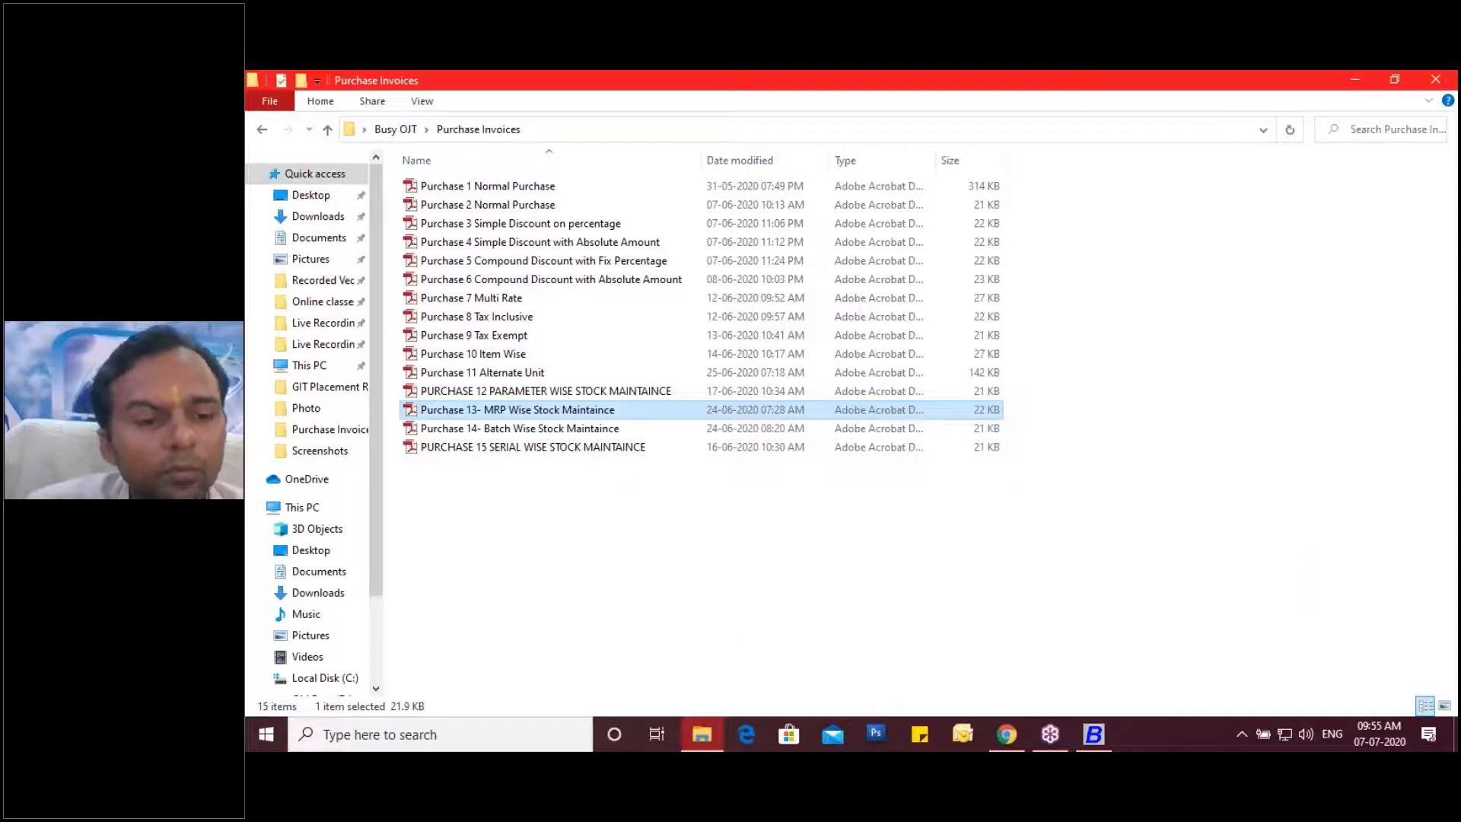
# Open the 'Purchase 13- MRP Wise Stock Maintaince' invoice PDF from Purchase Invoices.
pyautogui.press('Return')
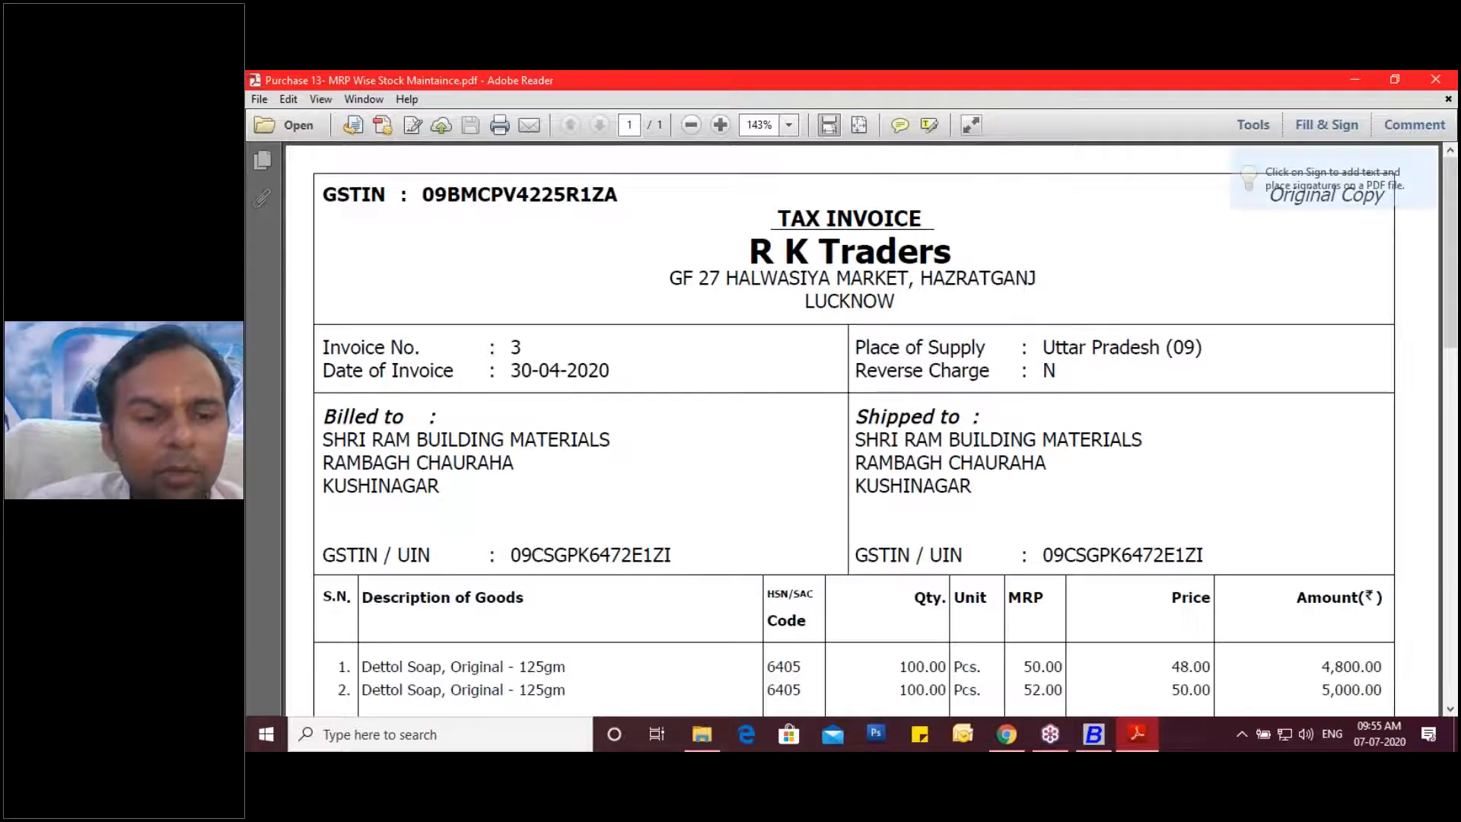
# Tick both 'Dettol Soap, Original - 125gm' item rows on the invoice with the pen.
pyautogui.scroll(-3, 863, 426)
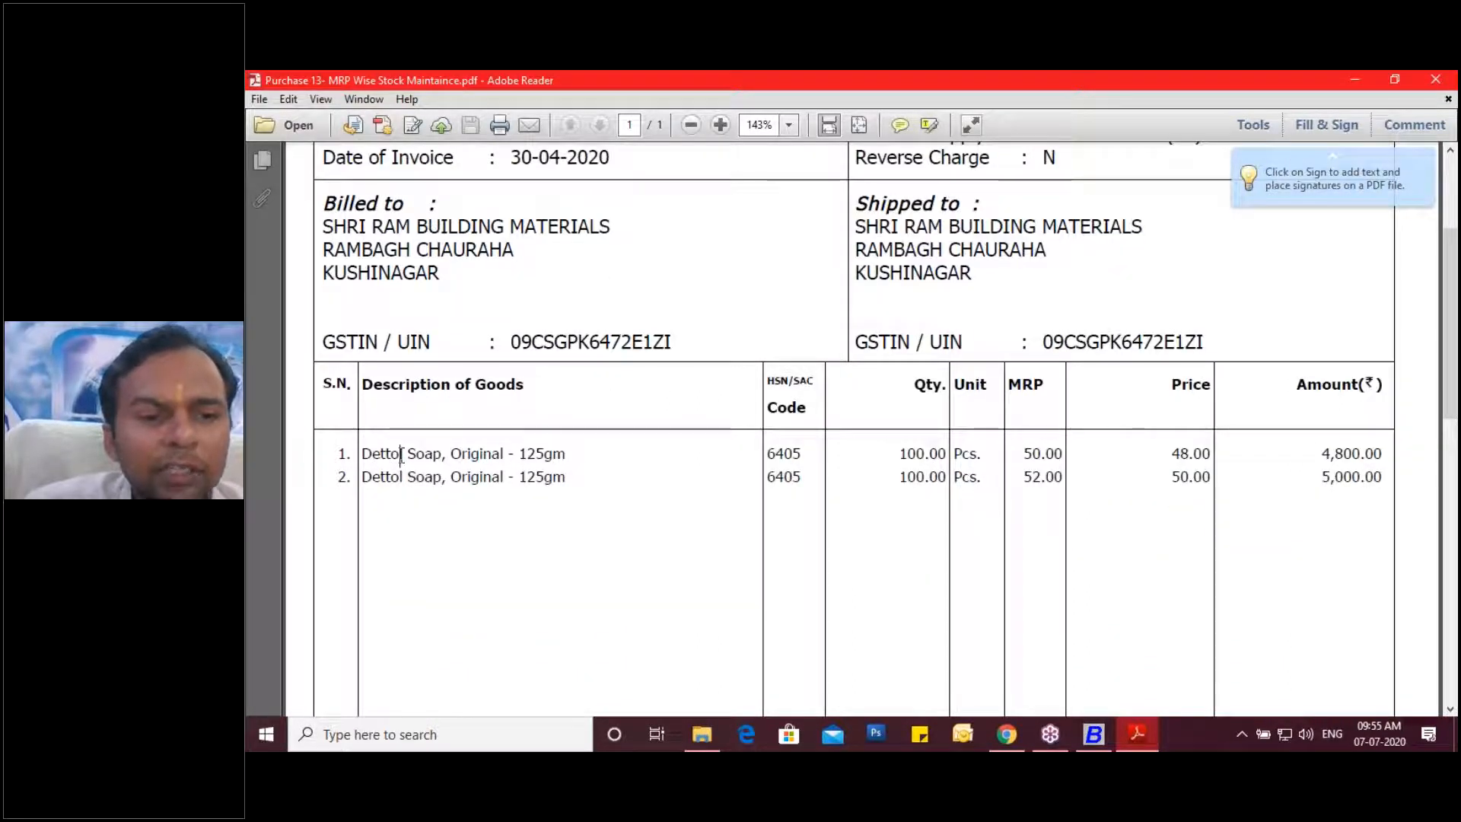
pyautogui.moveTo(362, 454); pyautogui.dragTo(442, 455)
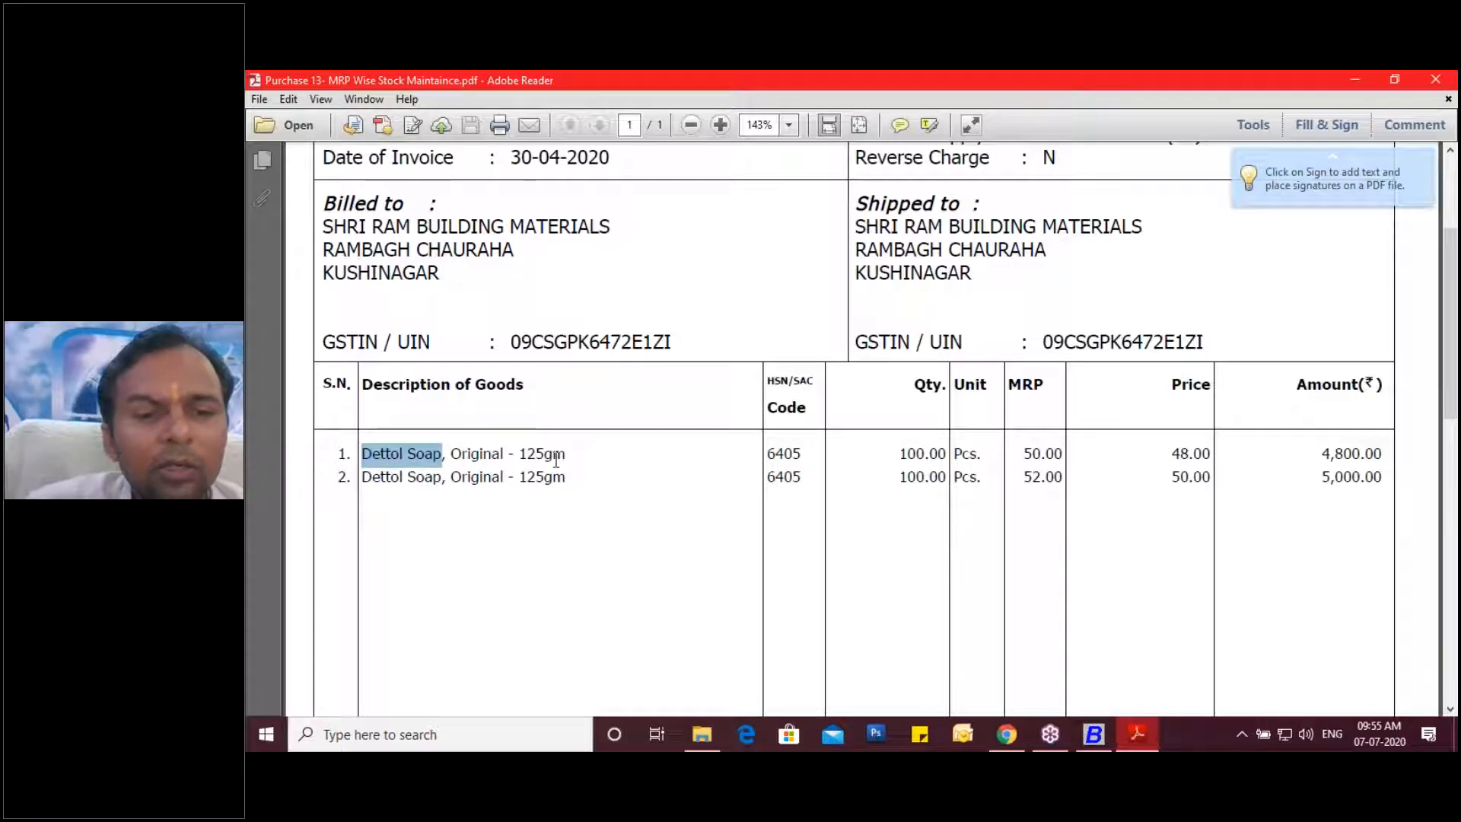
pyautogui.click(568, 458)
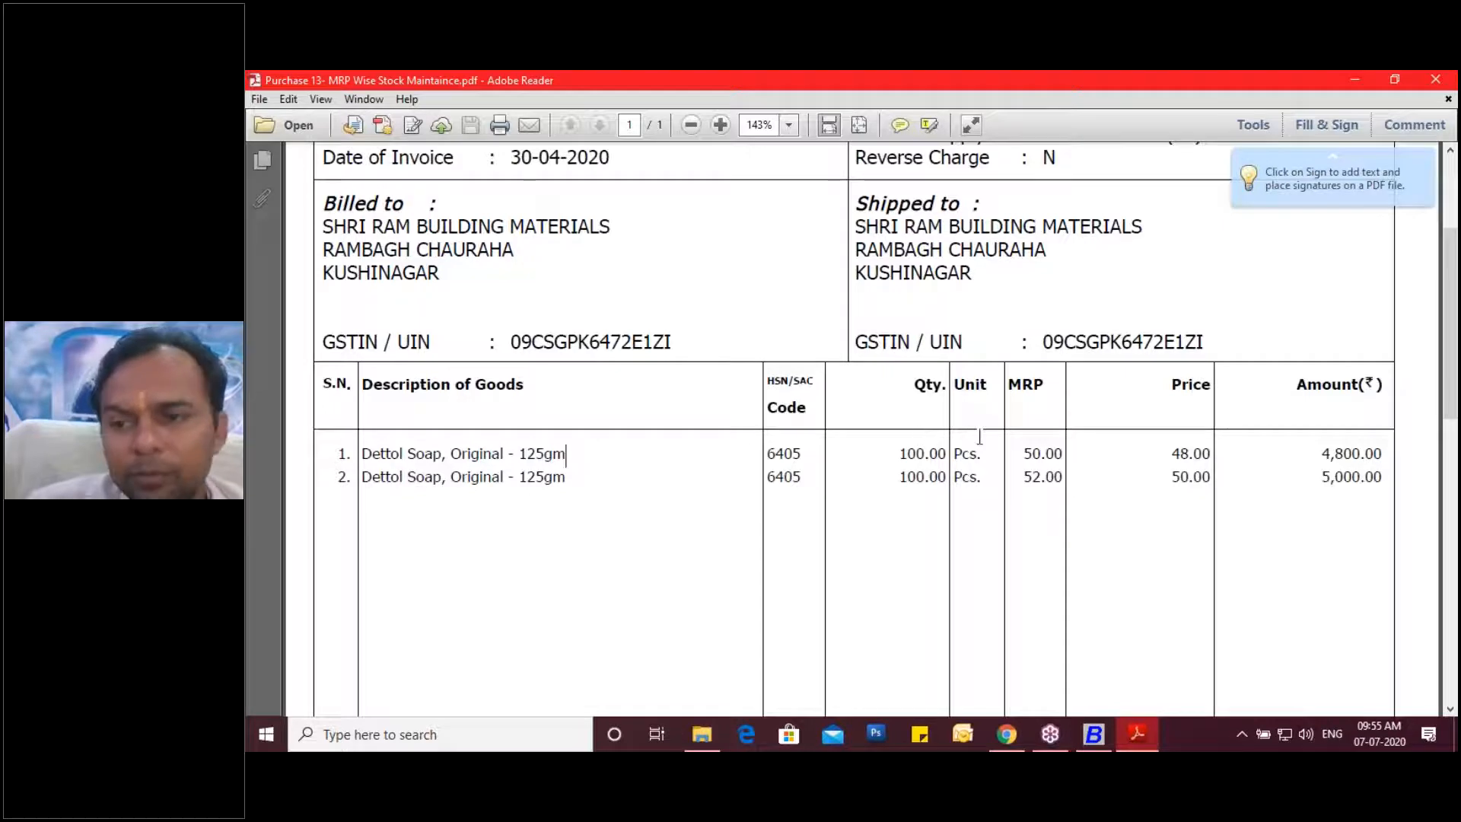
pyautogui.click(1451, 323)
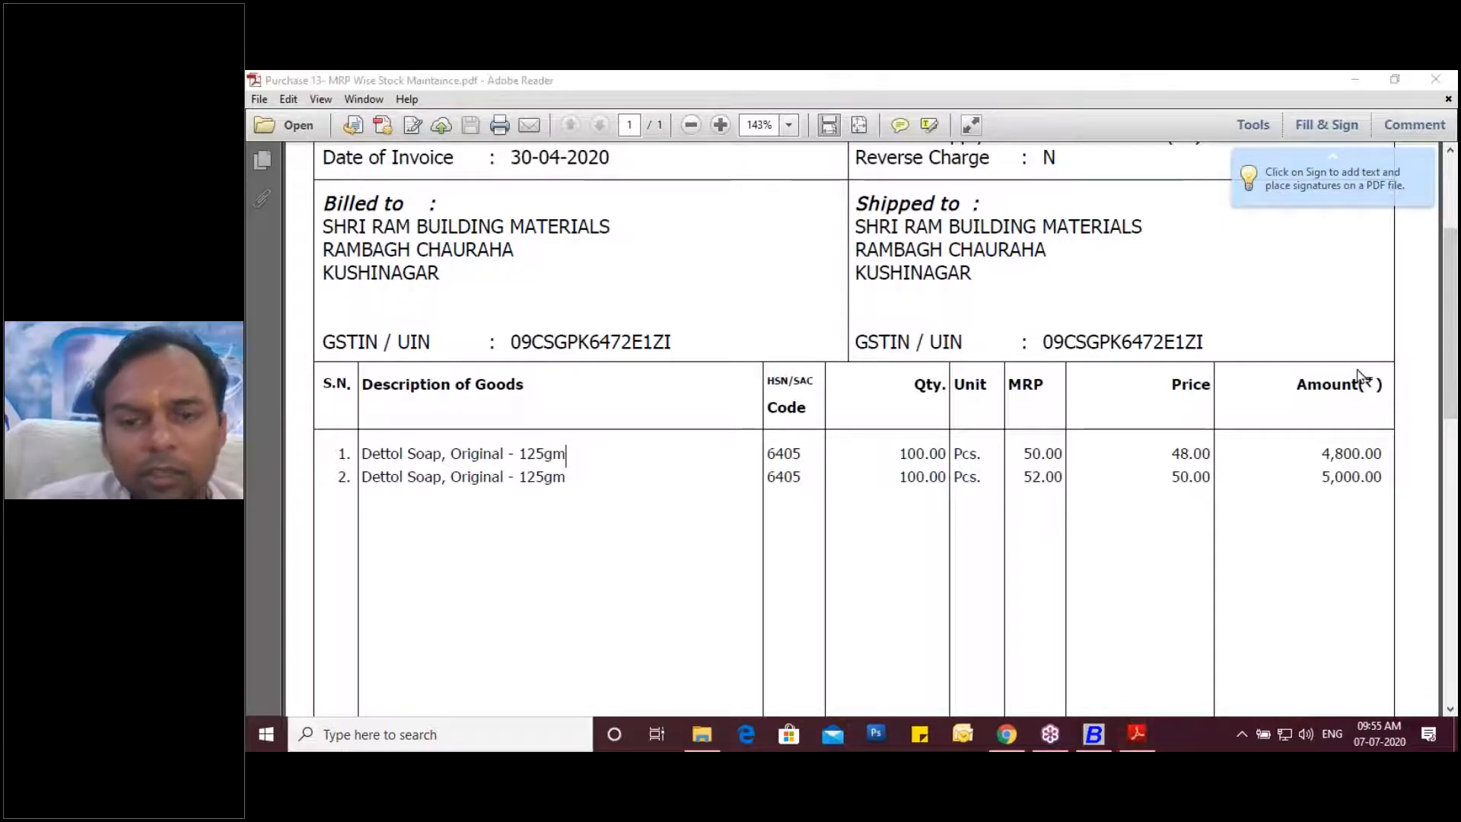
pyautogui.moveTo(576, 454)
pyautogui.mouseDown()
pyautogui.moveTo(601, 440)
pyautogui.moveTo(601, 461)
pyautogui.mouseUp()
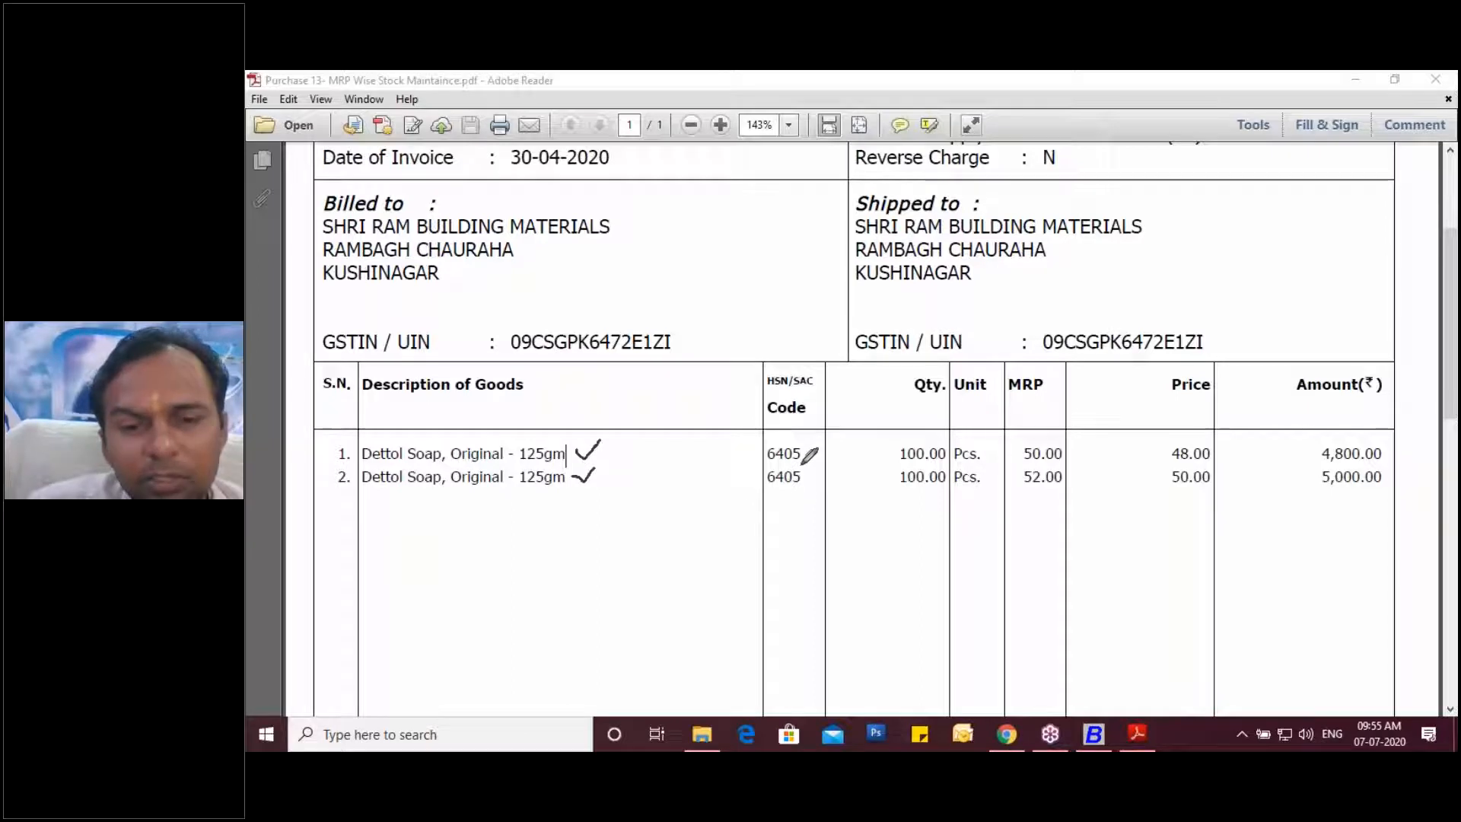
# Circle HSN 6405 on both rows and the MRPs 50.00 and 52.00, ticking MRP 50.00.
pyautogui.moveTo(804, 449)
pyautogui.mouseDown()
pyautogui.moveTo(770, 431)
pyautogui.moveTo(764, 487)
pyautogui.moveTo(797, 493)
pyautogui.moveTo(799, 455)
pyautogui.mouseUp()
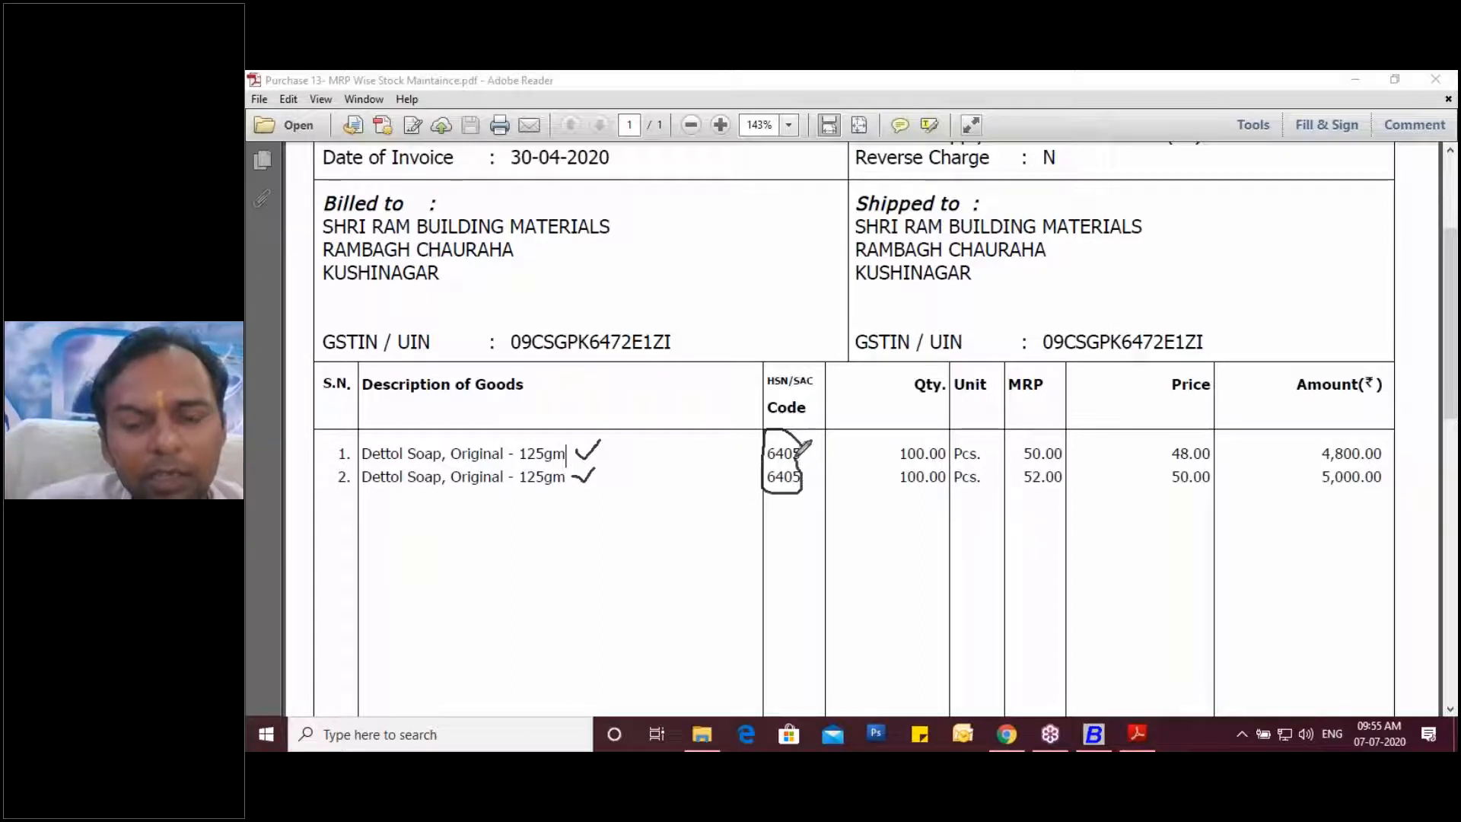
pyautogui.moveTo(1027, 498)
pyautogui.mouseDown()
pyautogui.moveTo(1014, 474)
pyautogui.moveTo(1054, 425)
pyautogui.moveTo(1079, 460)
pyautogui.moveTo(1026, 490)
pyautogui.mouseUp()
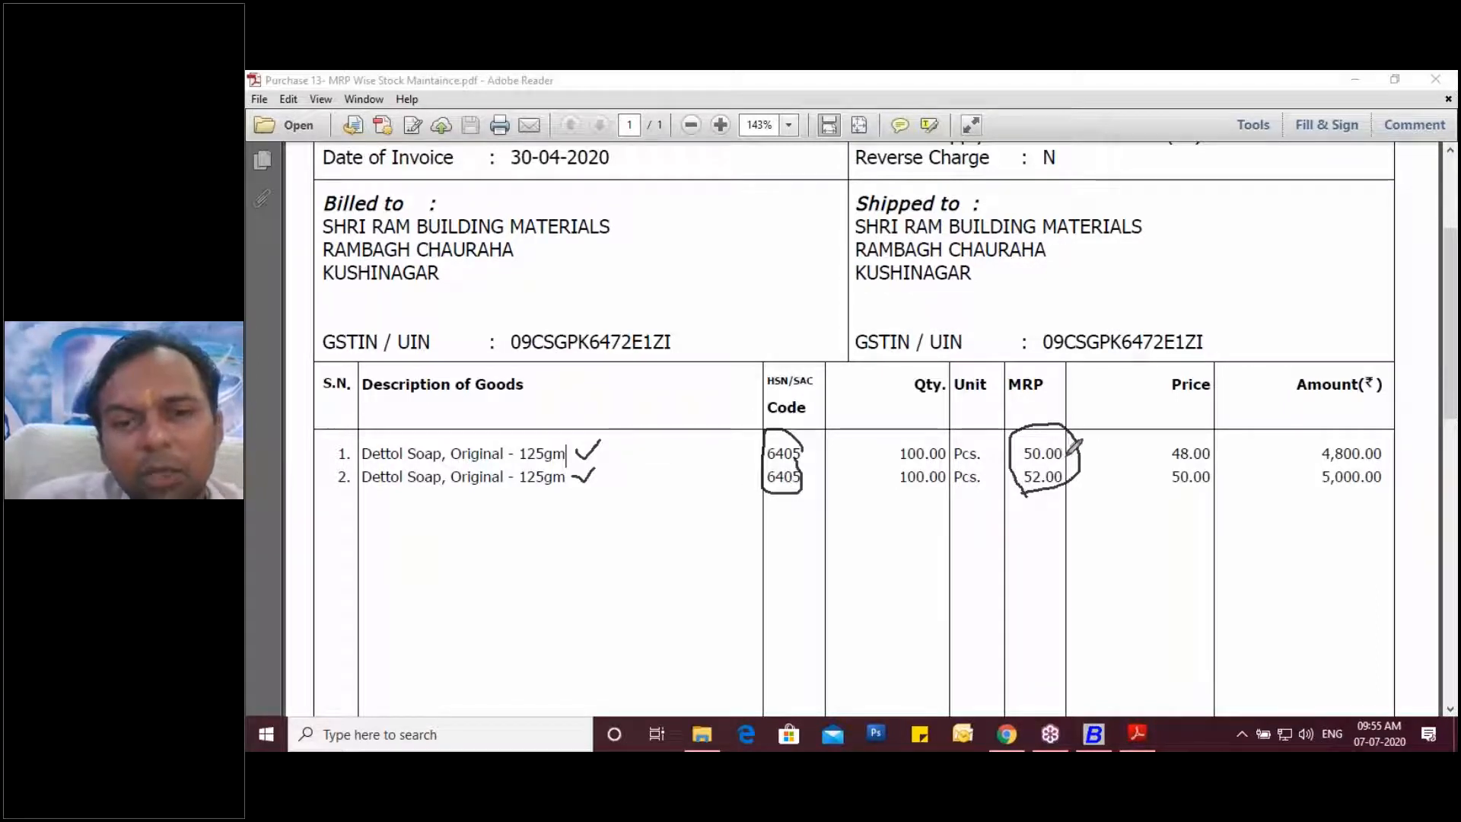
pyautogui.moveTo(1083, 449)
pyautogui.mouseDown()
pyautogui.moveTo(1077, 476)
pyautogui.moveTo(1115, 466)
pyautogui.mouseUp()
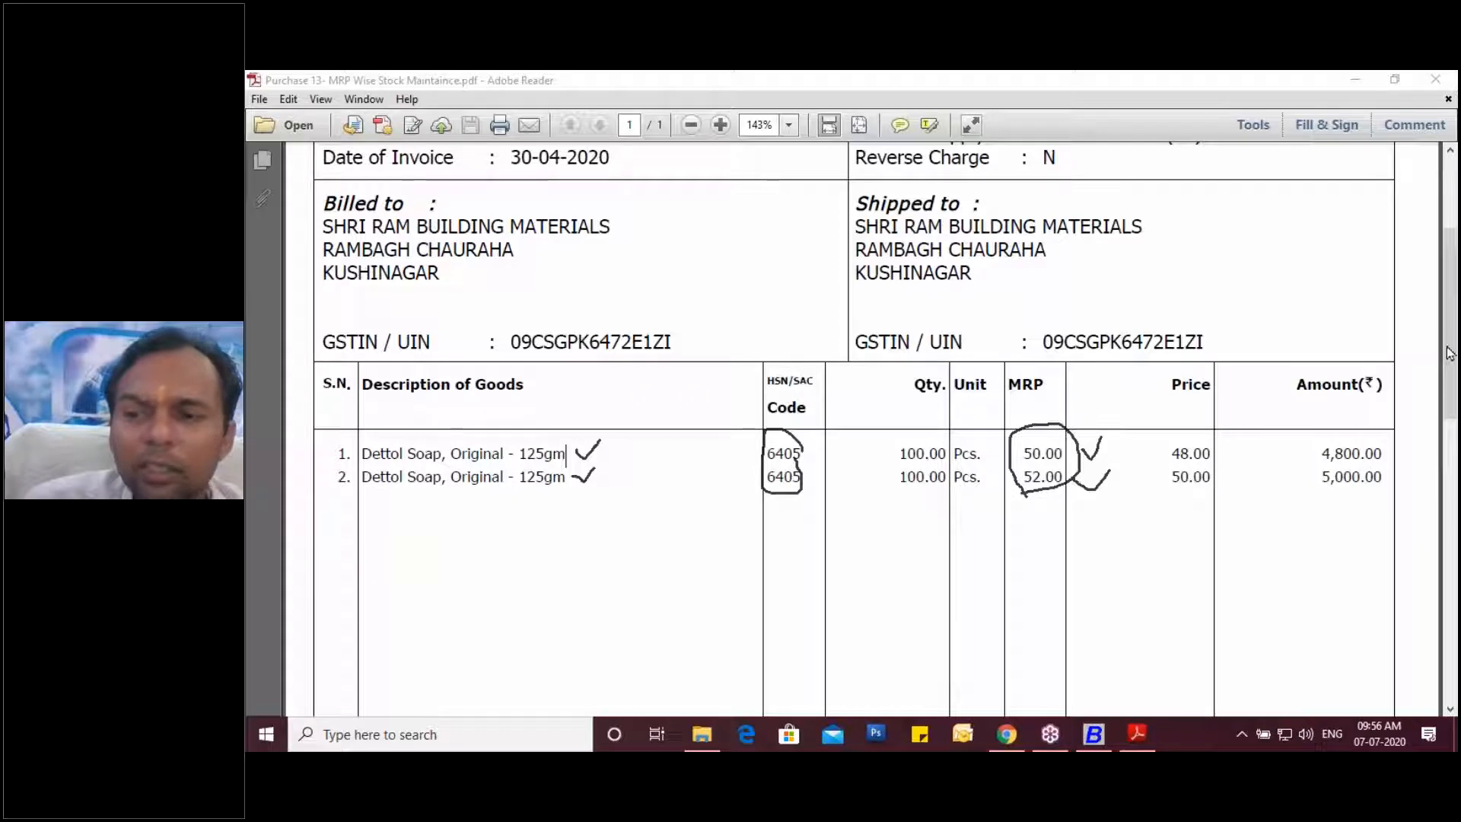
# Erase the annotations, scroll through the invoice, and switch over to Busy.
pyautogui.click(1296, 456)
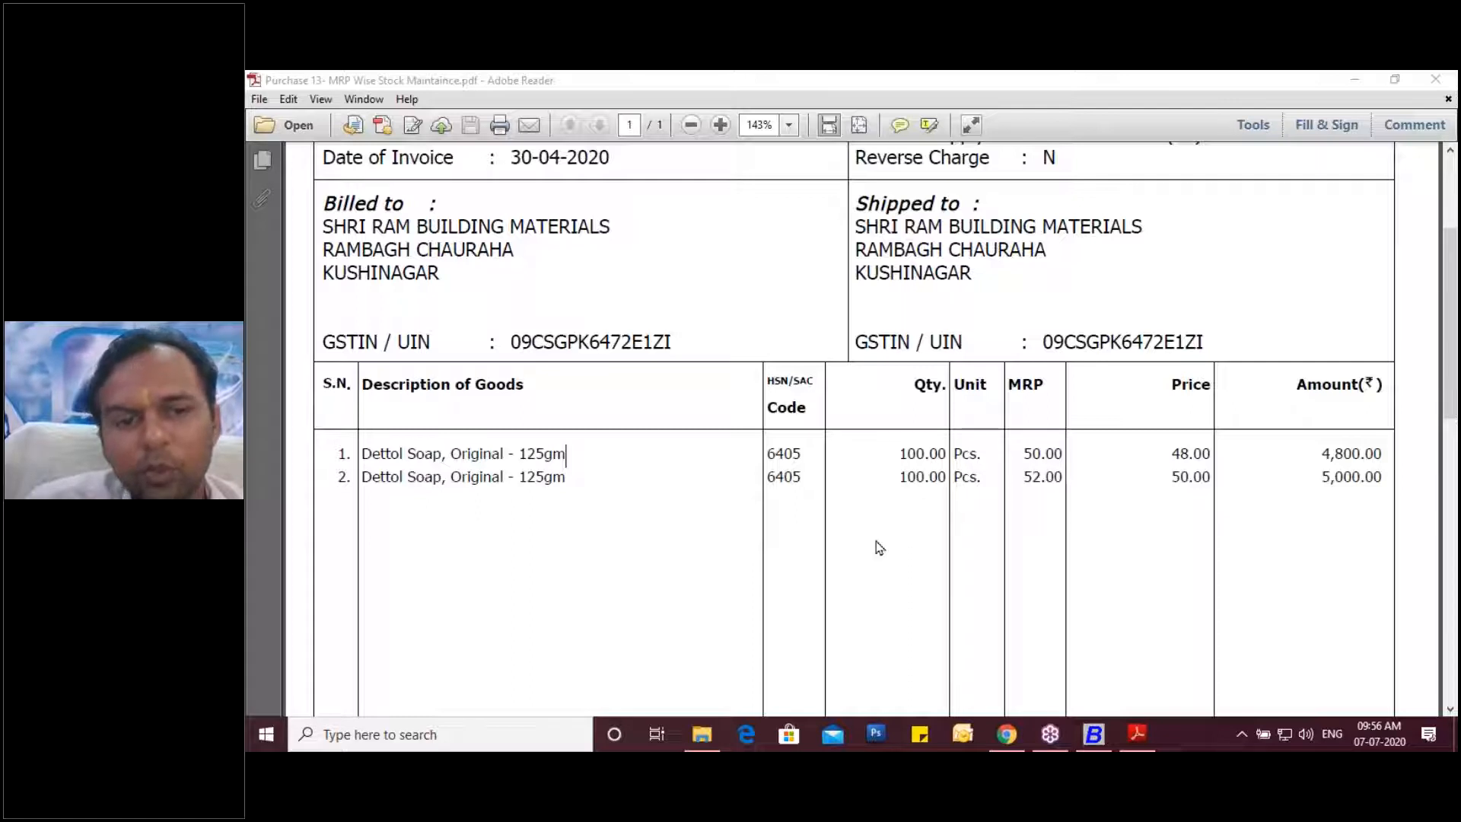
pyautogui.scroll(5, 879, 548)
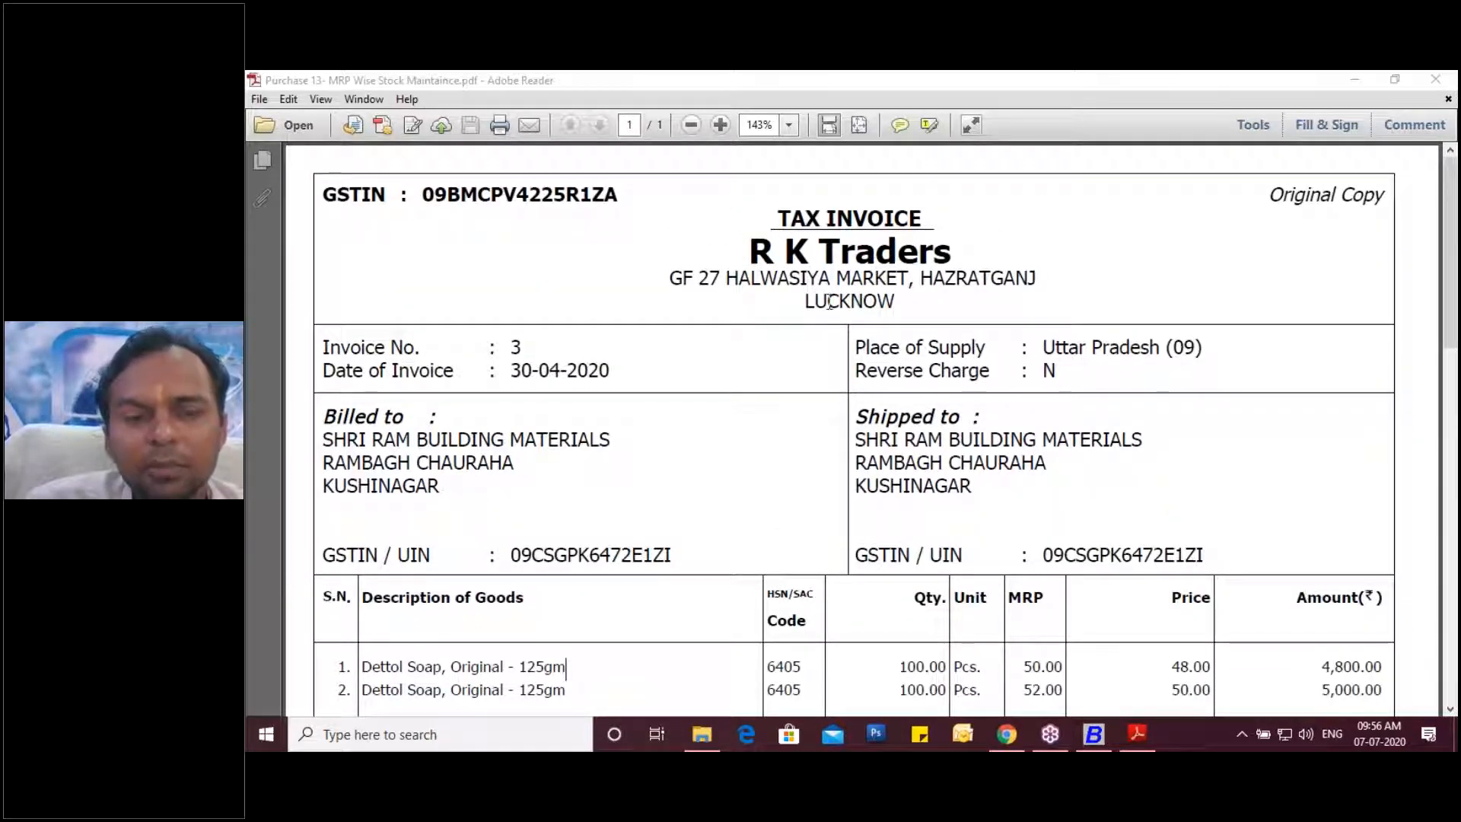
pyautogui.scroll(-5, 830, 302)
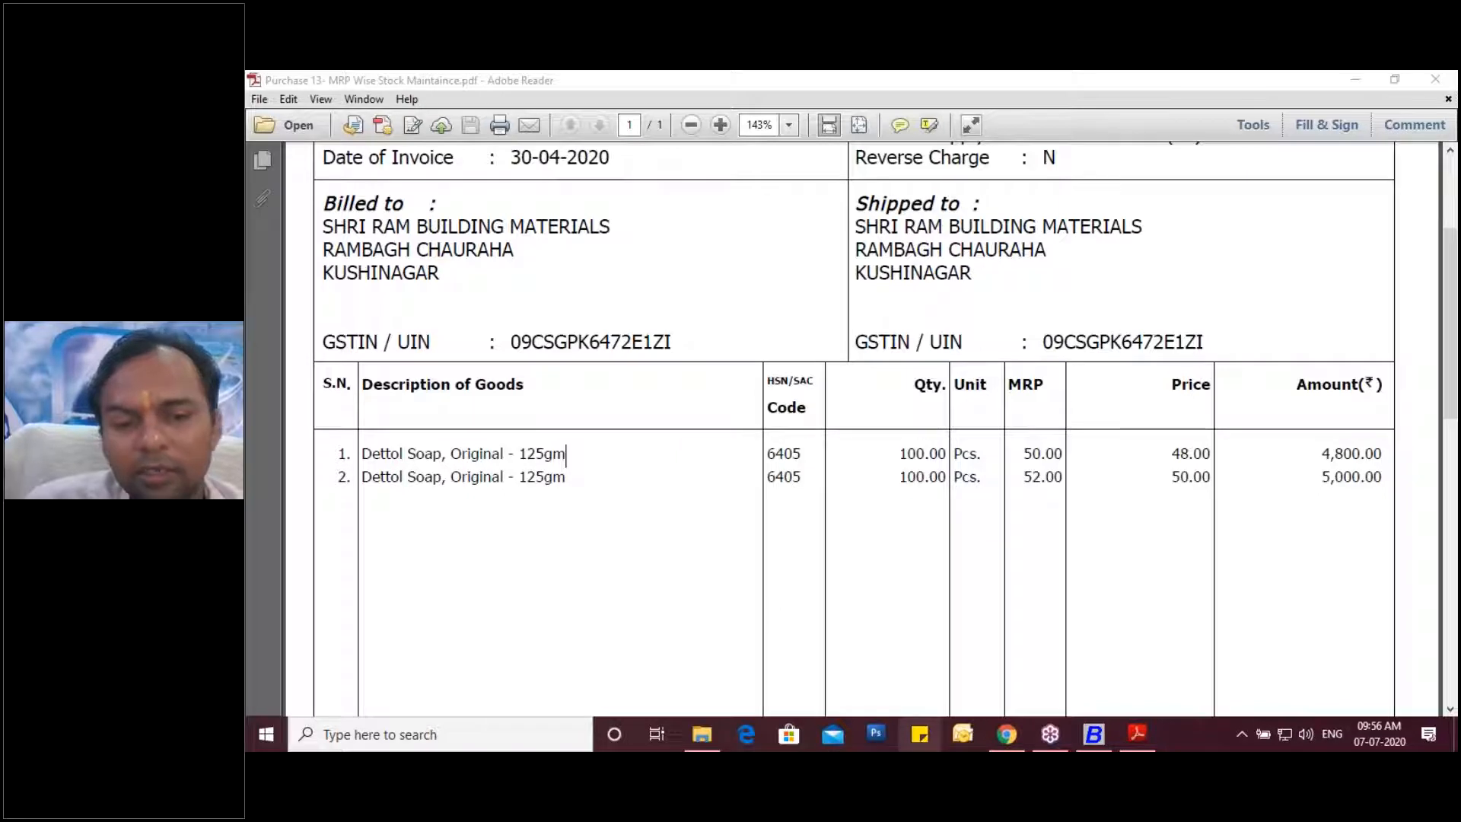
pyautogui.click(1099, 748)
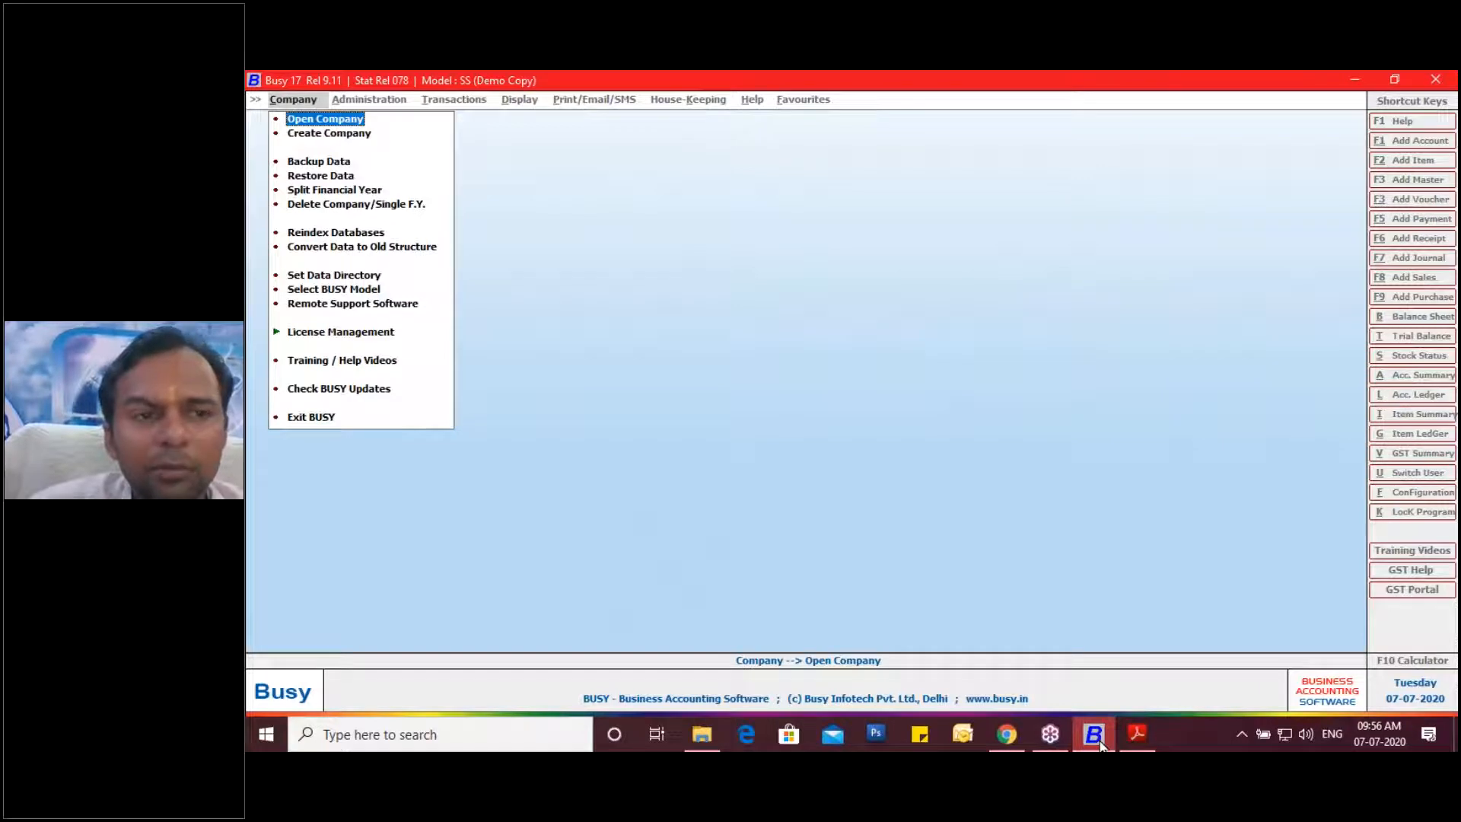
# Open SHRI RAM BUILDING MATERIAL Batch 2 and log in with the user name and password.
pyautogui.press('Return')
pyautogui.press('Down')
pyautogui.press('Down')
pyautogui.press('Down')
pyautogui.press('Down')
pyautogui.press('Down')
pyautogui.press('Down')
pyautogui.press('Down')
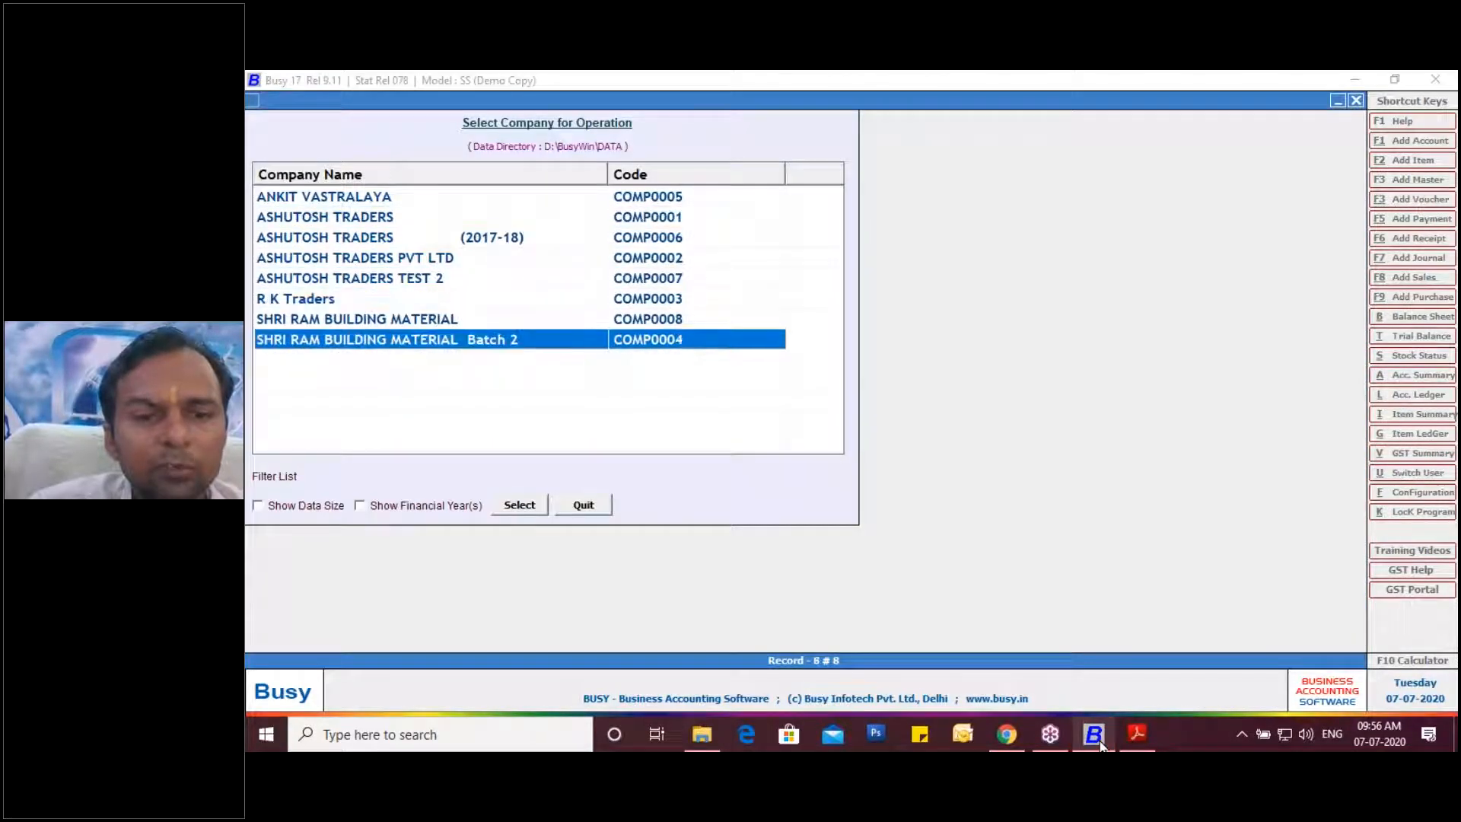
pyautogui.press('Return')
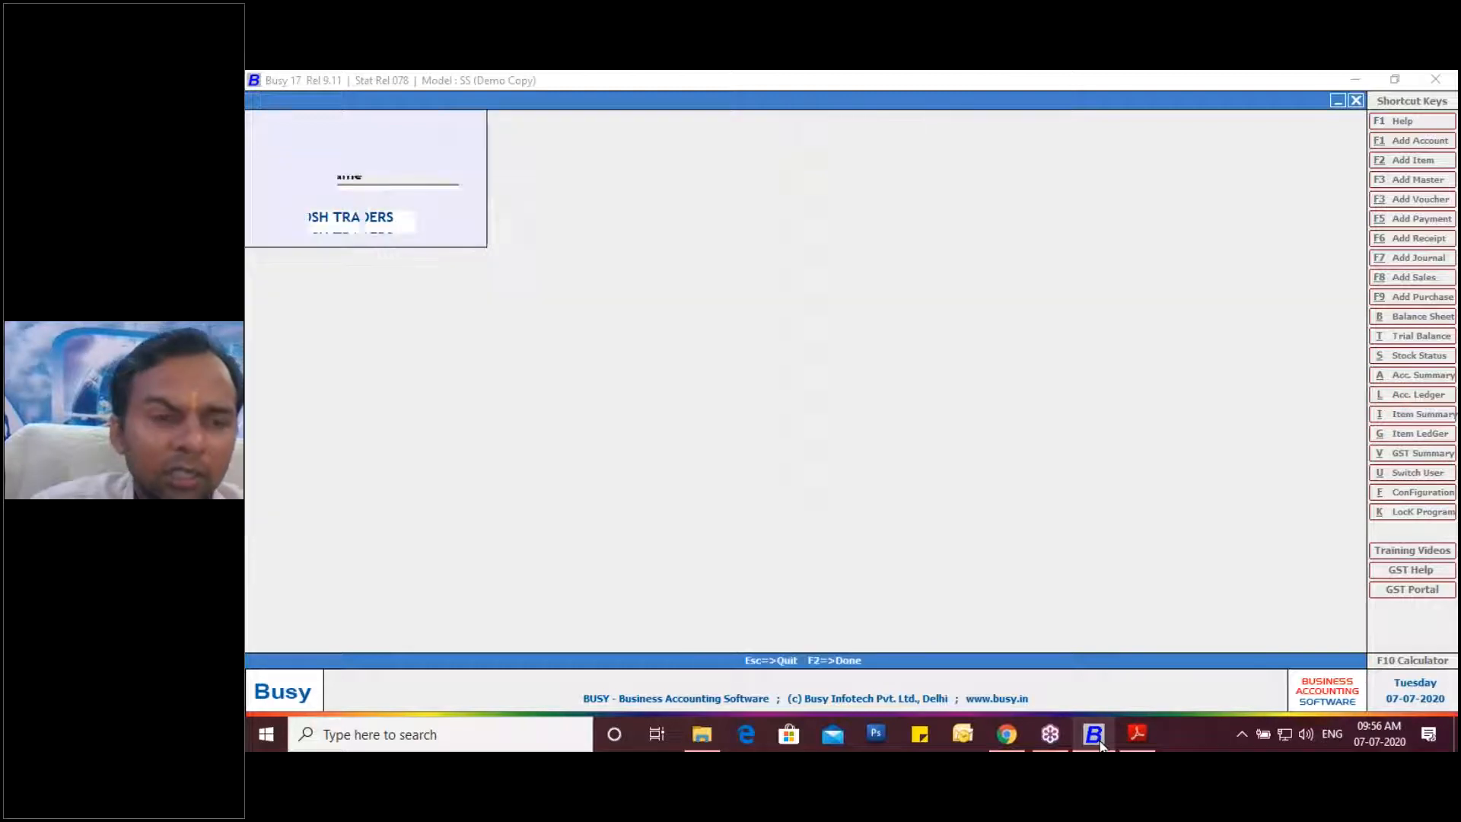
pyautogui.press('Return')
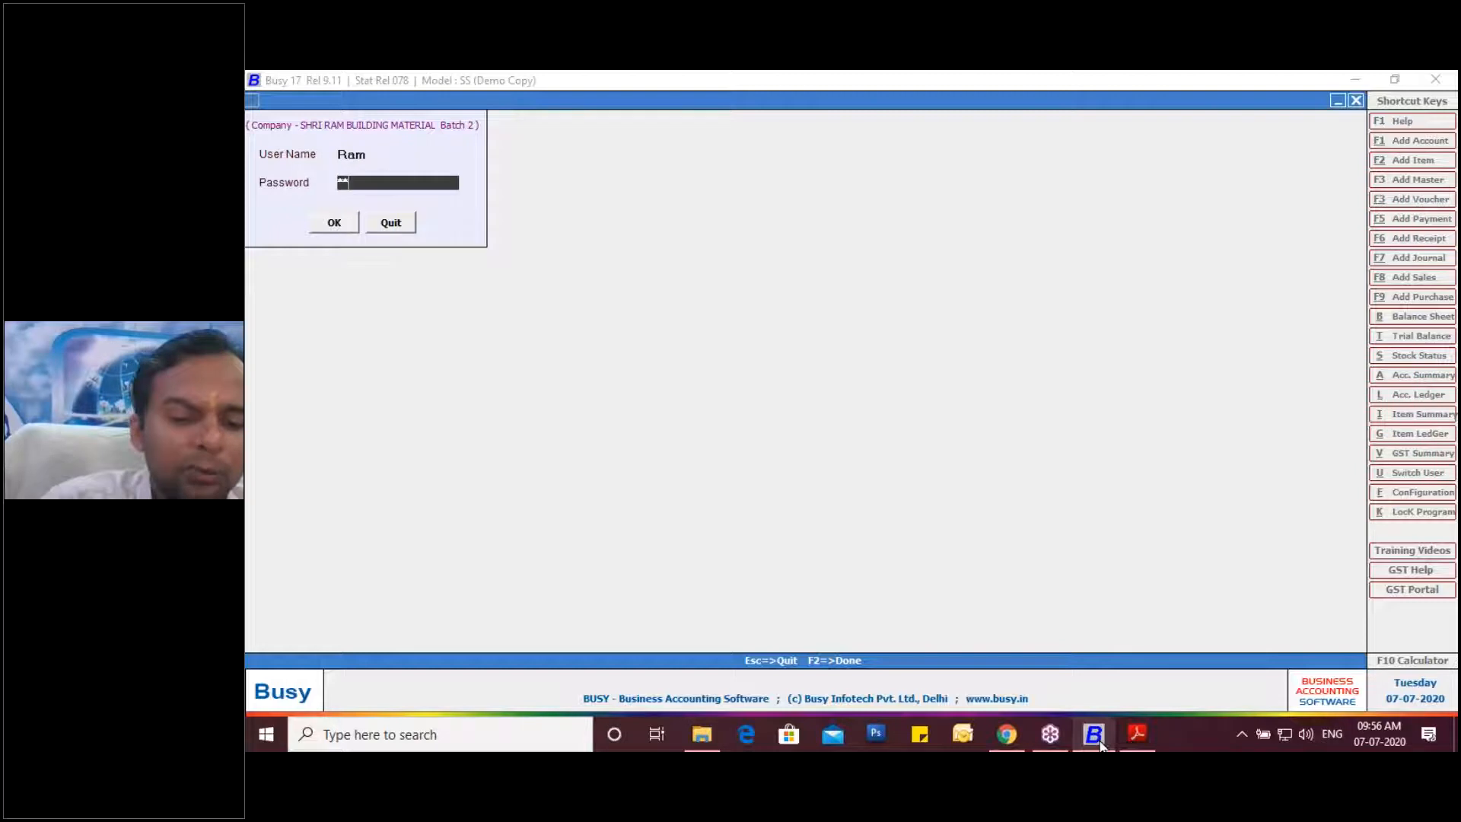
pyautogui.press('Return')
pyautogui.press('Return')
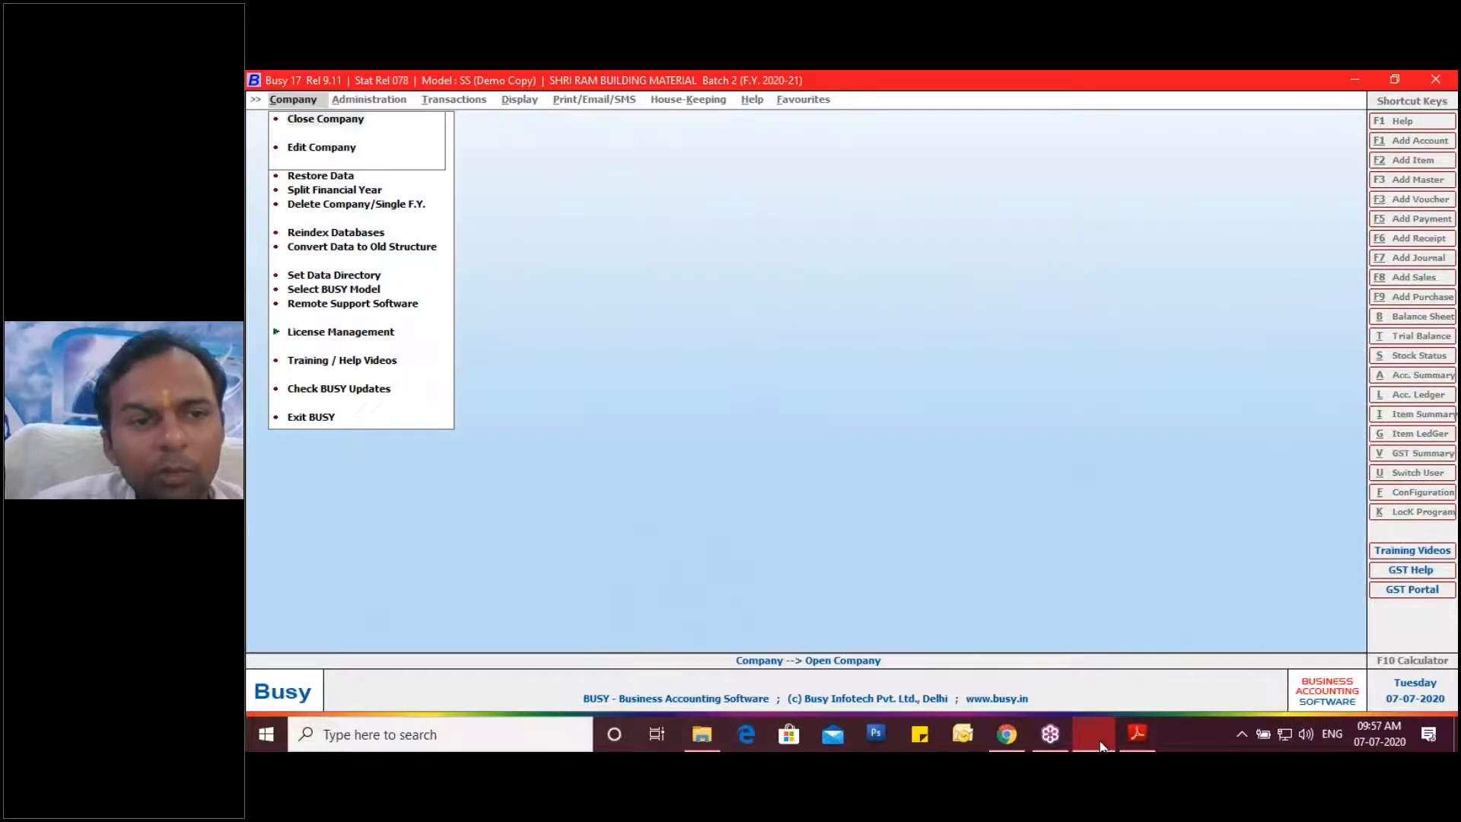
pyautogui.press('Right')
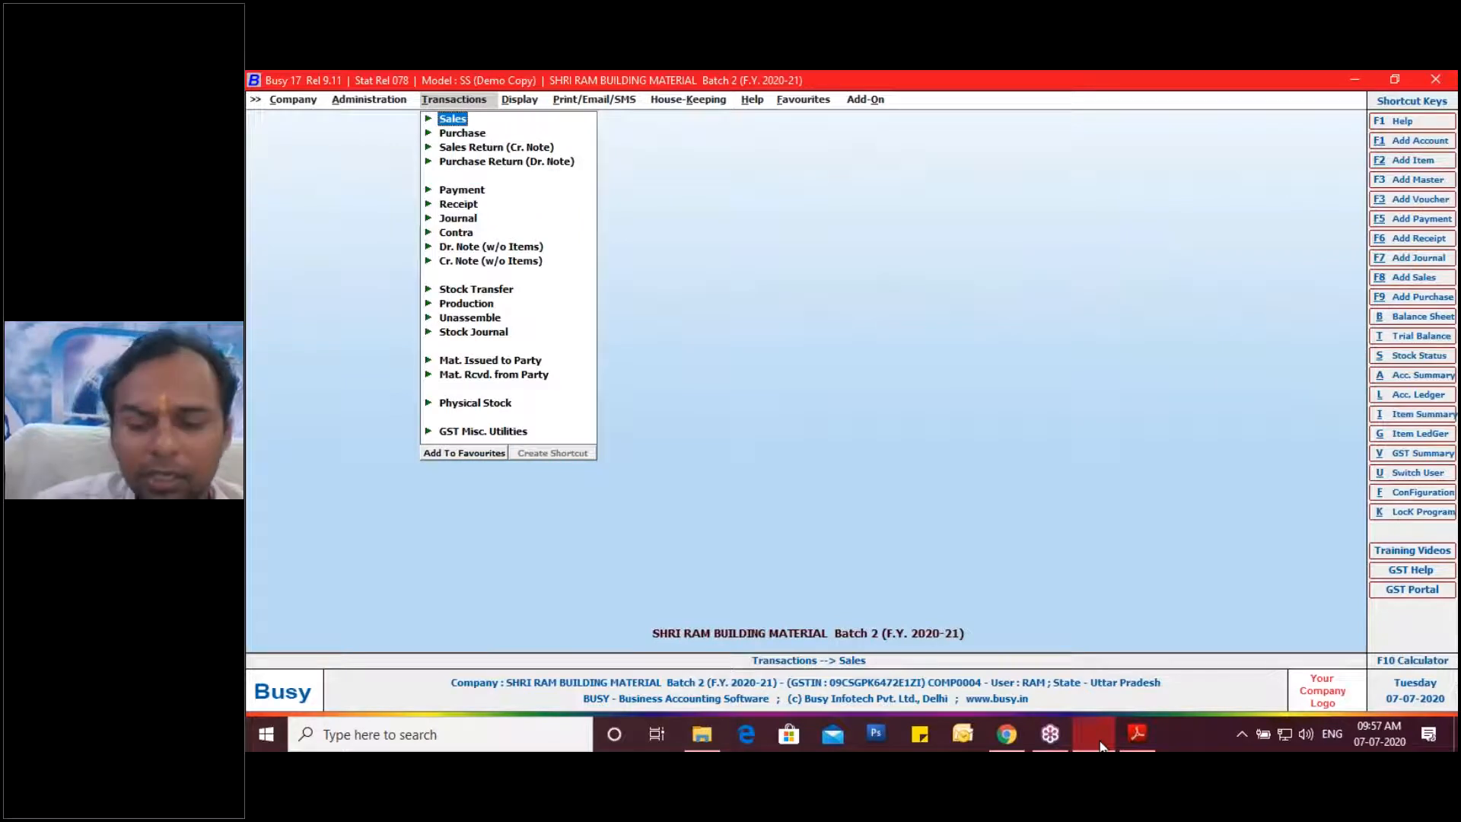
# View Administration > Configuration > Features / Options > Inventory, then close it without saving.
pyautogui.press('Left')
pyautogui.press('Down')
pyautogui.press('Return')
pyautogui.press('Down')
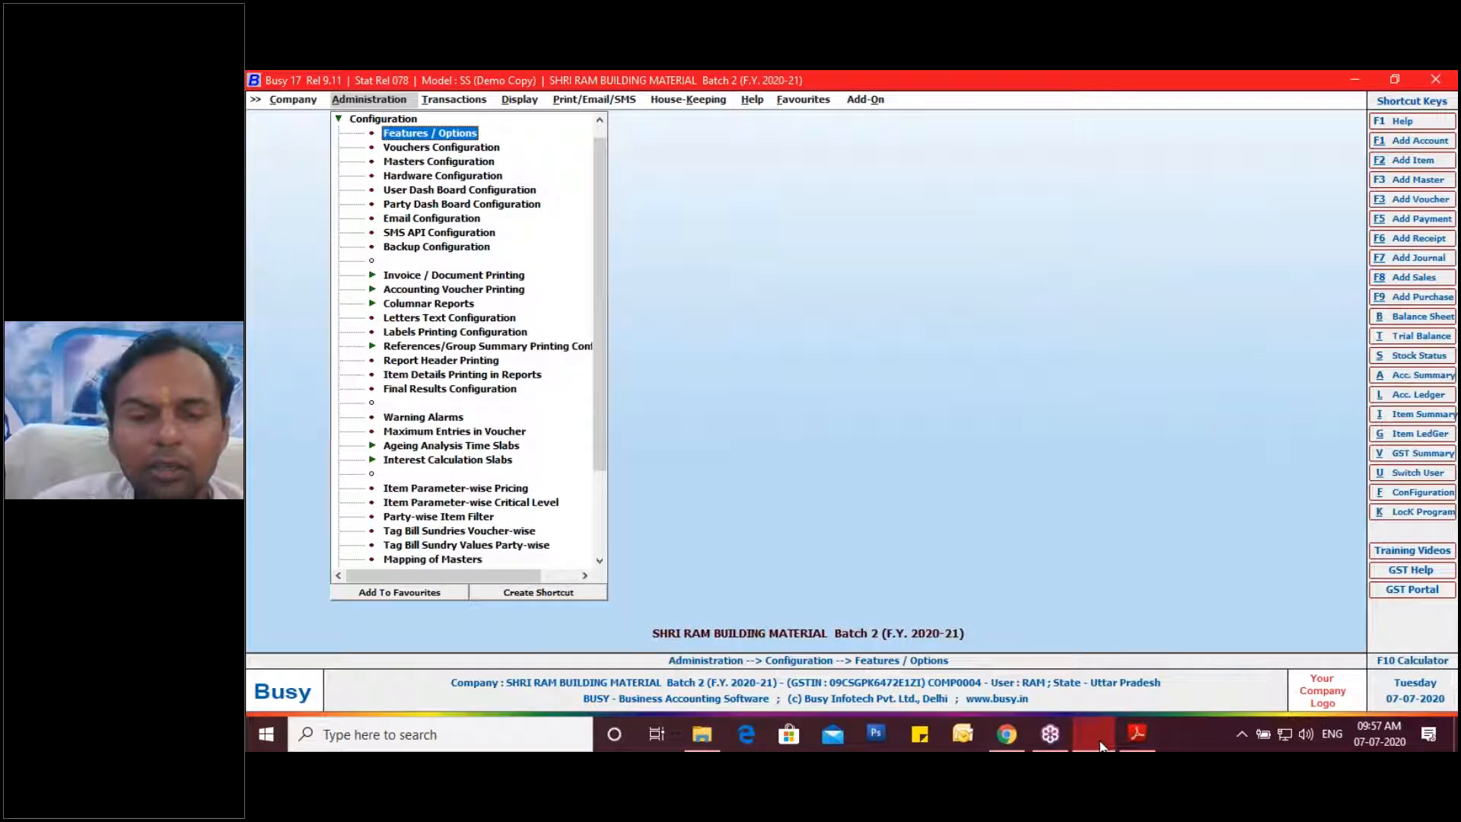
pyautogui.press('Return')
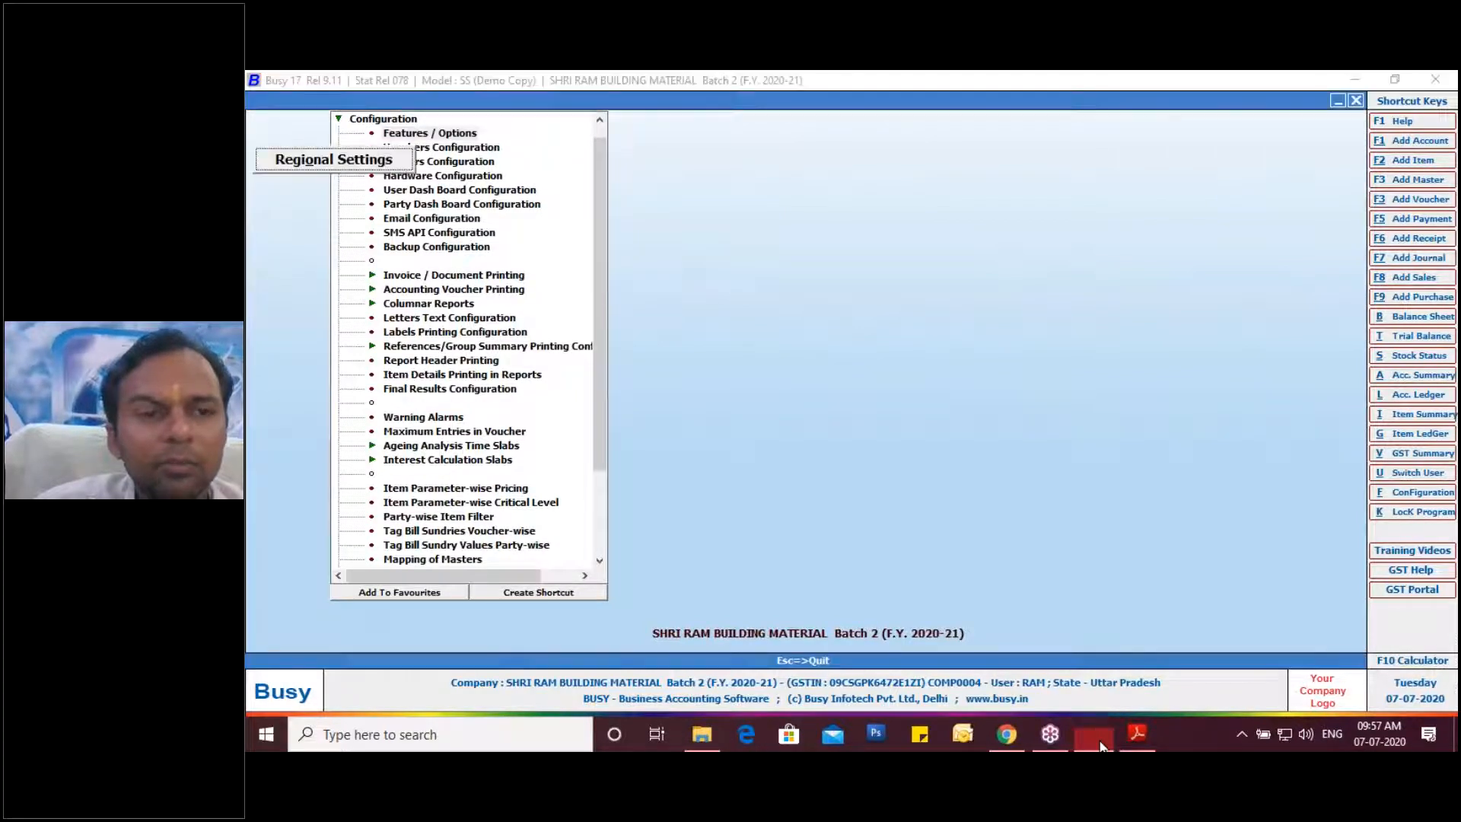
pyautogui.press('Down')
pyautogui.press('Down')
pyautogui.press('Down')
pyautogui.press('Down')
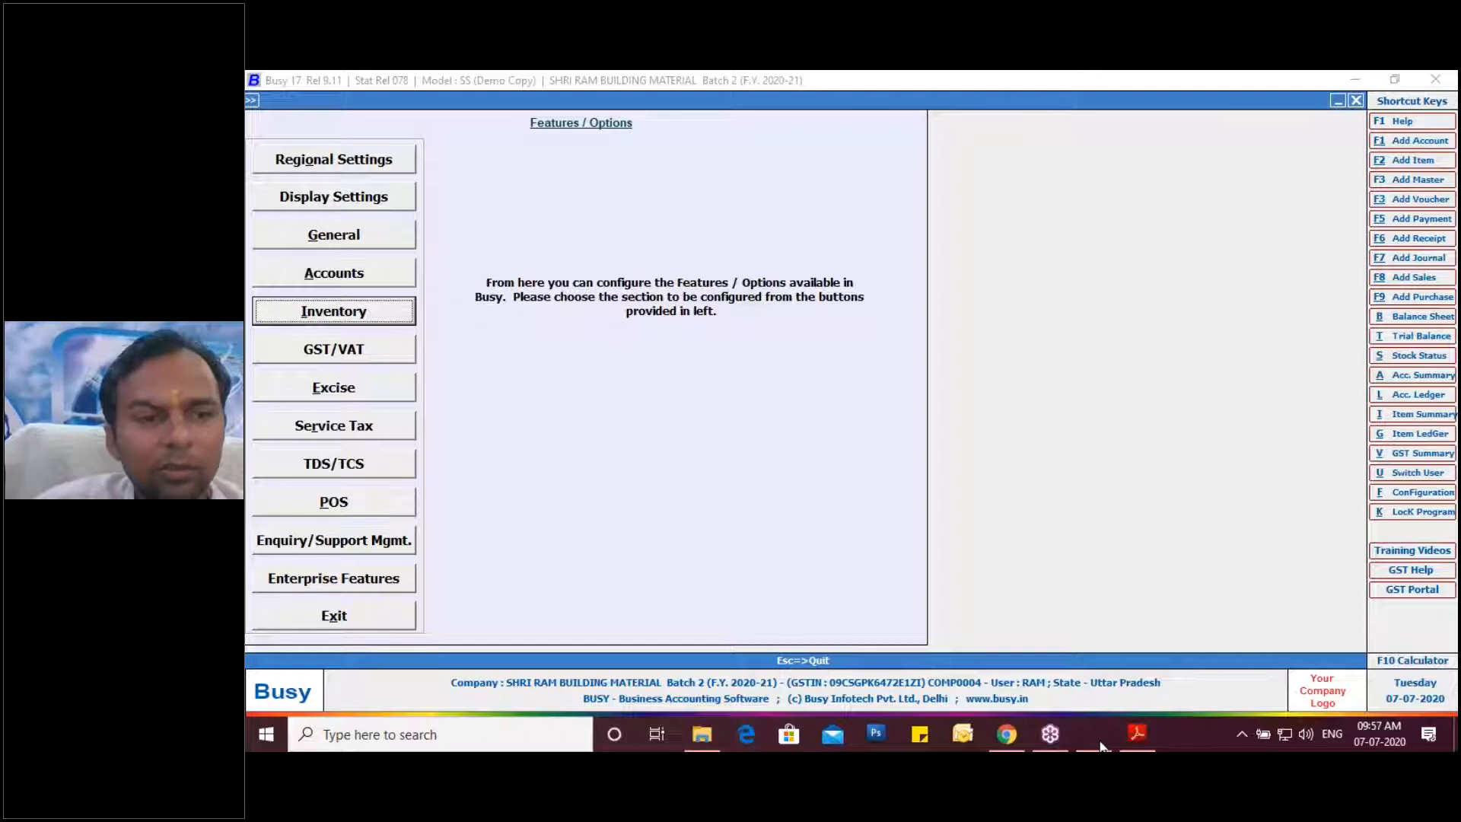
pyautogui.press('Return')
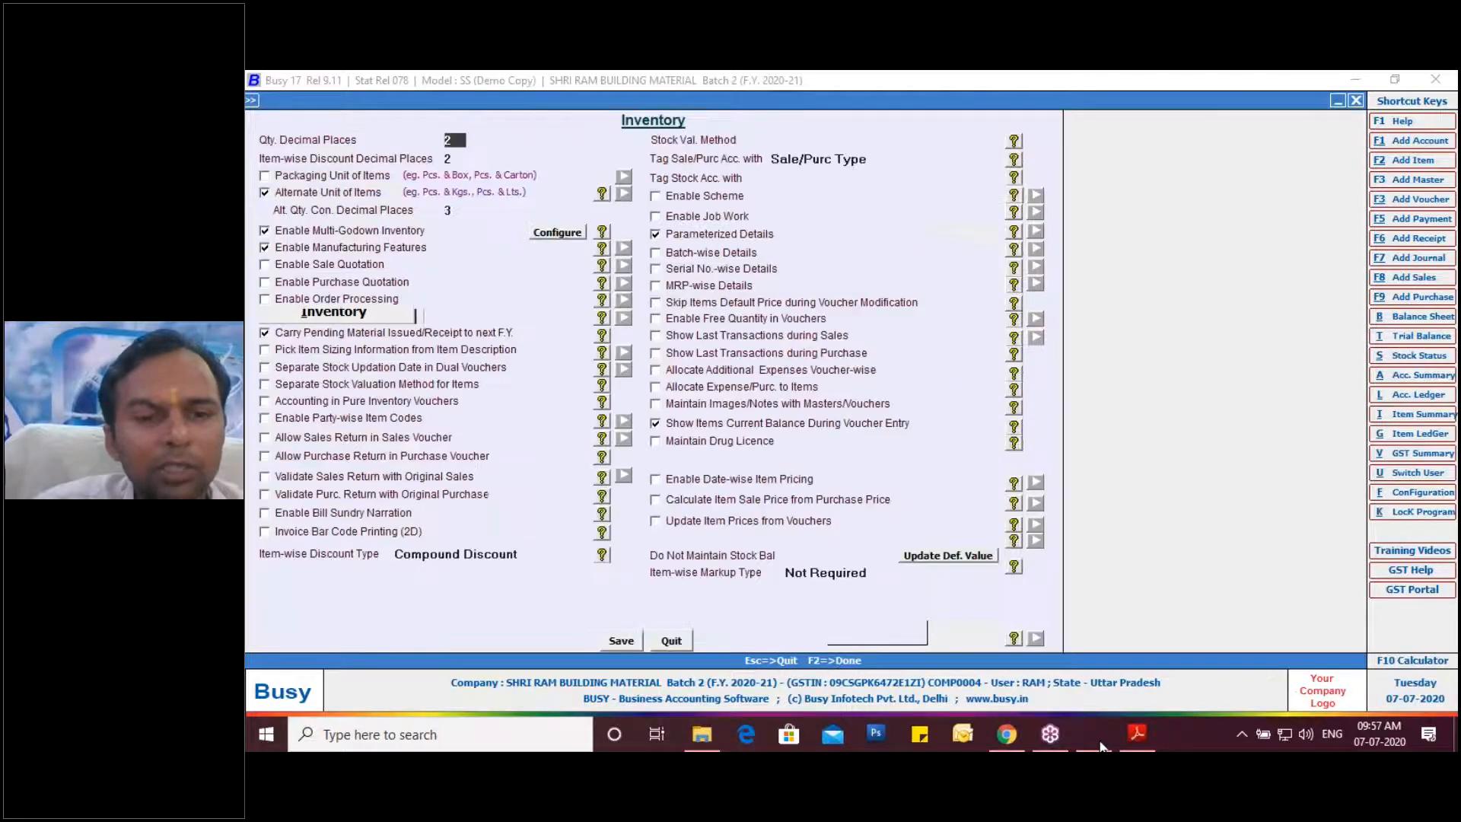
pyautogui.press('Escape')
pyautogui.press('Escape')
pyautogui.press('Escape')
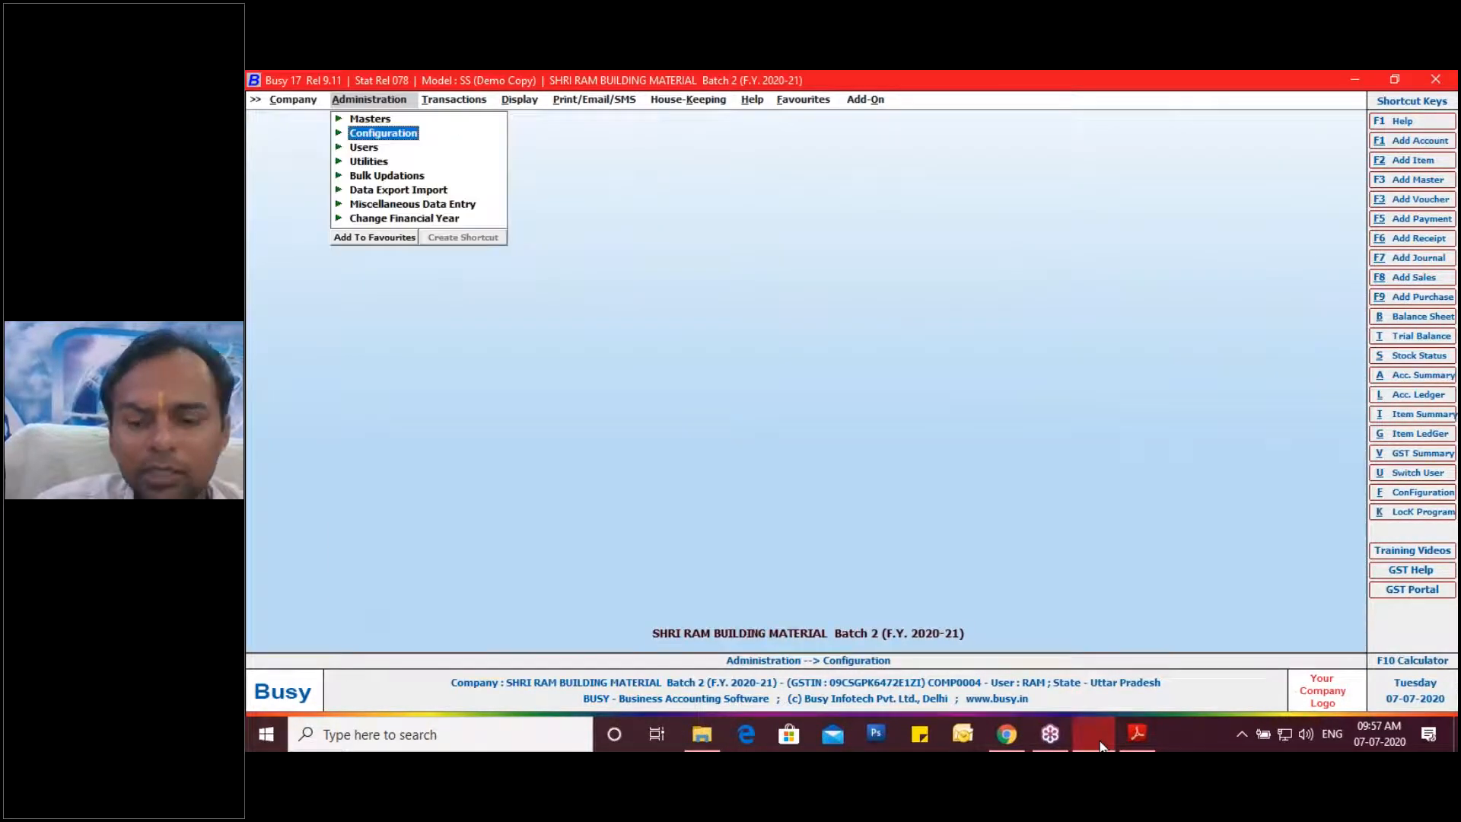
pyautogui.press('Up')
pyautogui.press('Down')
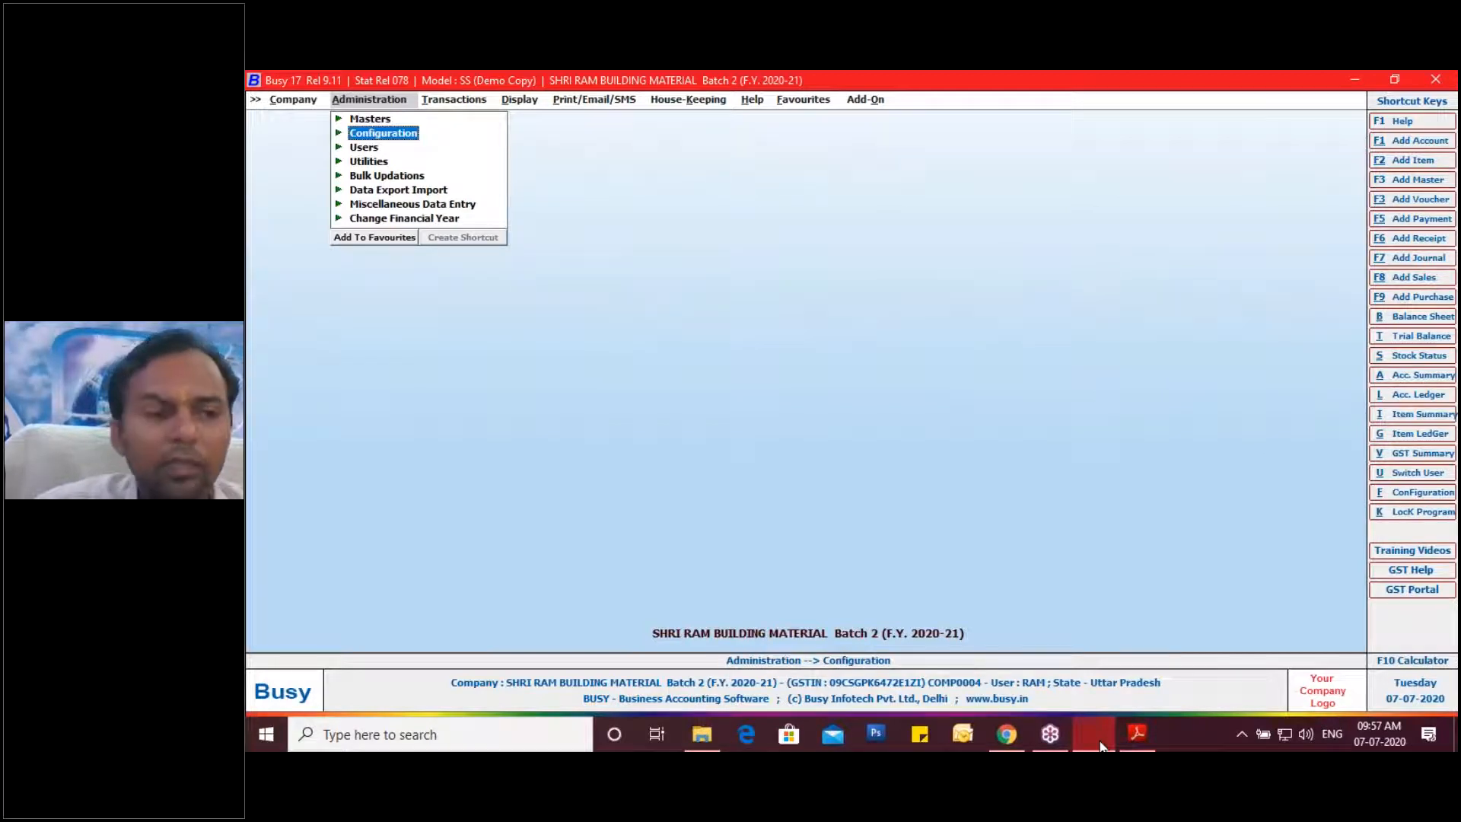
pyautogui.click(1453, 326)
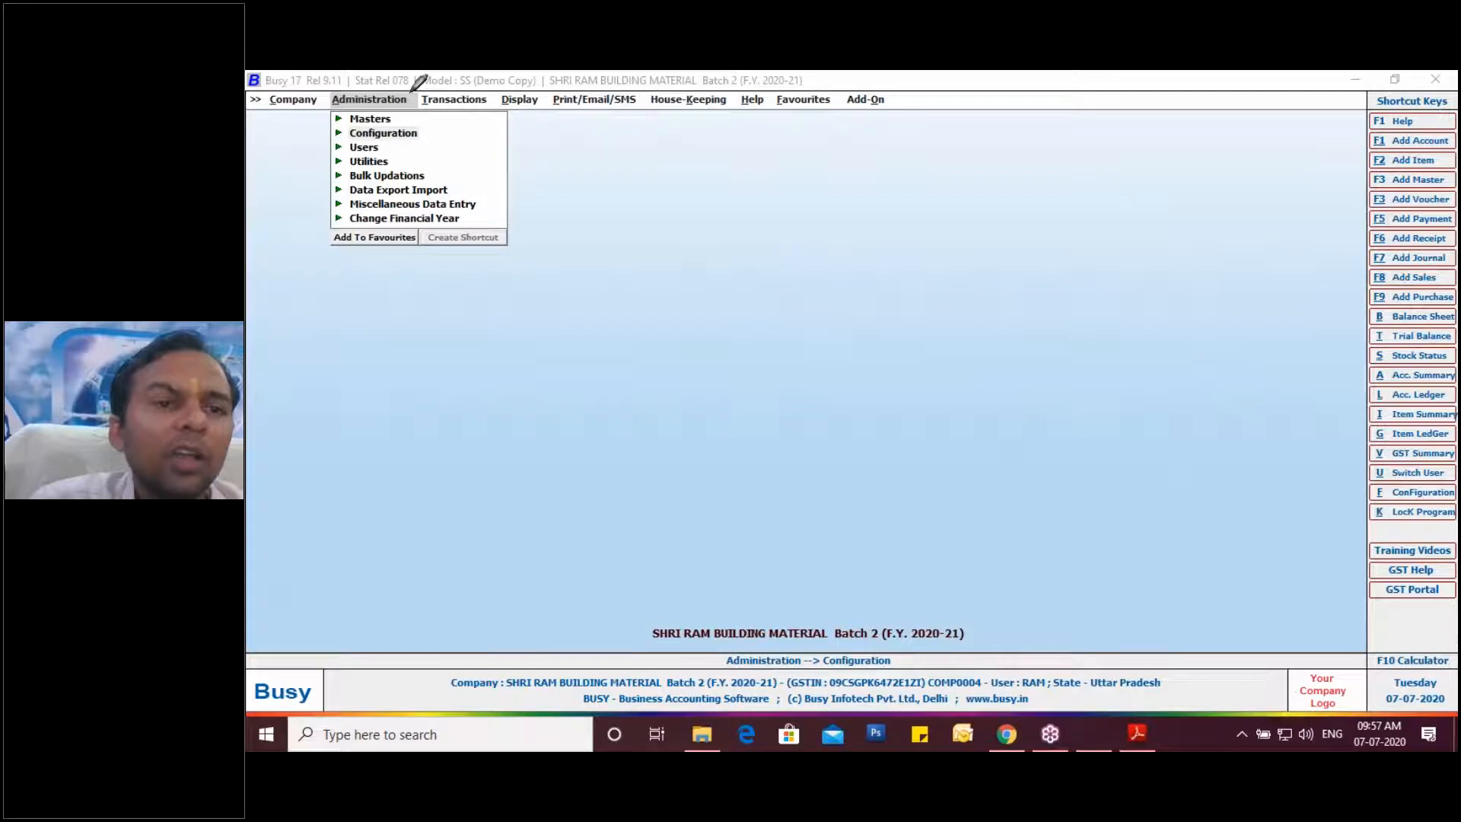
# Highlight Administration > Configuration > Features / Options with the pen and open Features / Options.
pyautogui.moveTo(418, 80)
pyautogui.mouseDown()
pyautogui.moveTo(324, 95)
pyautogui.moveTo(365, 115)
pyautogui.moveTo(411, 111)
pyautogui.moveTo(421, 79)
pyautogui.moveTo(432, 124)
pyautogui.mouseUp()
pyautogui.moveTo(337, 130); pyautogui.dragTo(434, 125)
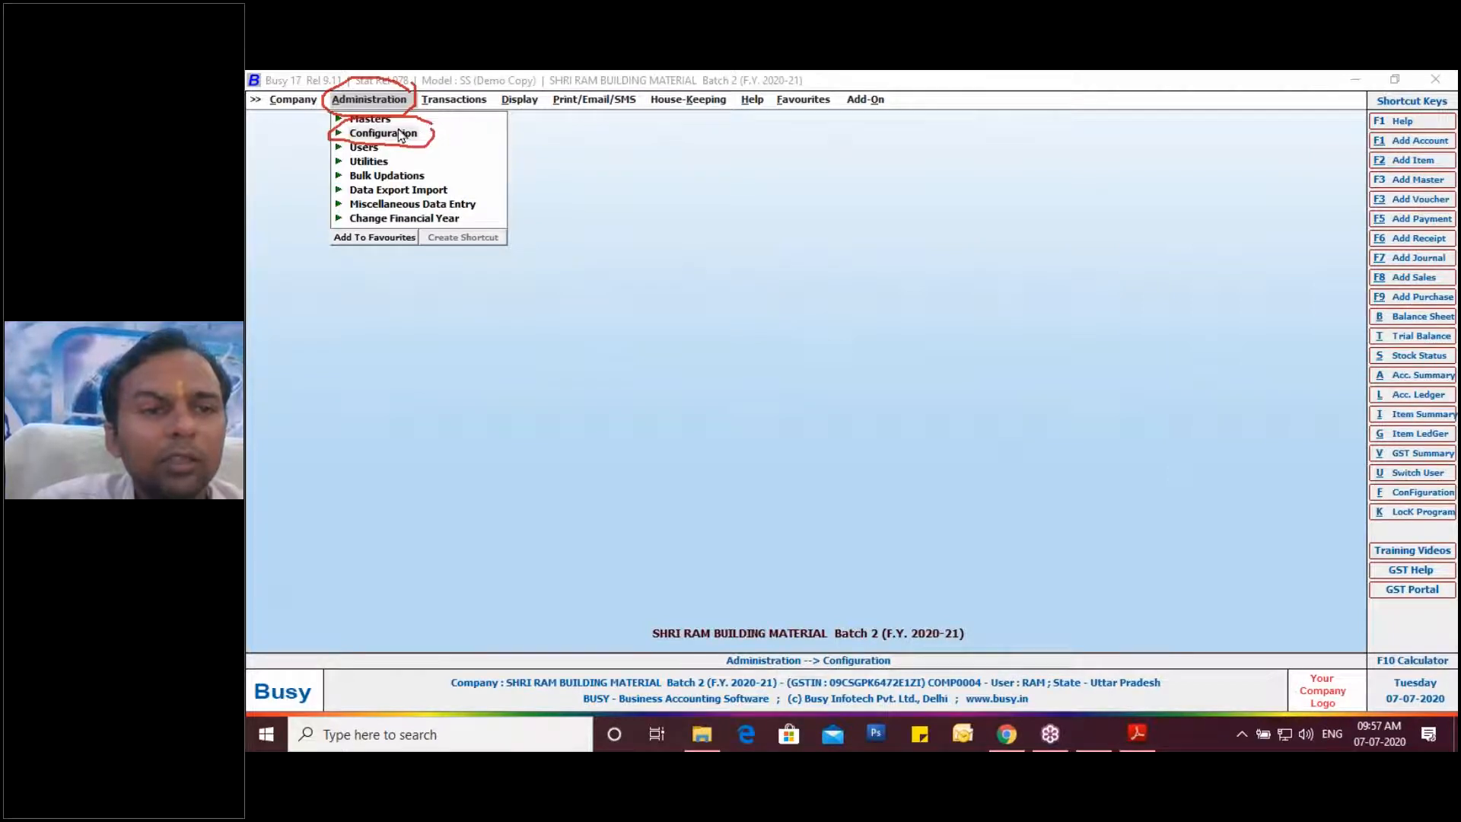
pyautogui.click(402, 134)
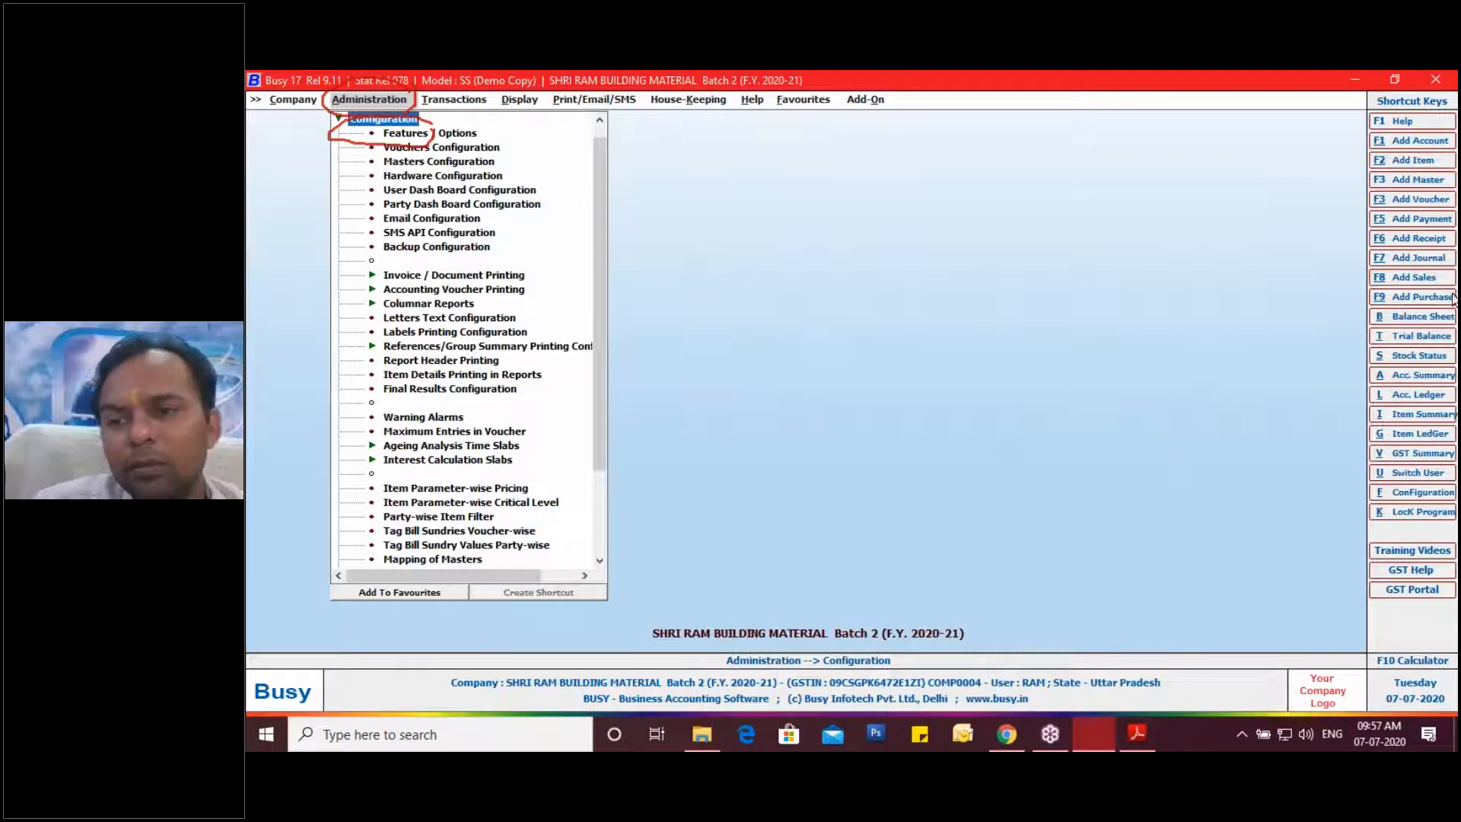
pyautogui.click(1442, 326)
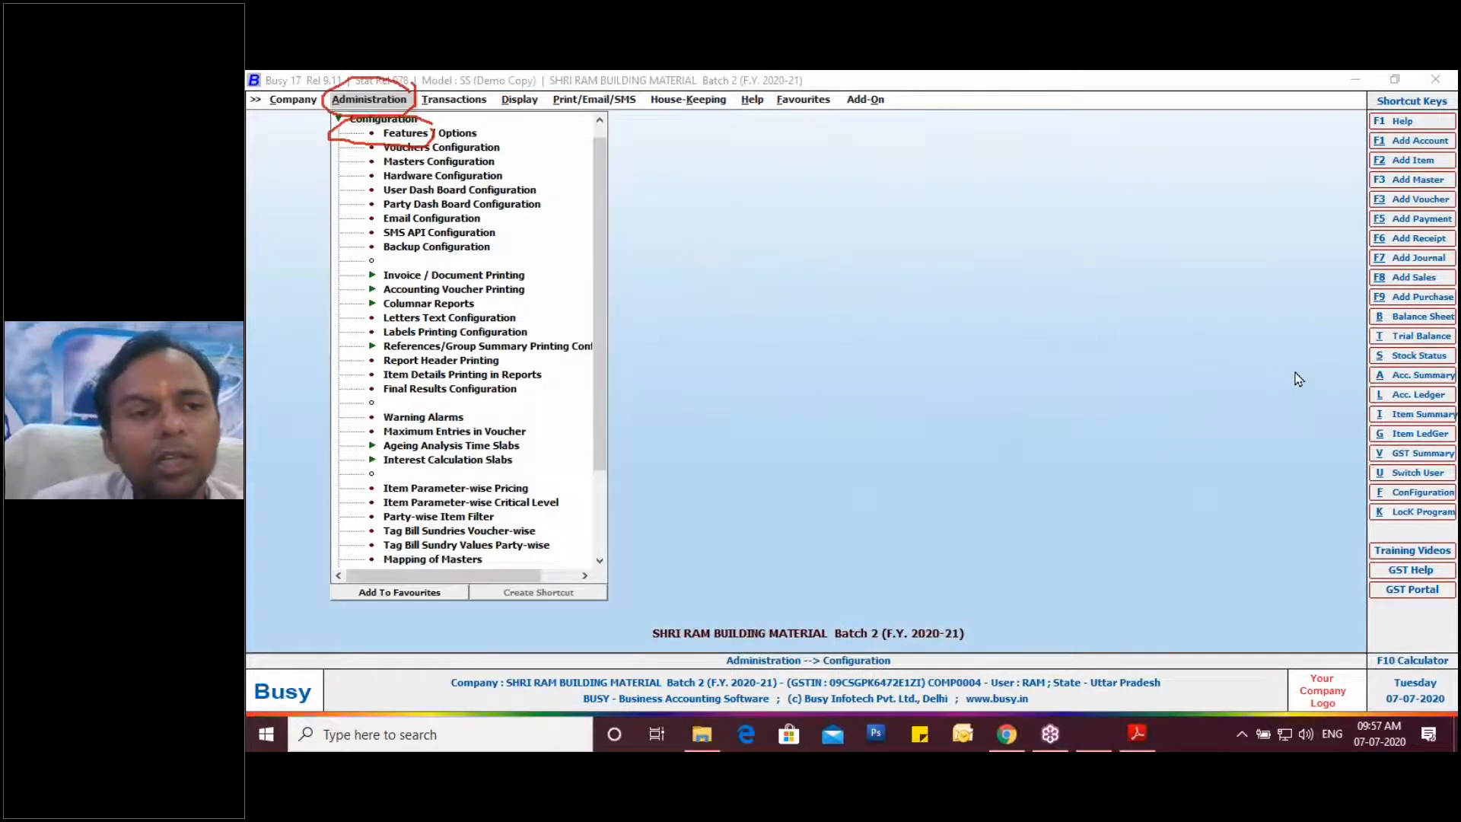
pyautogui.moveTo(477, 137); pyautogui.dragTo(501, 127)
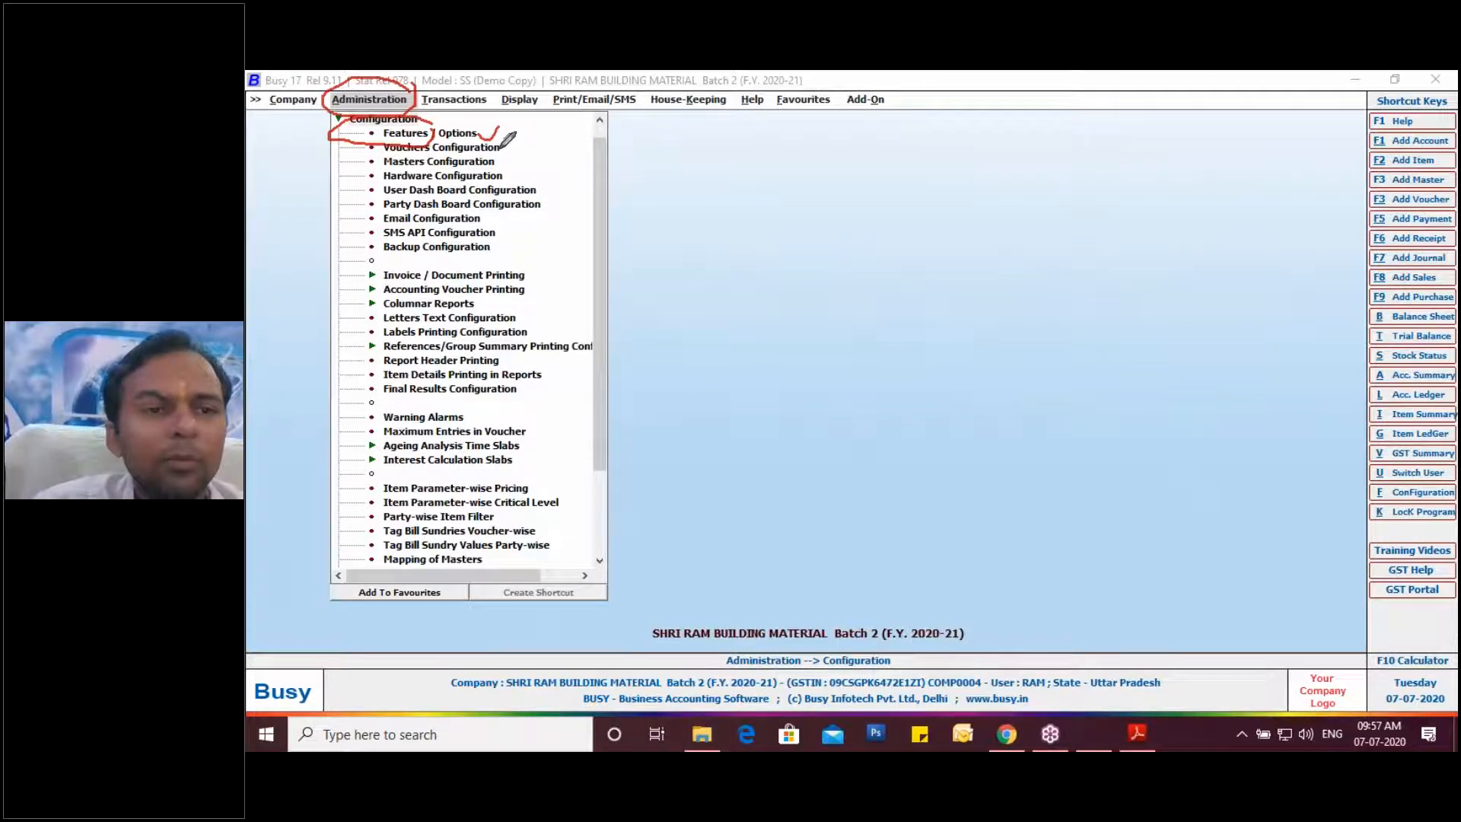
pyautogui.click(461, 136)
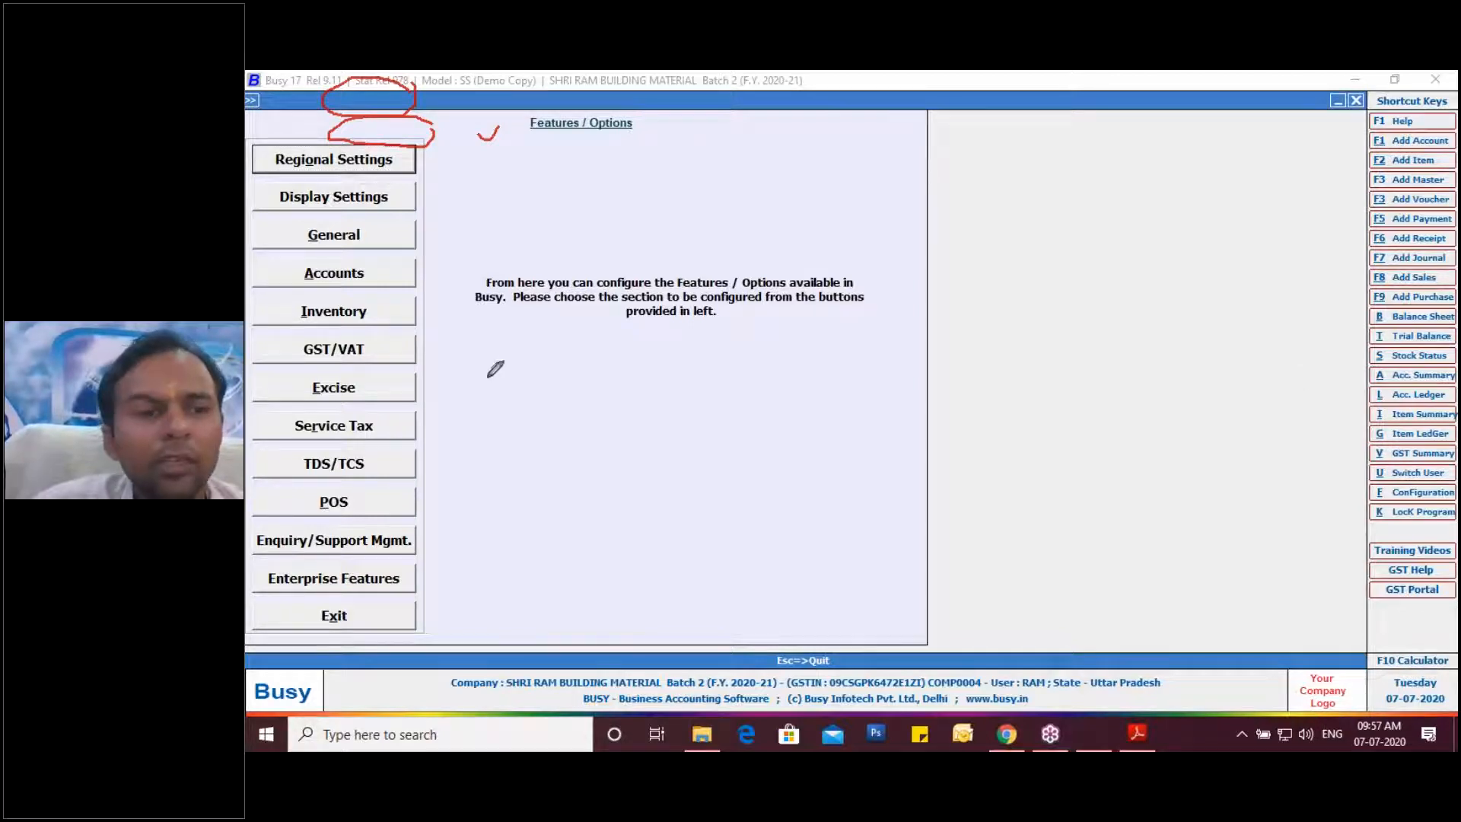
pyautogui.moveTo(372, 311)
pyautogui.mouseDown()
pyautogui.moveTo(350, 290)
pyautogui.moveTo(292, 299)
pyautogui.moveTo(295, 326)
pyautogui.moveTo(331, 333)
pyautogui.moveTo(373, 308)
pyautogui.mouseUp()
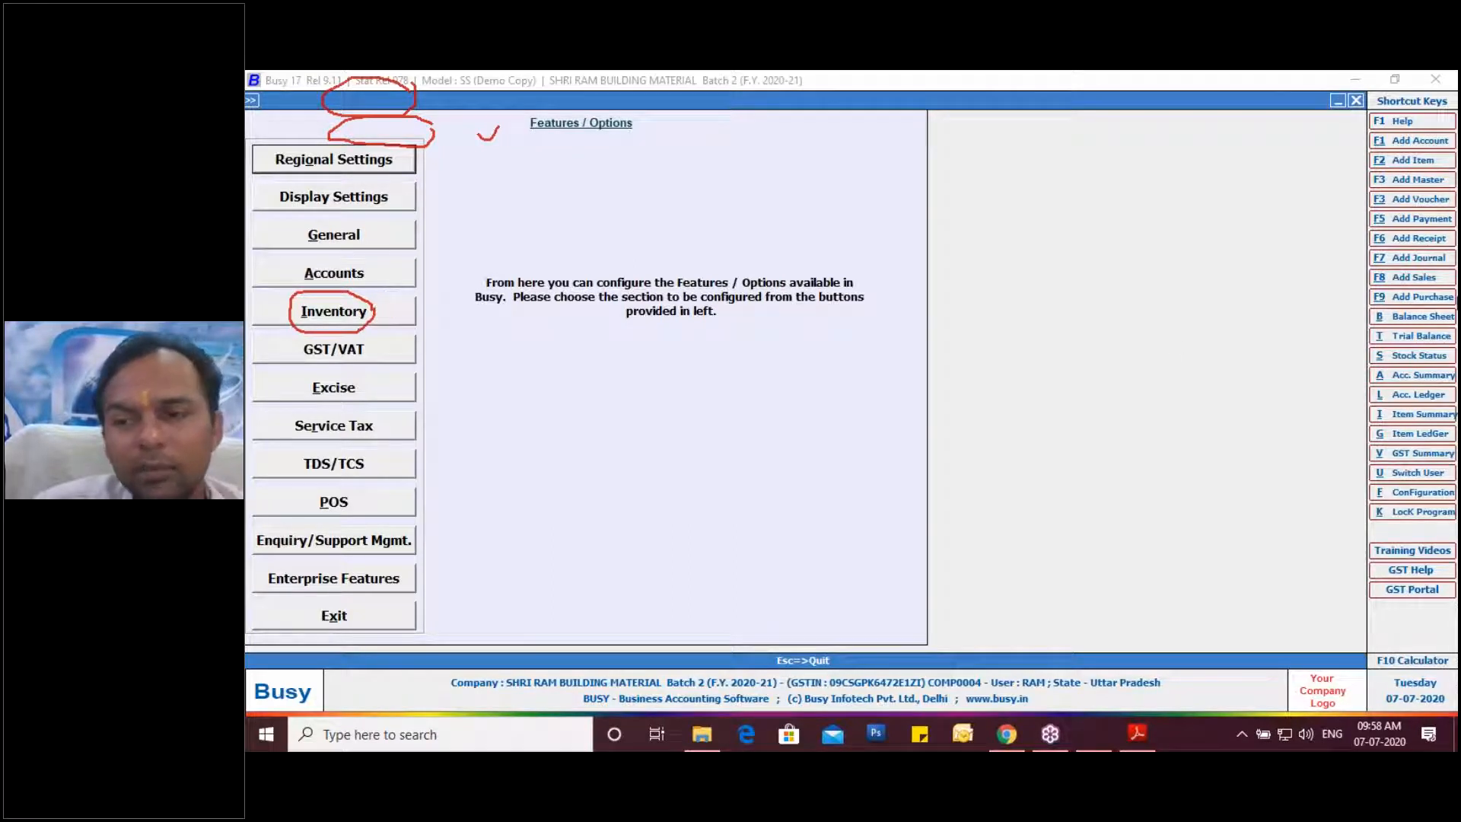
pyautogui.click(1276, 456)
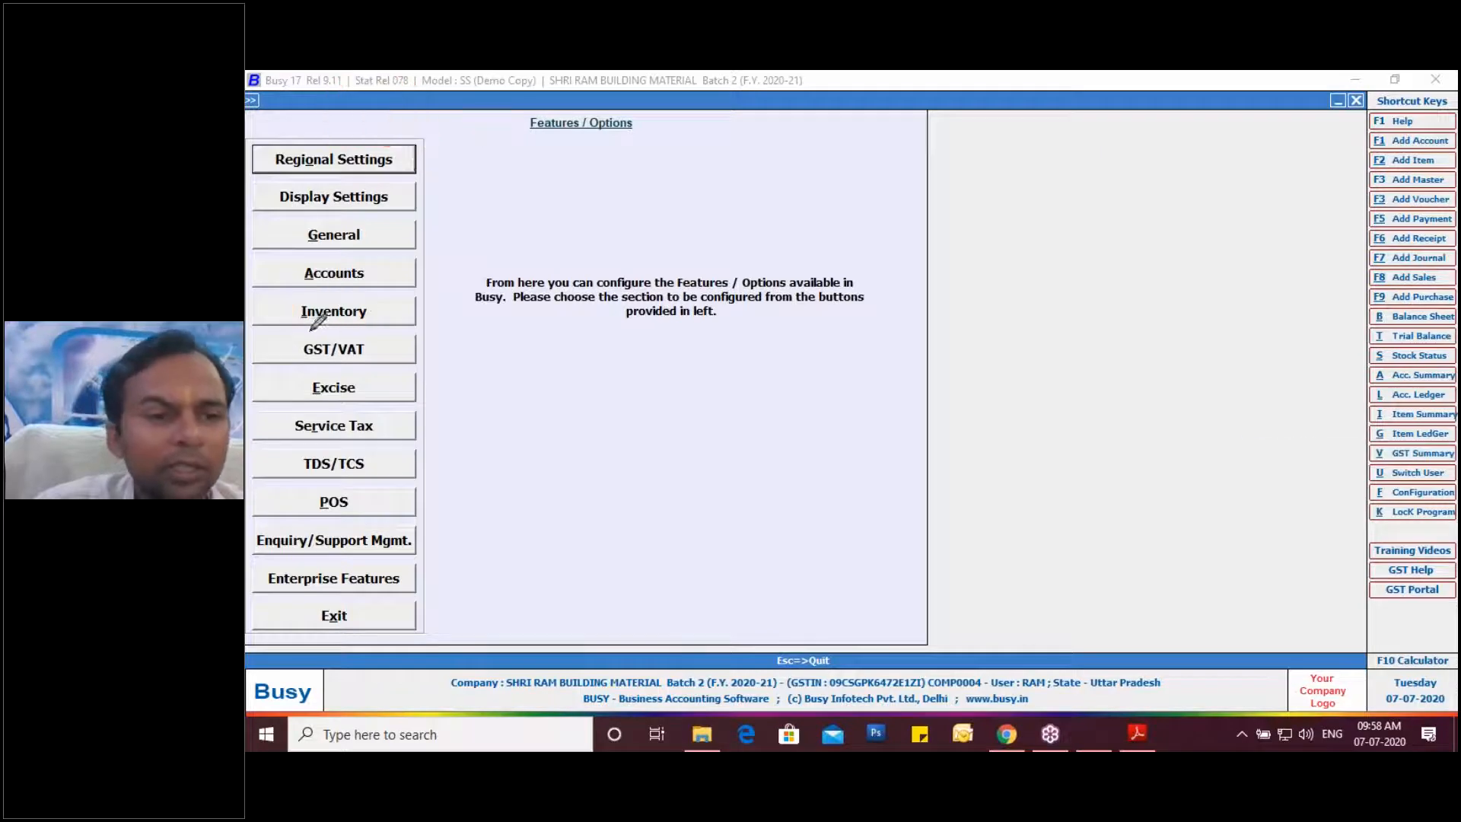
# In the Inventory options, tick MRP-wise Details to bring up its detail options.
pyautogui.click(330, 318)
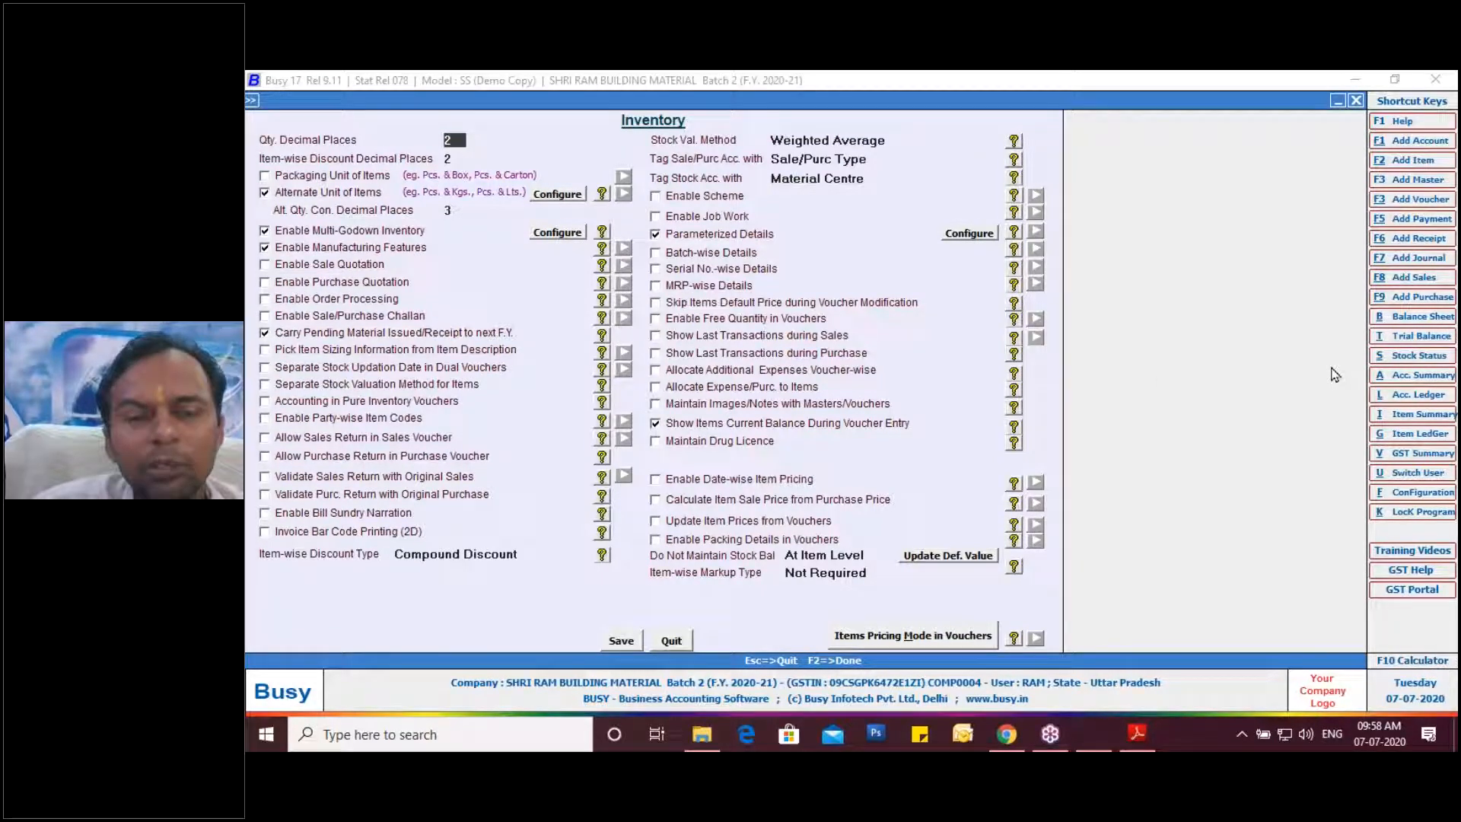
pyautogui.moveTo(657, 291)
pyautogui.mouseDown()
pyautogui.moveTo(761, 274)
pyautogui.moveTo(735, 296)
pyautogui.moveTo(653, 292)
pyautogui.mouseUp()
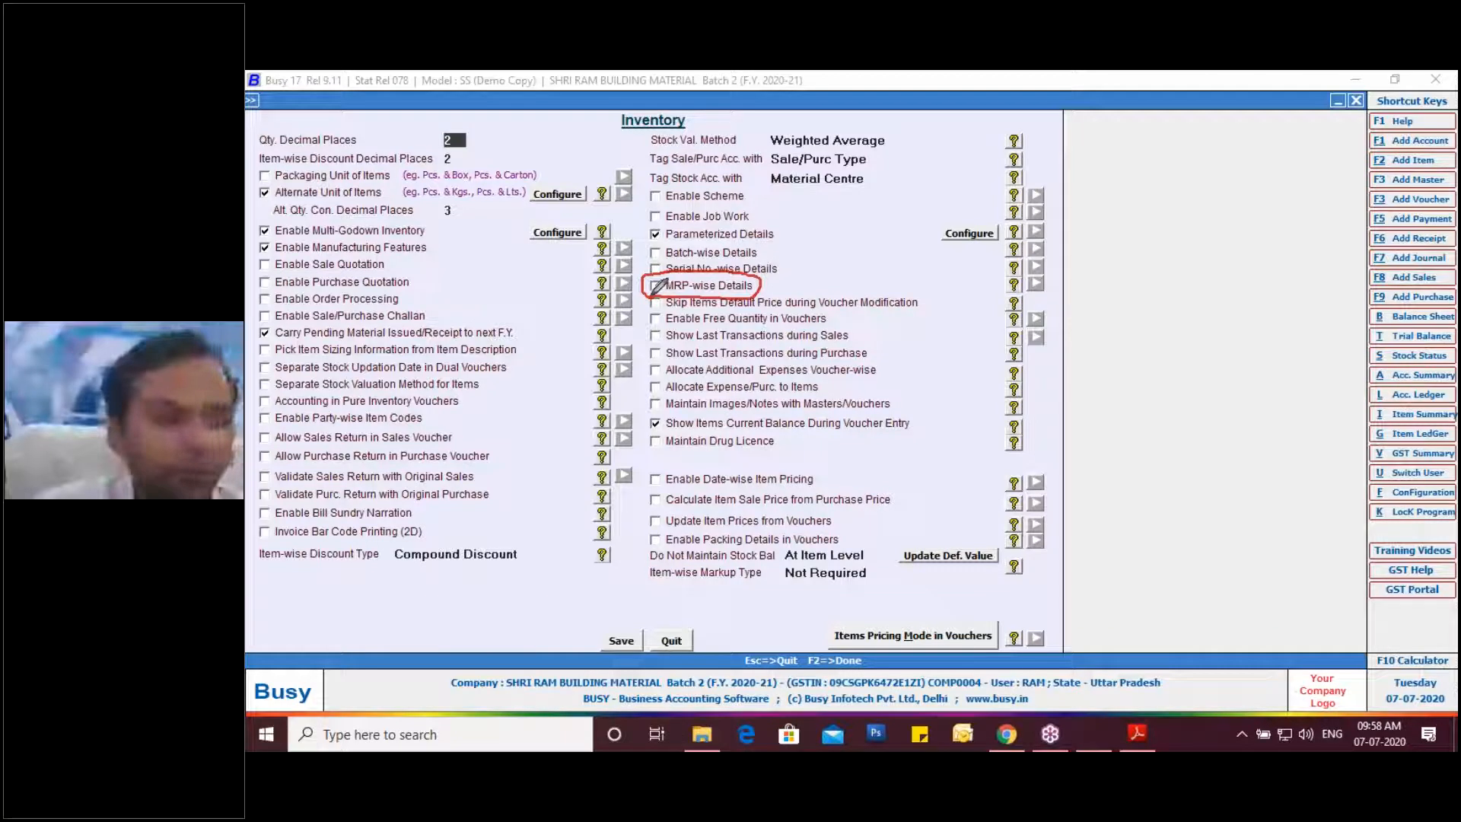
pyautogui.click(656, 292)
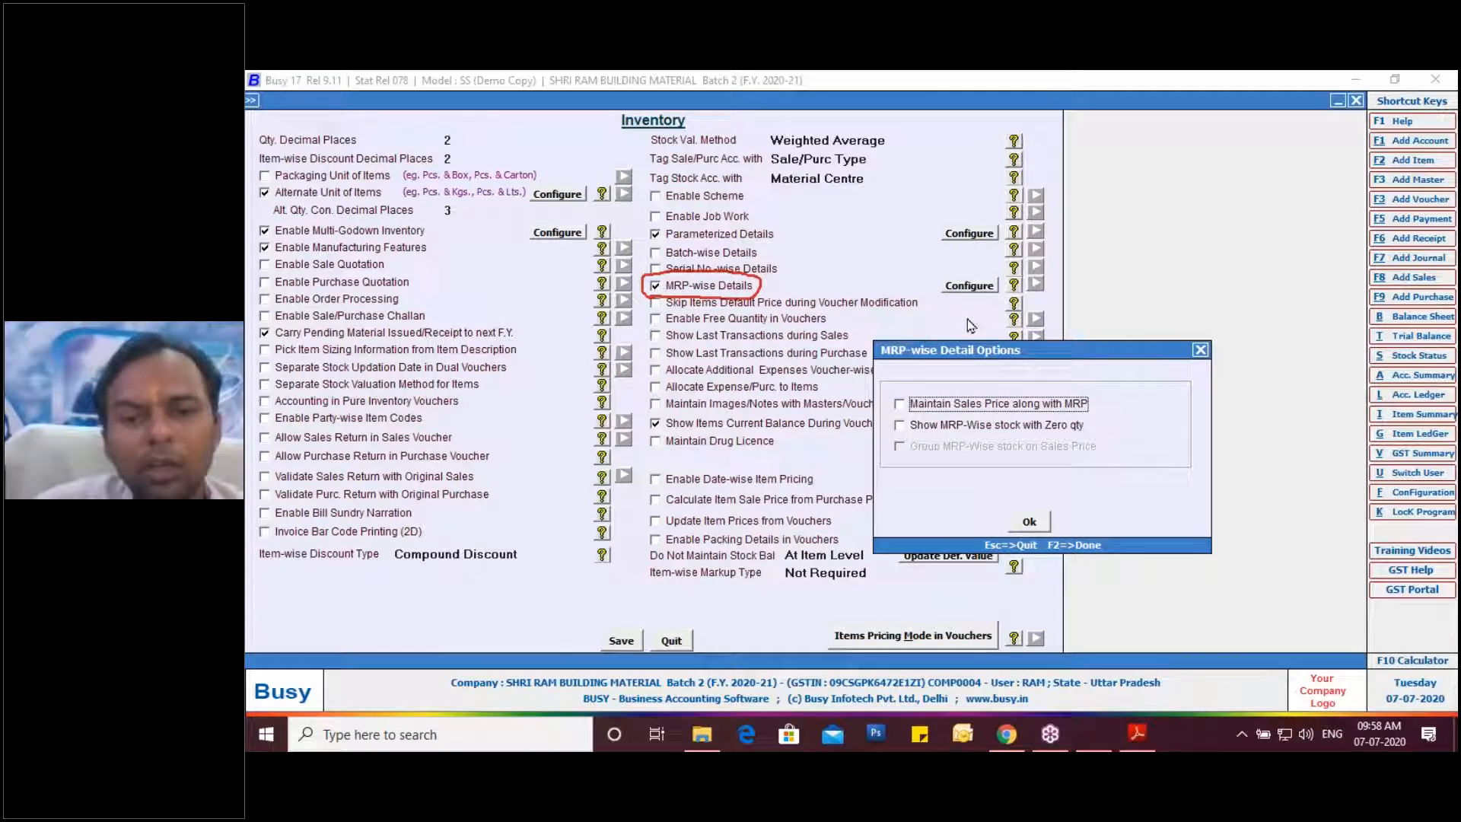
# Tick 'Maintain Sales Price along with MRP' and 'Group MRP-Wise stock on Sales Price', then save with F2.
pyautogui.moveTo(961, 348); pyautogui.dragTo(940, 251)
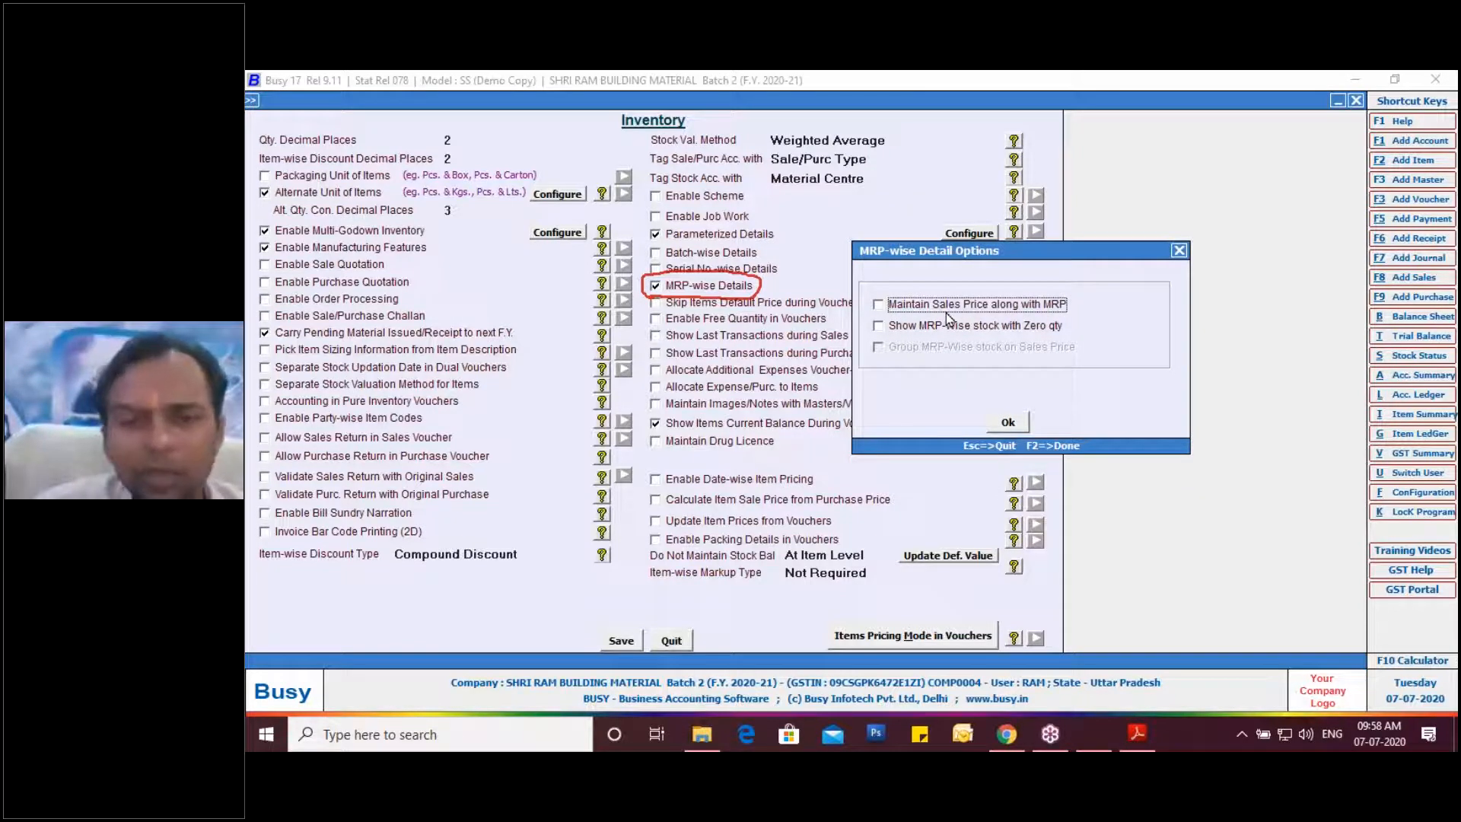
pyautogui.click(879, 304)
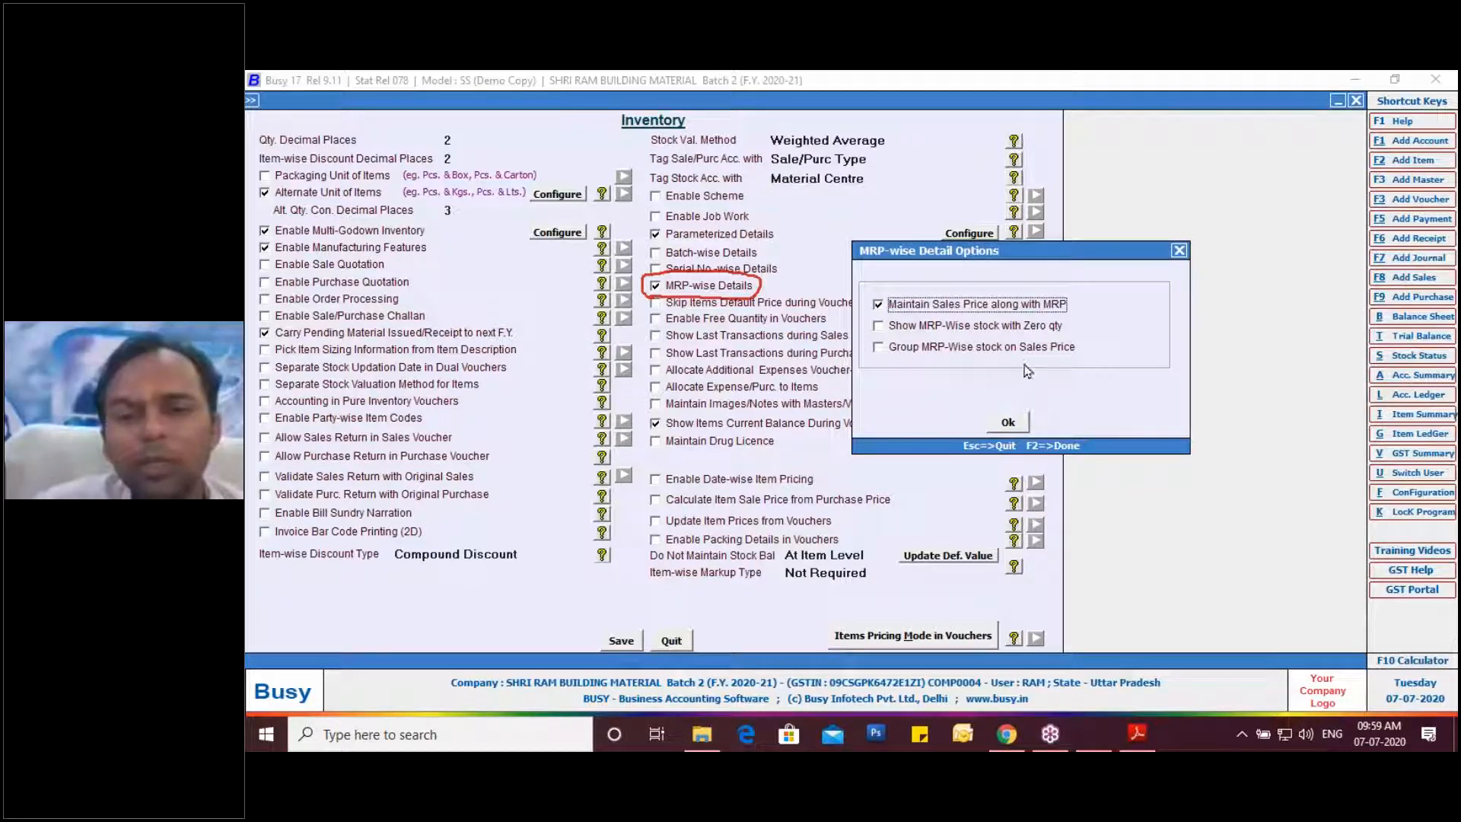
pyautogui.click(1009, 433)
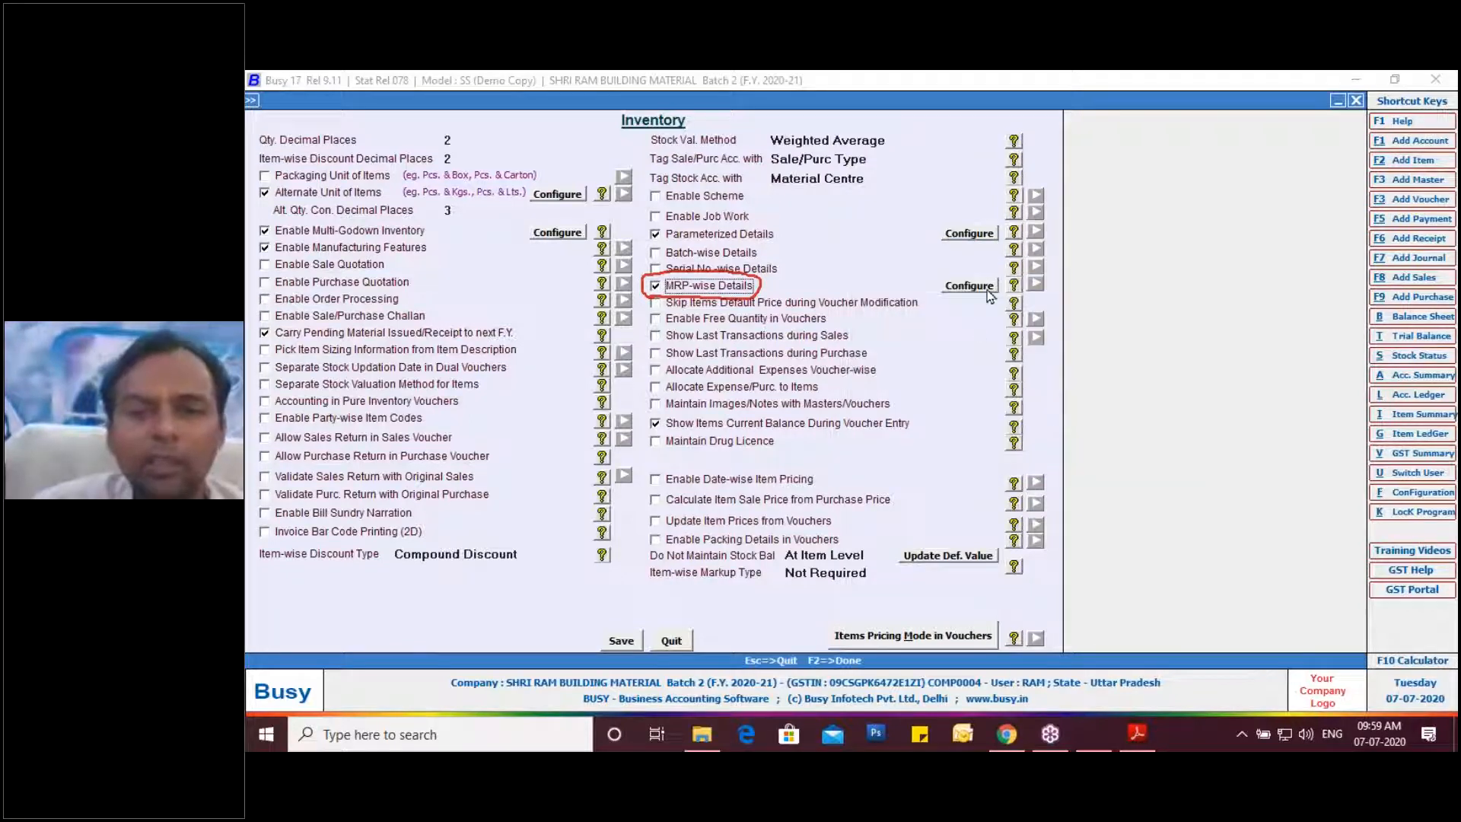
pyautogui.click(969, 286)
pyautogui.click(775, 561)
pyautogui.click(886, 643)
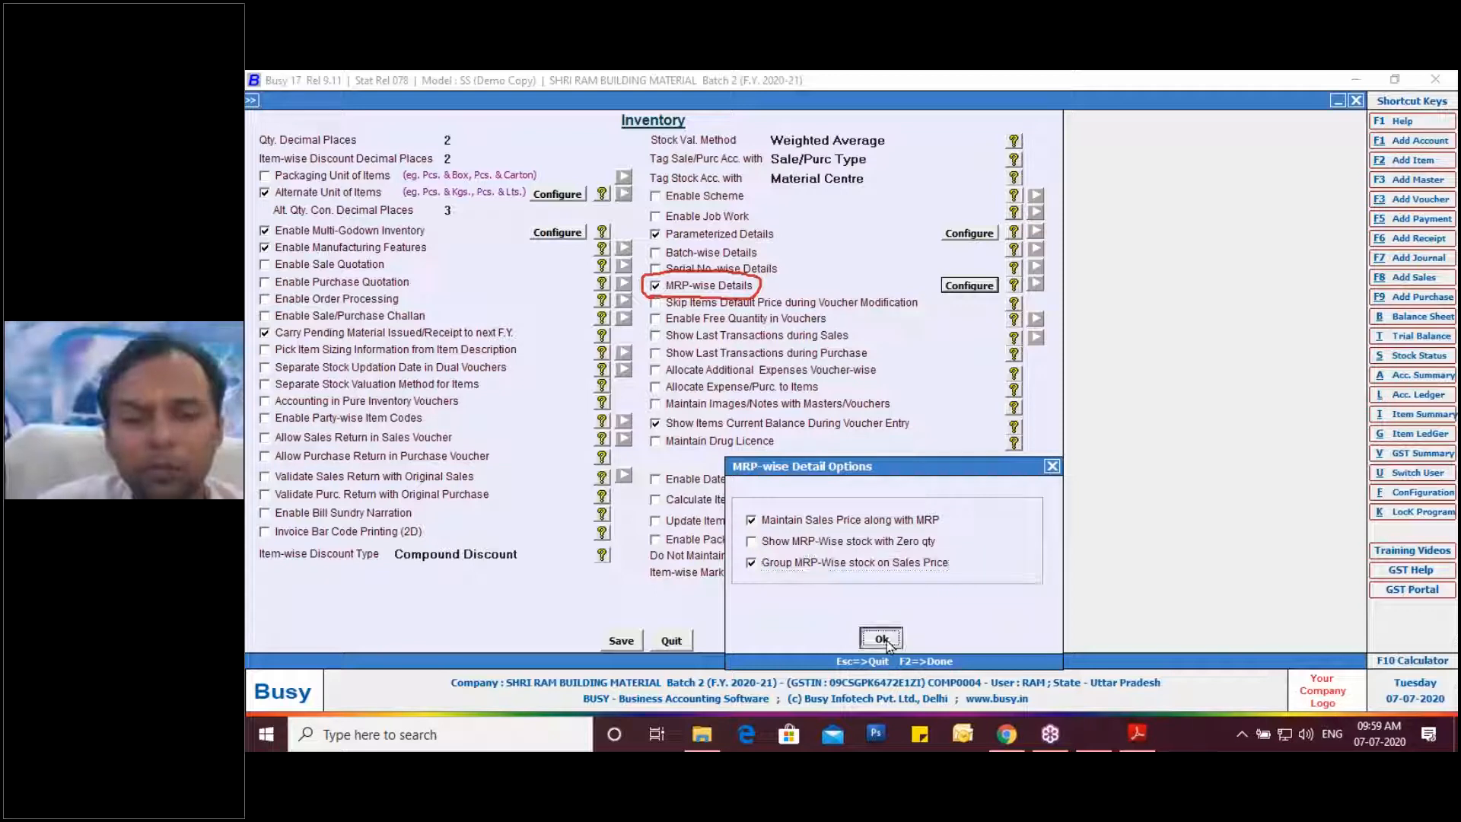
pyautogui.press('F2')
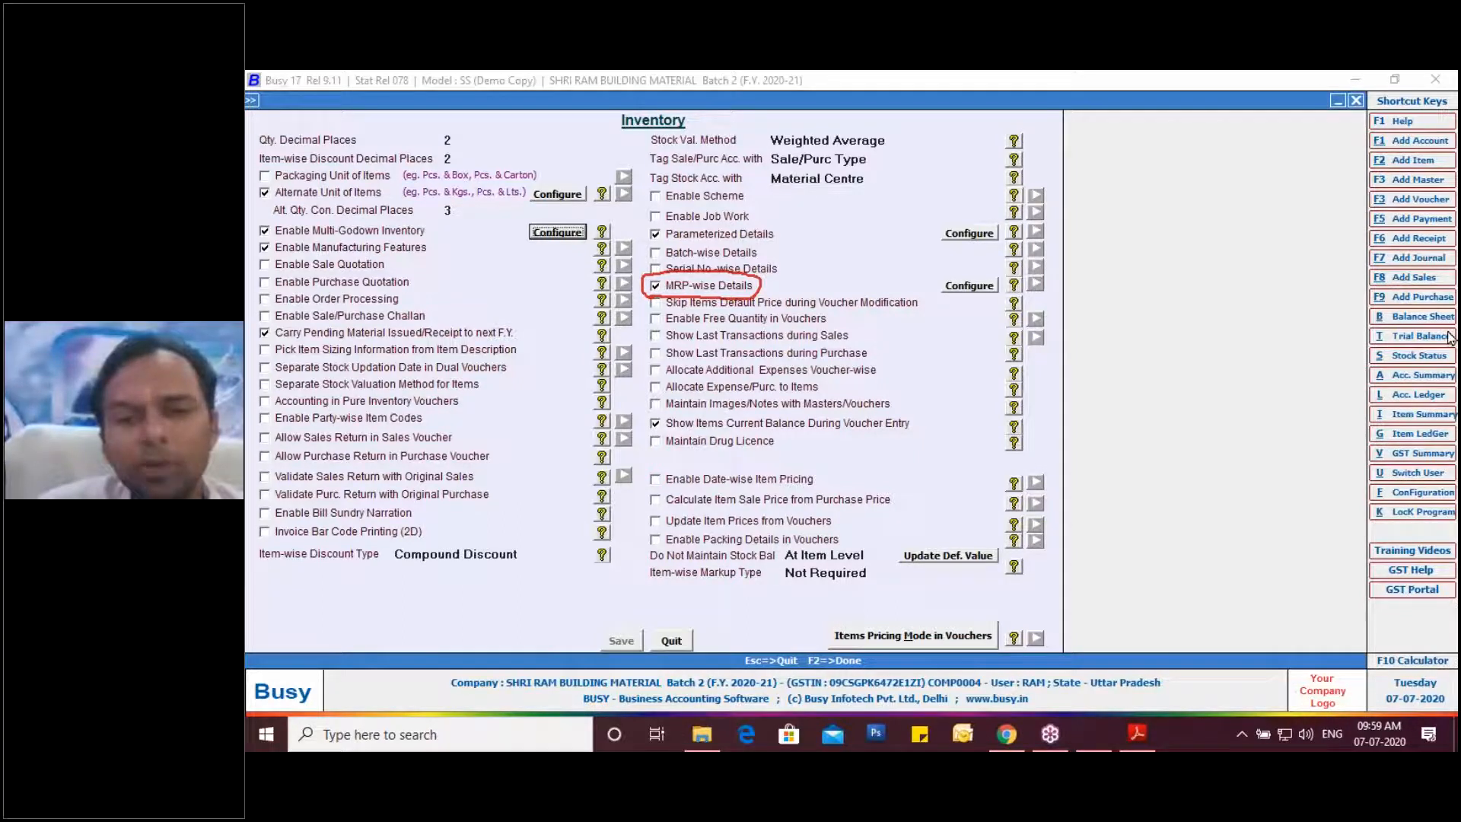
pyautogui.press('Escape')
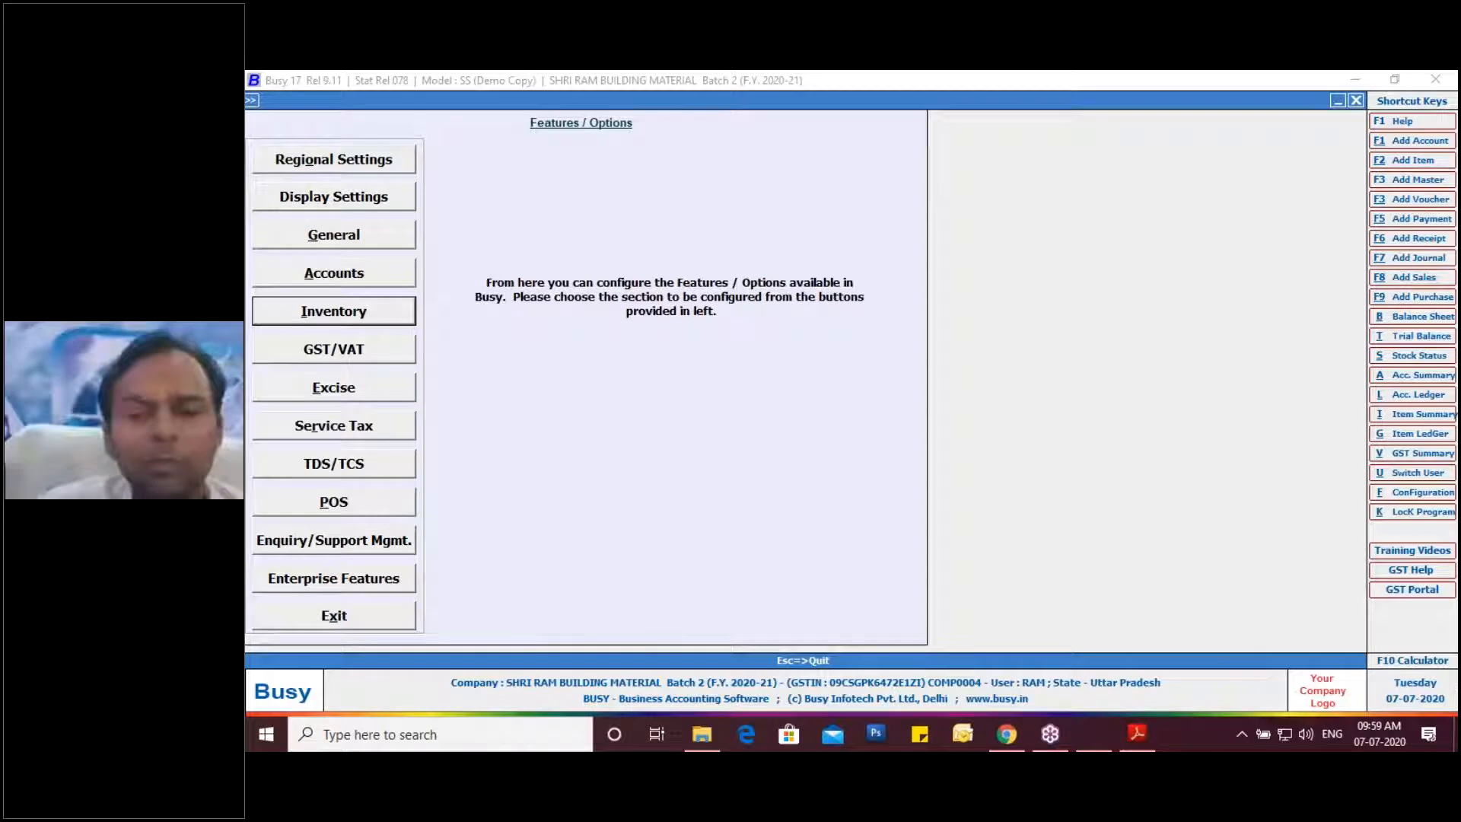
# Exit Features / Options back to the Administration configuration list.
pyautogui.click(1046, 387)
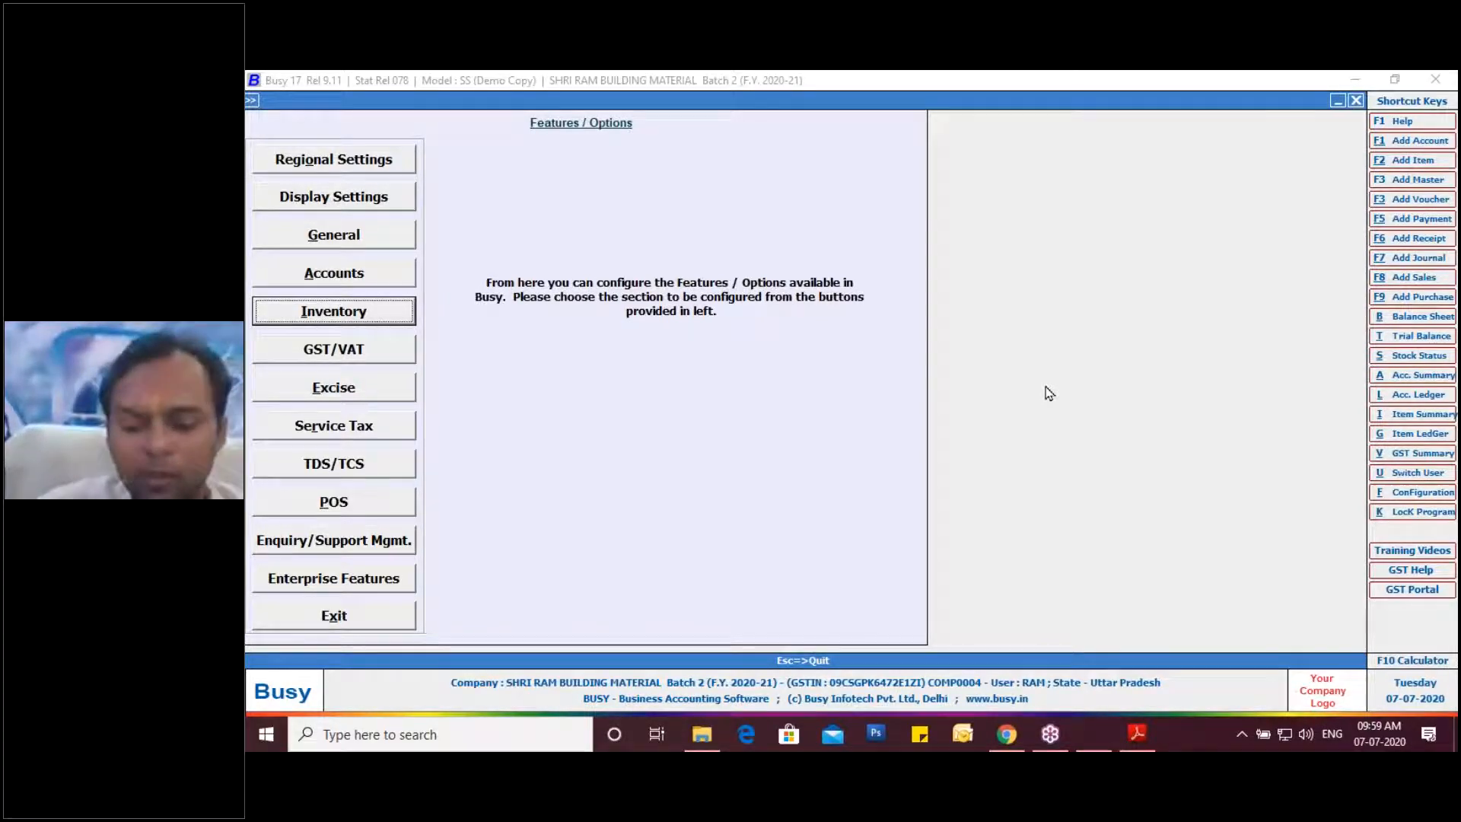
pyautogui.press('Escape')
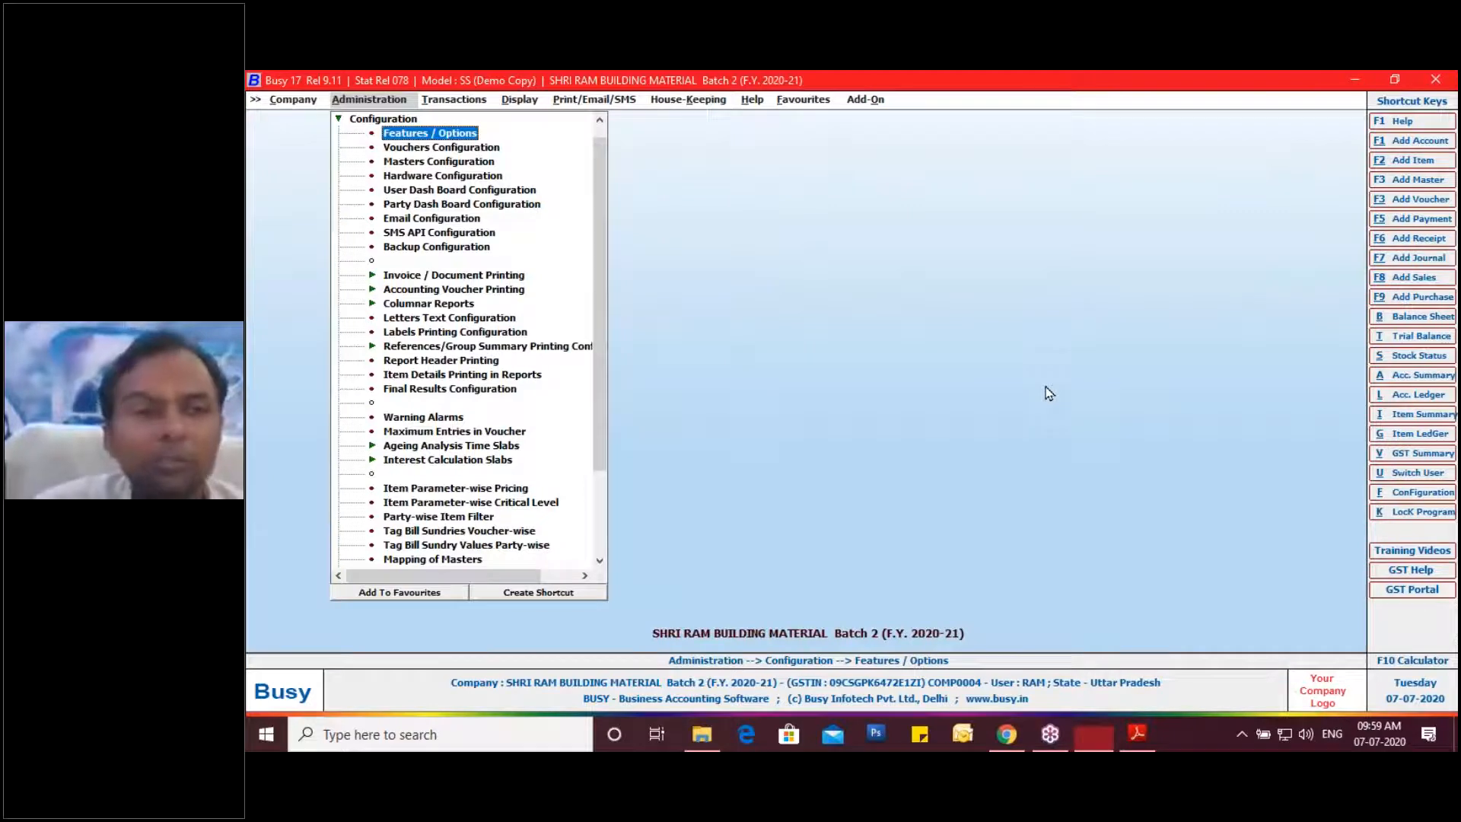
# Open a new item form via Administration > Masters > Item > Add.
pyautogui.press('Escape')
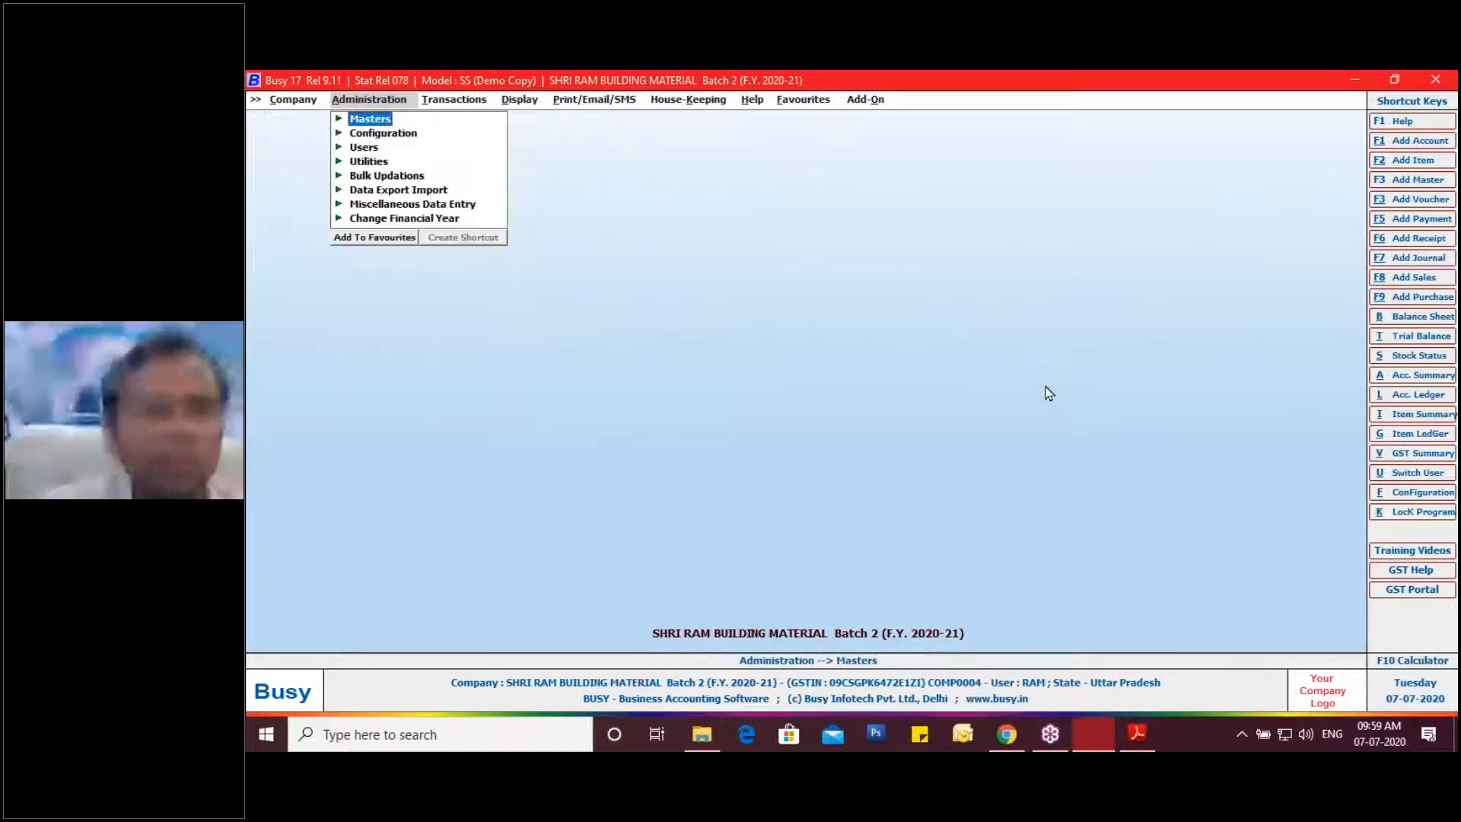
pyautogui.press('Return')
pyautogui.press('Down')
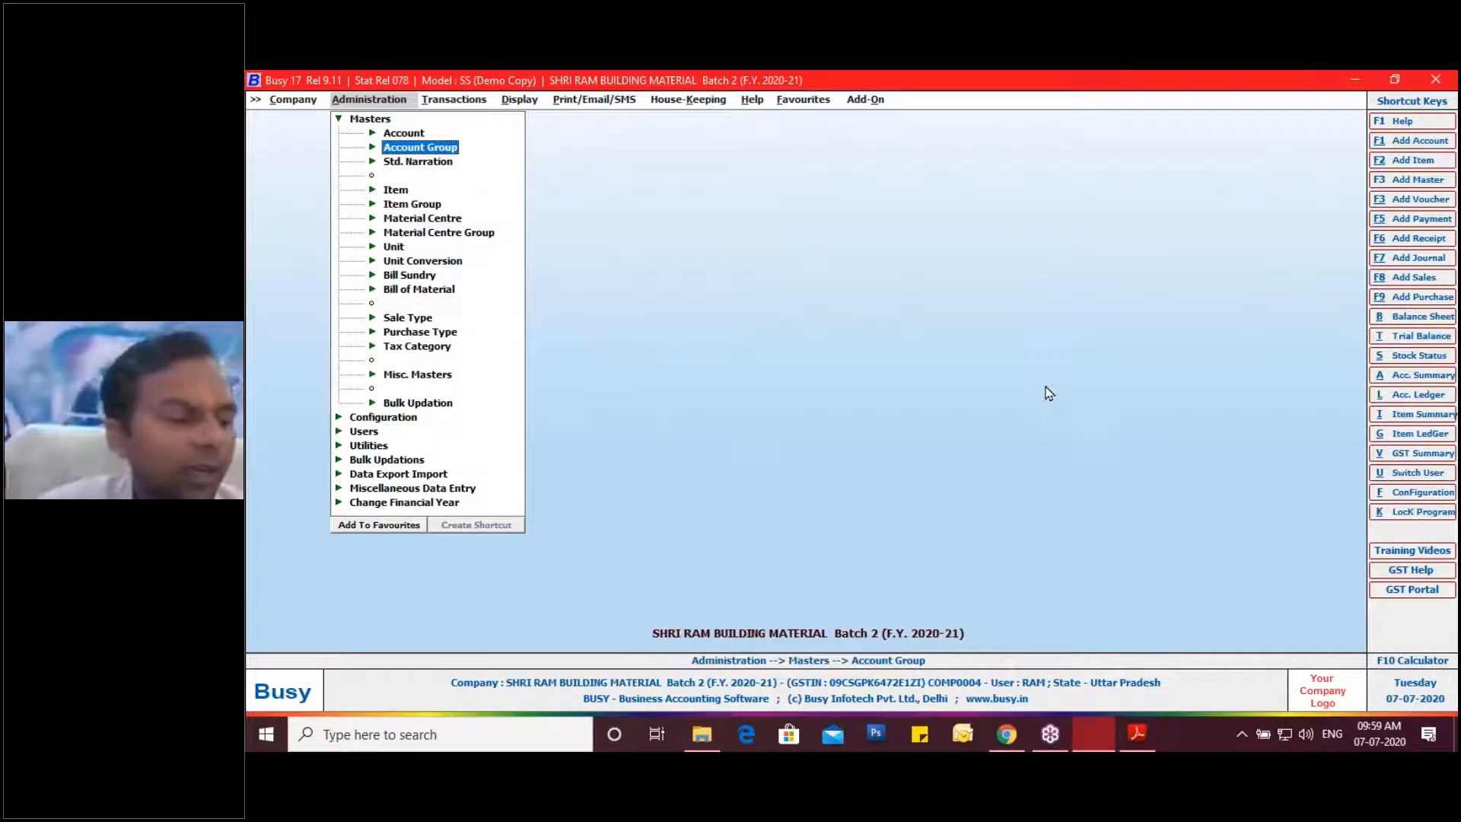
pyautogui.press('Down')
pyautogui.press('Down')
pyautogui.press('Return')
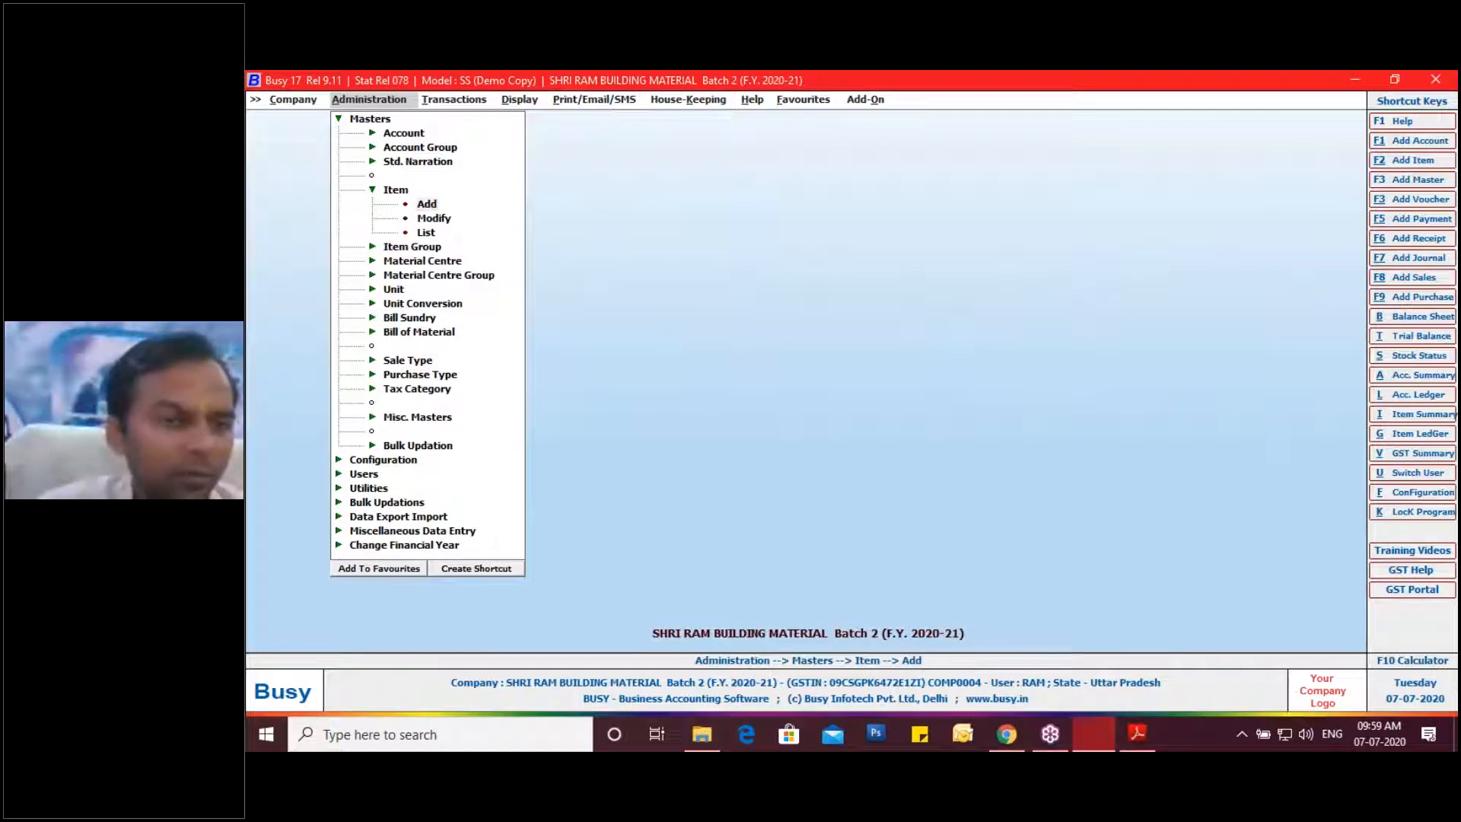
pyautogui.press('Return')
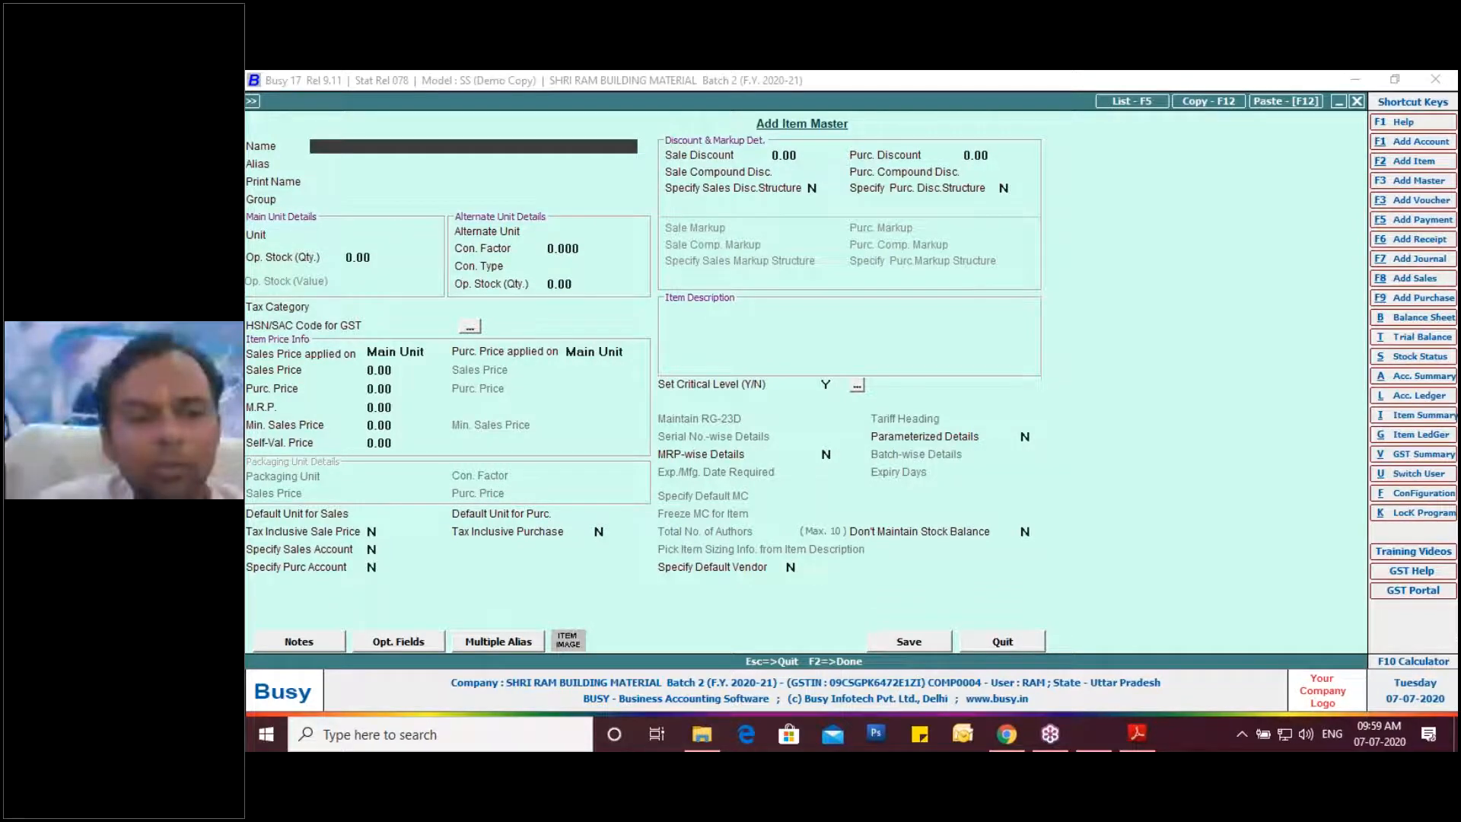
# Copy 'Dettol Soap, Original - 125gm' from the invoice PDF, then start creating a new item group.
pyautogui.click(1137, 733)
pyautogui.moveTo(361, 454); pyautogui.dragTo(566, 456)
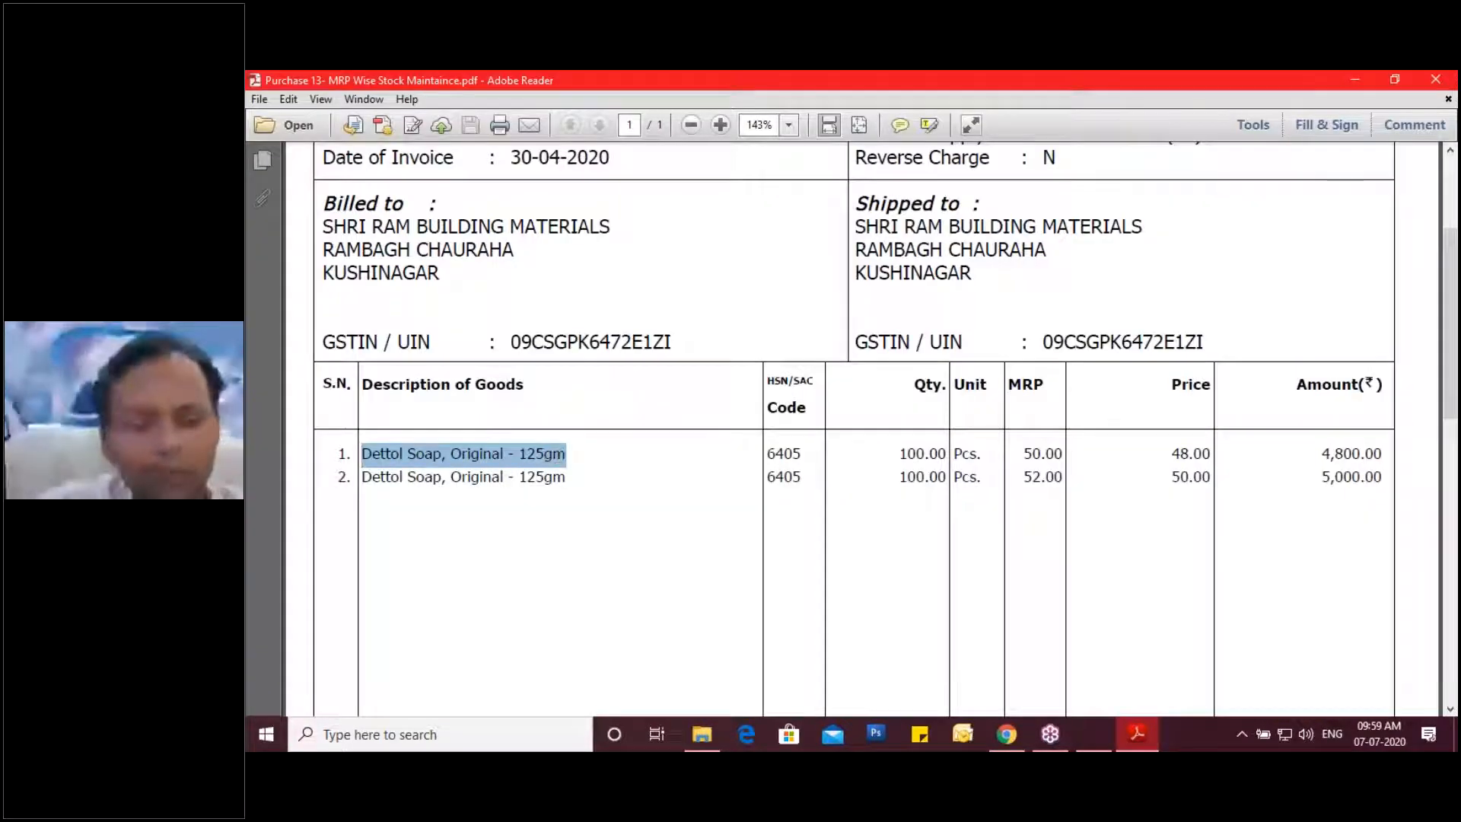
pyautogui.click(1080, 743)
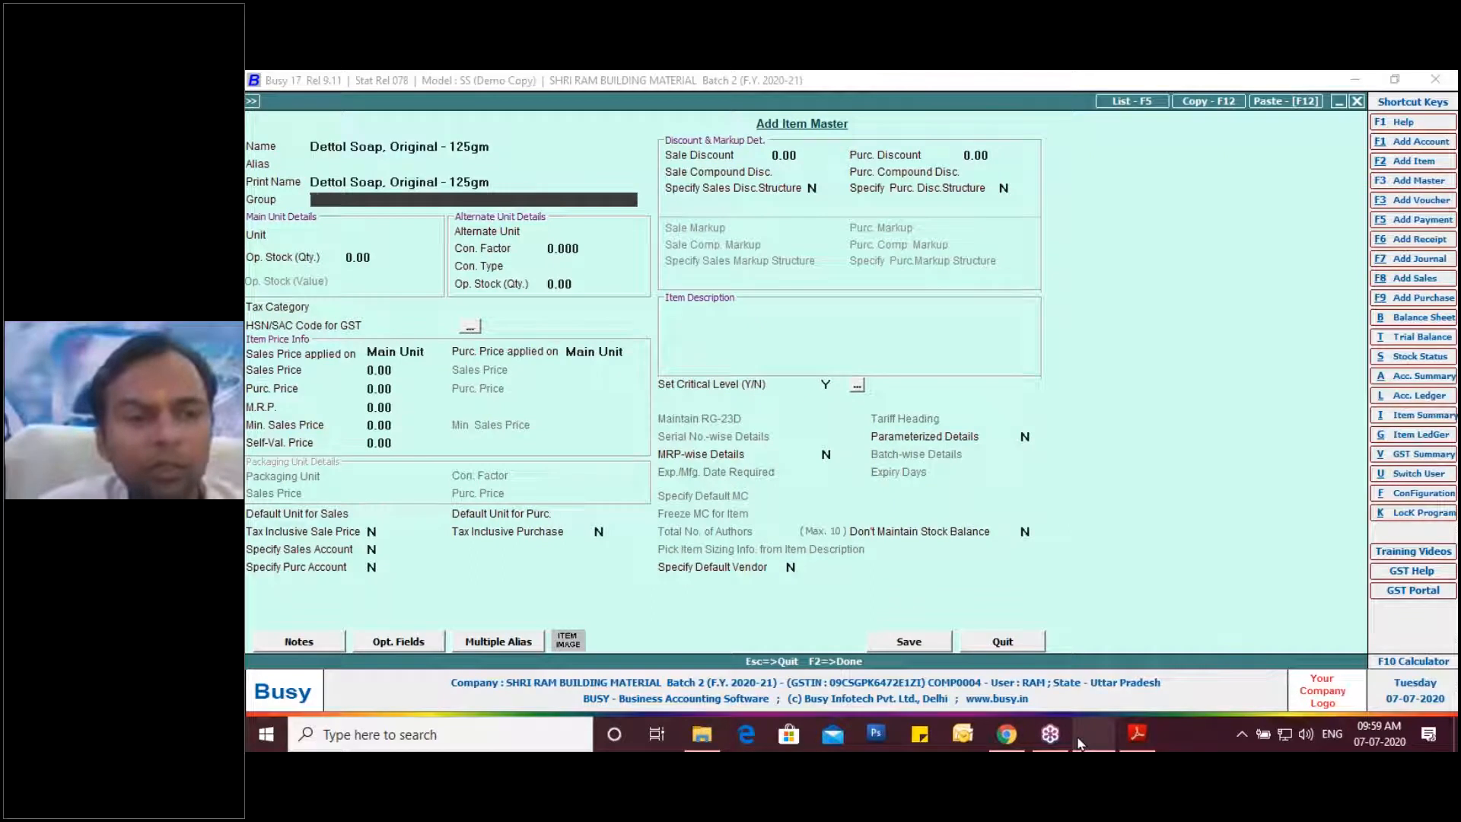
pyautogui.write('s')
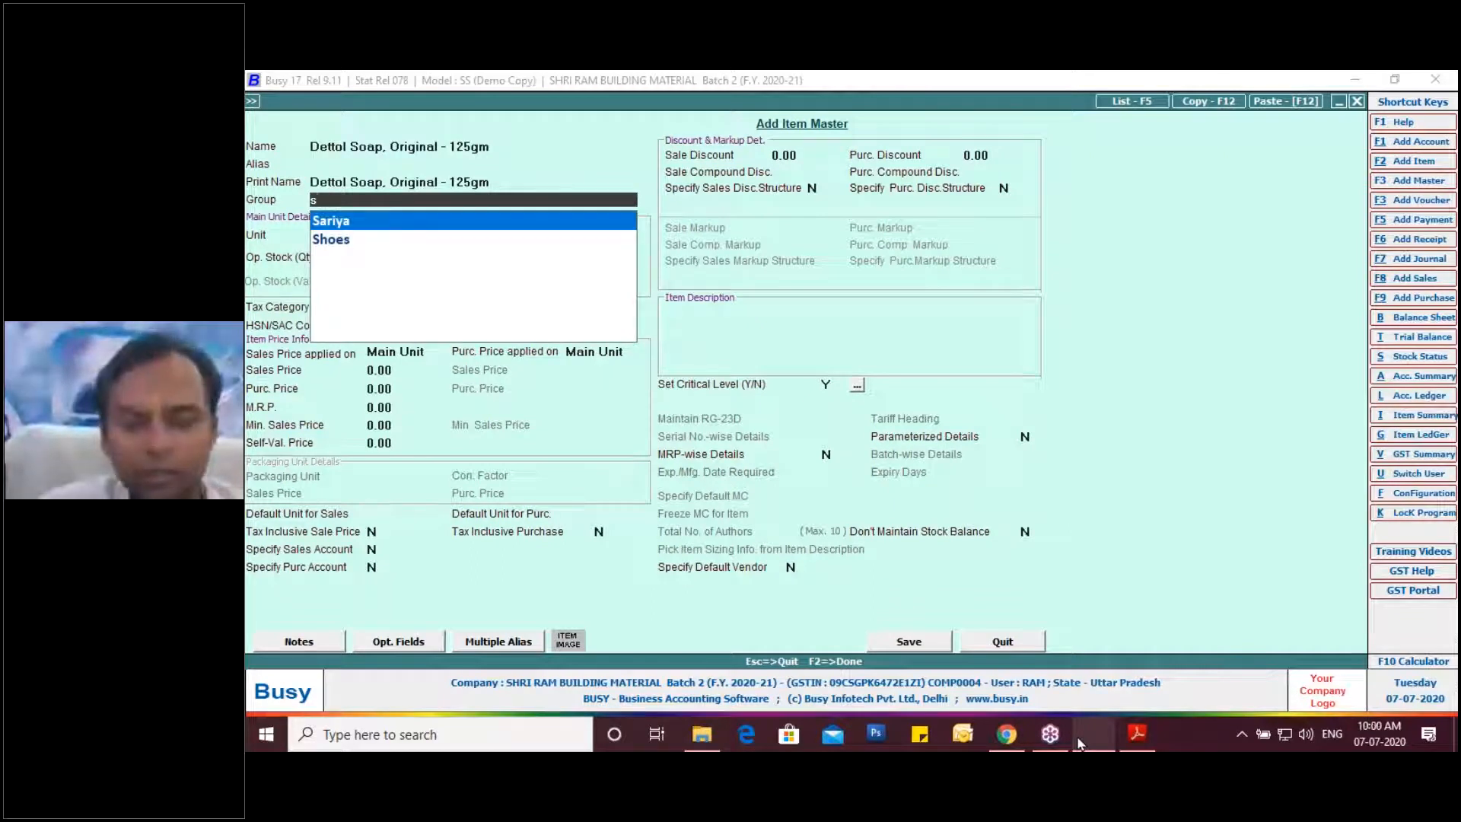
pyautogui.press('BackSpace')
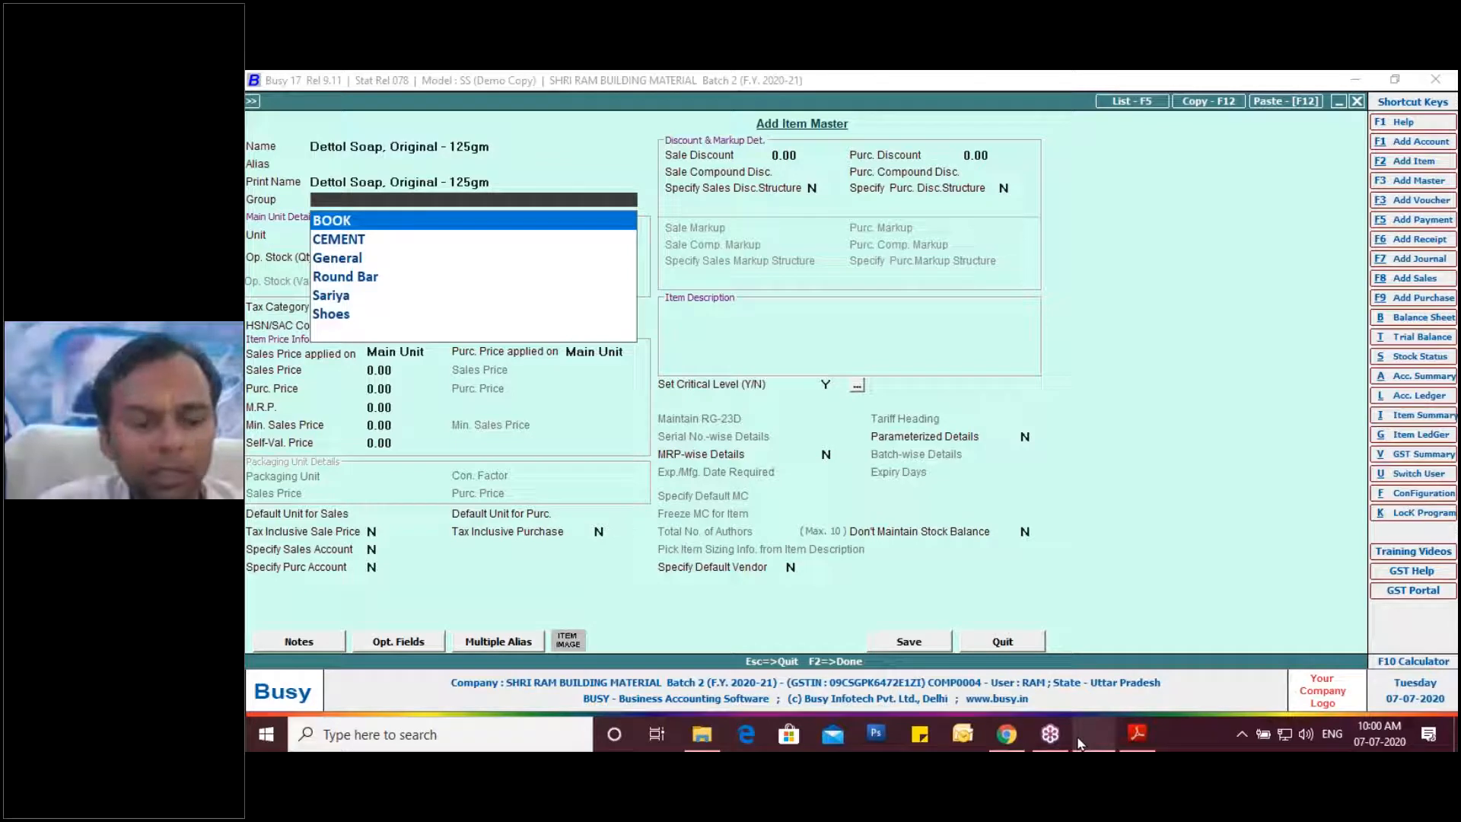
pyautogui.press('Escape')
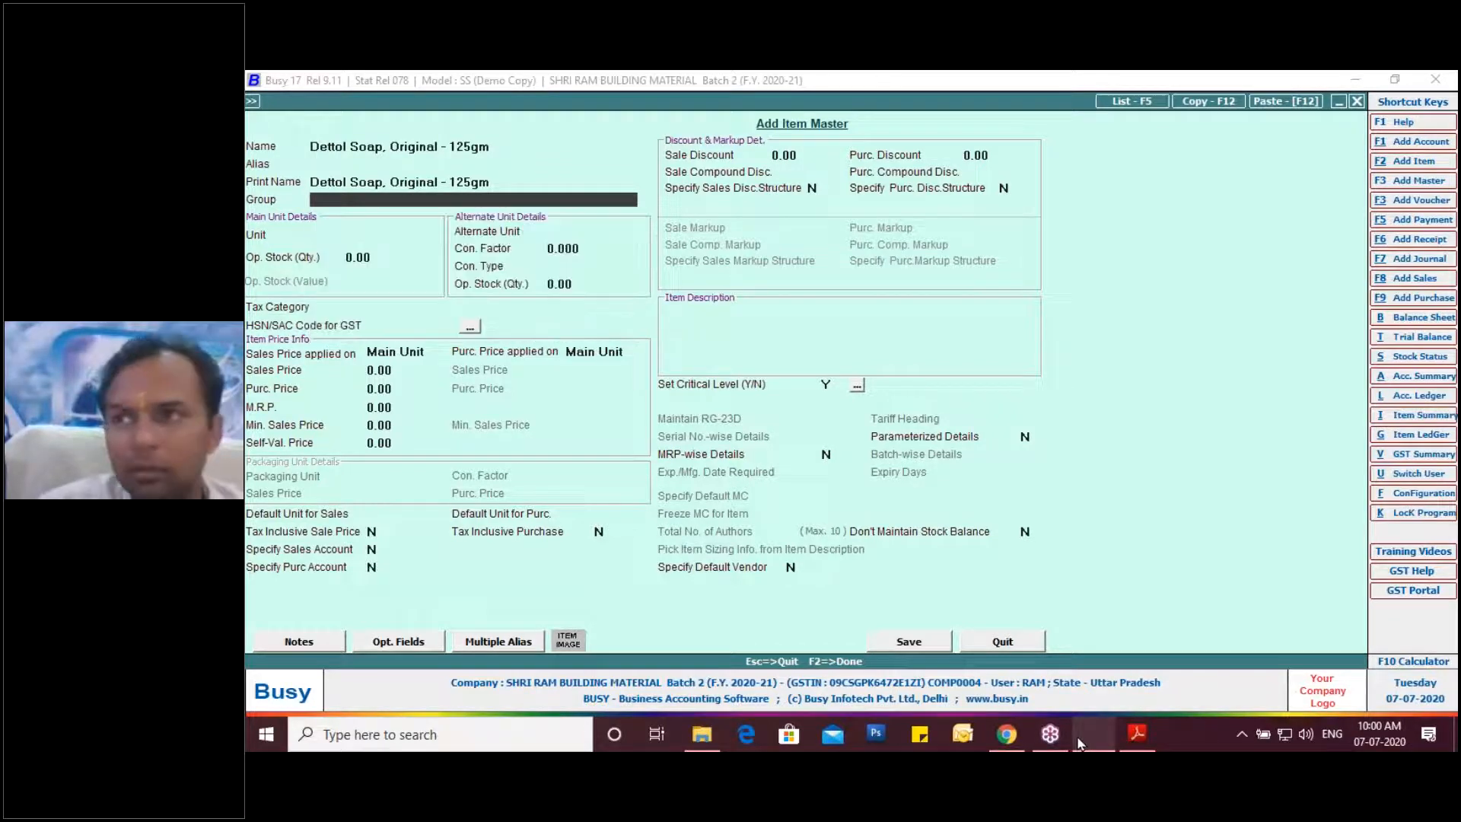
pyautogui.press('F3')
# Create the primary item group 'Soap' with HSN code 6405, checked against the invoice.
pyautogui.write('Soap')
pyautogui.press('Return')
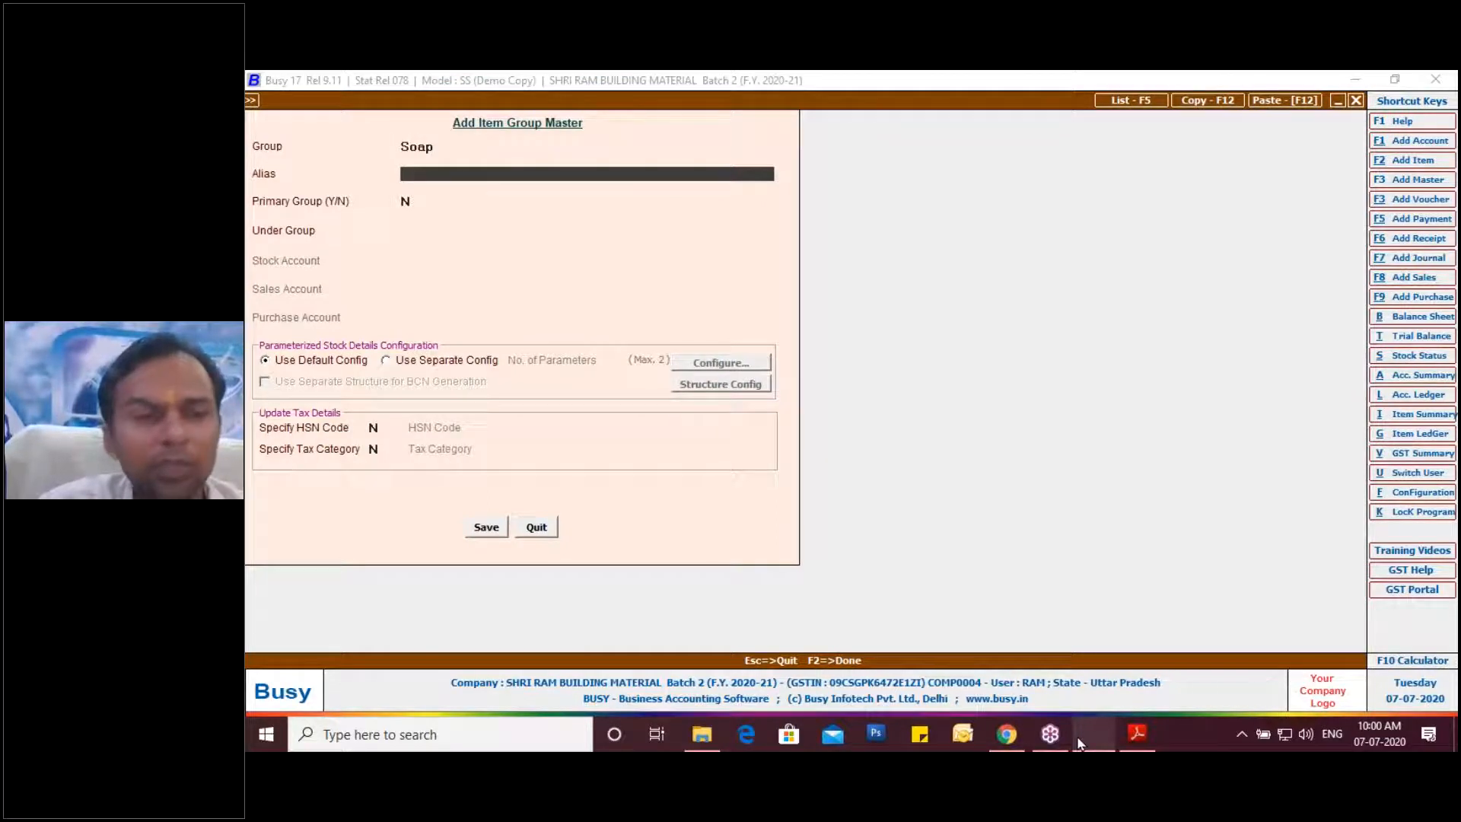
pyautogui.press('Return')
pyautogui.press('y')
pyautogui.press('Return')
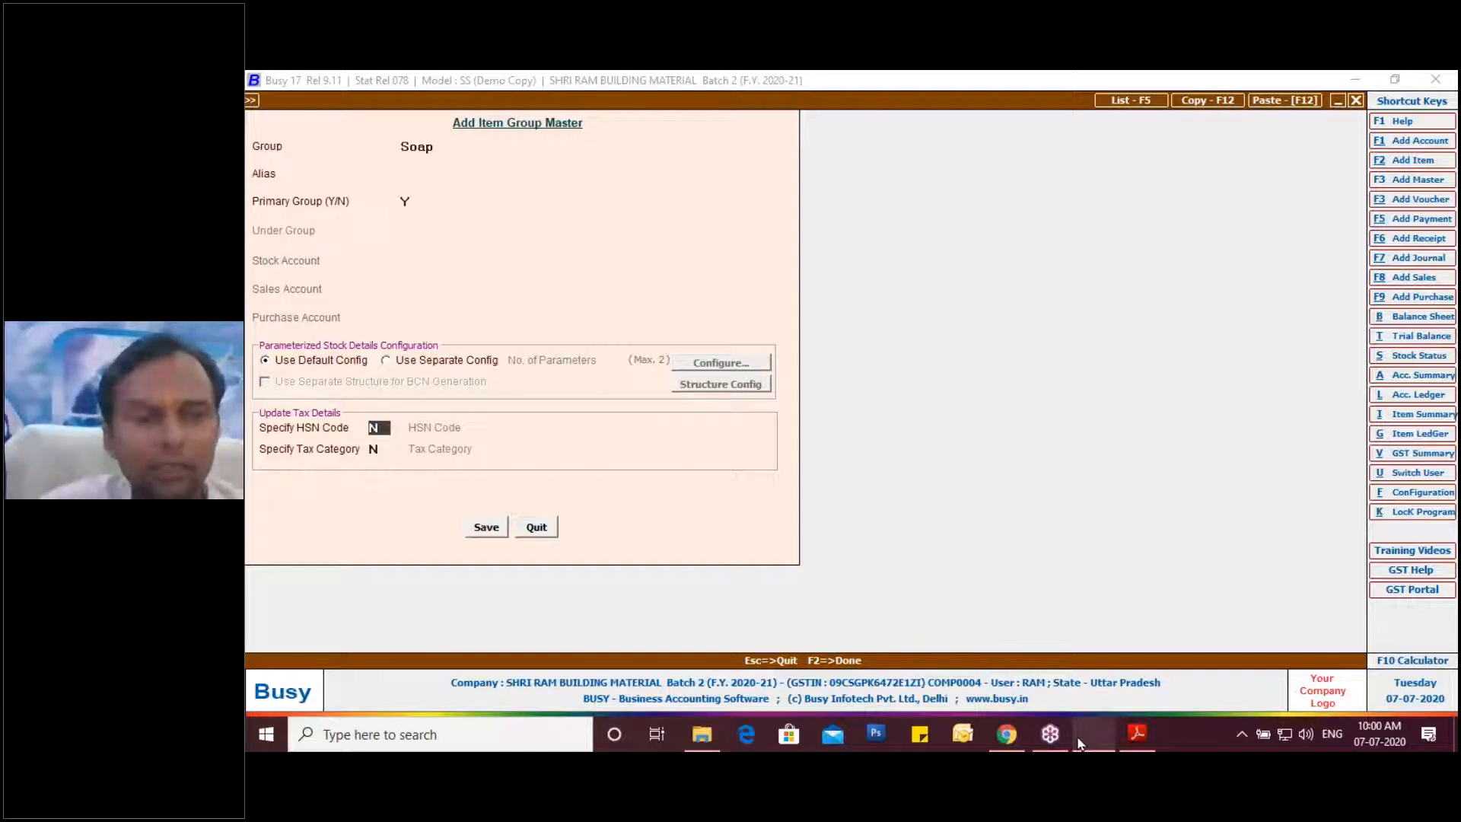
pyautogui.press('y')
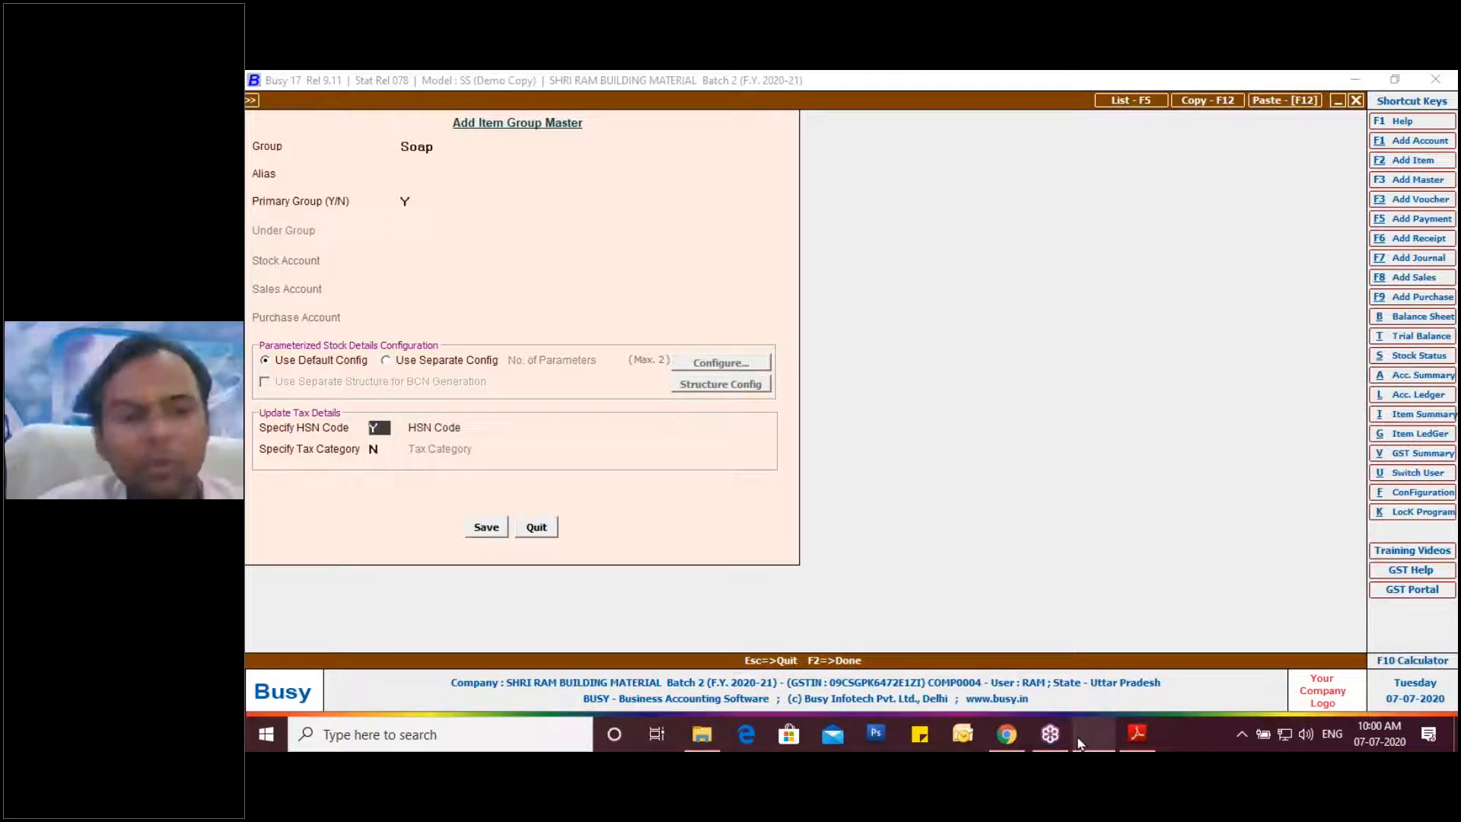
pyautogui.press('Return')
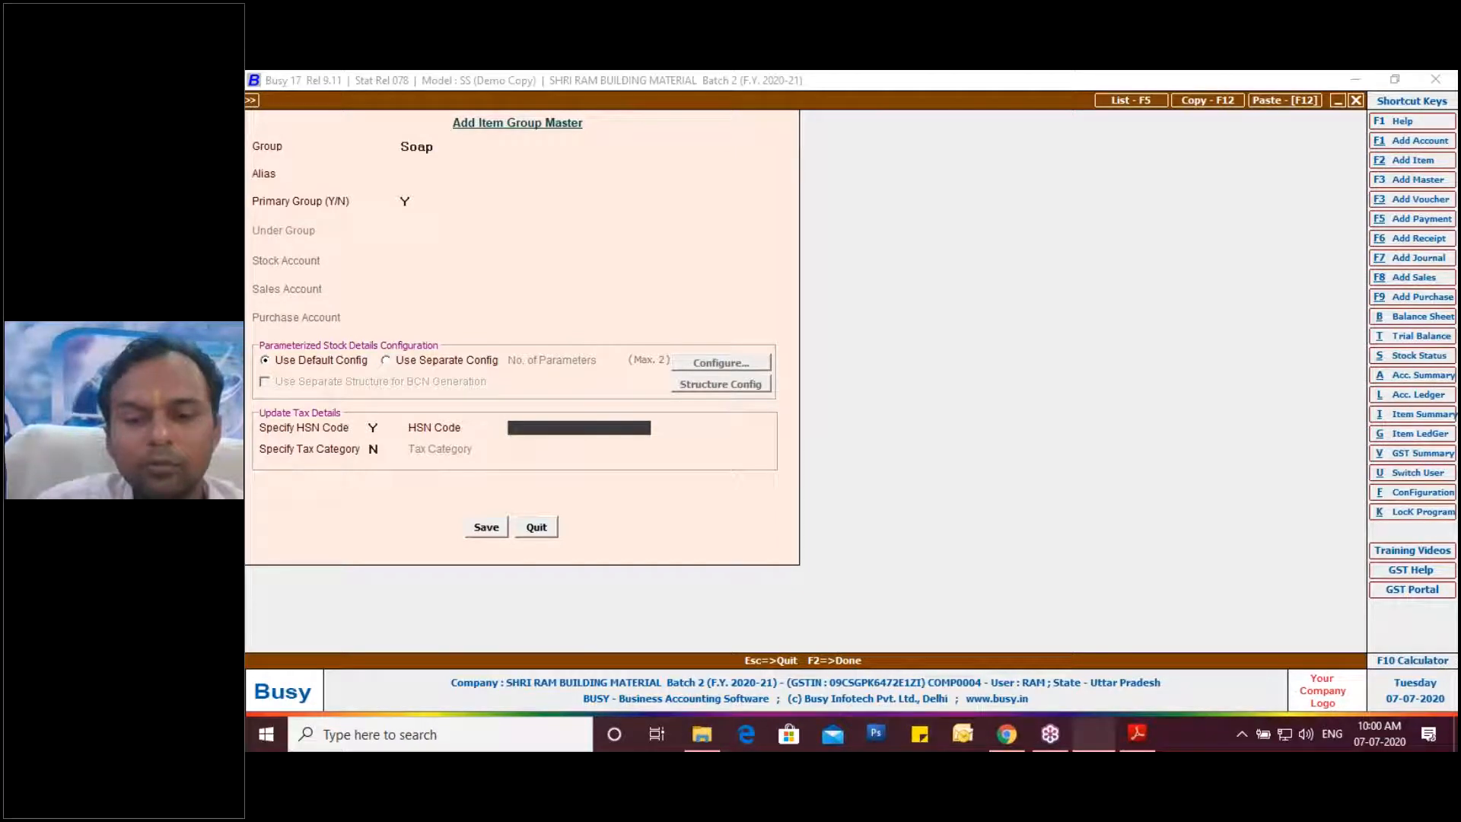
pyautogui.moveTo(1093, 748)
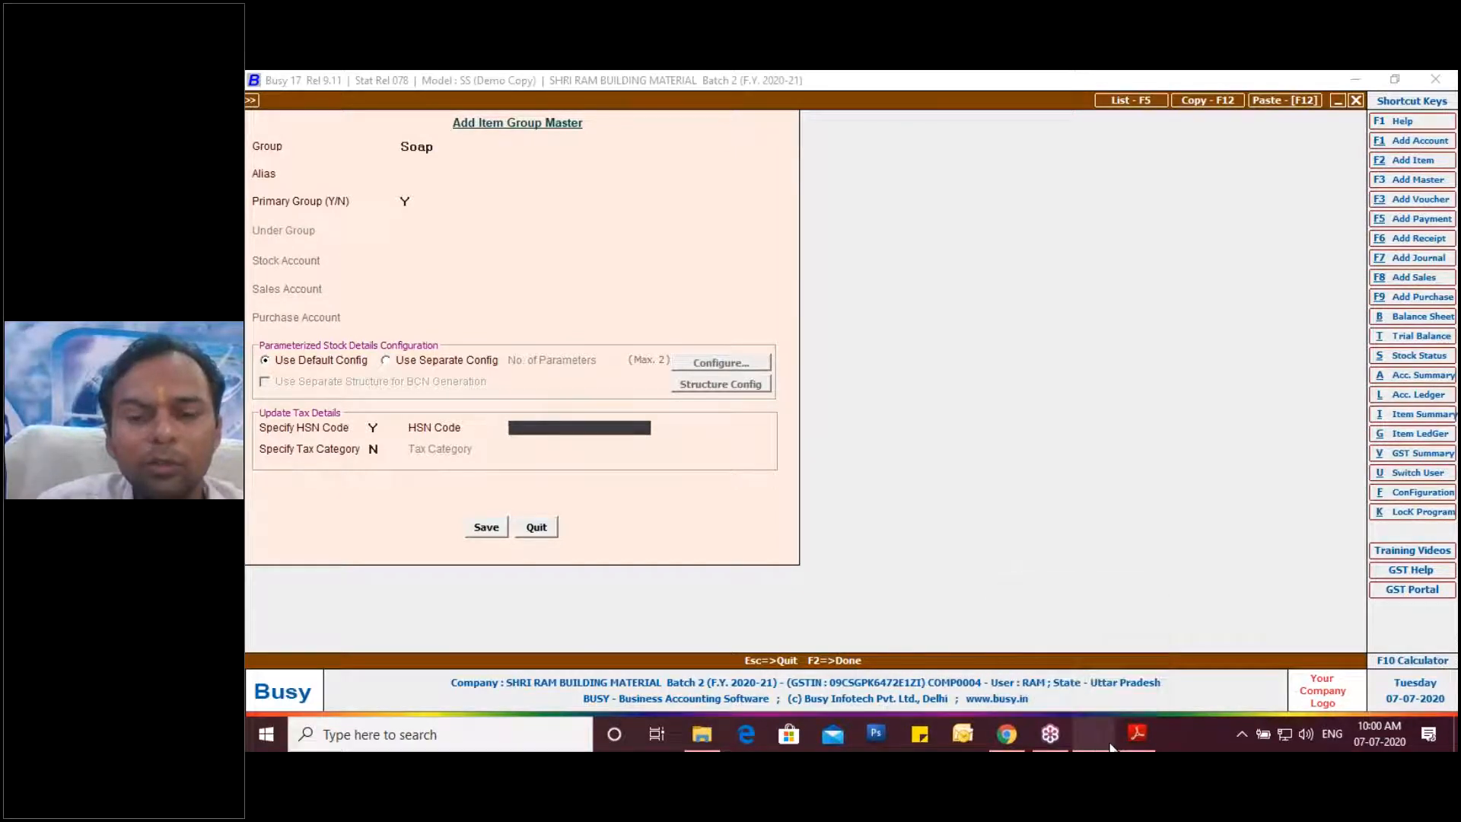
pyautogui.click(1139, 735)
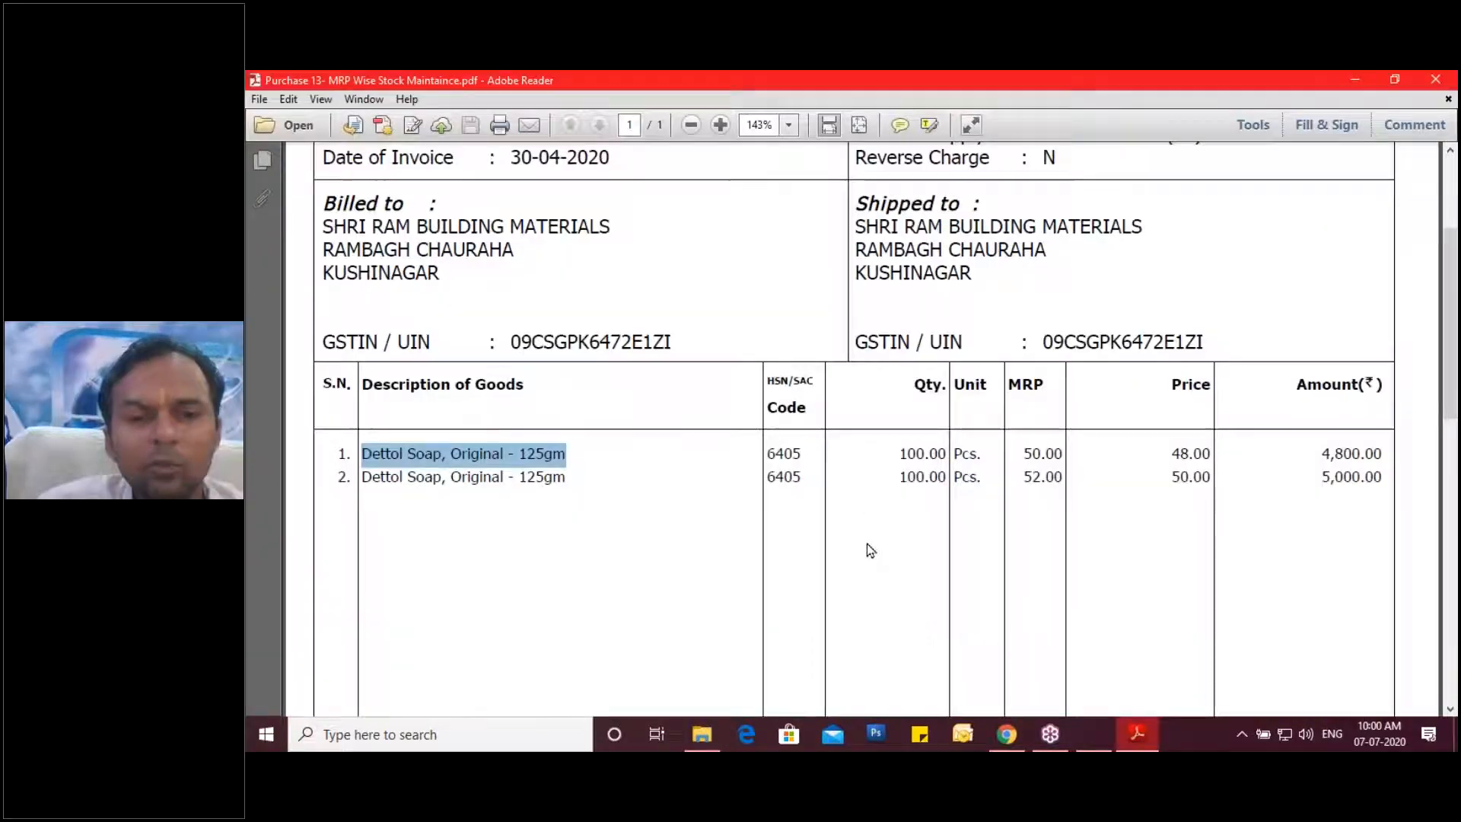
pyautogui.click(1098, 744)
pyautogui.press('Return')
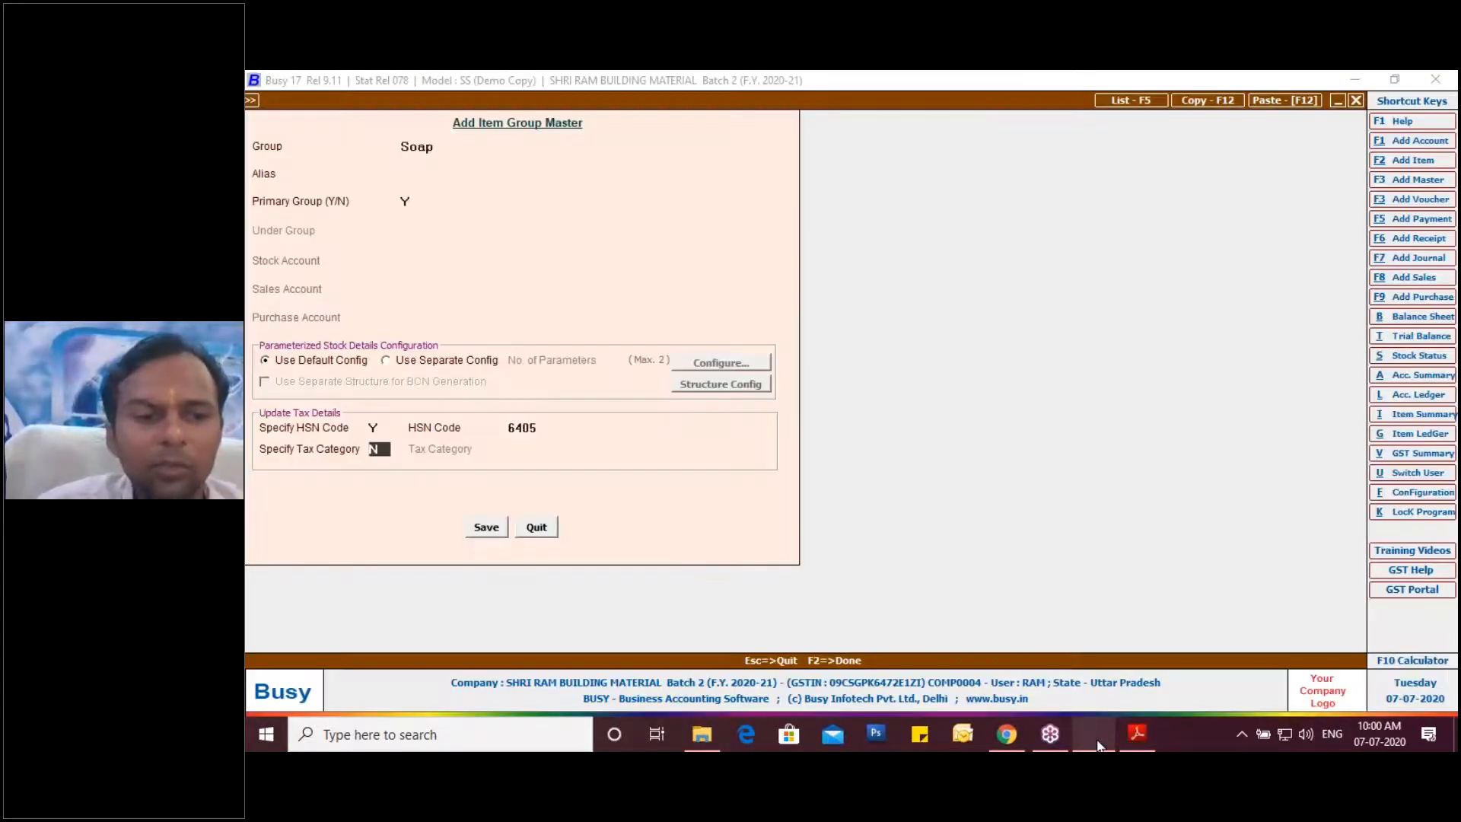
# Set the group's tax category to GST 18%, matching the invoice's 9% CGST and SGST.
pyautogui.write('Y')
pyautogui.press('Return')
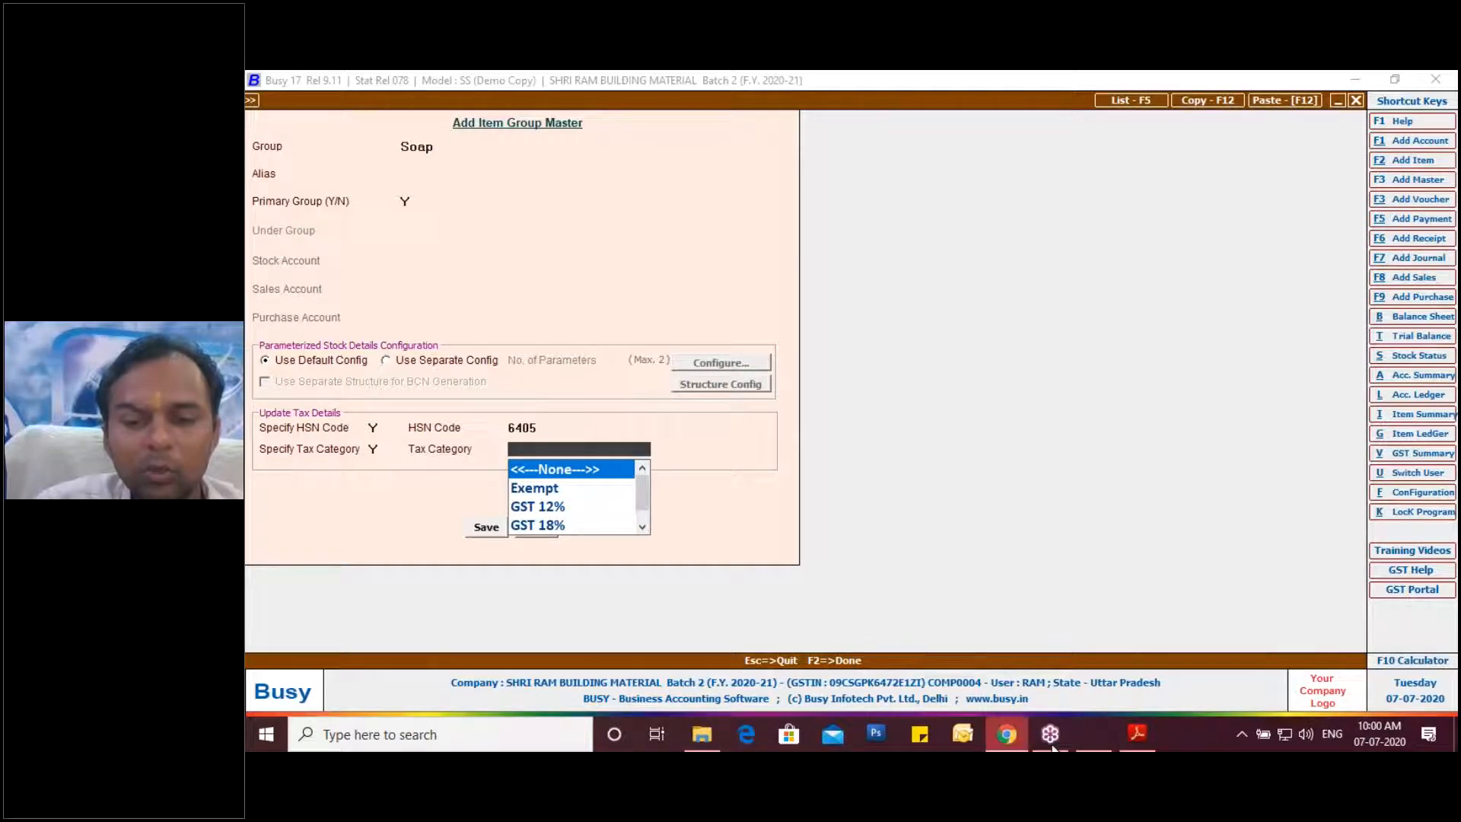
pyautogui.click(1052, 745)
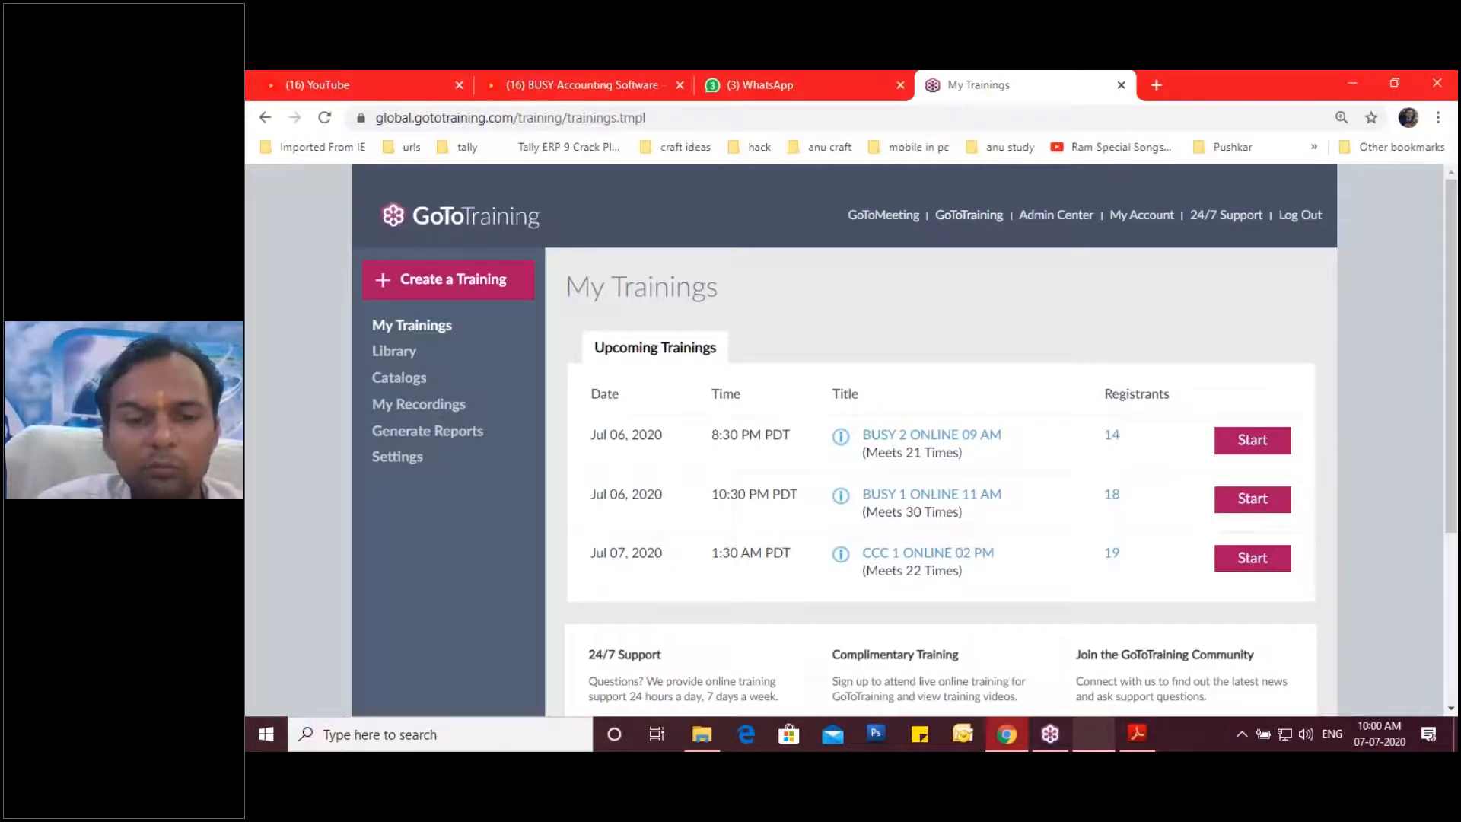
pyautogui.click(1150, 740)
pyautogui.click(1151, 740)
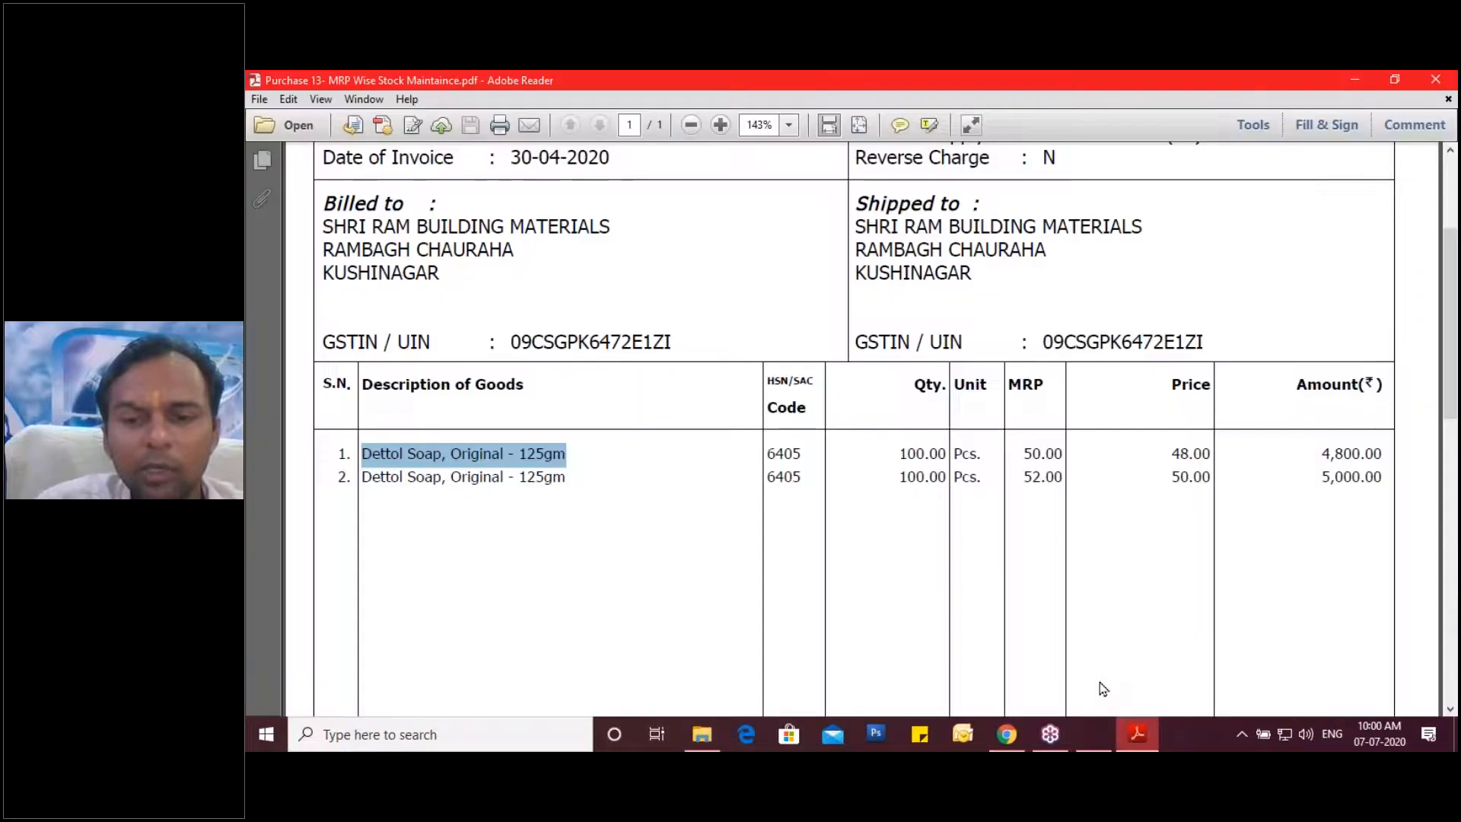
pyautogui.scroll(-5, 1103, 685)
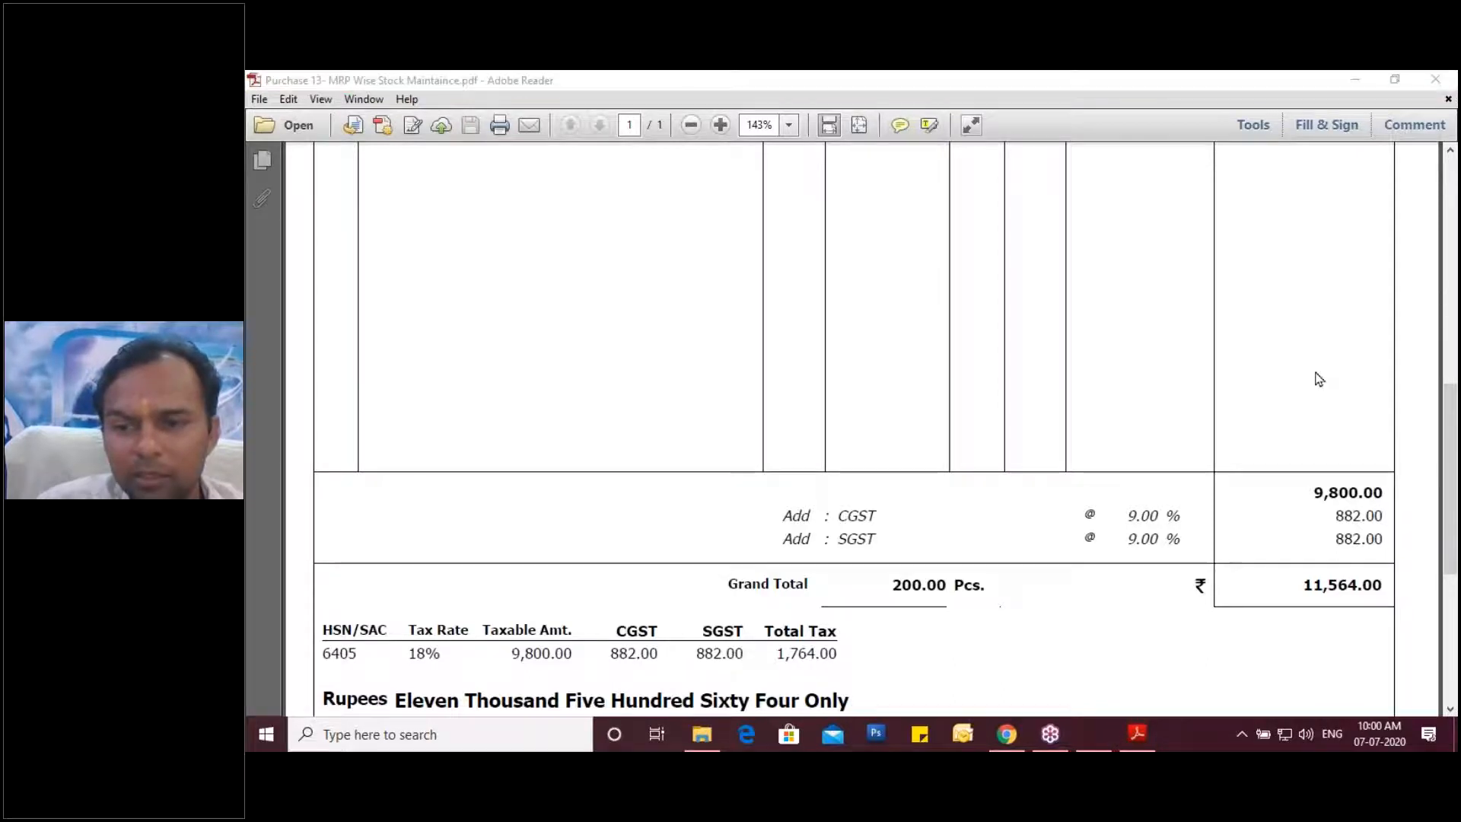
pyautogui.moveTo(1213, 503)
pyautogui.mouseDown()
pyautogui.moveTo(1071, 497)
pyautogui.moveTo(1088, 575)
pyautogui.moveTo(1205, 550)
pyautogui.moveTo(1214, 494)
pyautogui.mouseUp()
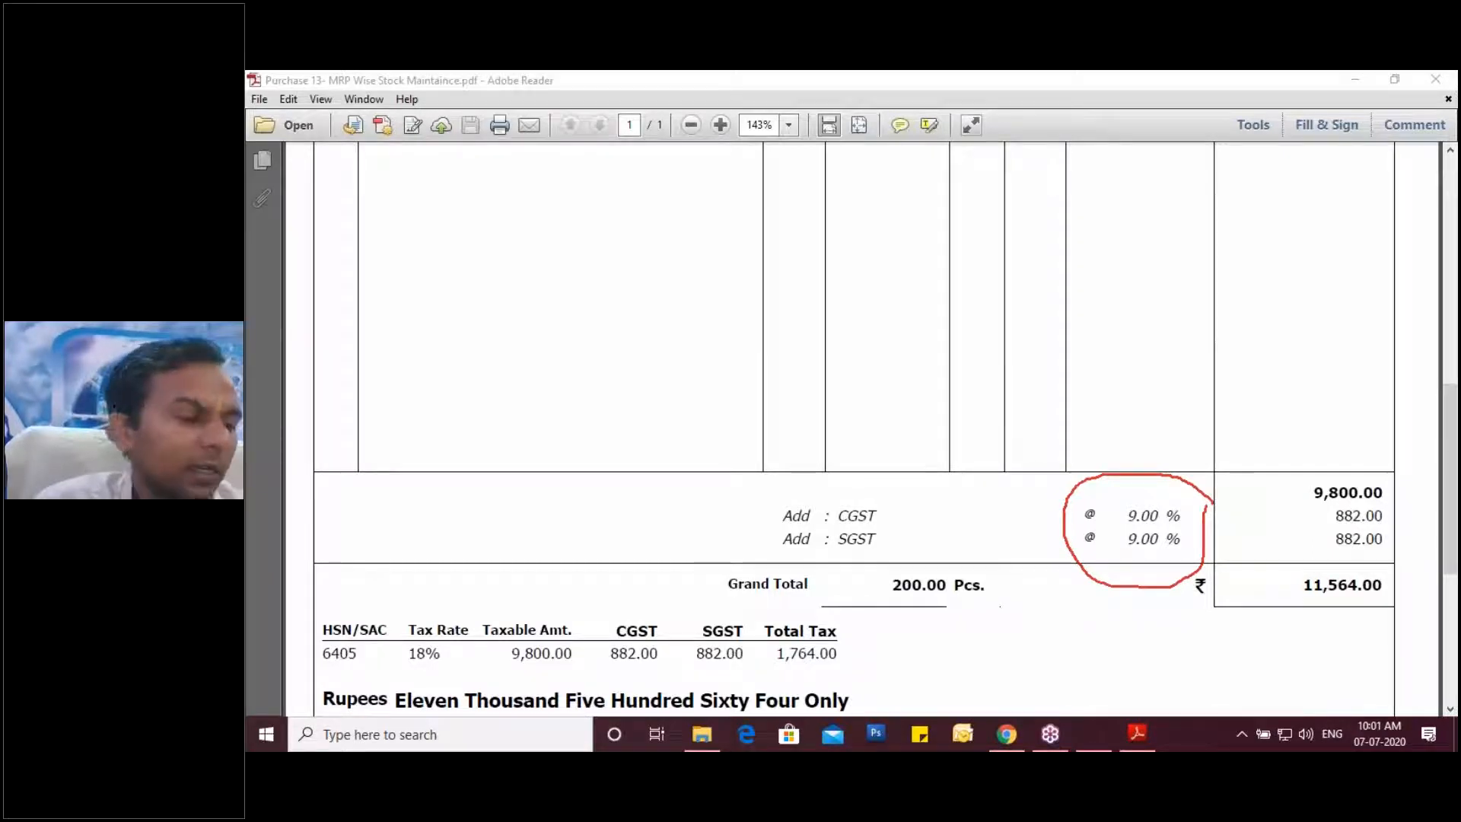
pyautogui.click(1091, 747)
pyautogui.press('Down')
pyautogui.press('Return')
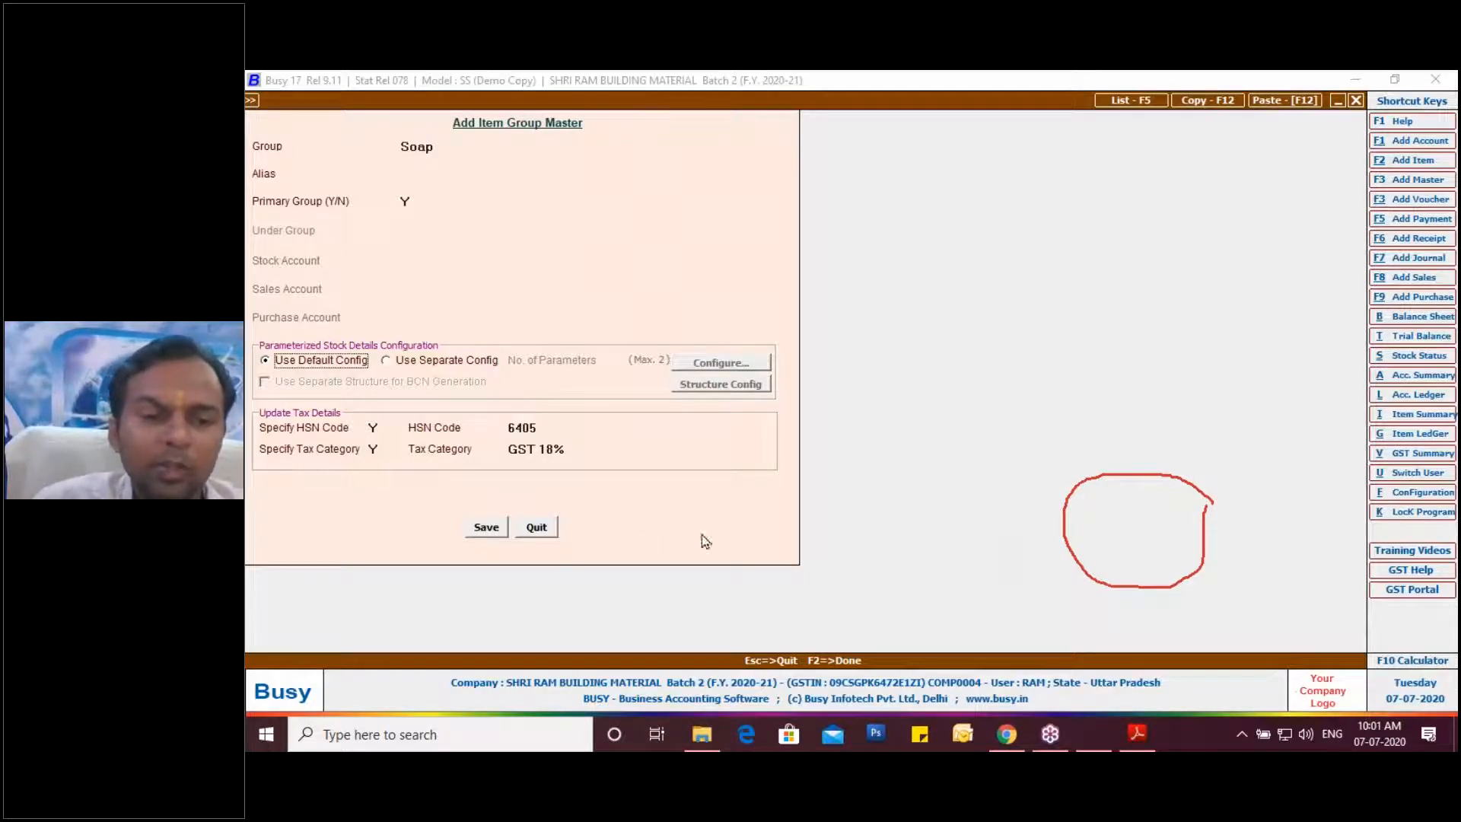
pyautogui.click(487, 528)
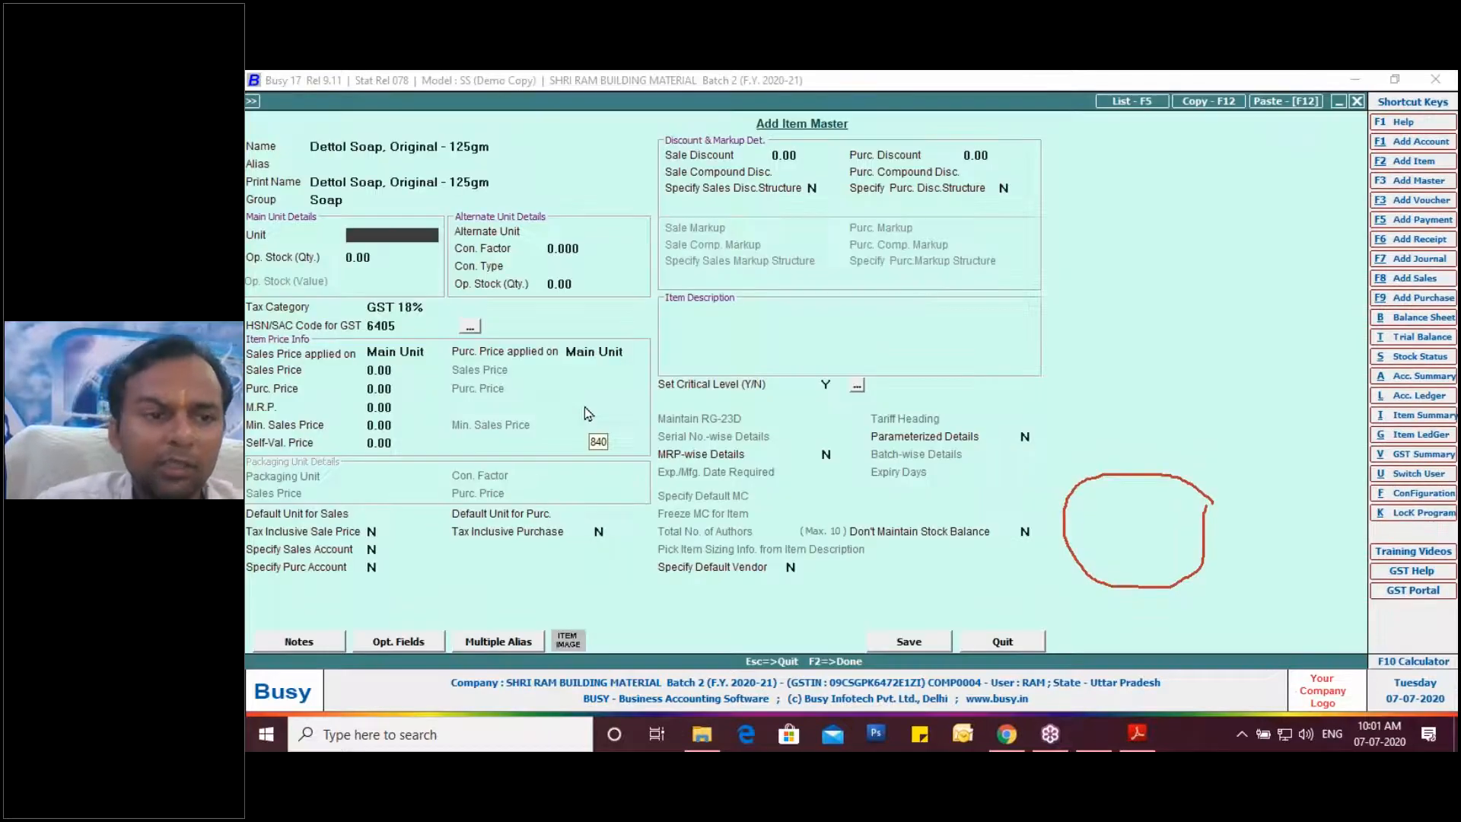
# Save the Soap group and set the Dettol Soap item's unit to Pcs.
pyautogui.press('space')
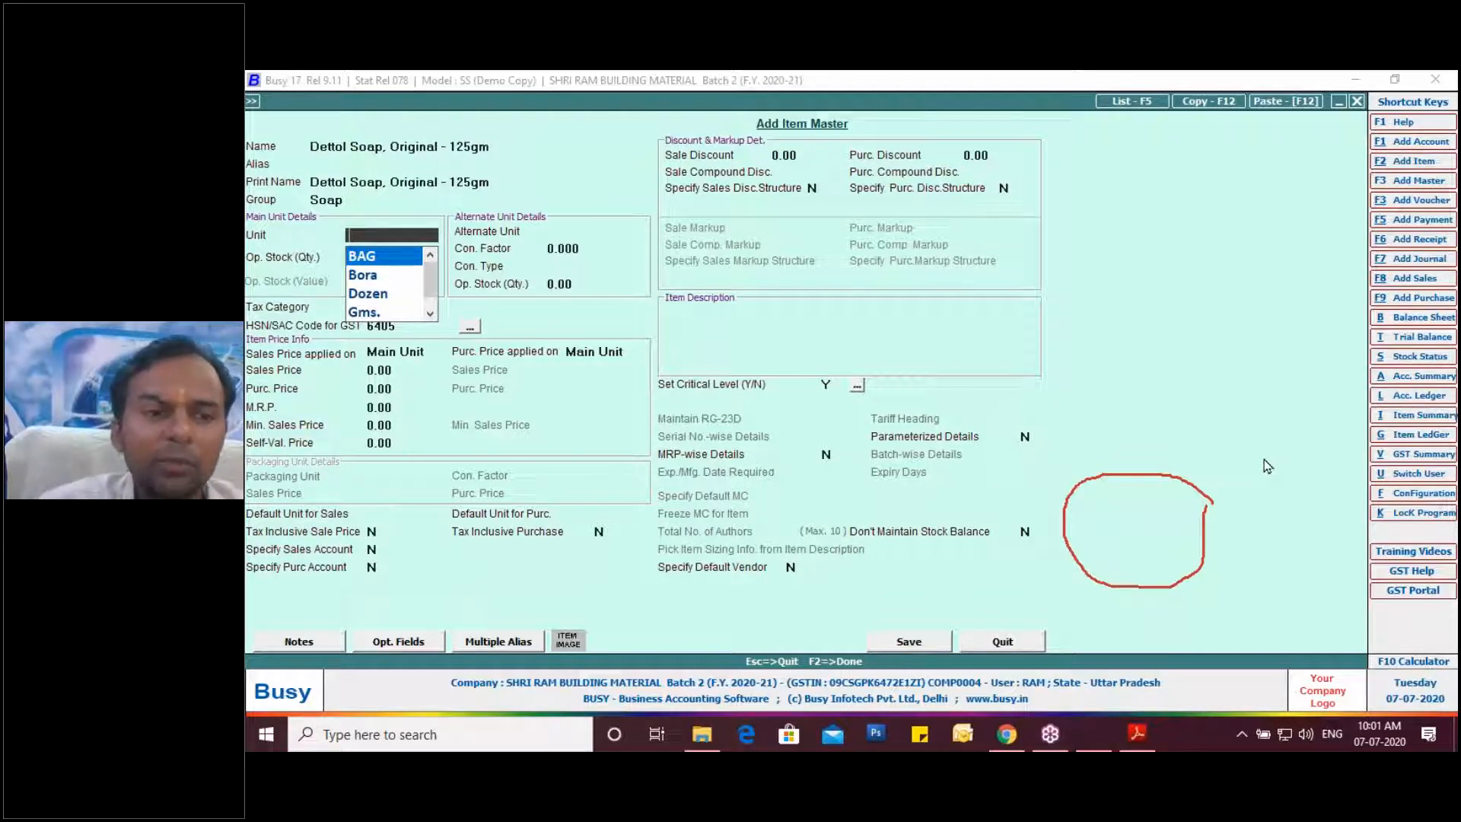
pyautogui.write('p')
pyautogui.press('Down')
pyautogui.press('Down')
pyautogui.press('Up')
pyautogui.press('Return')
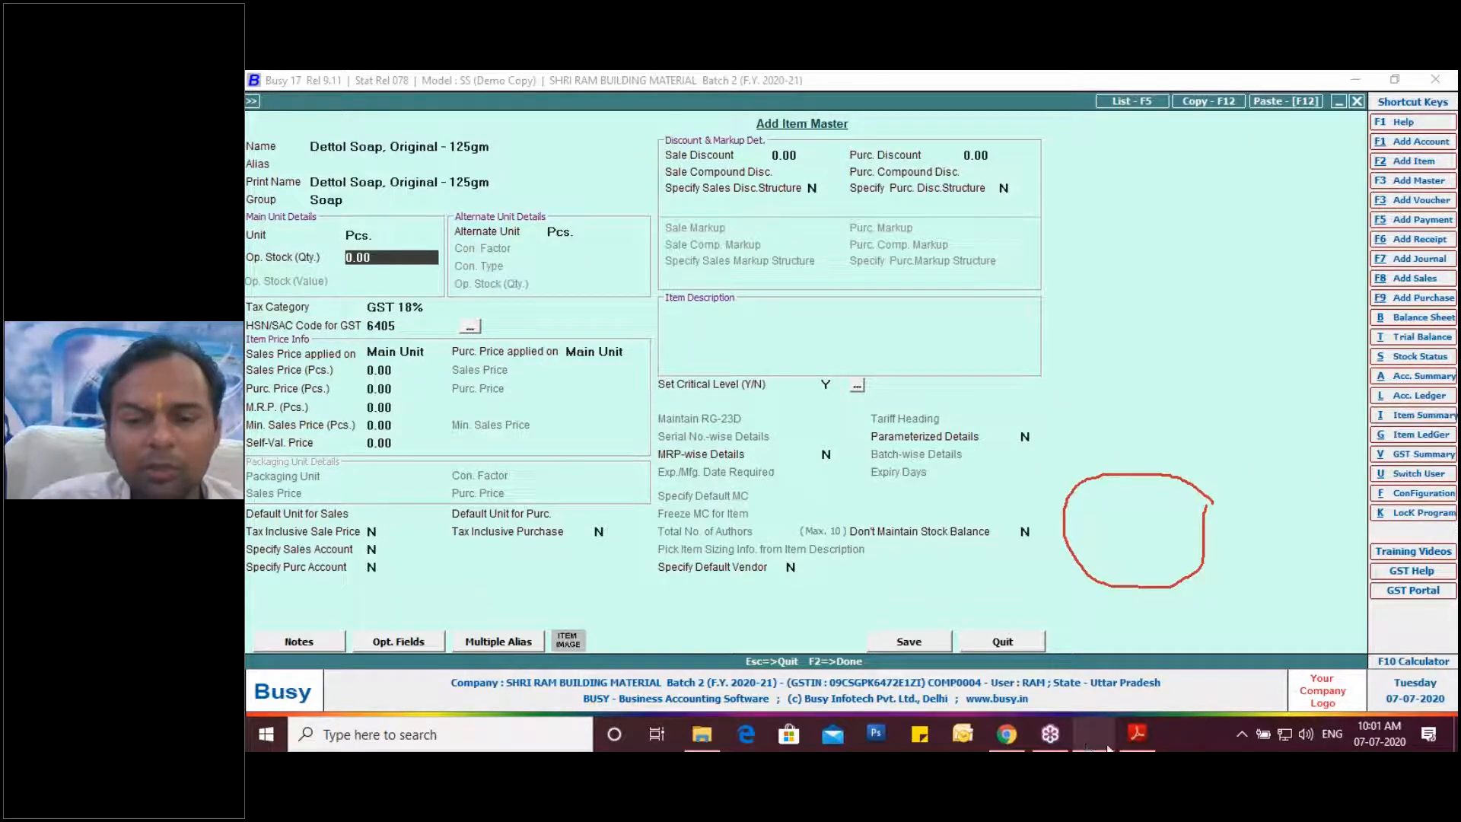
# Erase the red circle annotation on the invoice PDF and continue through the item form.
pyautogui.click(1137, 733)
pyautogui.scroll(8, 978, 548)
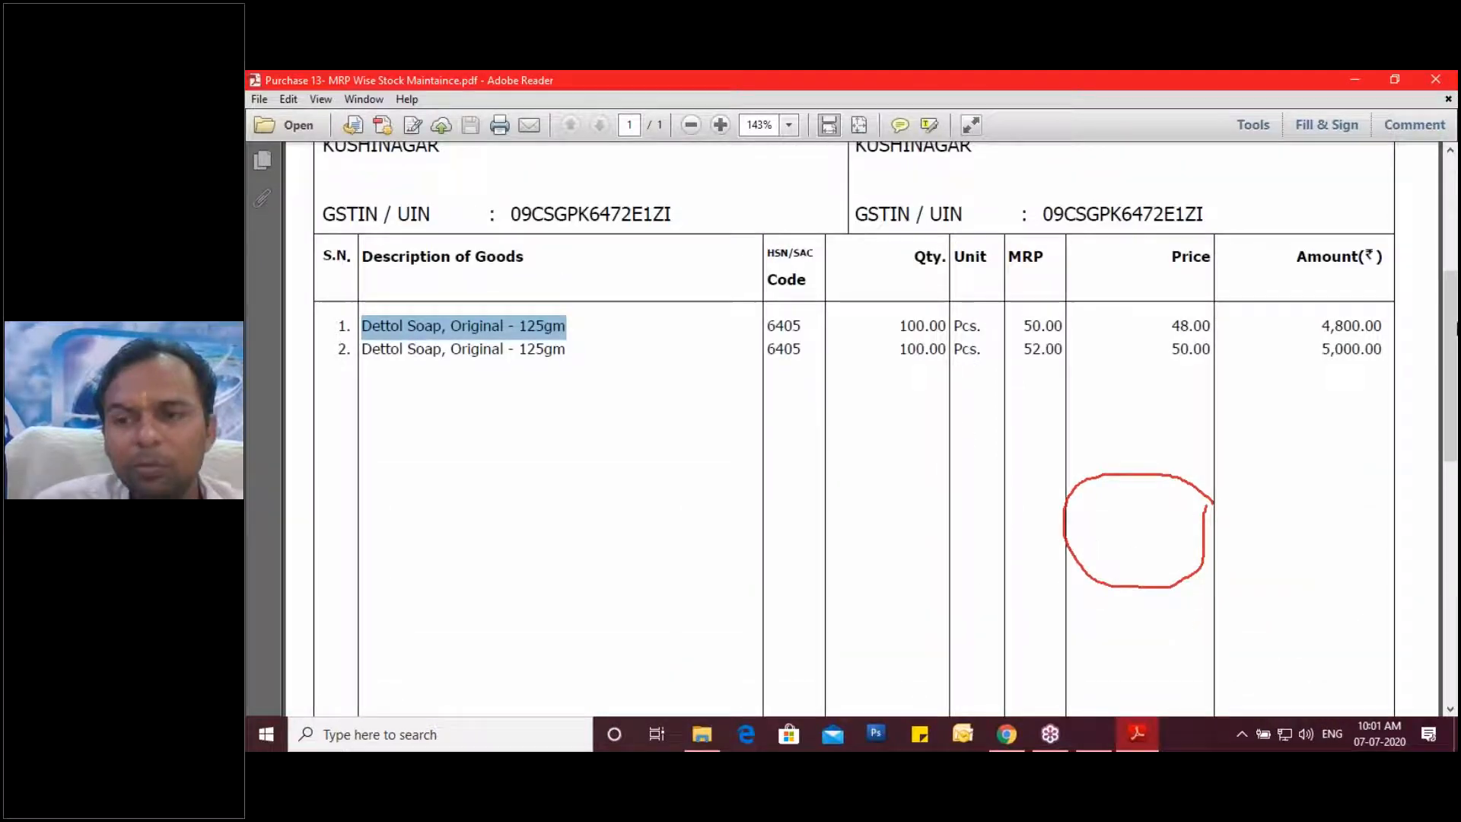
pyautogui.click(1449, 332)
pyautogui.click(1334, 457)
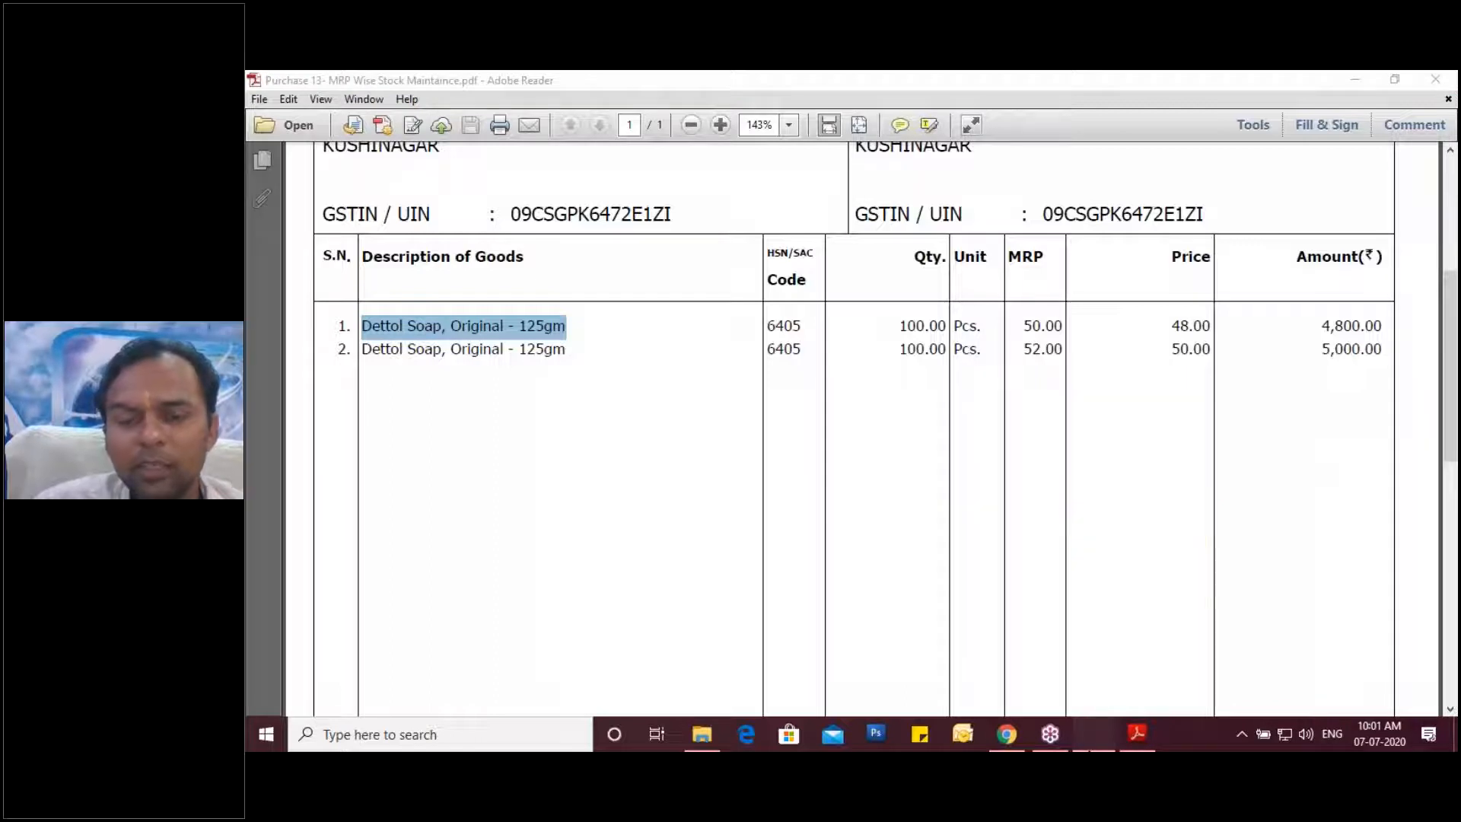
pyautogui.click(1092, 738)
pyautogui.press('Return')
pyautogui.press('Return')
pyautogui.press('Return')
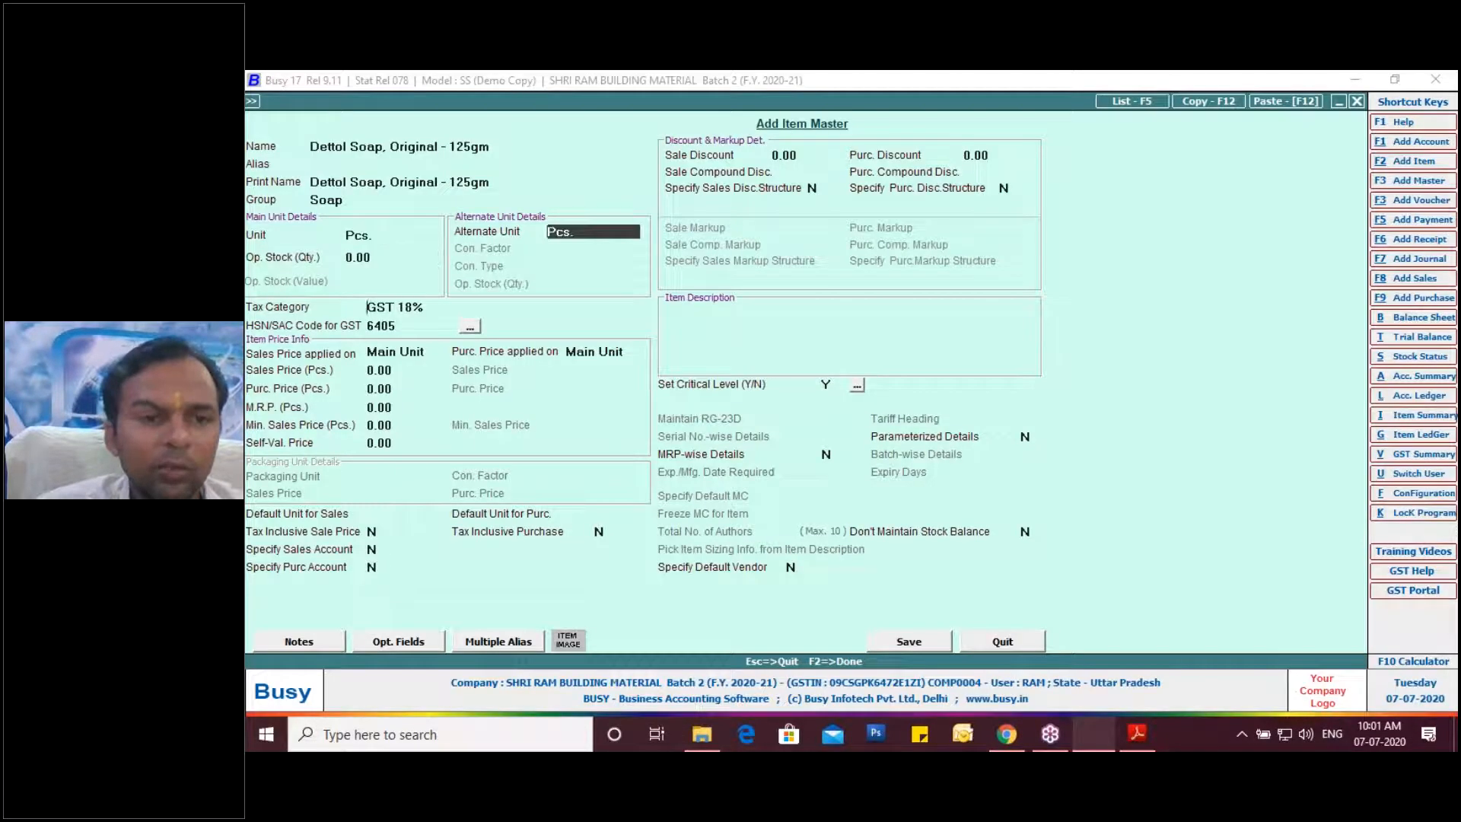
# Mark the first soap line's MRP 50.00 and price 48.00 on the invoice PDF.
pyautogui.press('Return')
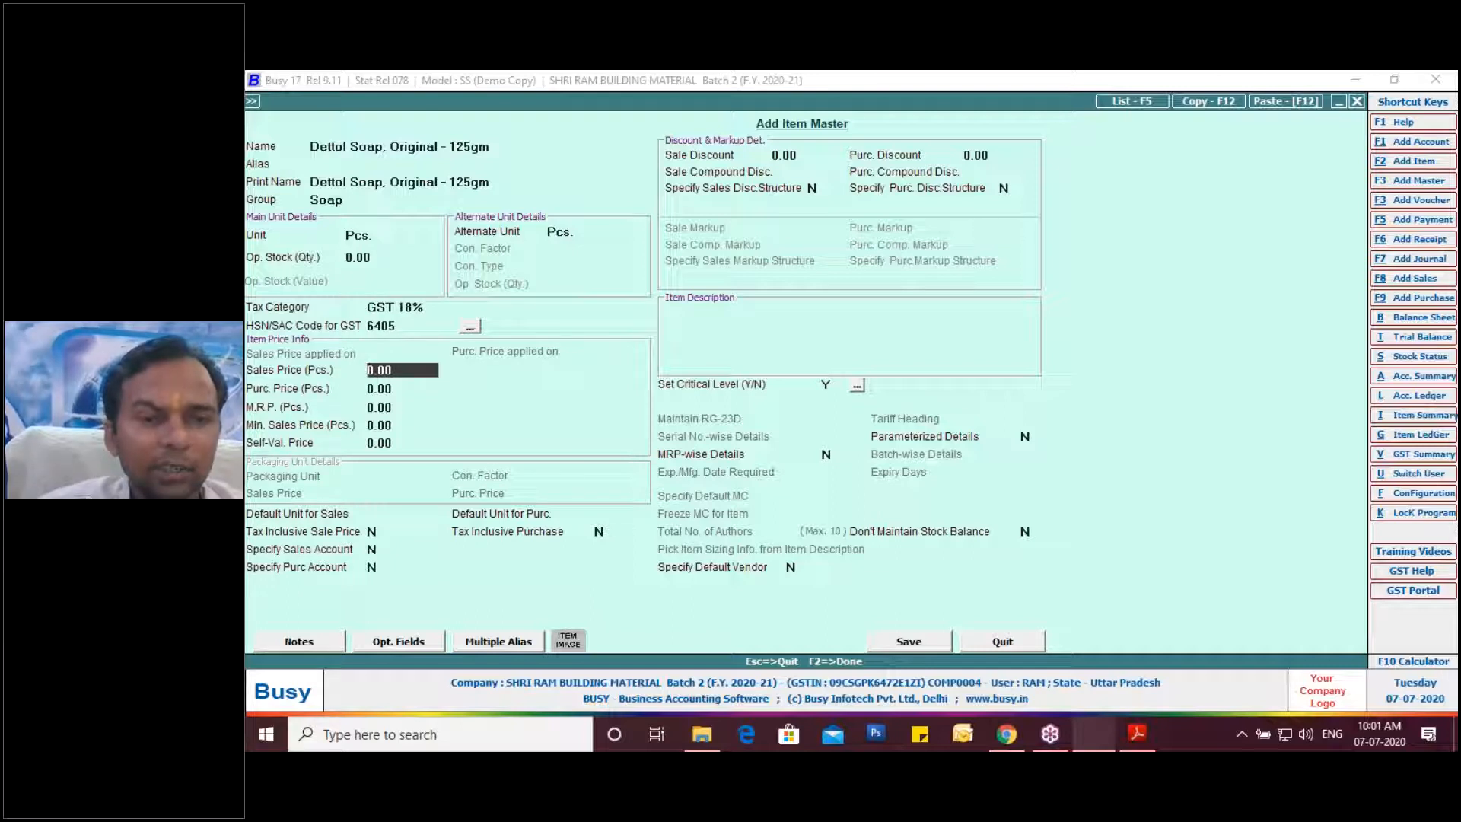
pyautogui.click(1139, 734)
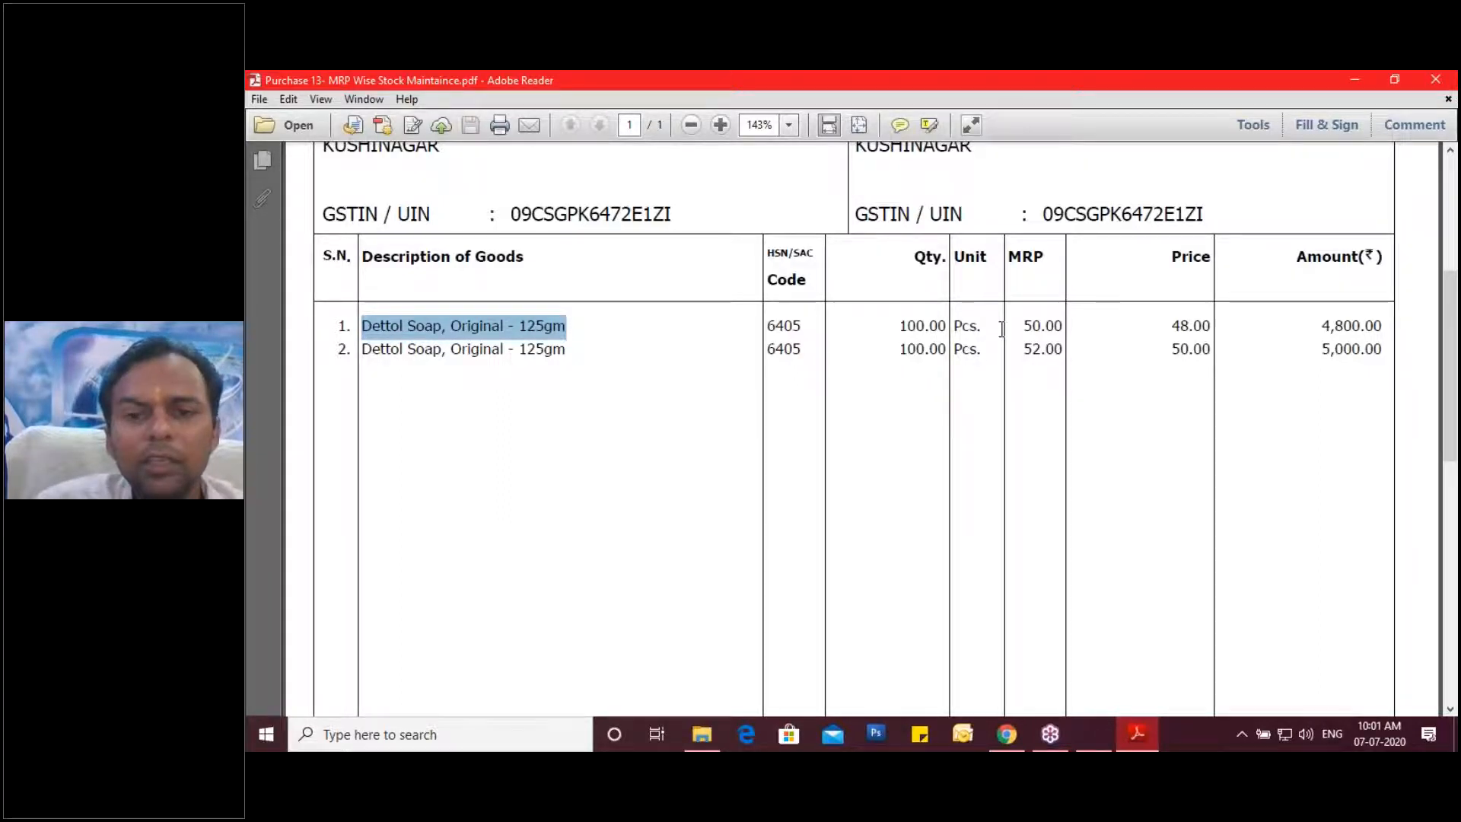
pyautogui.moveTo(1022, 326); pyautogui.dragTo(1068, 325)
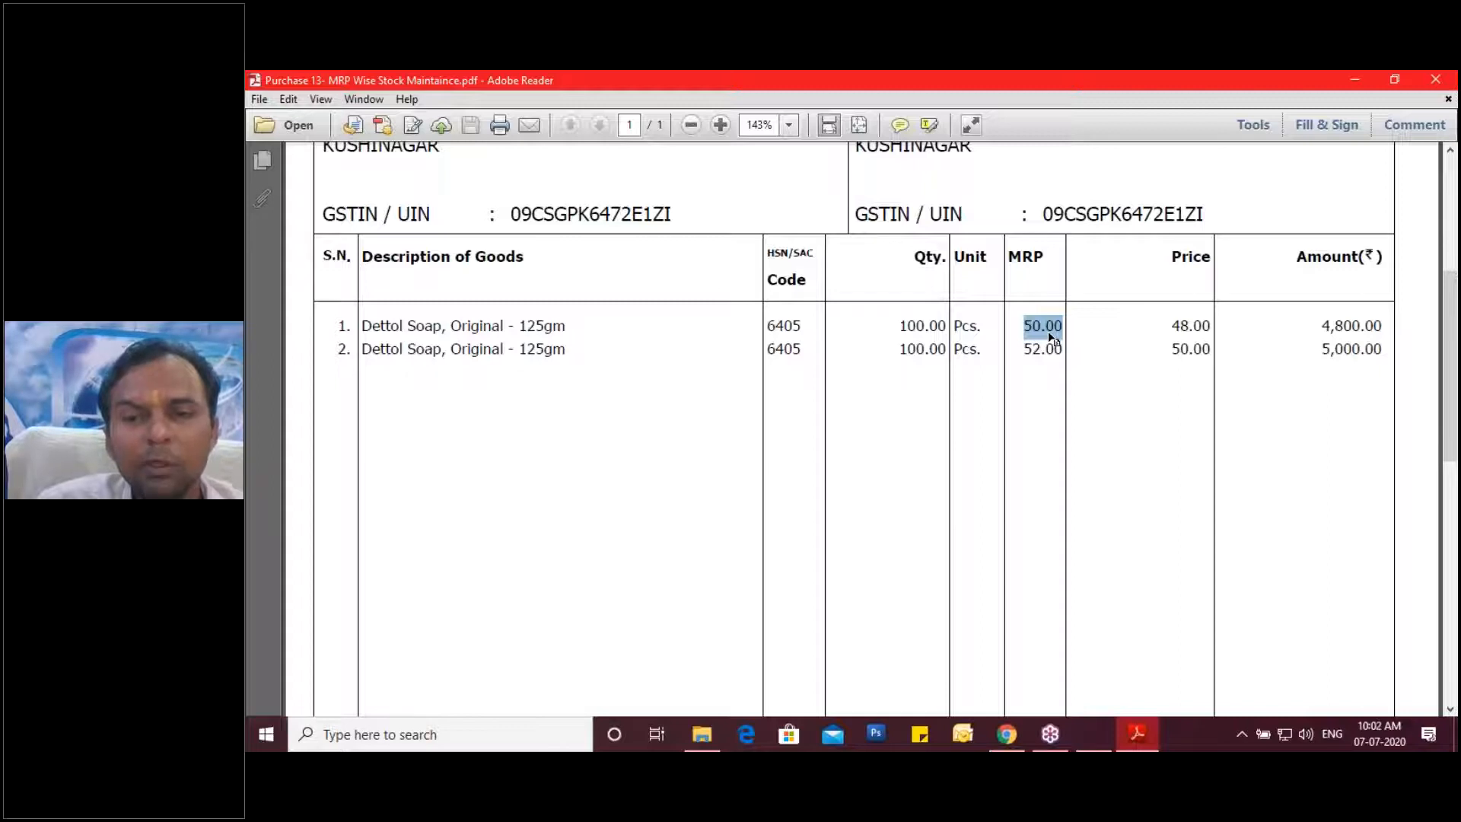
pyautogui.moveTo(1171, 326); pyautogui.dragTo(1209, 321)
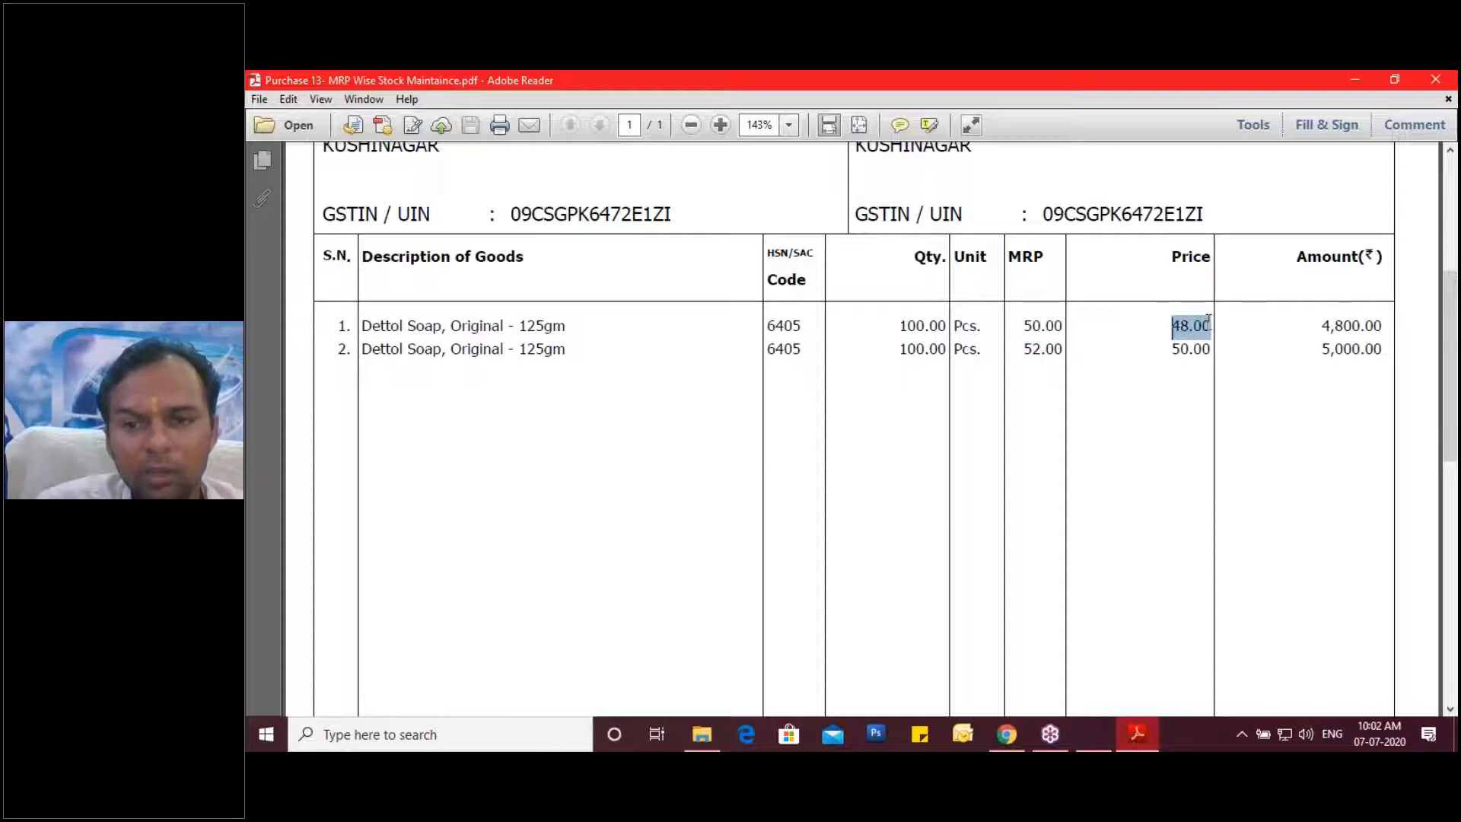
pyautogui.click(1136, 742)
pyautogui.click(1129, 675)
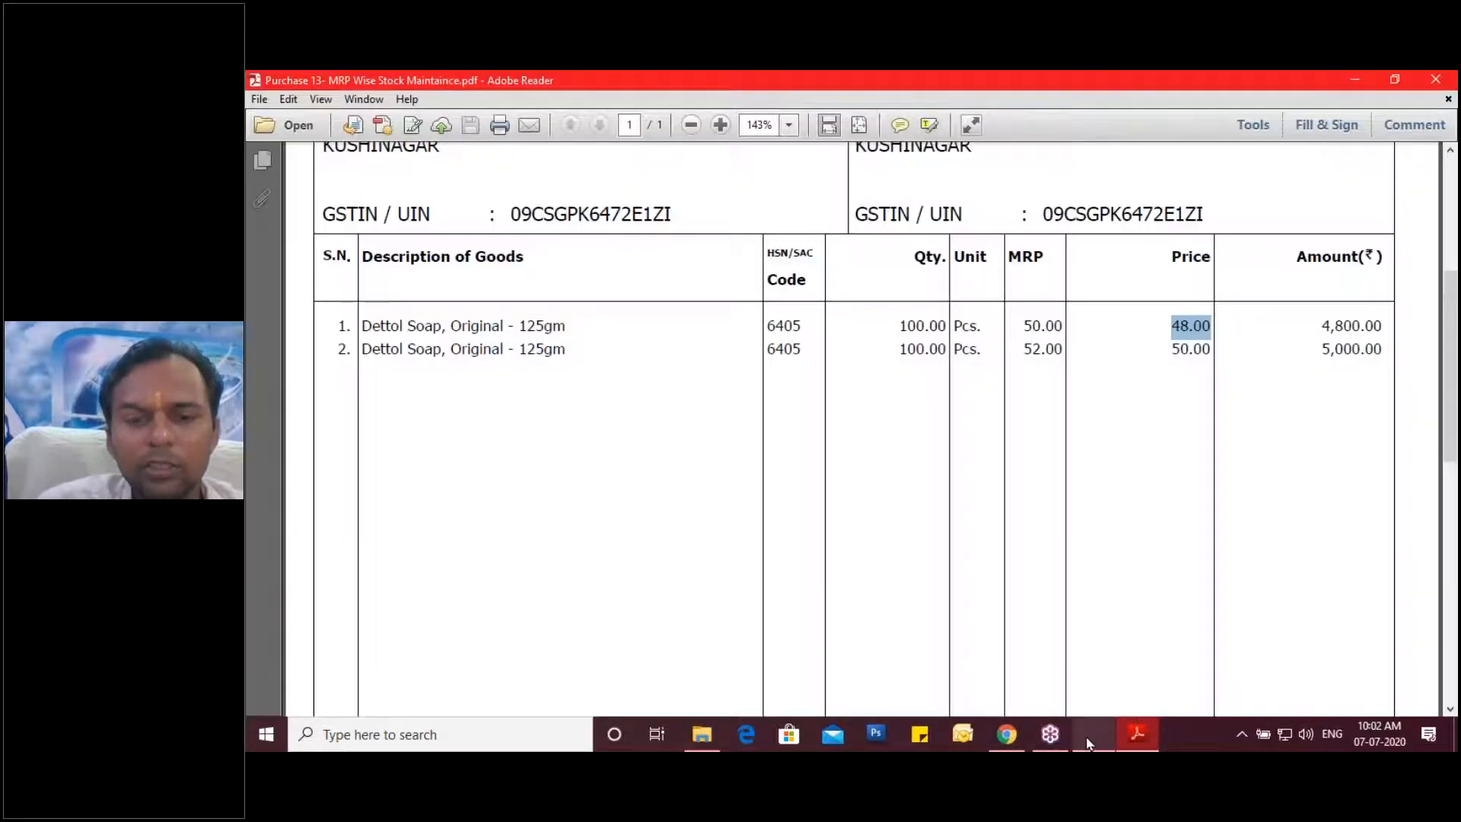
pyautogui.click(1089, 742)
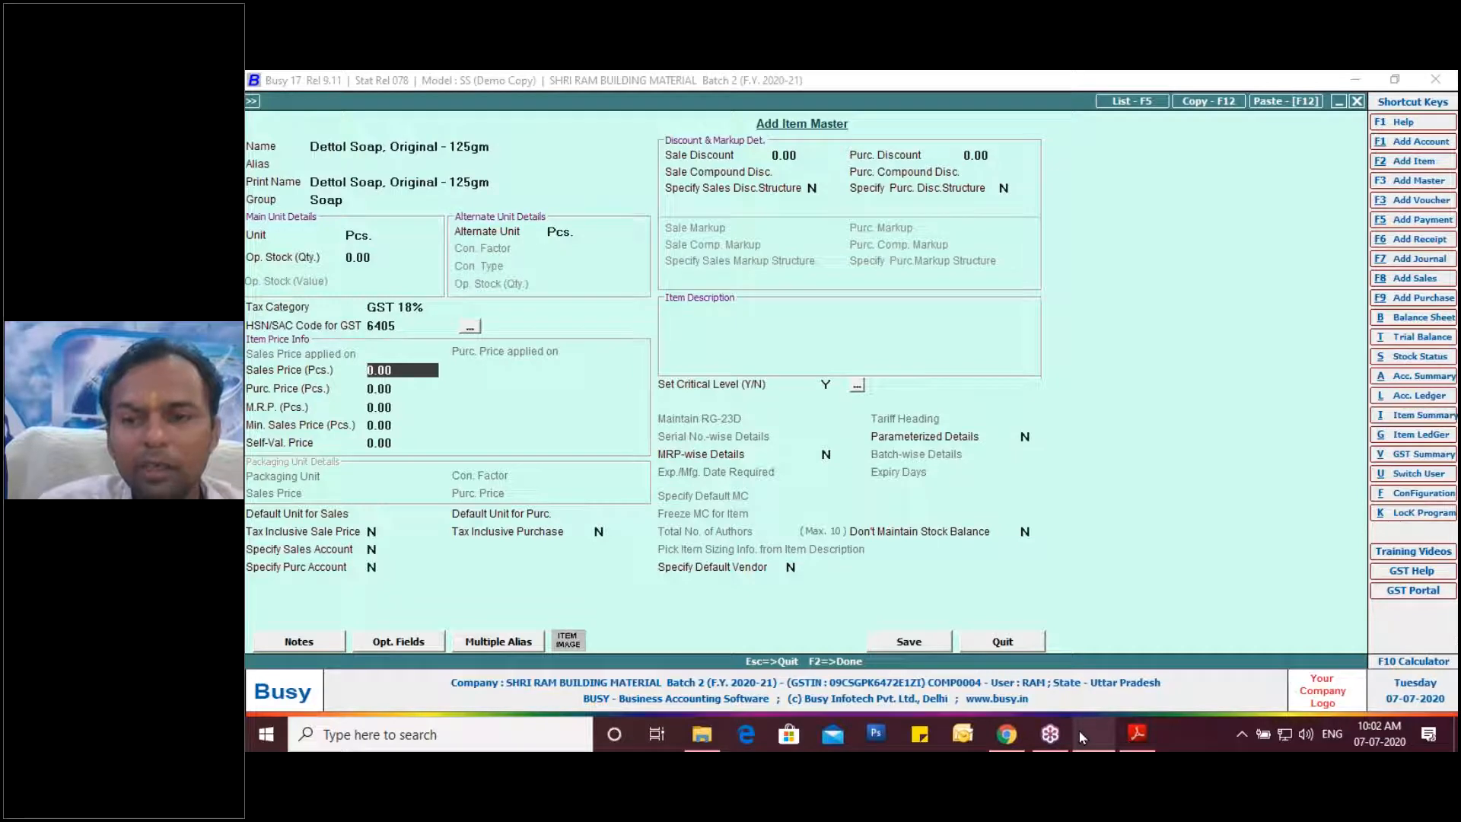
pyautogui.moveTo(1082, 737)
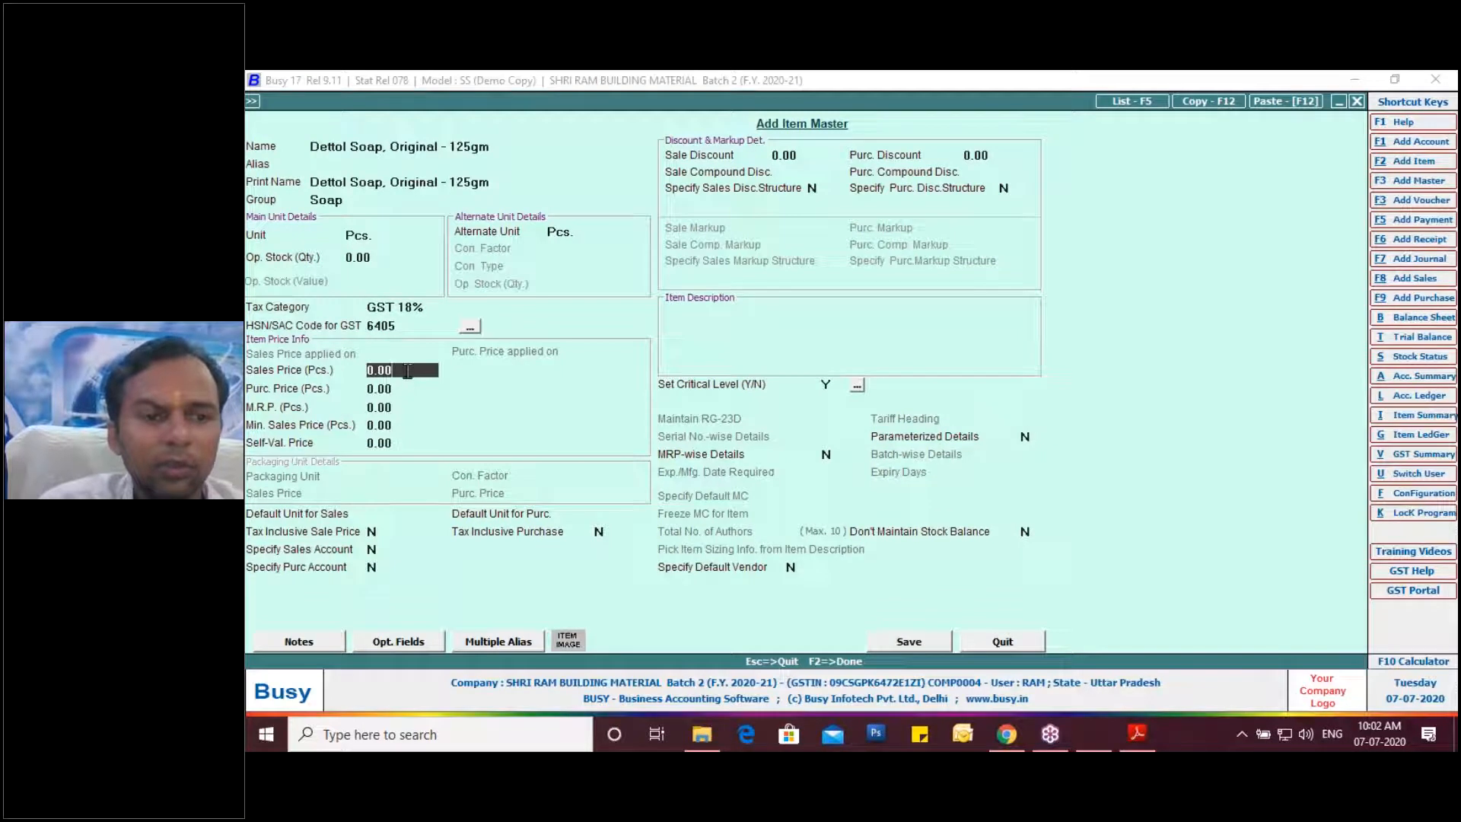
# Enter sales price 50, purchase price 48 and MRP 50, then save Dettol Soap.
pyautogui.press('BackSpace')
pyautogui.press('BackSpace')
pyautogui.press('BackSpace')
pyautogui.press('BackSpace')
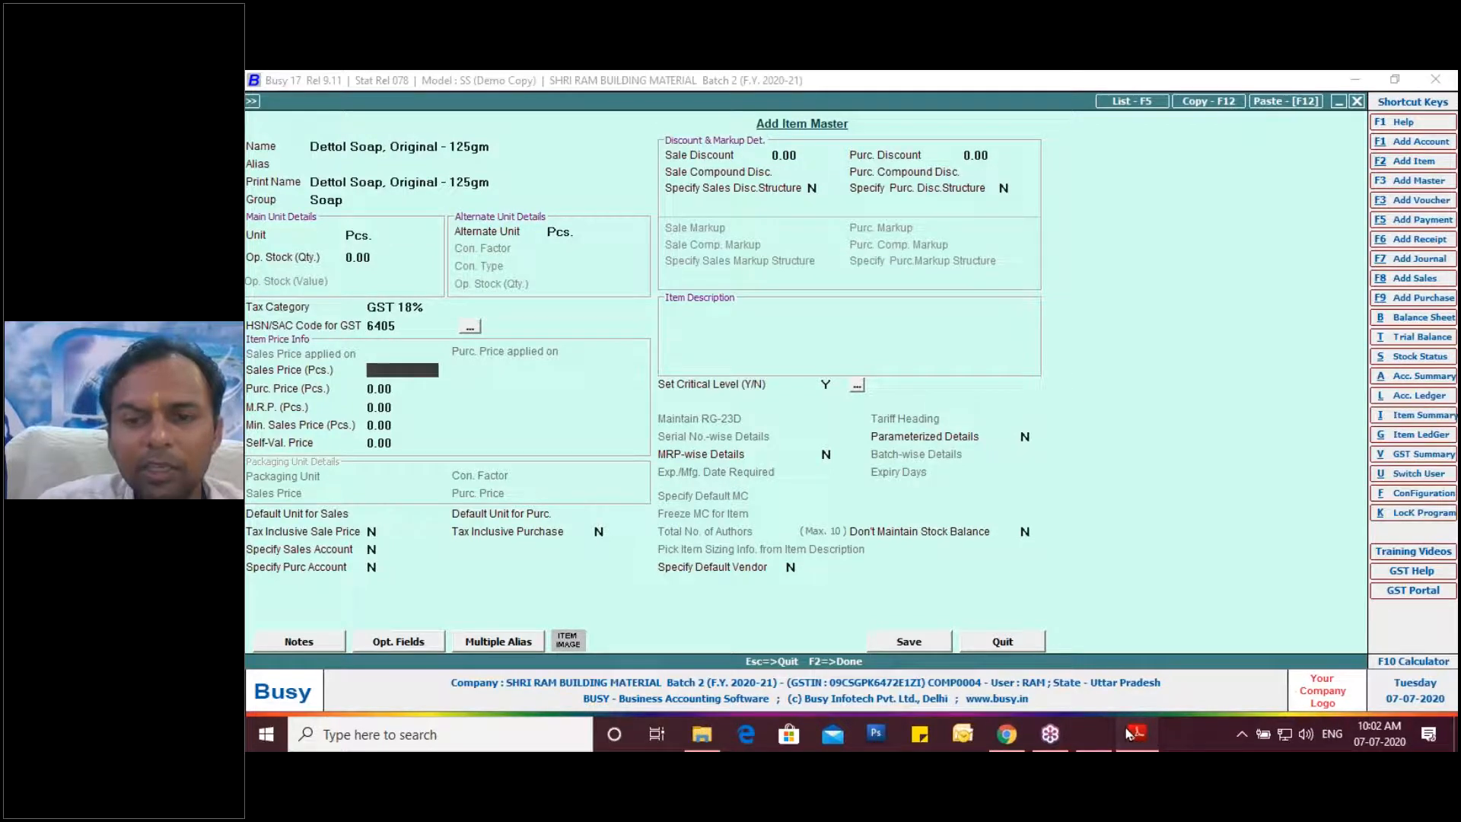
pyautogui.click(1129, 733)
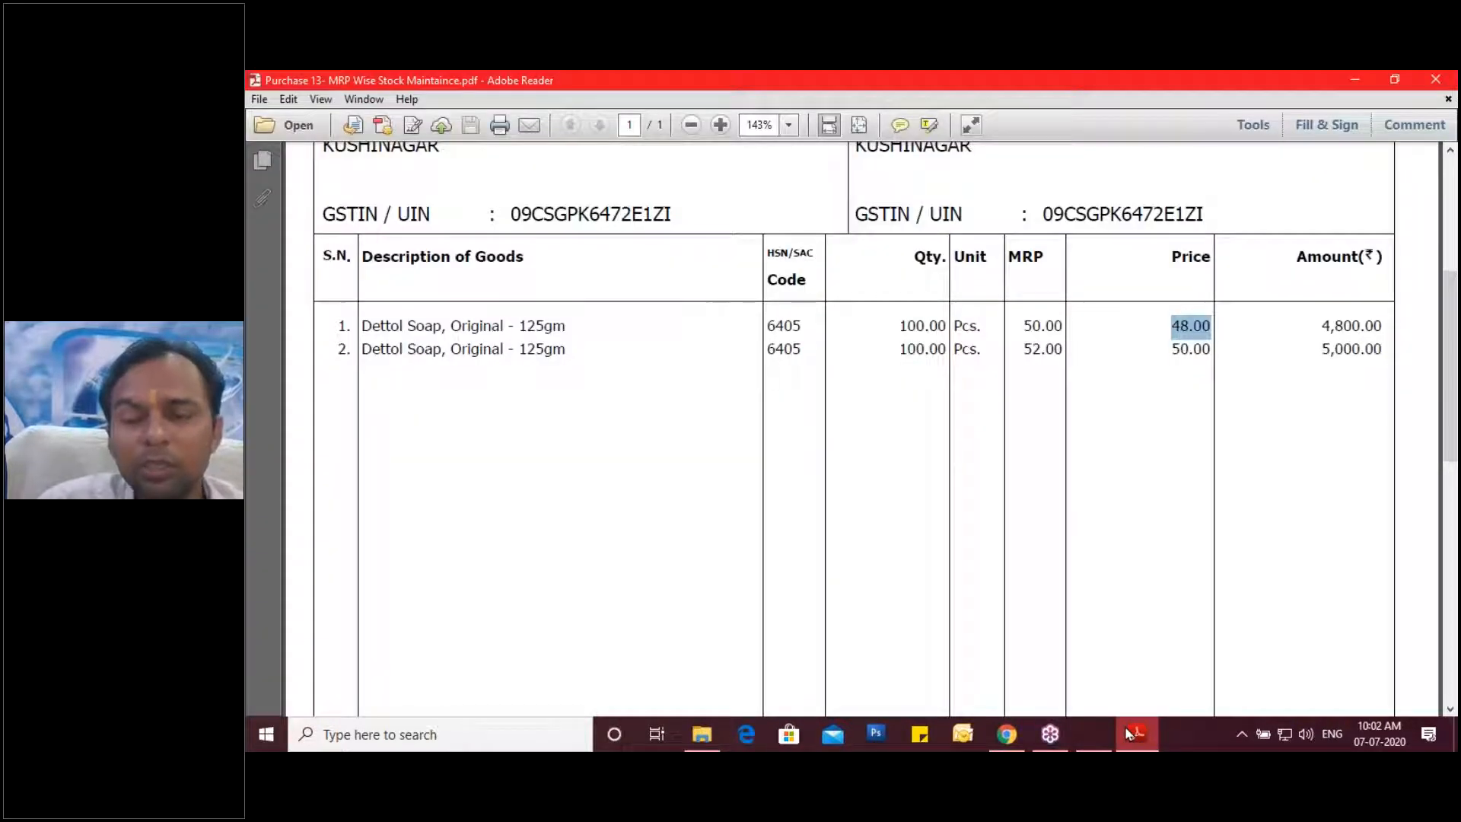
pyautogui.click(1128, 733)
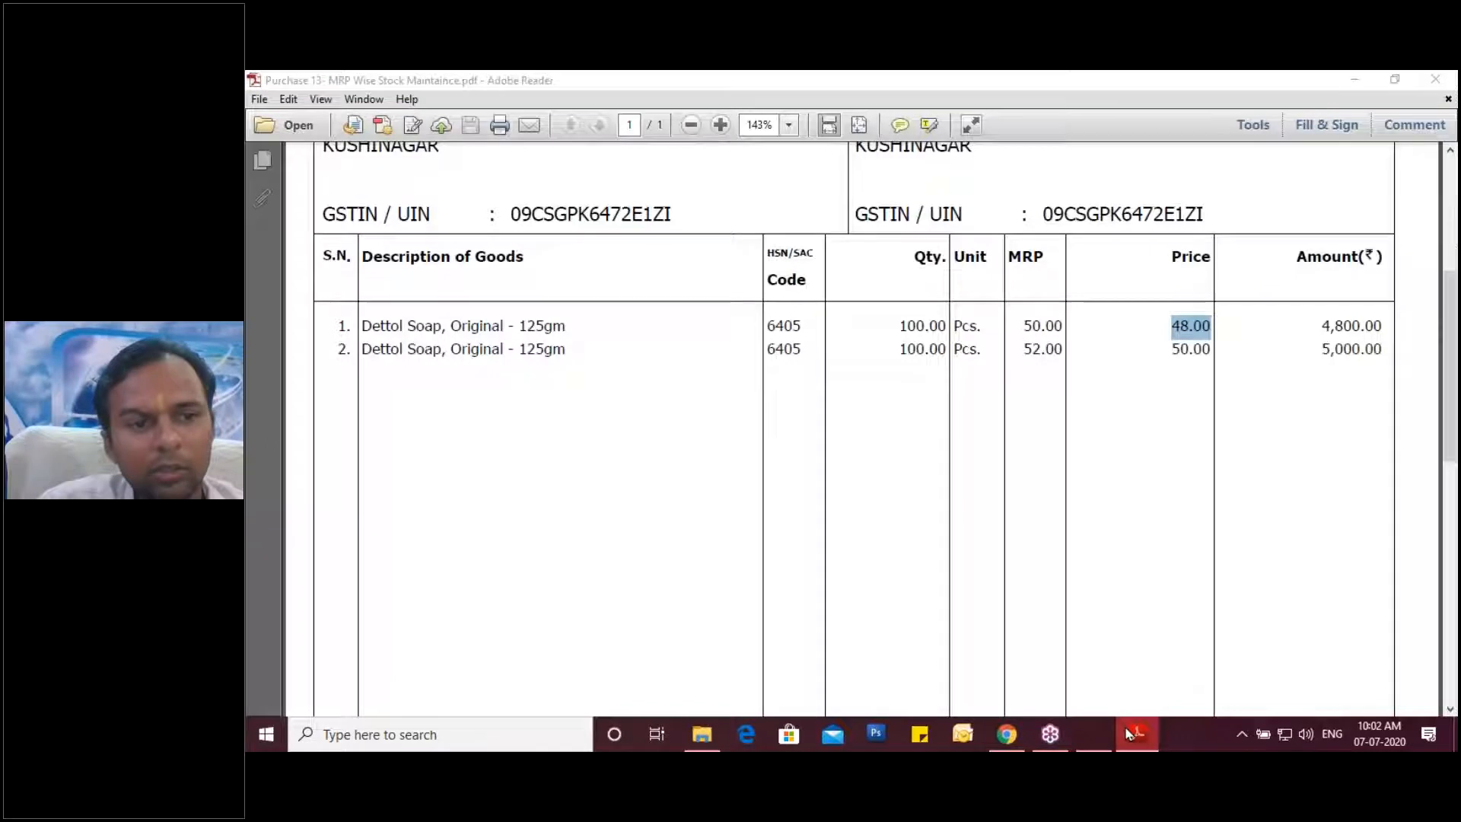
pyautogui.write('50')
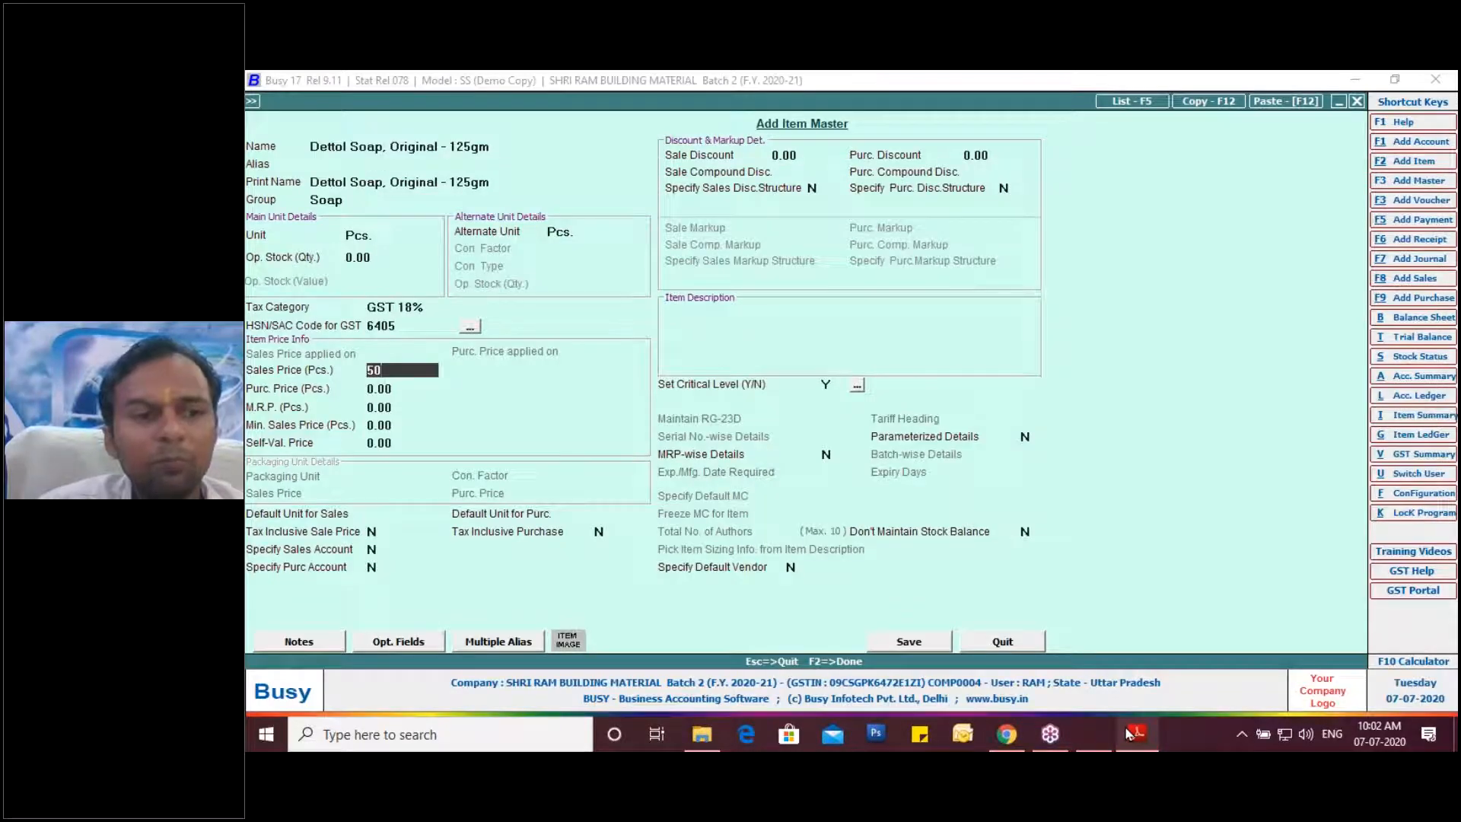
pyautogui.press('Return')
pyautogui.write('48')
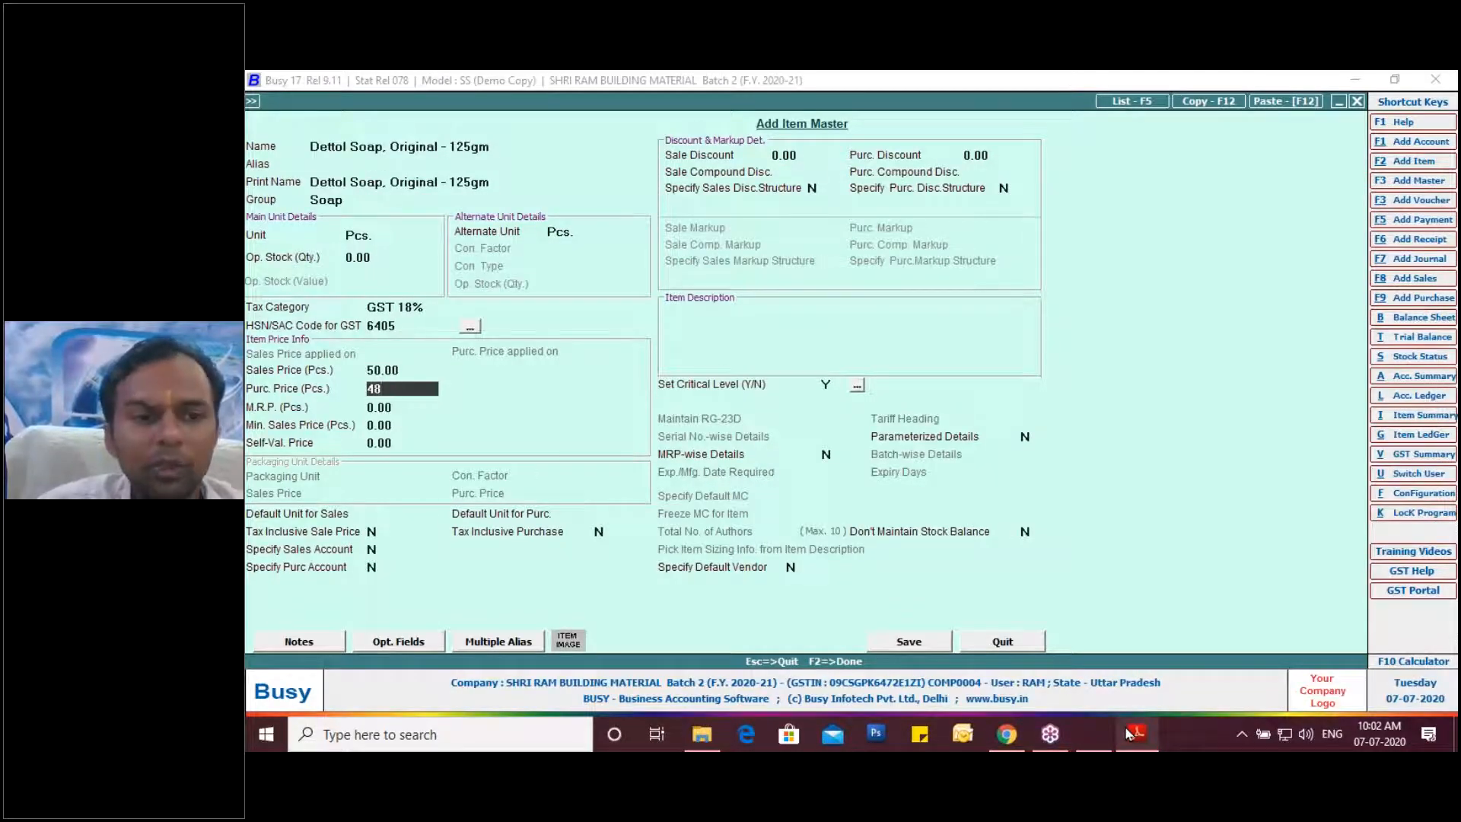
pyautogui.press('Return')
pyautogui.write('50')
pyautogui.press('Return')
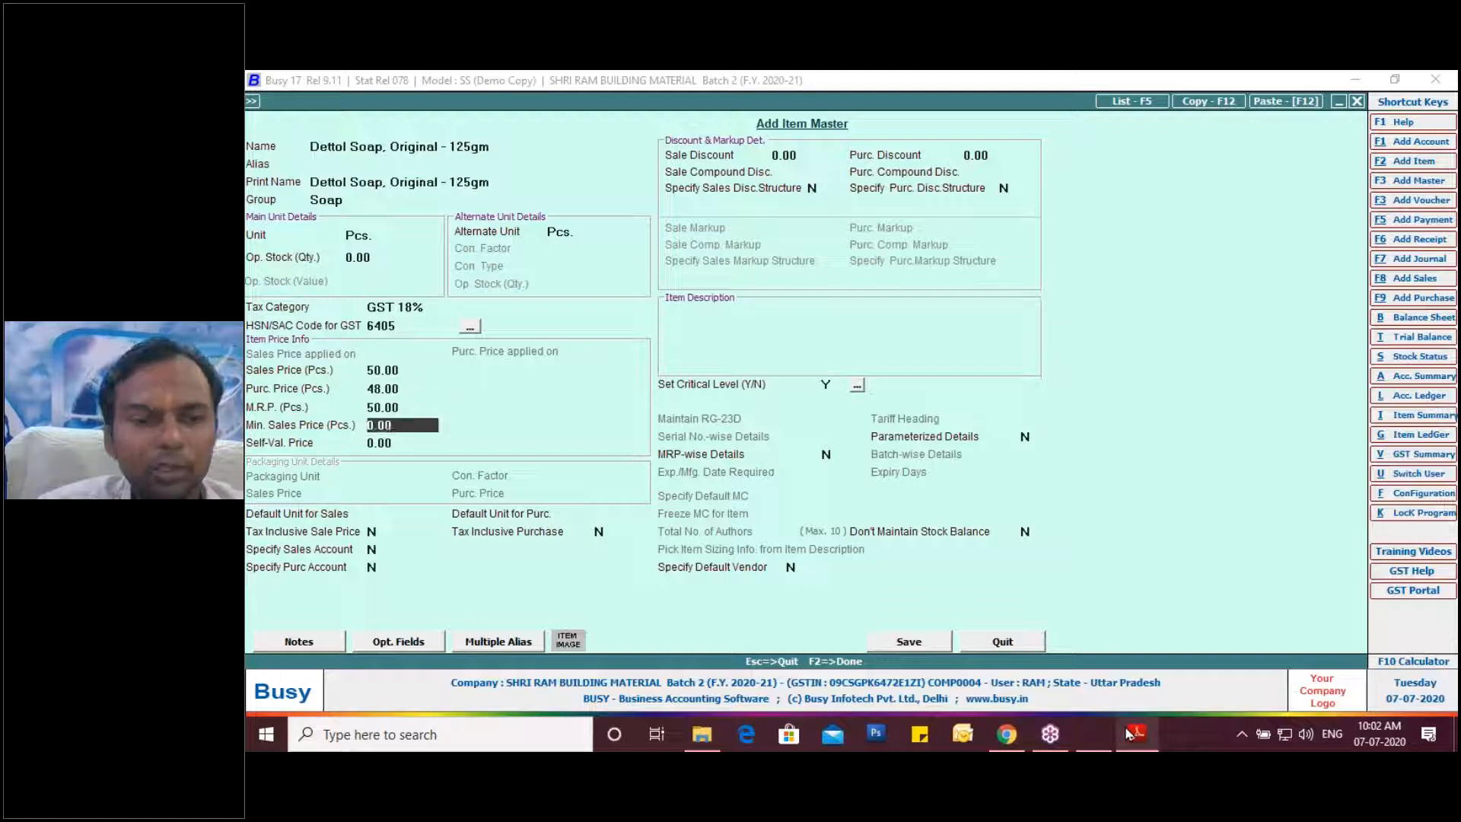
pyautogui.press('Return')
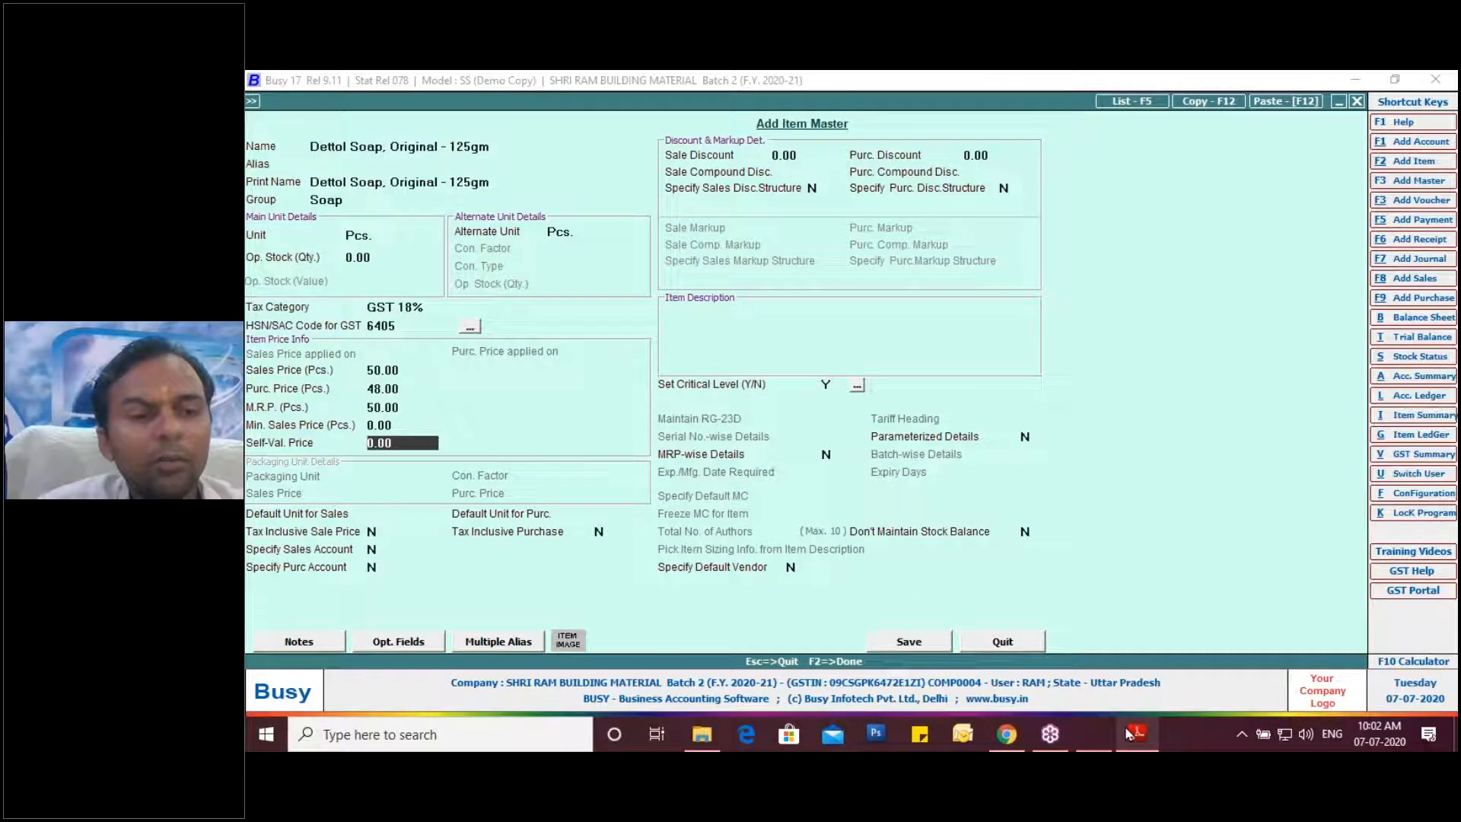
pyautogui.press('F2')
pyautogui.press('Return')
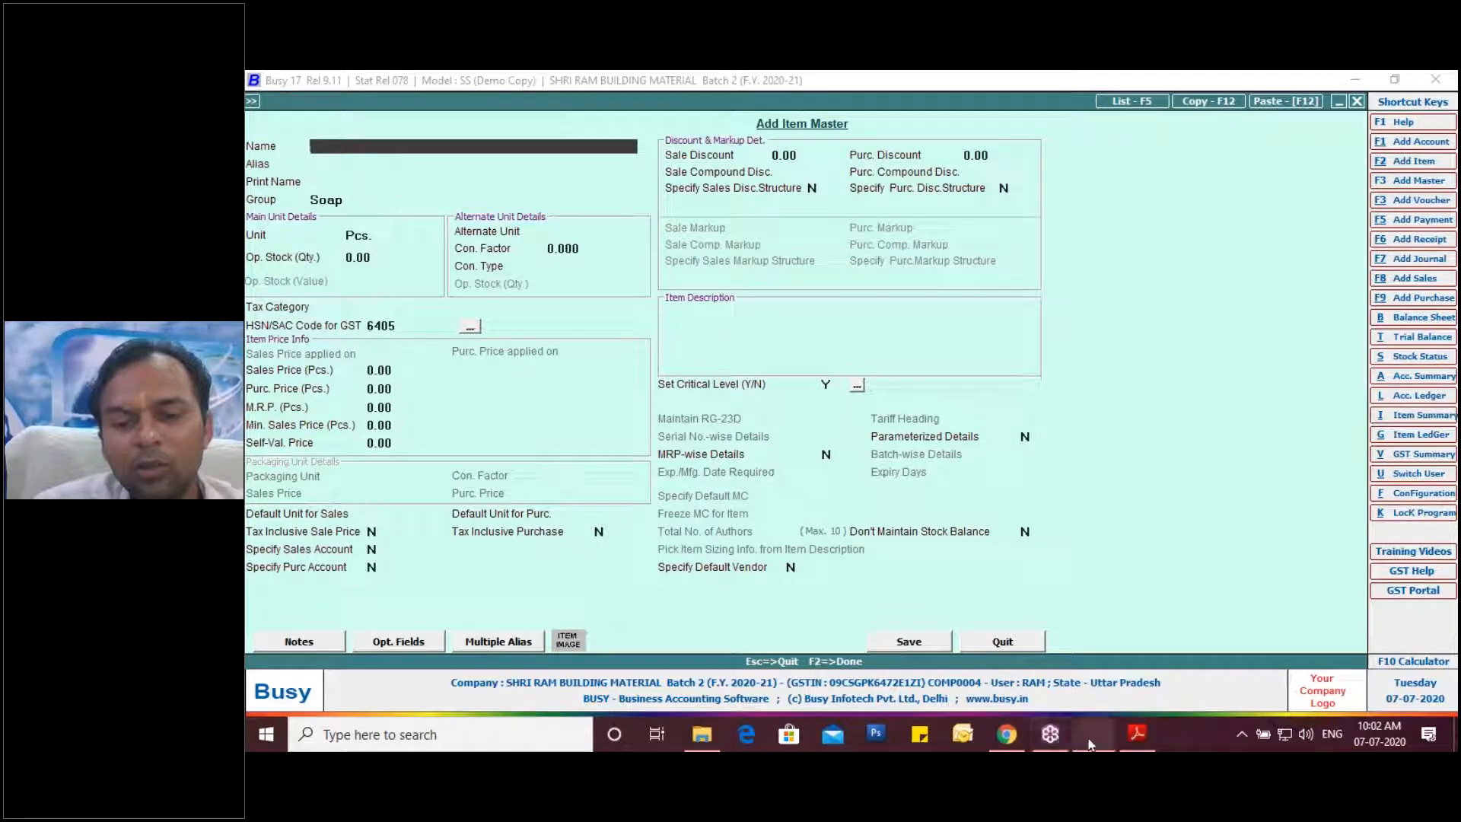
# Look through the Purchase Invoices folder and the browser tabs.
pyautogui.click(1007, 734)
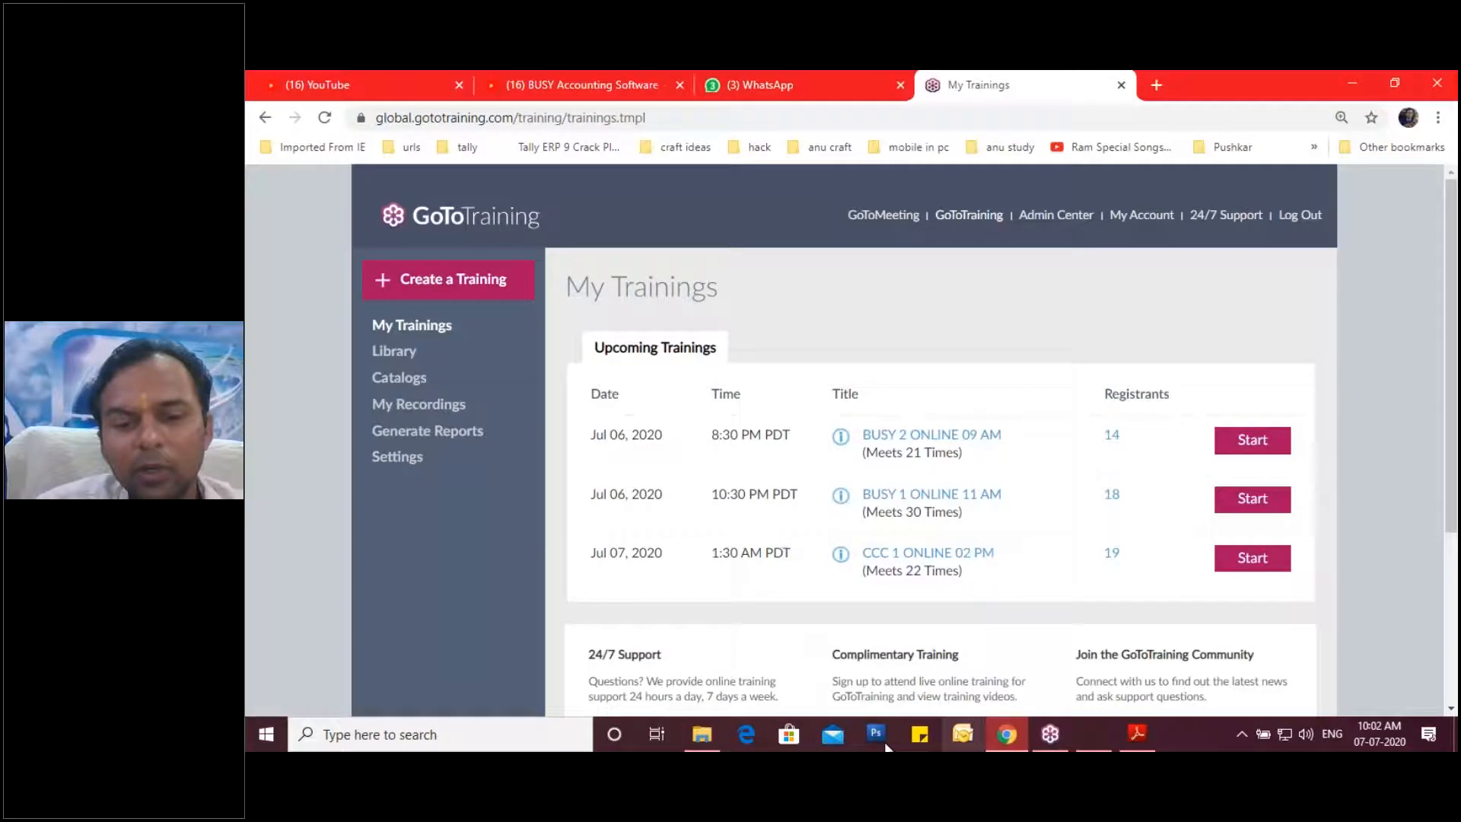
pyautogui.click(701, 736)
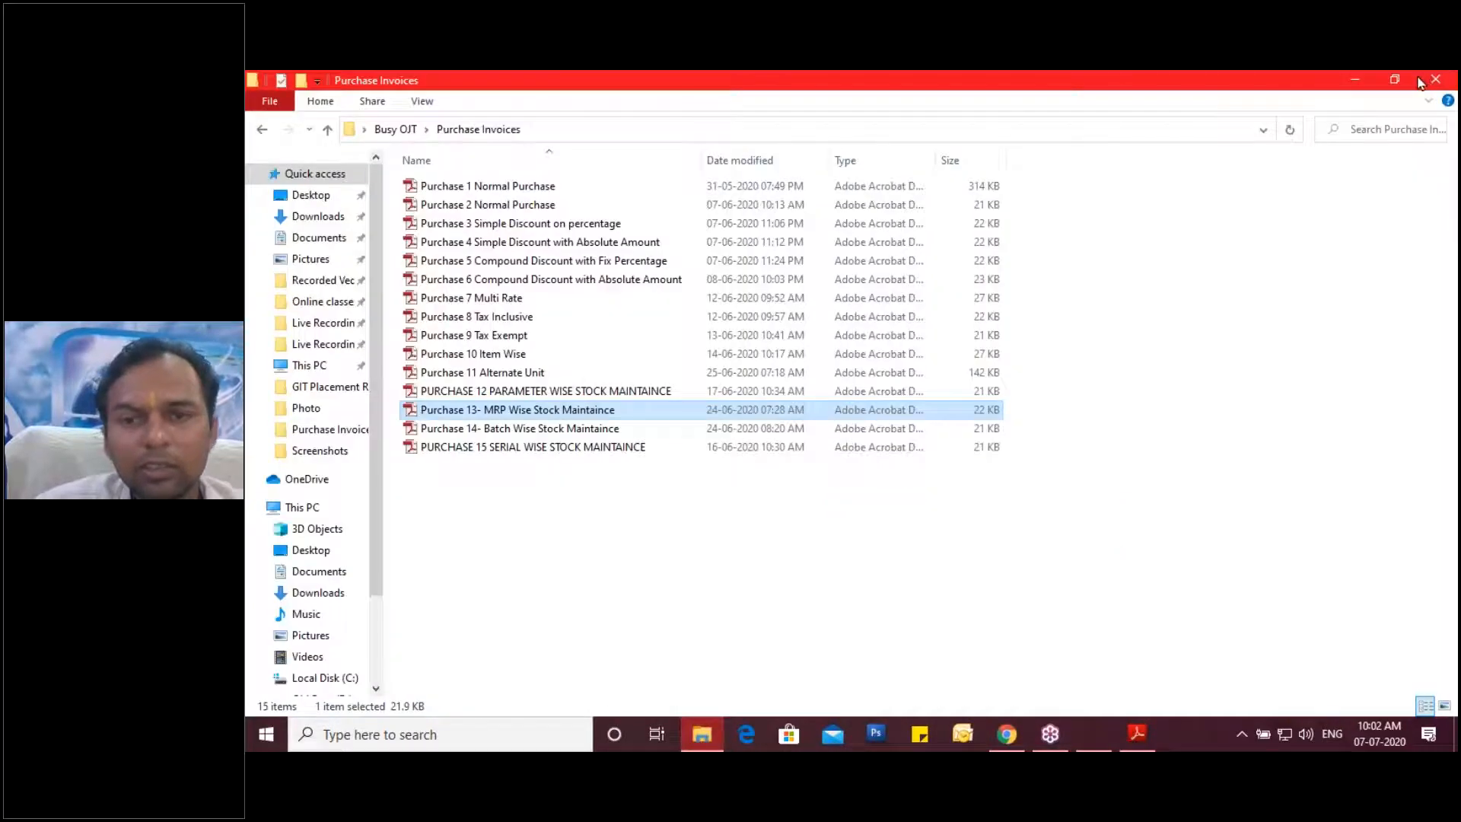
pyautogui.click(1434, 80)
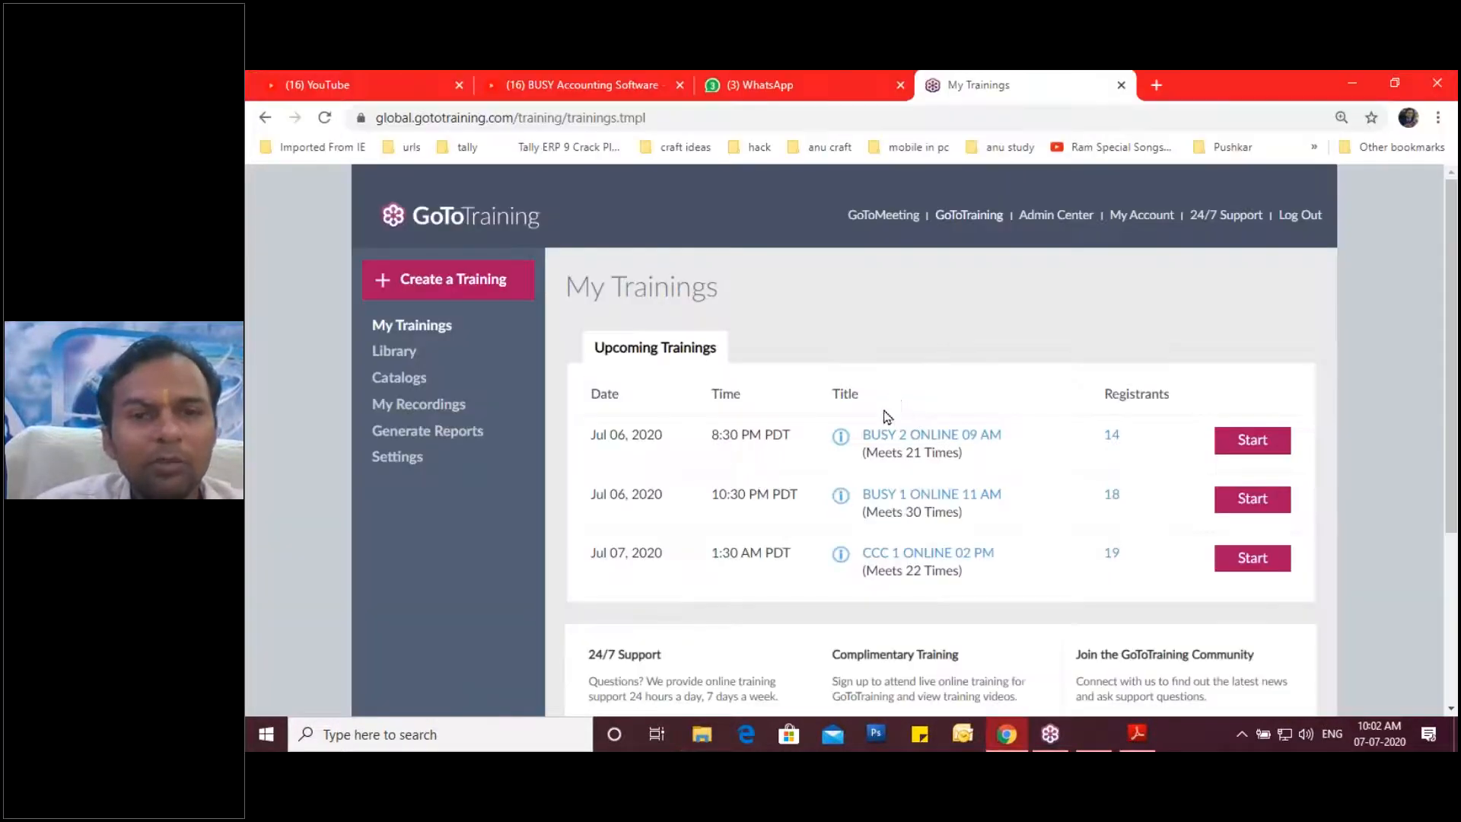
pyautogui.click(809, 88)
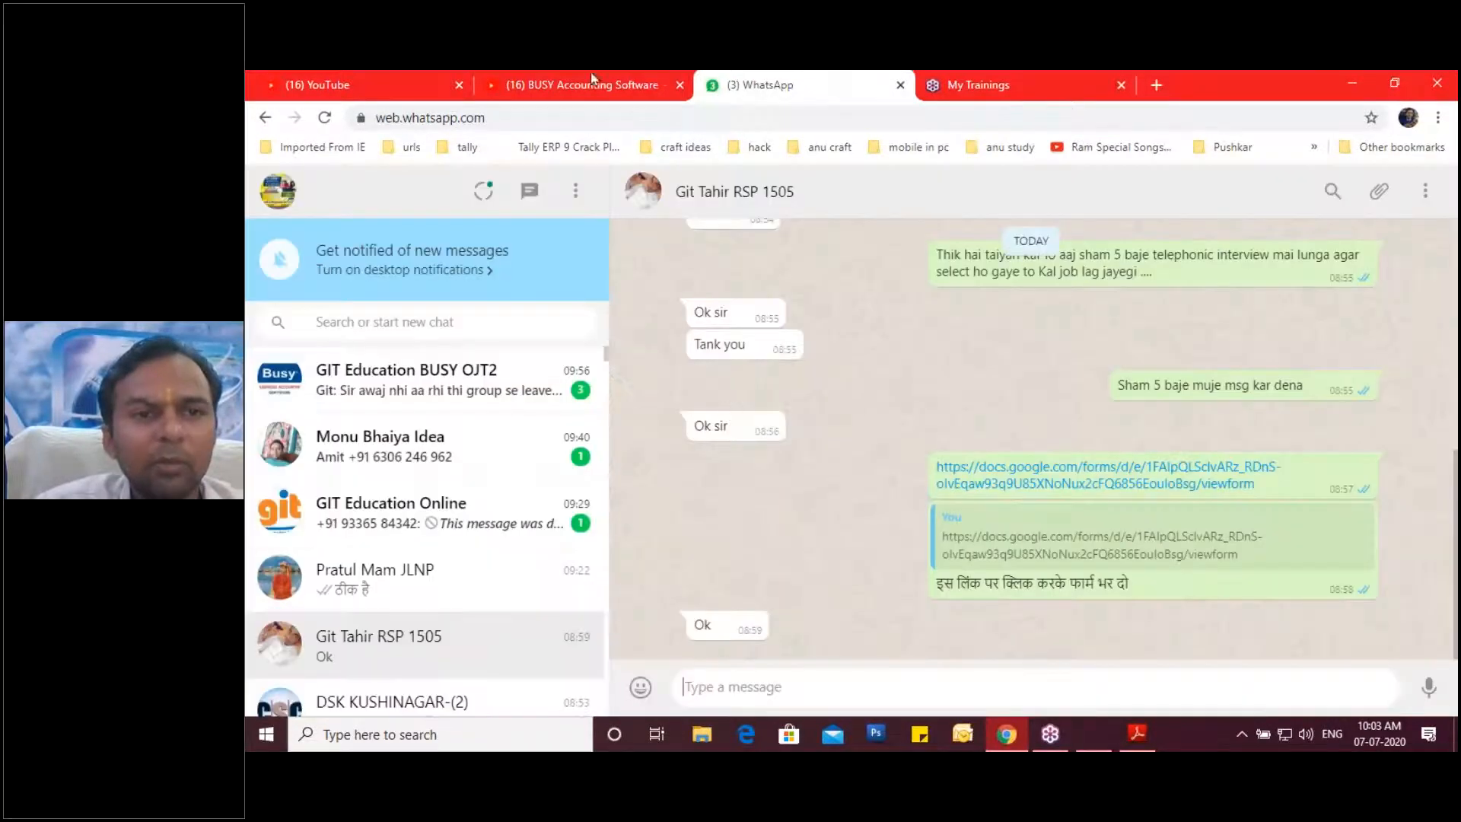
pyautogui.click(593, 80)
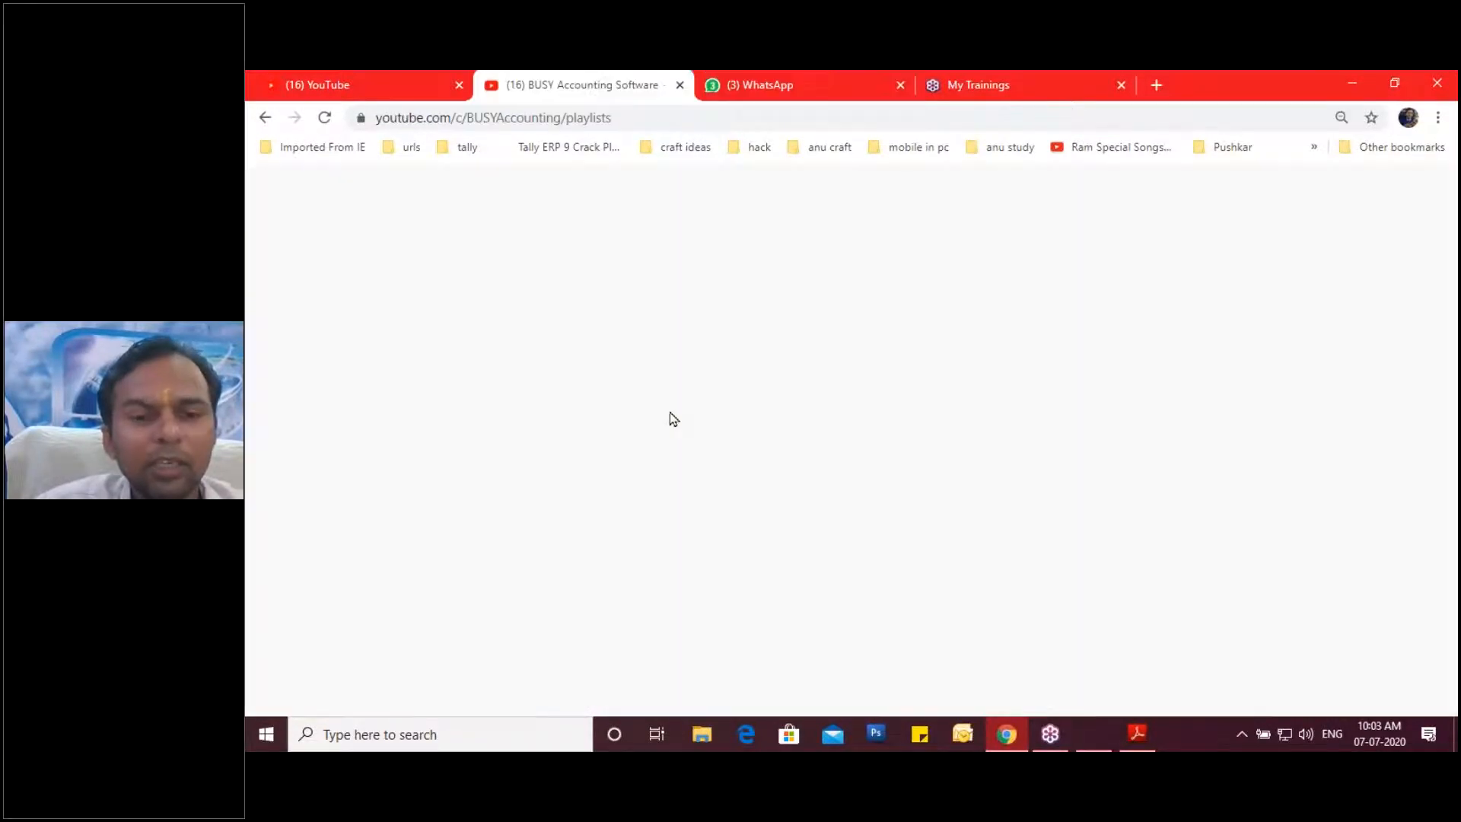
# Review the supplier invoice PDF, then close the blank Add Item Master form.
pyautogui.click(1130, 732)
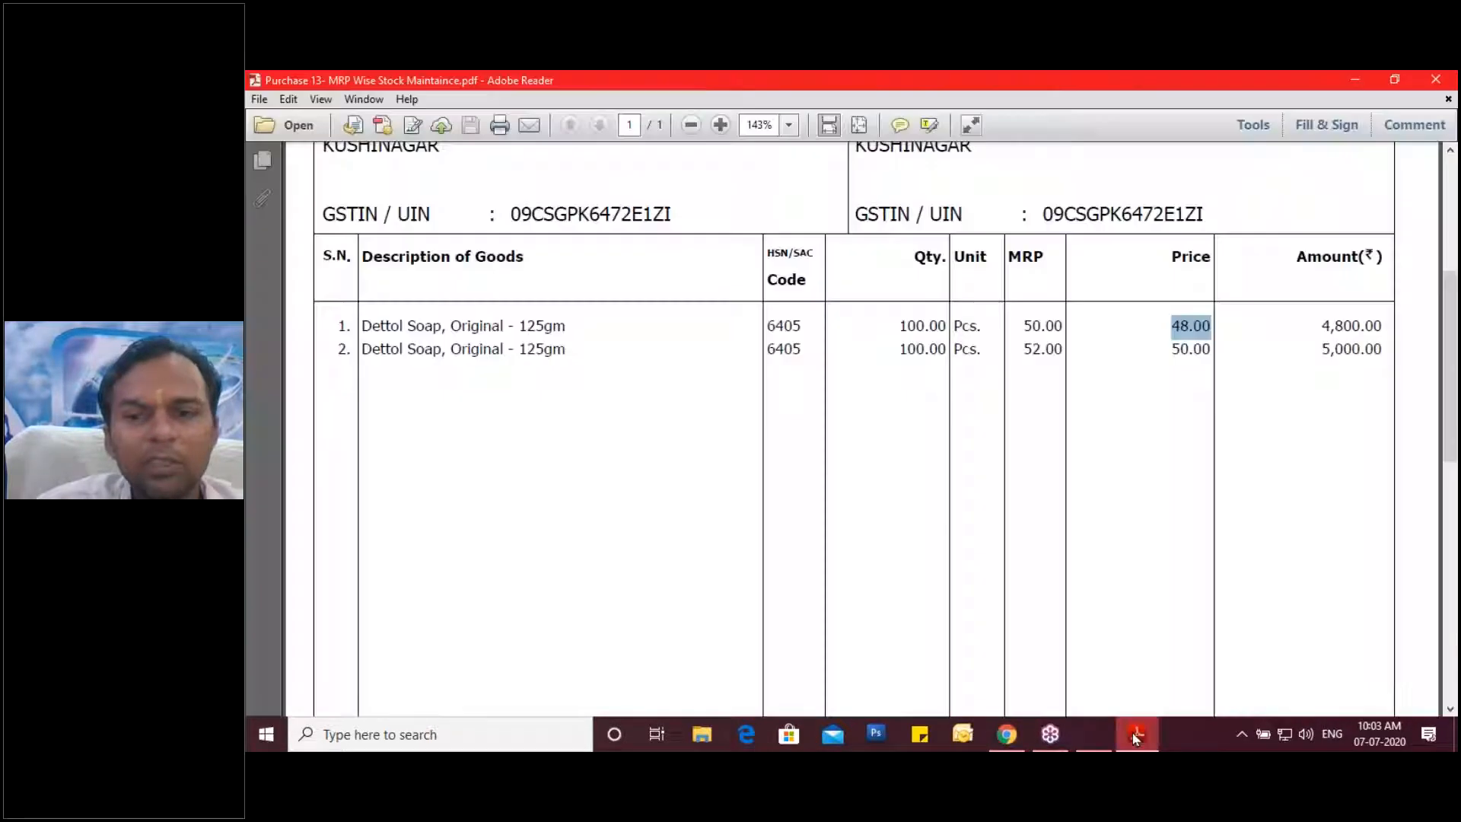
pyautogui.click(1094, 736)
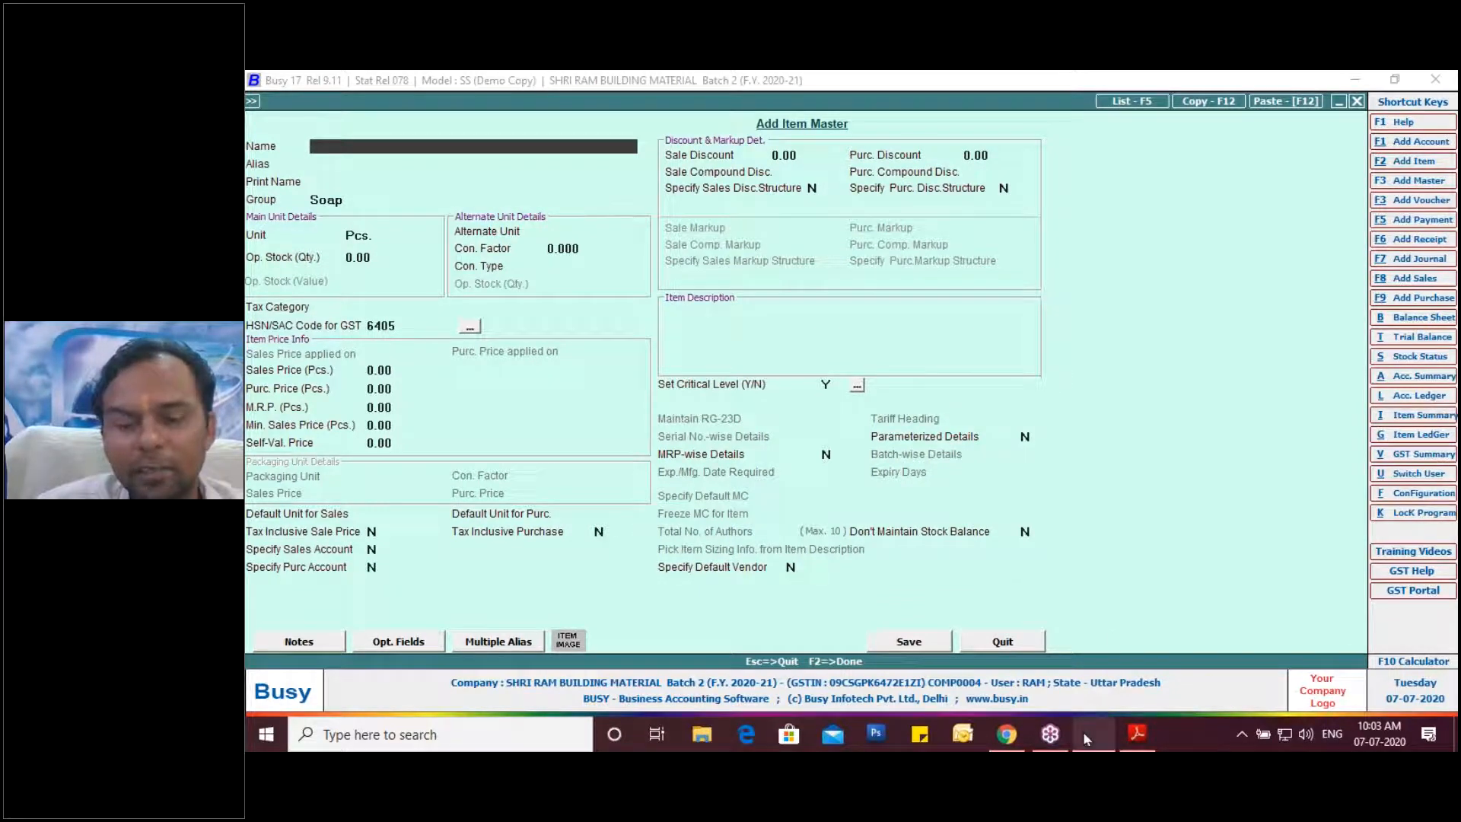
pyautogui.moveTo(1087, 738)
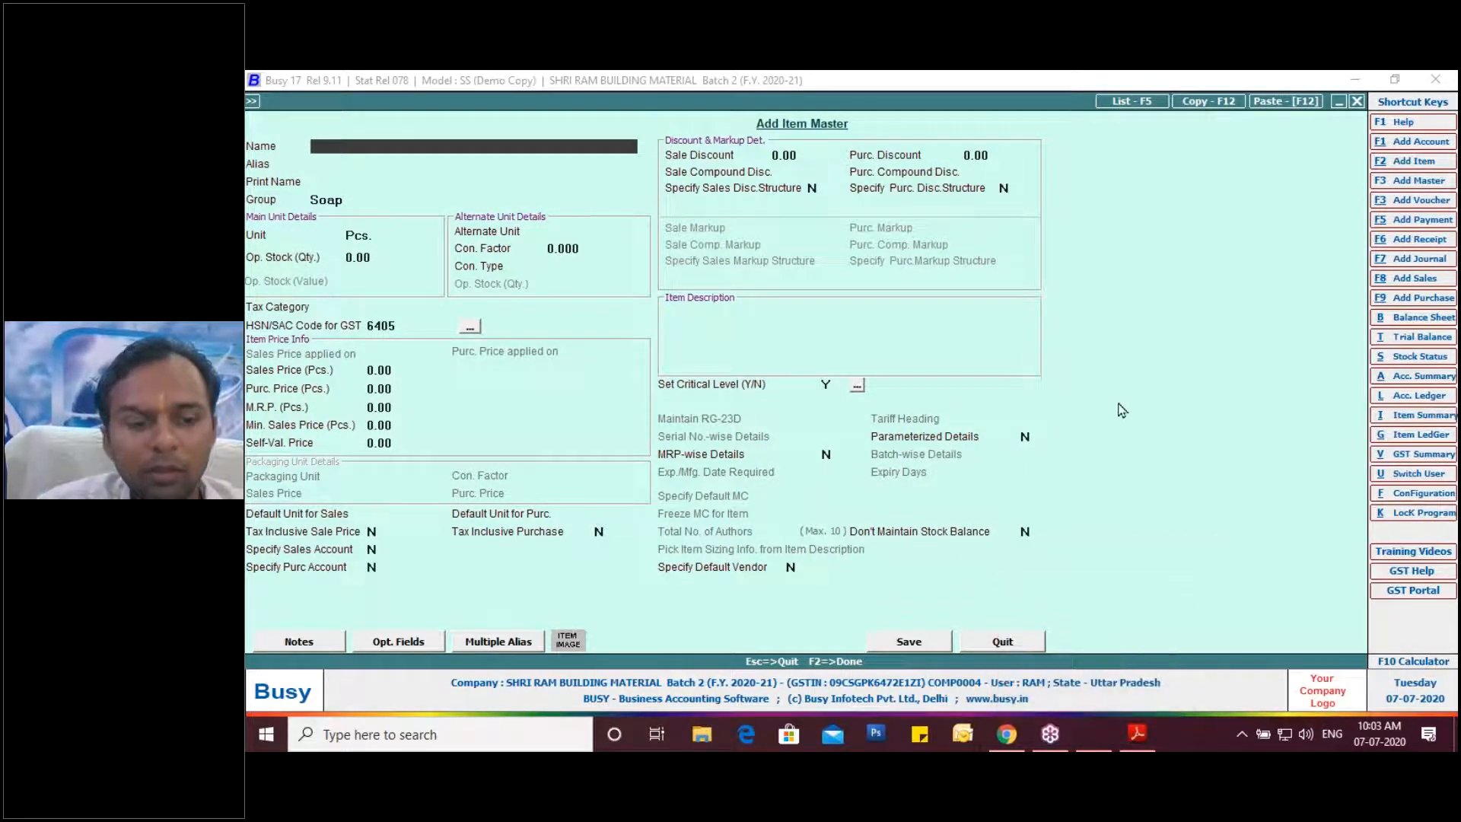
pyautogui.press('Escape')
pyautogui.press('Escape')
pyautogui.press('Escape')
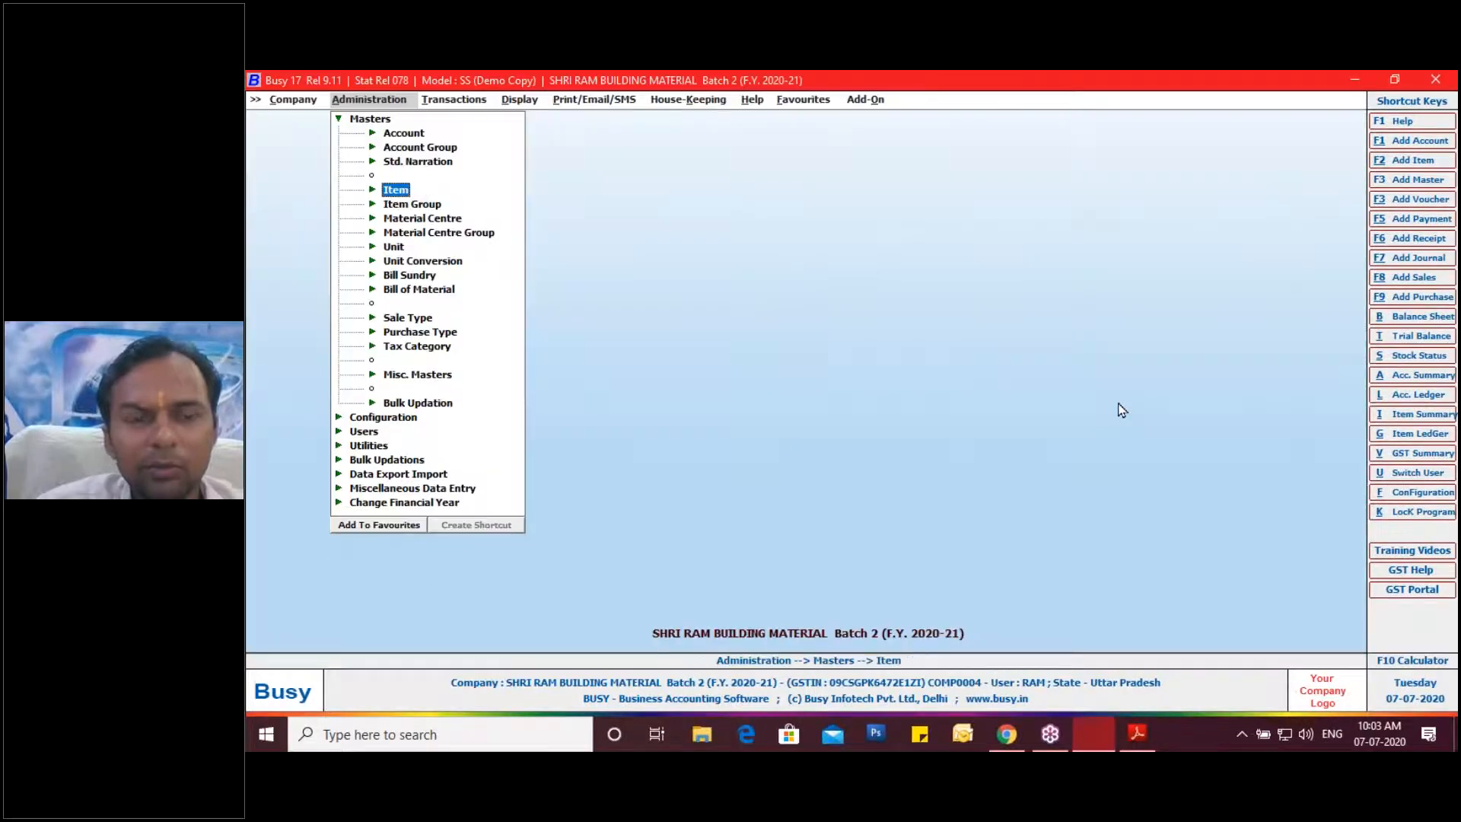
# Start a new purchase voucher in the GST series.
pyautogui.press('Right')
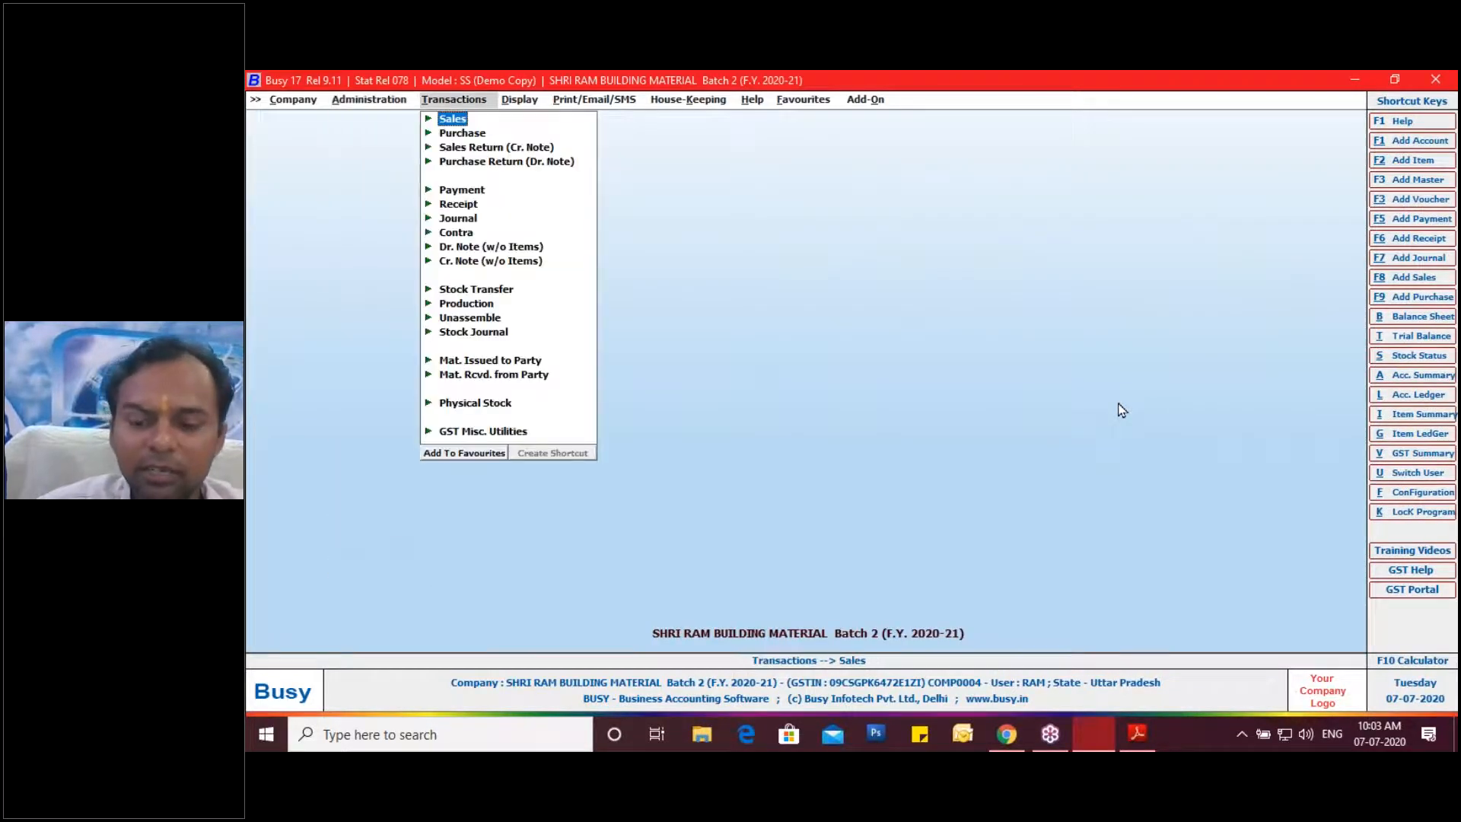
pyautogui.press('Down')
pyautogui.press('Right')
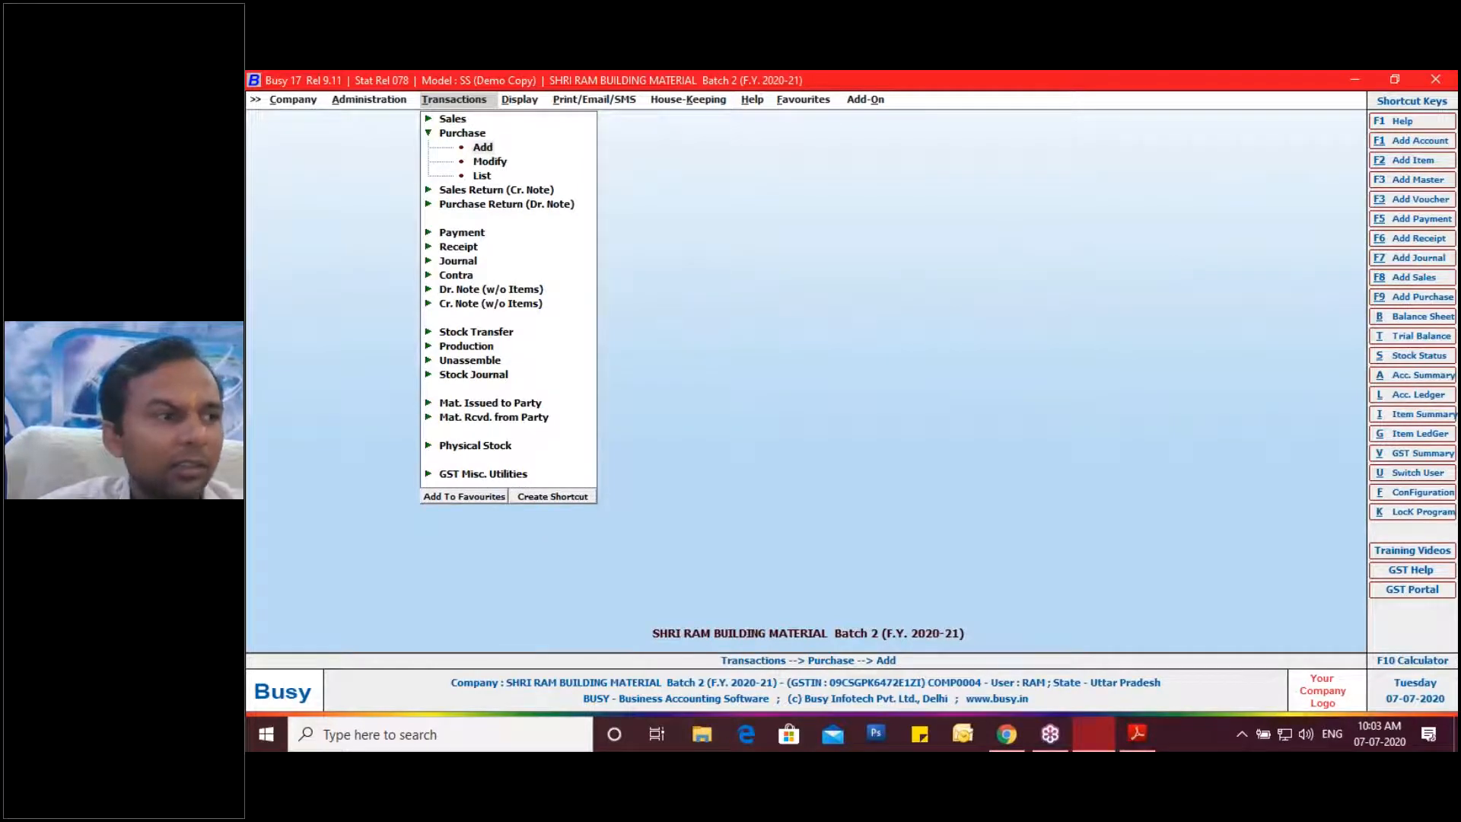
pyautogui.press('Return')
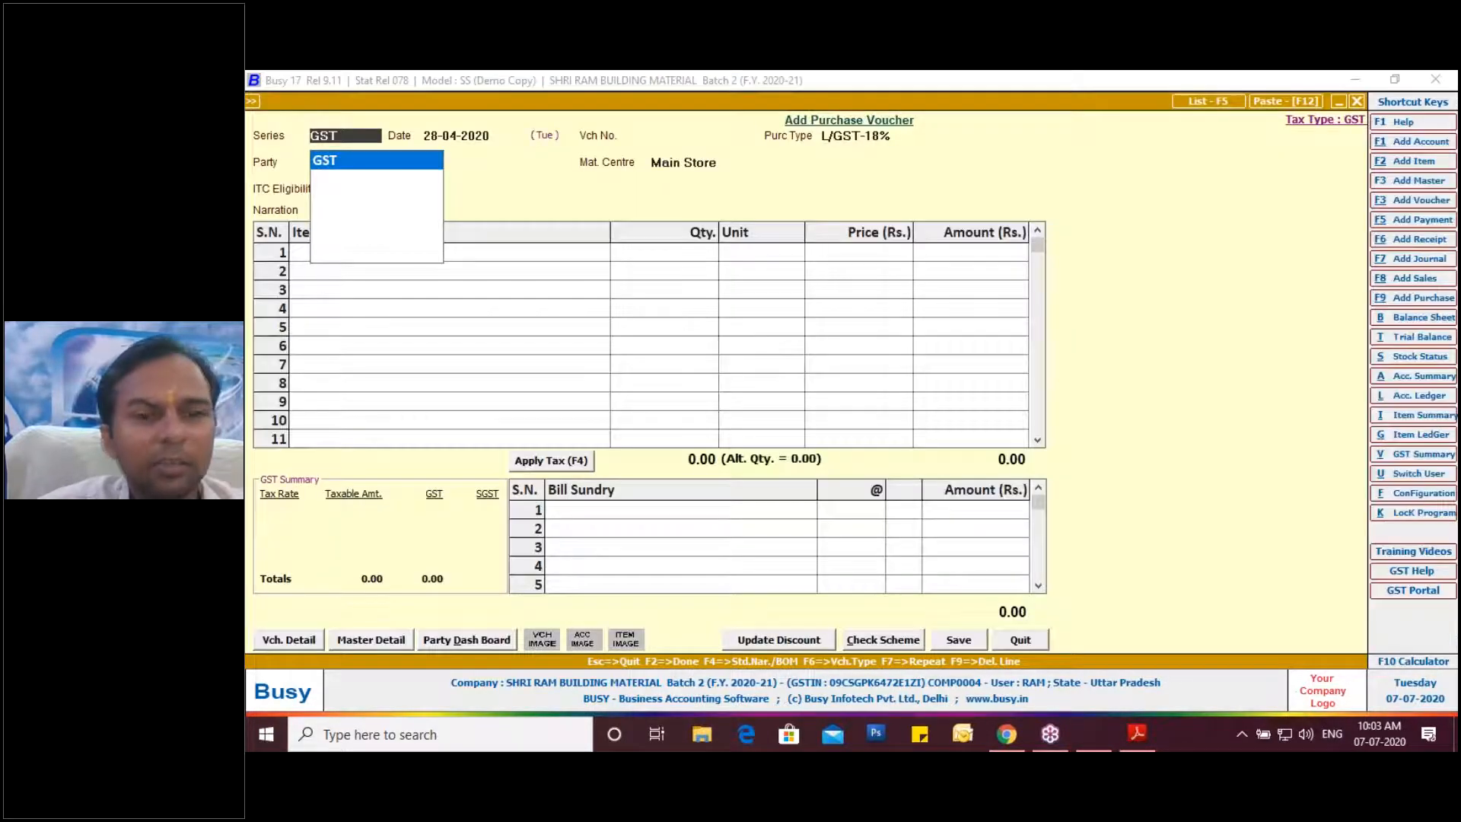
pyautogui.press('Return')
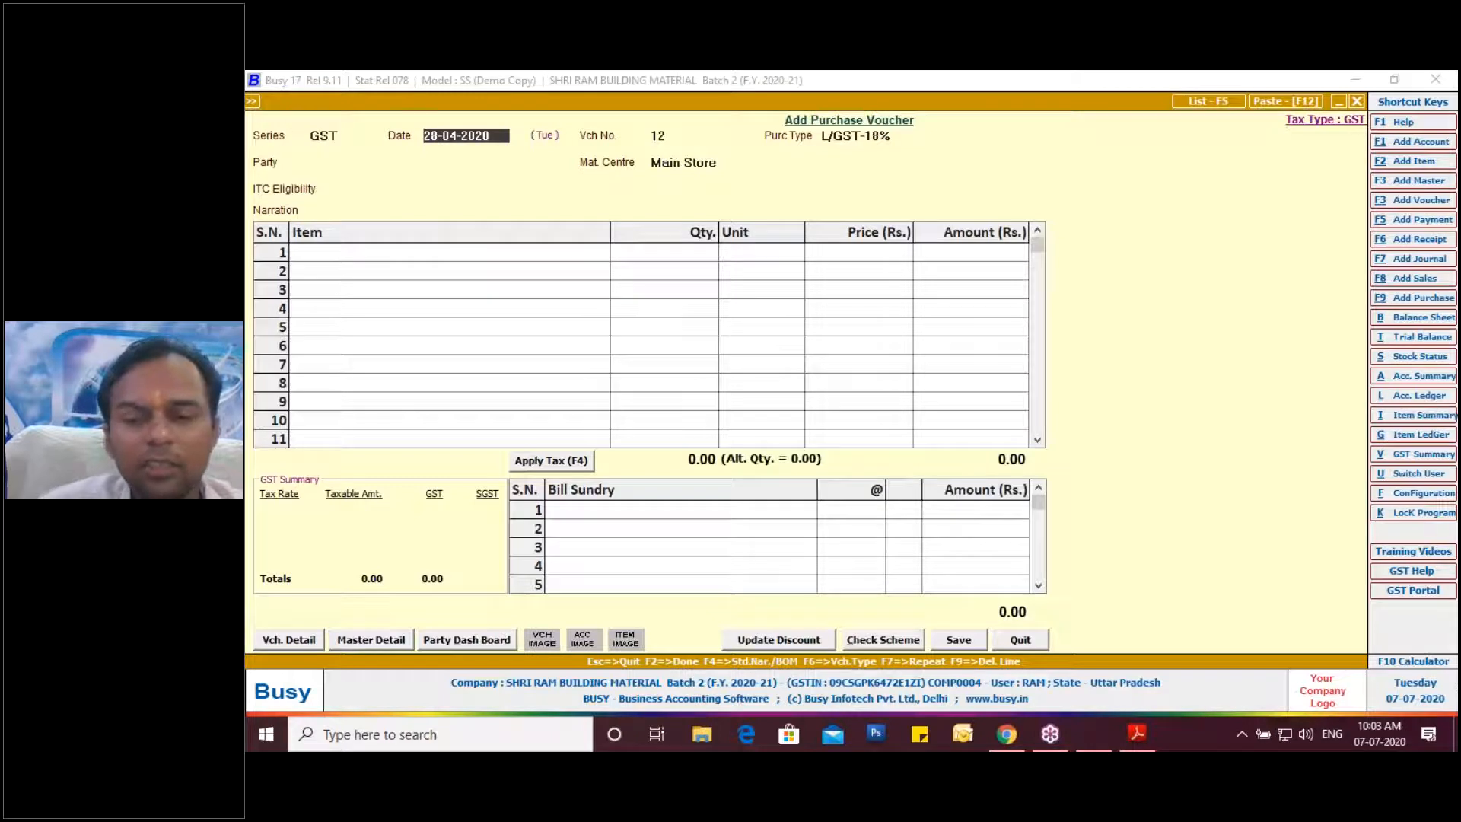
# Set the voucher date to 30-04, matching the supplier invoice date.
pyautogui.click(1137, 733)
pyautogui.scroll(5, 989, 321)
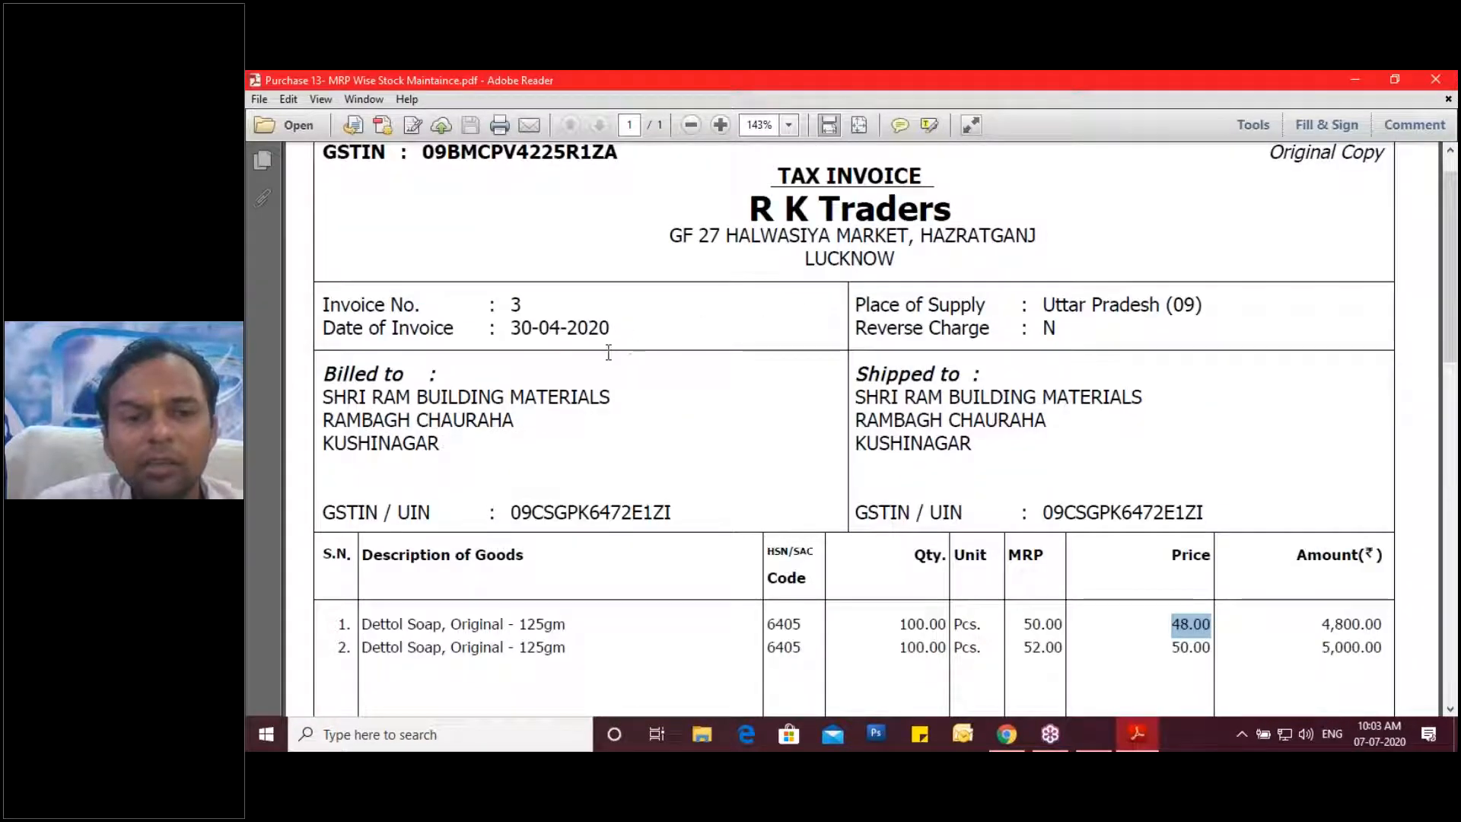
pyautogui.scroll(-2, 630, 494)
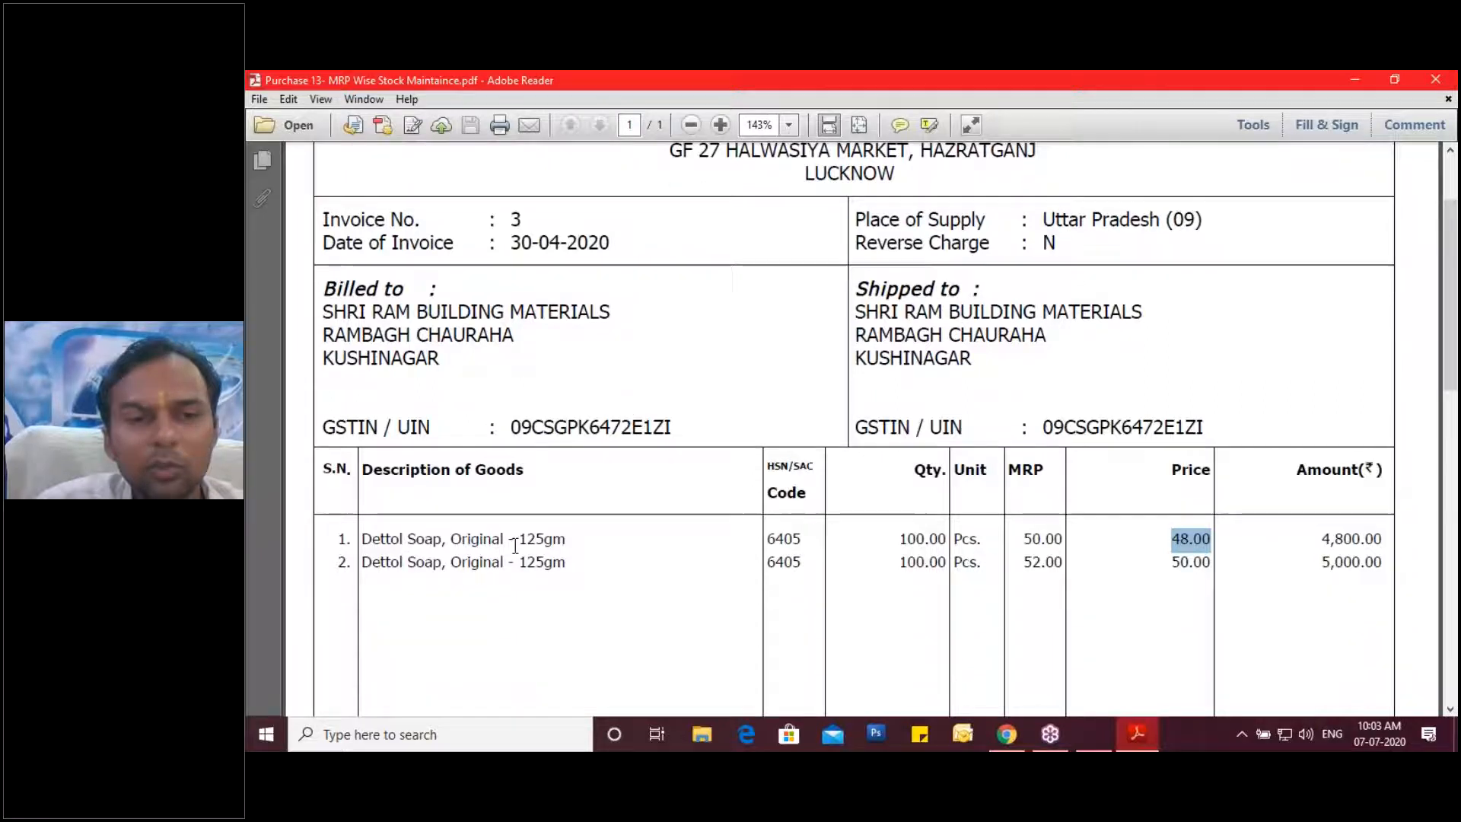
pyautogui.click(1093, 732)
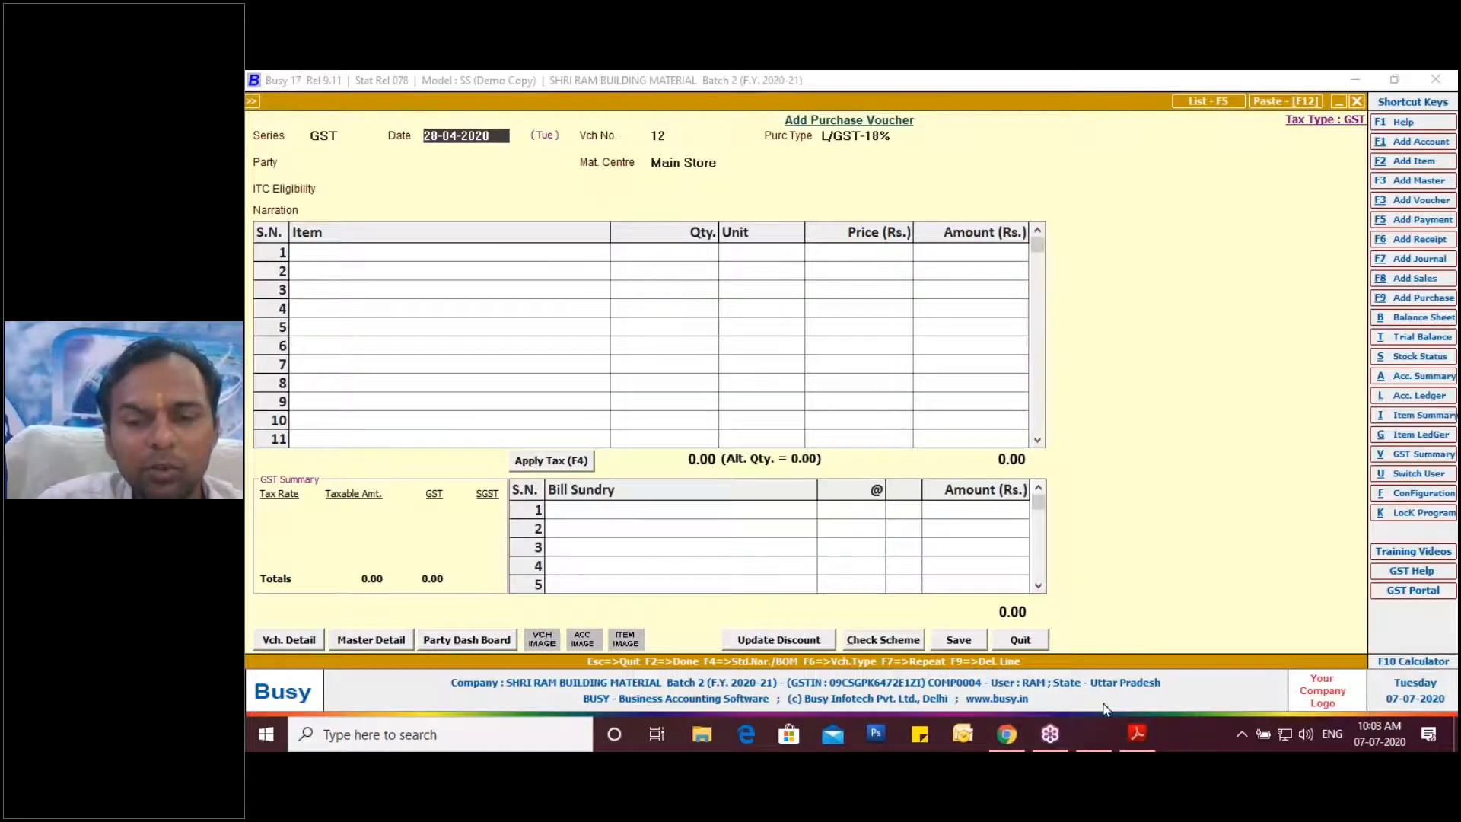
pyautogui.click(1139, 734)
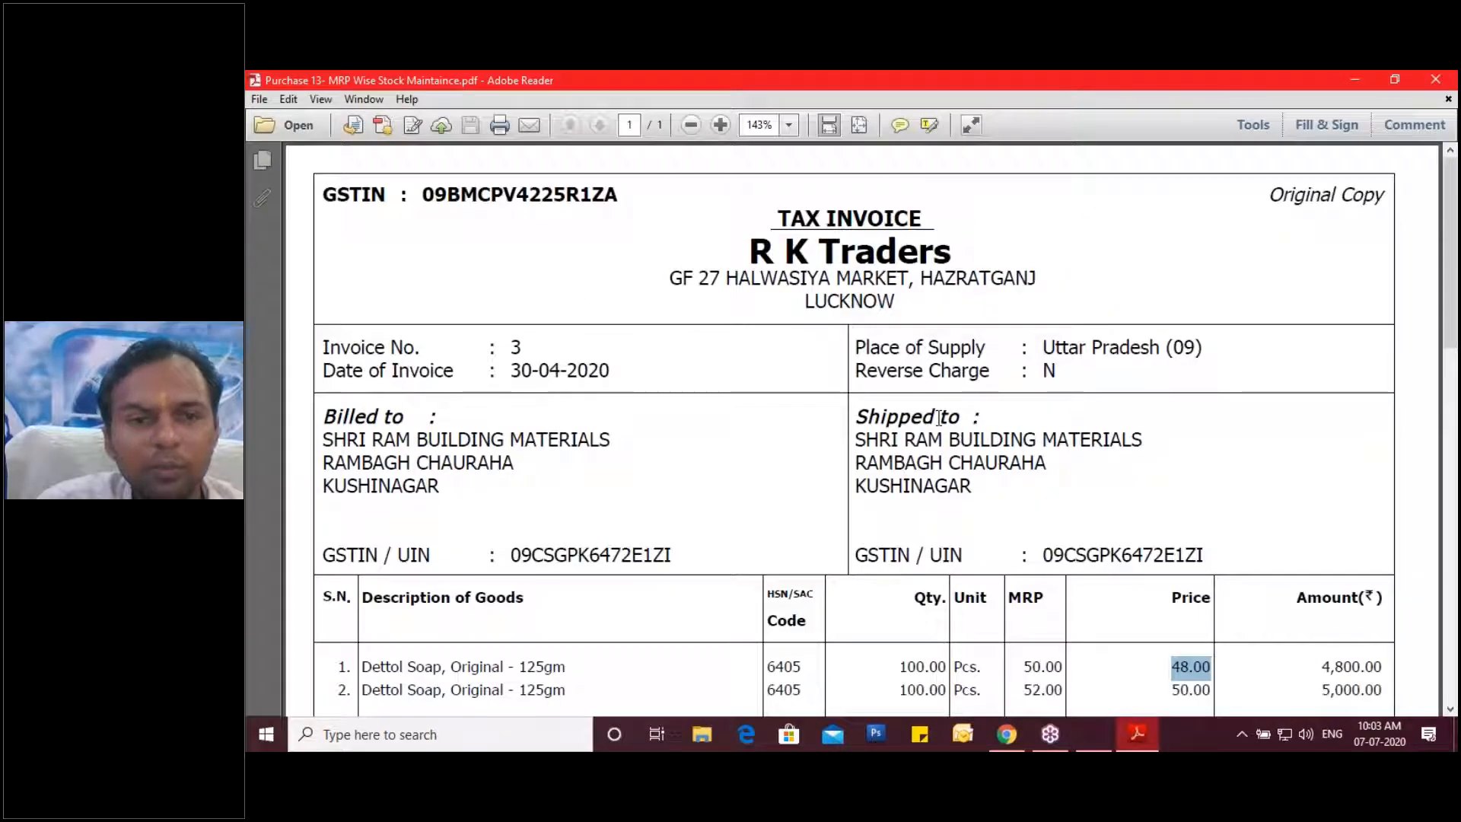
pyautogui.click(1094, 732)
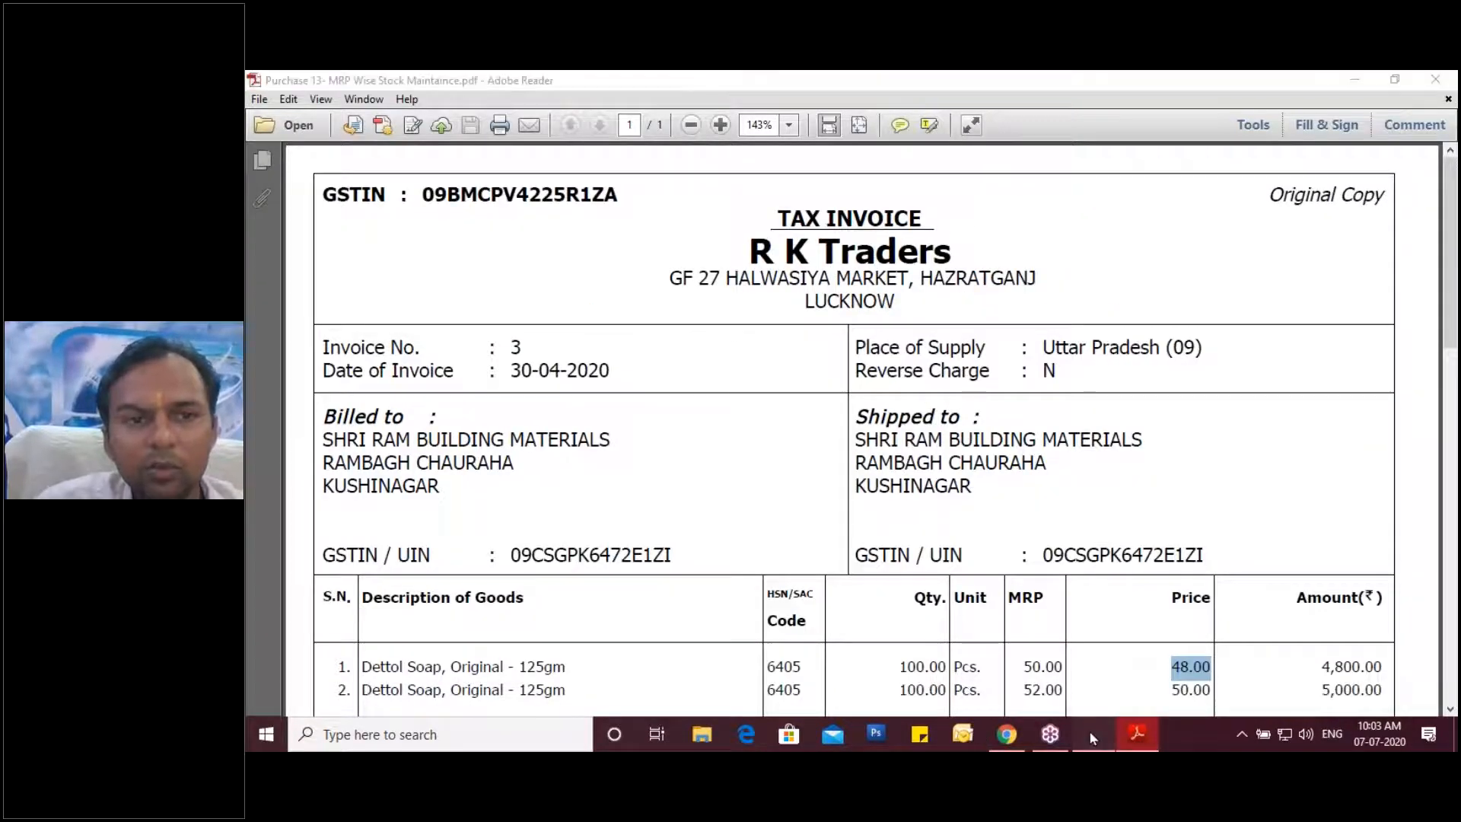
pyautogui.write('30-04')
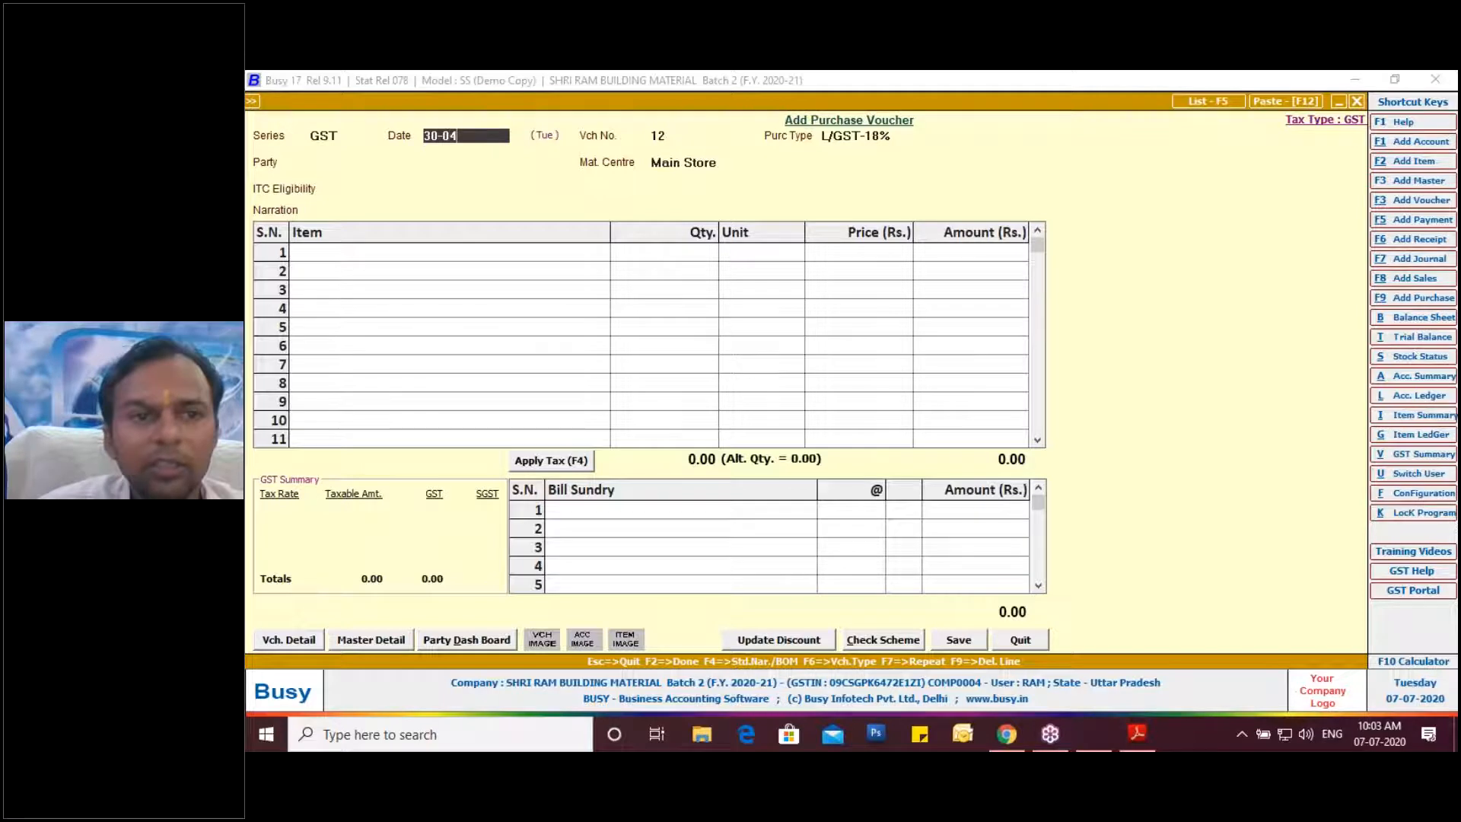
pyautogui.press('Return')
pyautogui.press('Return')
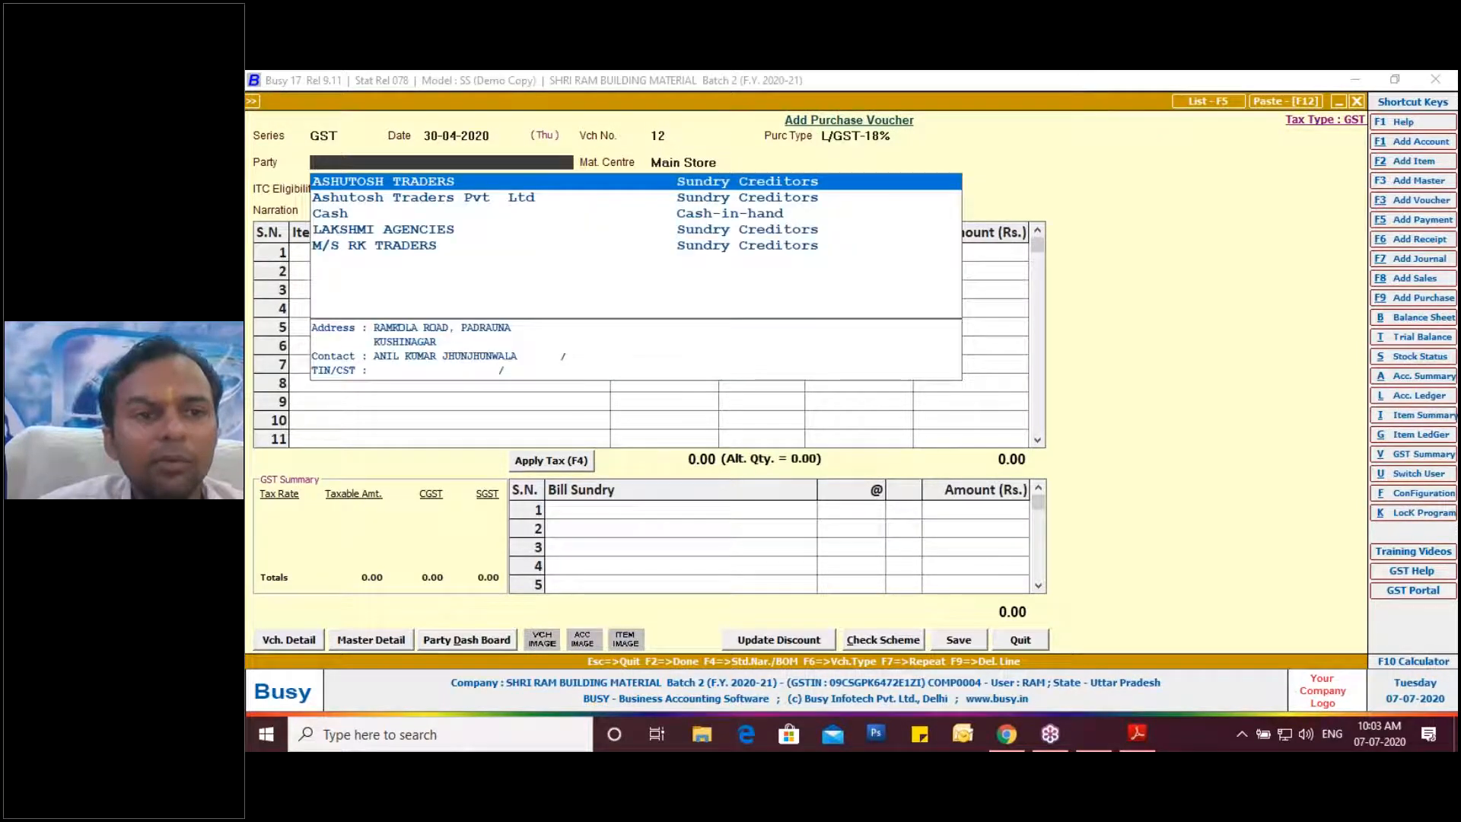
# Choose M/S RK TRADERS as supplier and Dettol Soap for the first item row.
pyautogui.press('Down')
pyautogui.press('Down')
pyautogui.press('Down')
pyautogui.press('Down')
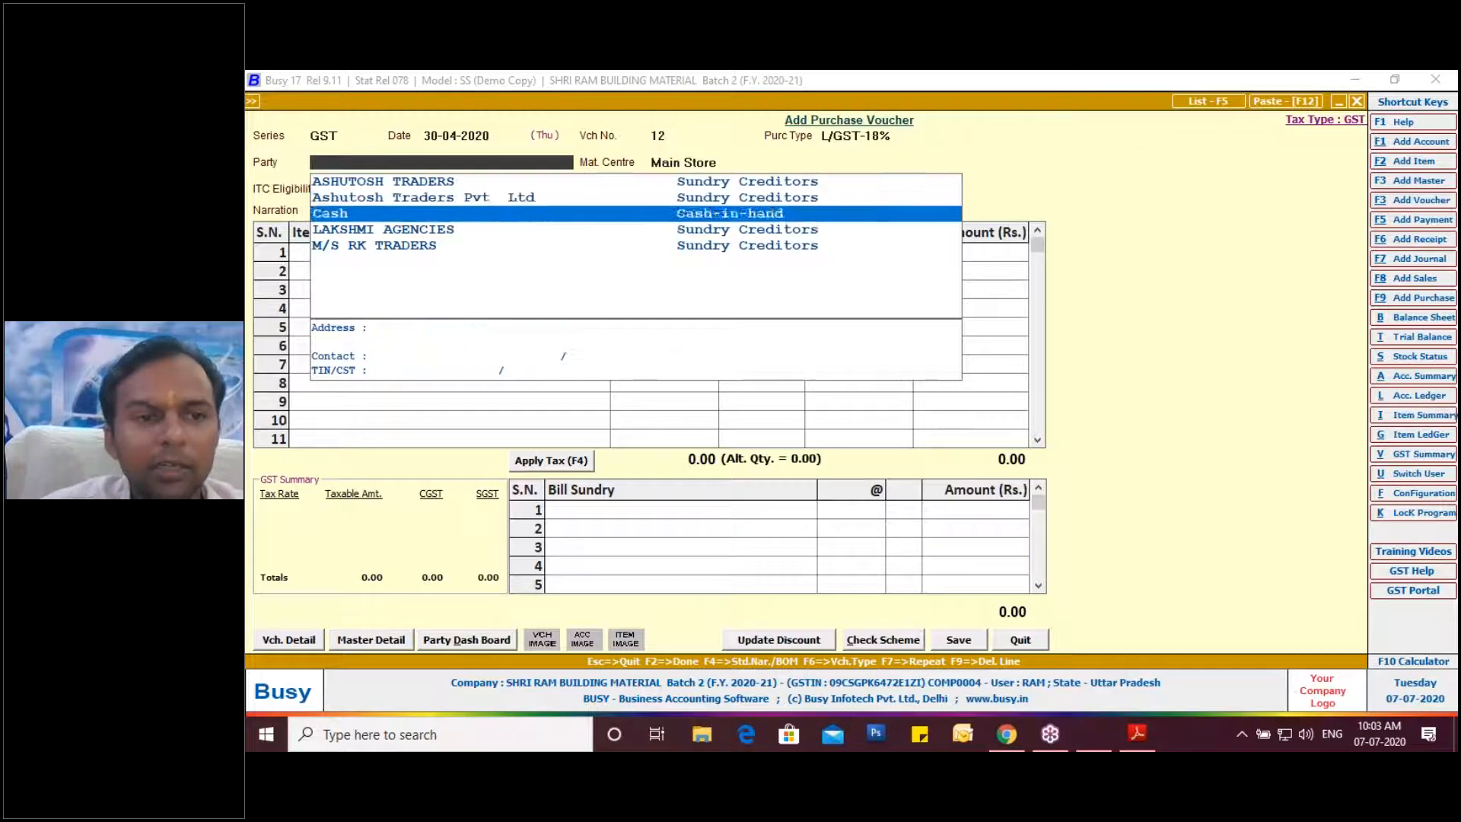
pyautogui.press('Return')
pyautogui.press('Return')
pyautogui.press('Return')
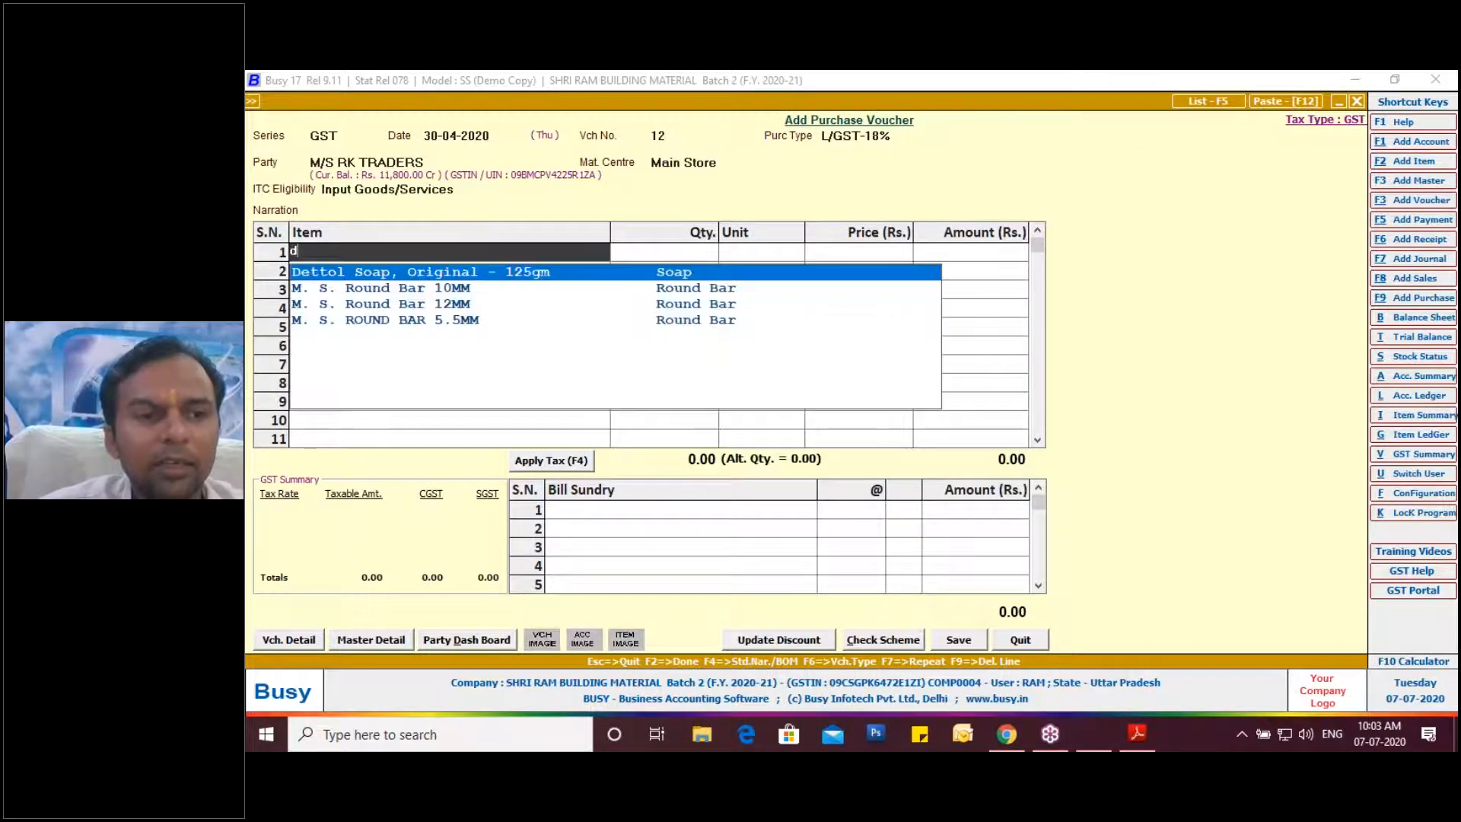
pyautogui.press('Return')
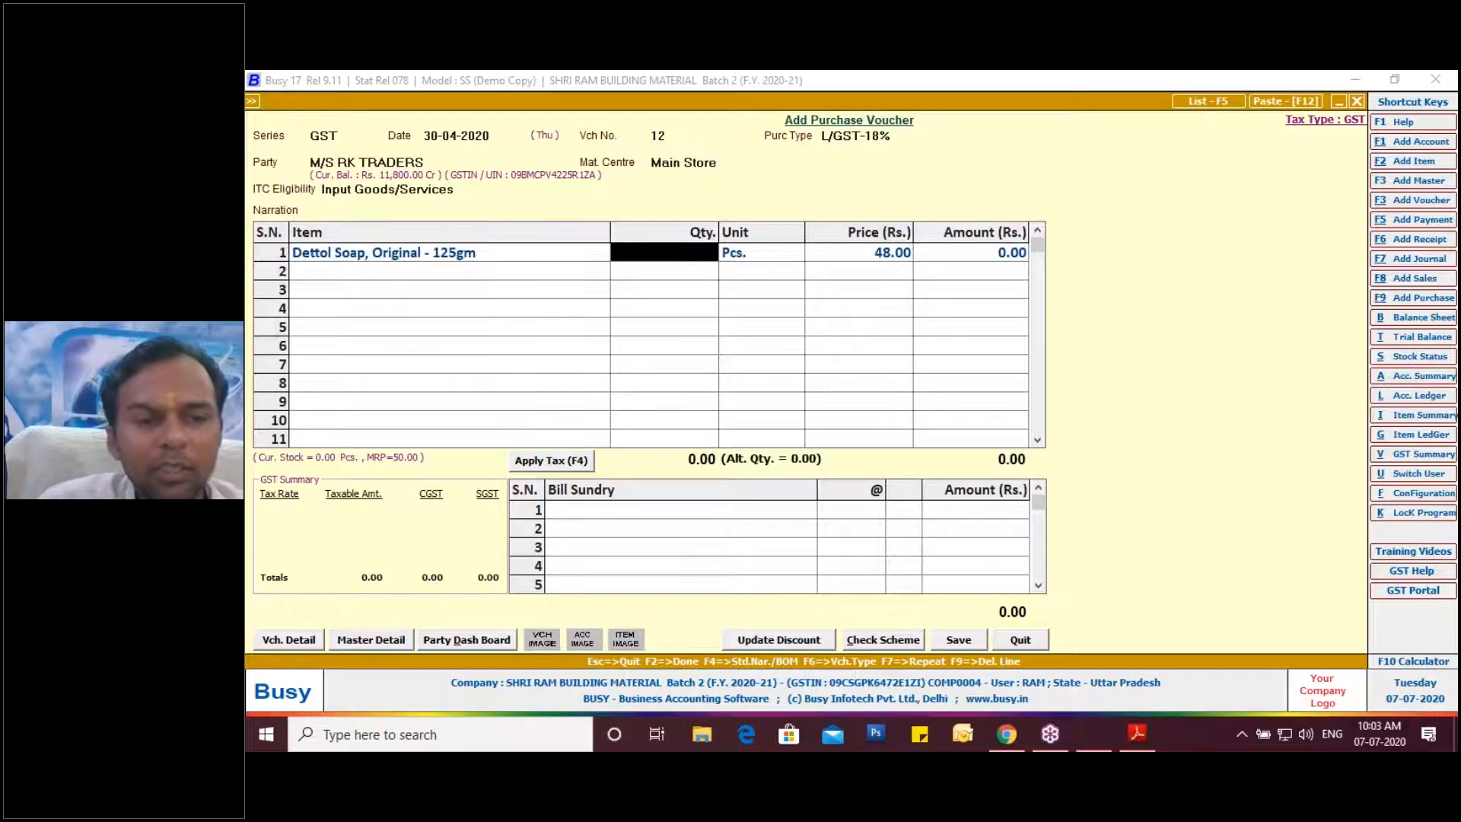
pyautogui.click(1099, 731)
pyautogui.click(1104, 740)
pyautogui.click(1016, 737)
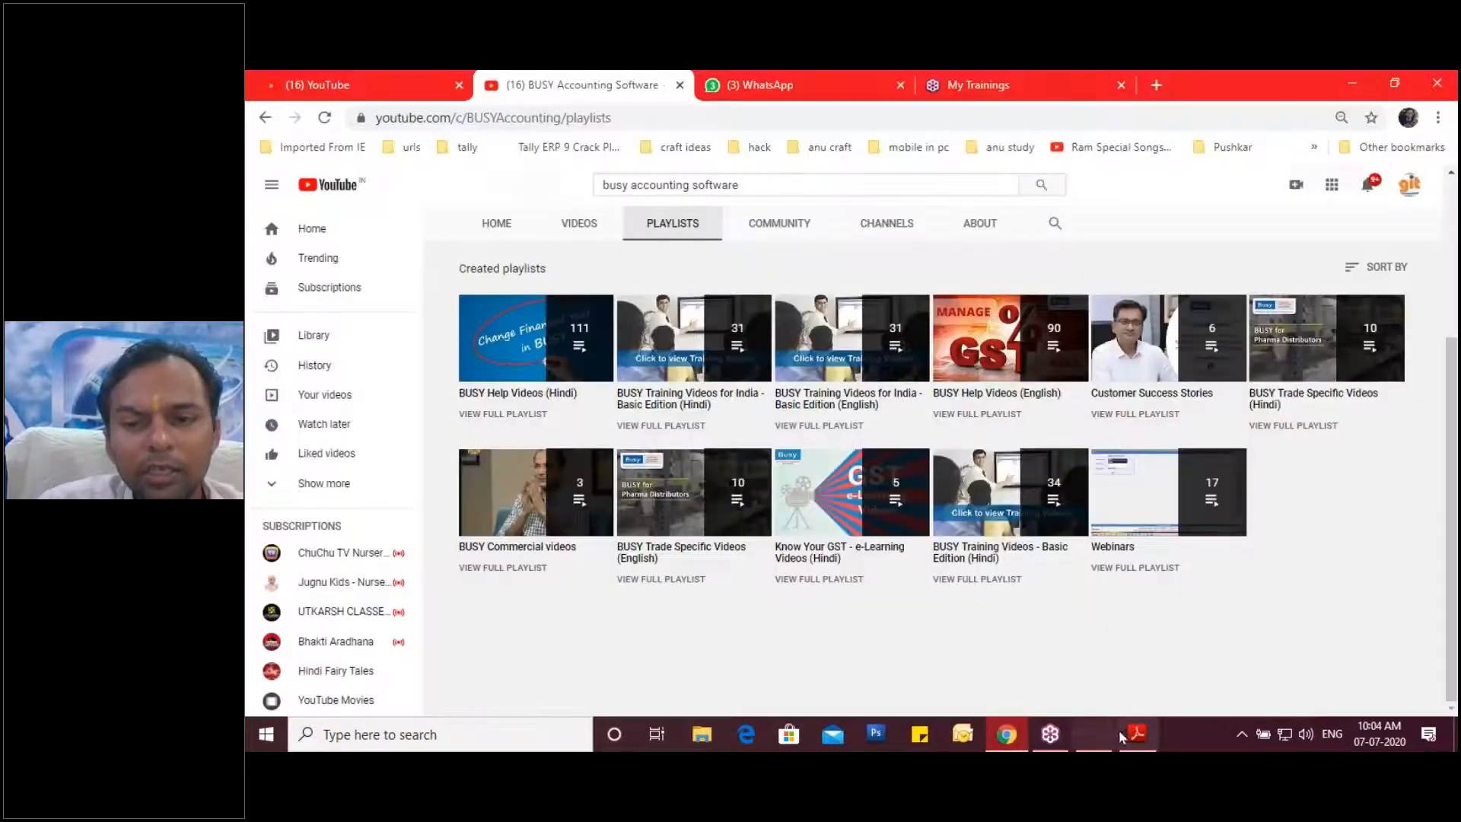
pyautogui.click(1134, 734)
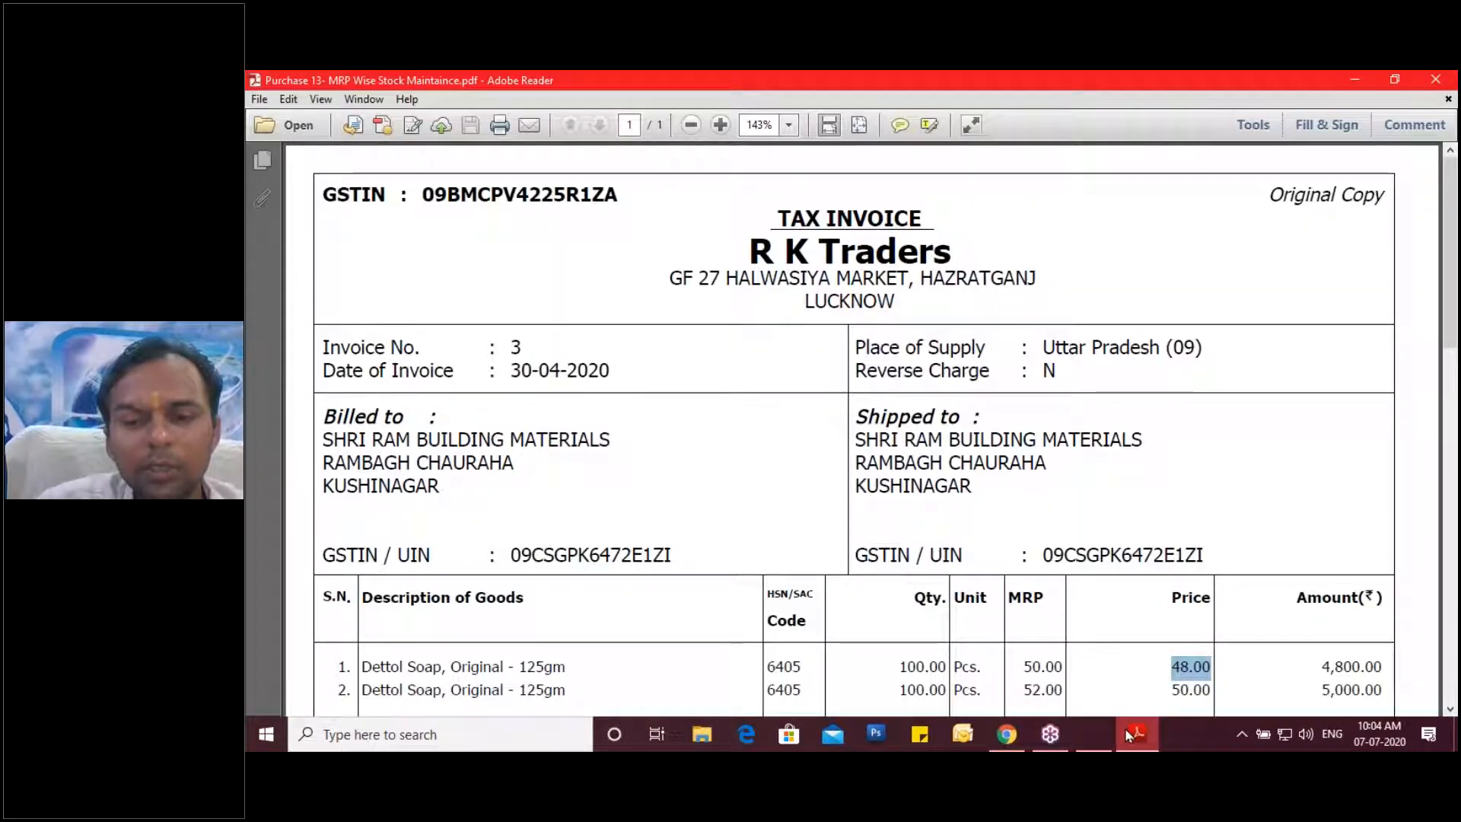
pyautogui.click(1127, 735)
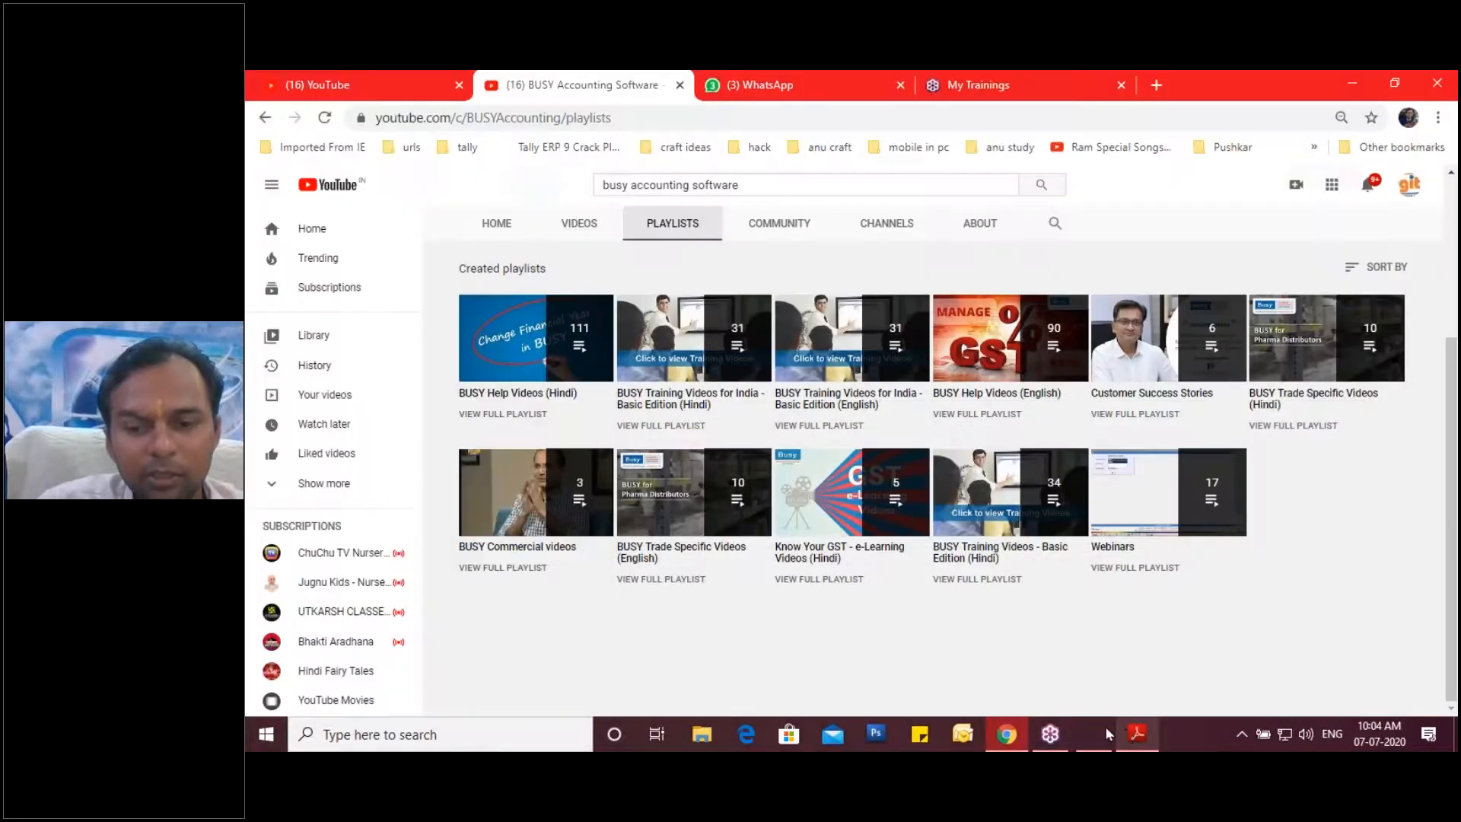
pyautogui.click(1102, 727)
# Enter 100 Pcs at 48.00 on row one and add a second Dettol Soap row of 100 Pcs.
pyautogui.write('00')
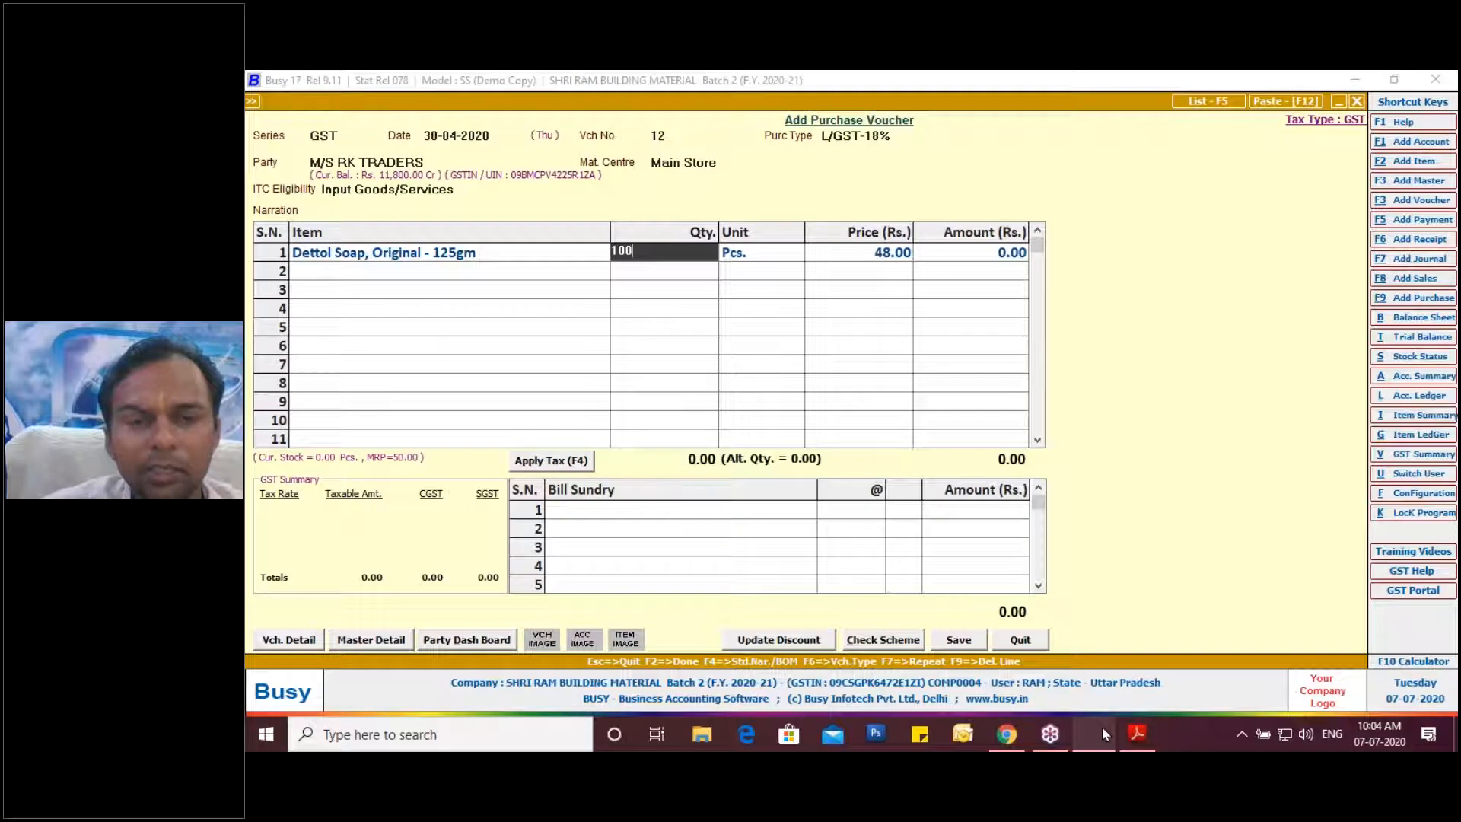
pyautogui.press('Return')
pyautogui.press('Return')
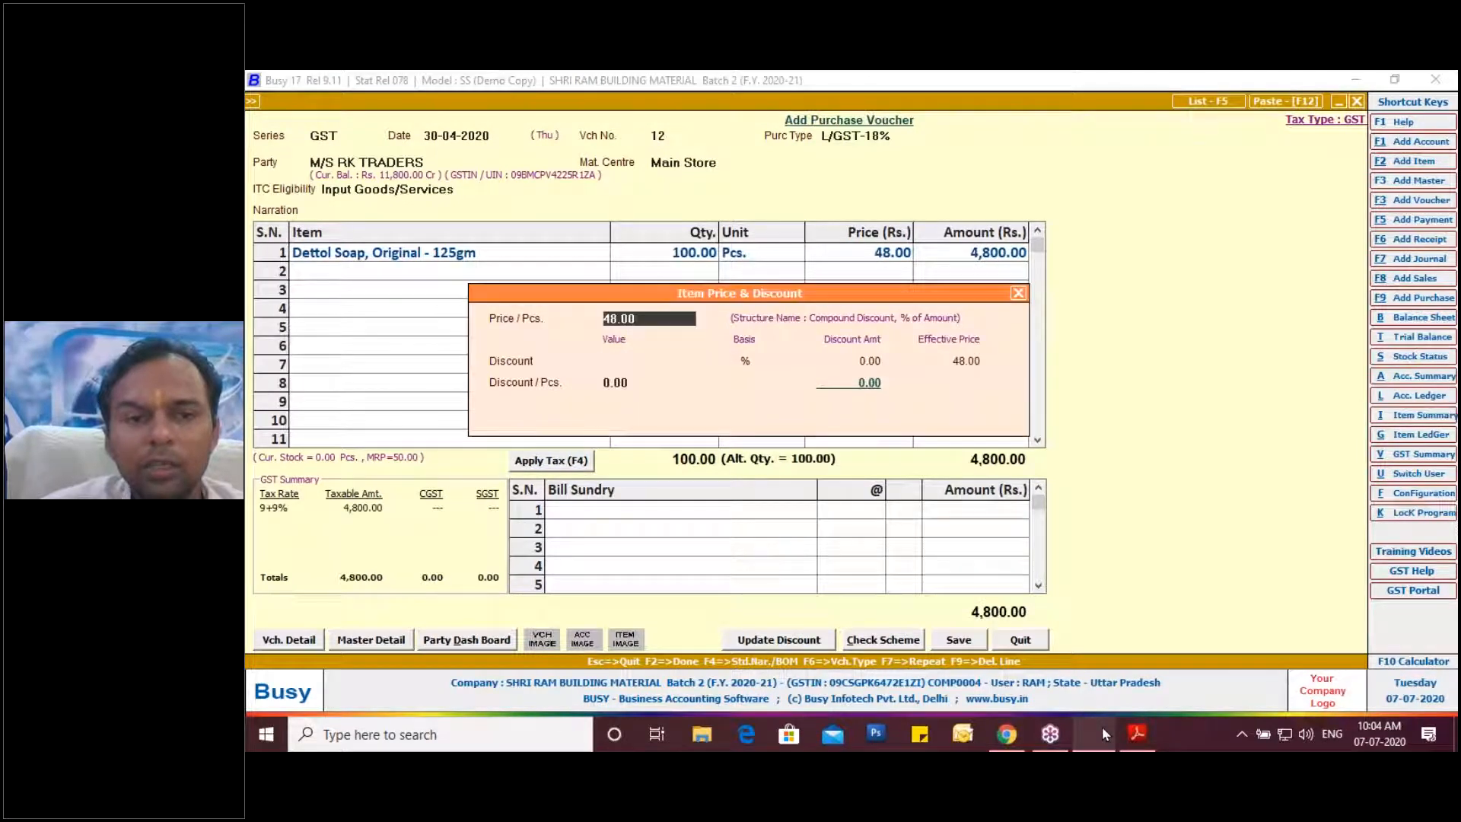
pyautogui.press('Return')
pyautogui.press('Return')
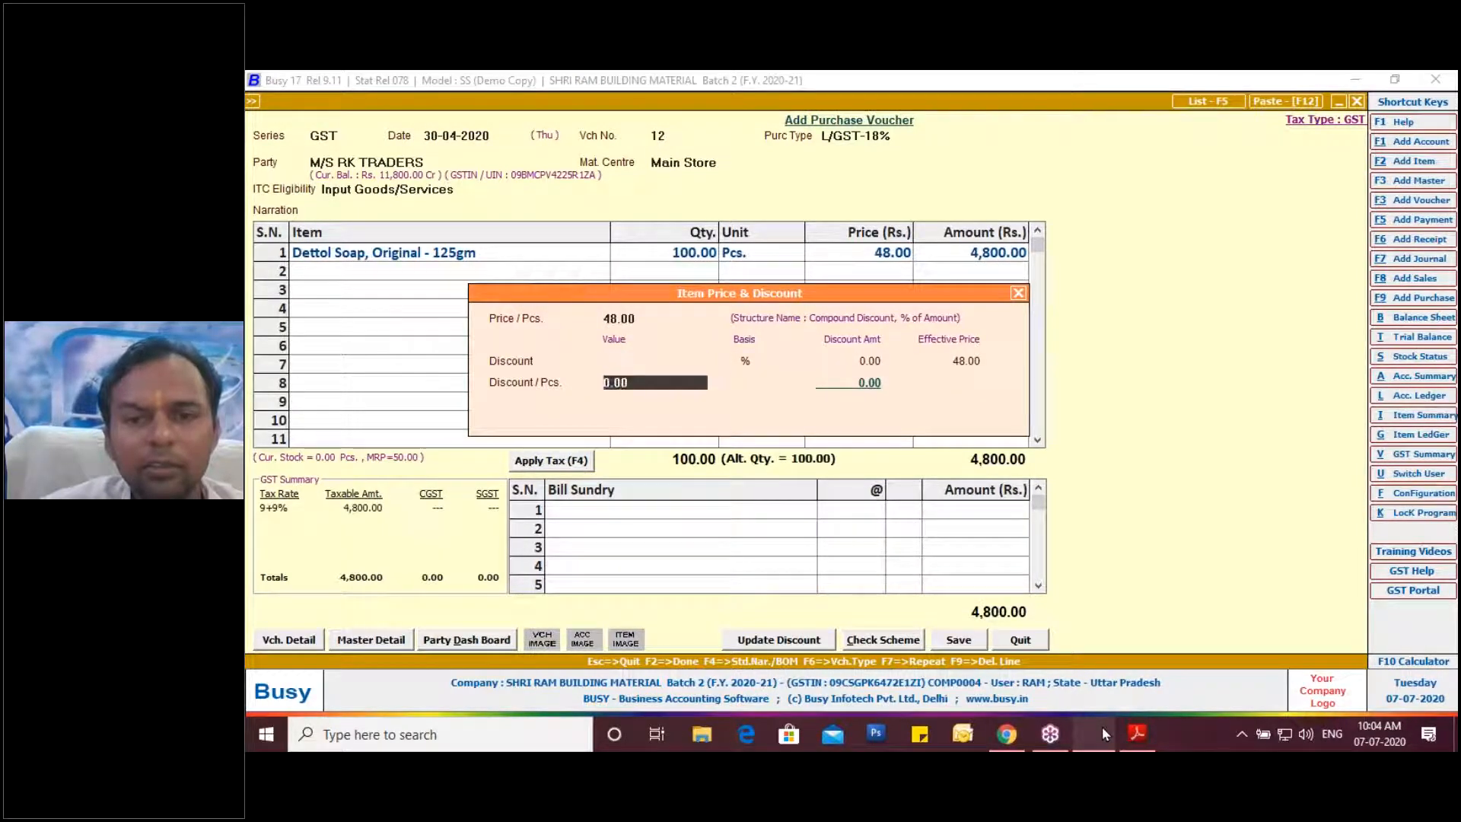
pyautogui.press('Return')
pyautogui.press('Return')
pyautogui.press('Return')
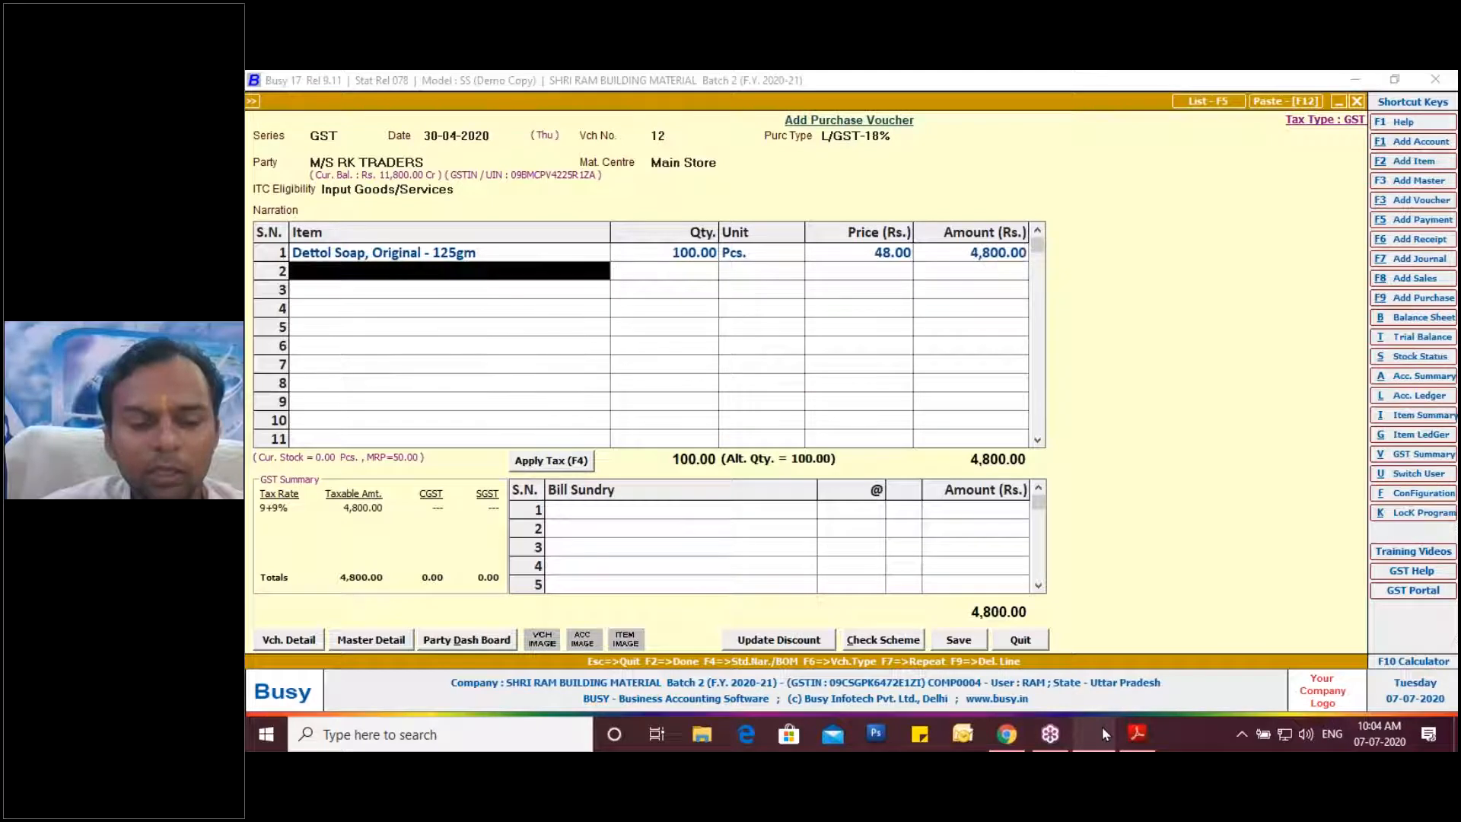
pyautogui.write('d')
pyautogui.press('Return')
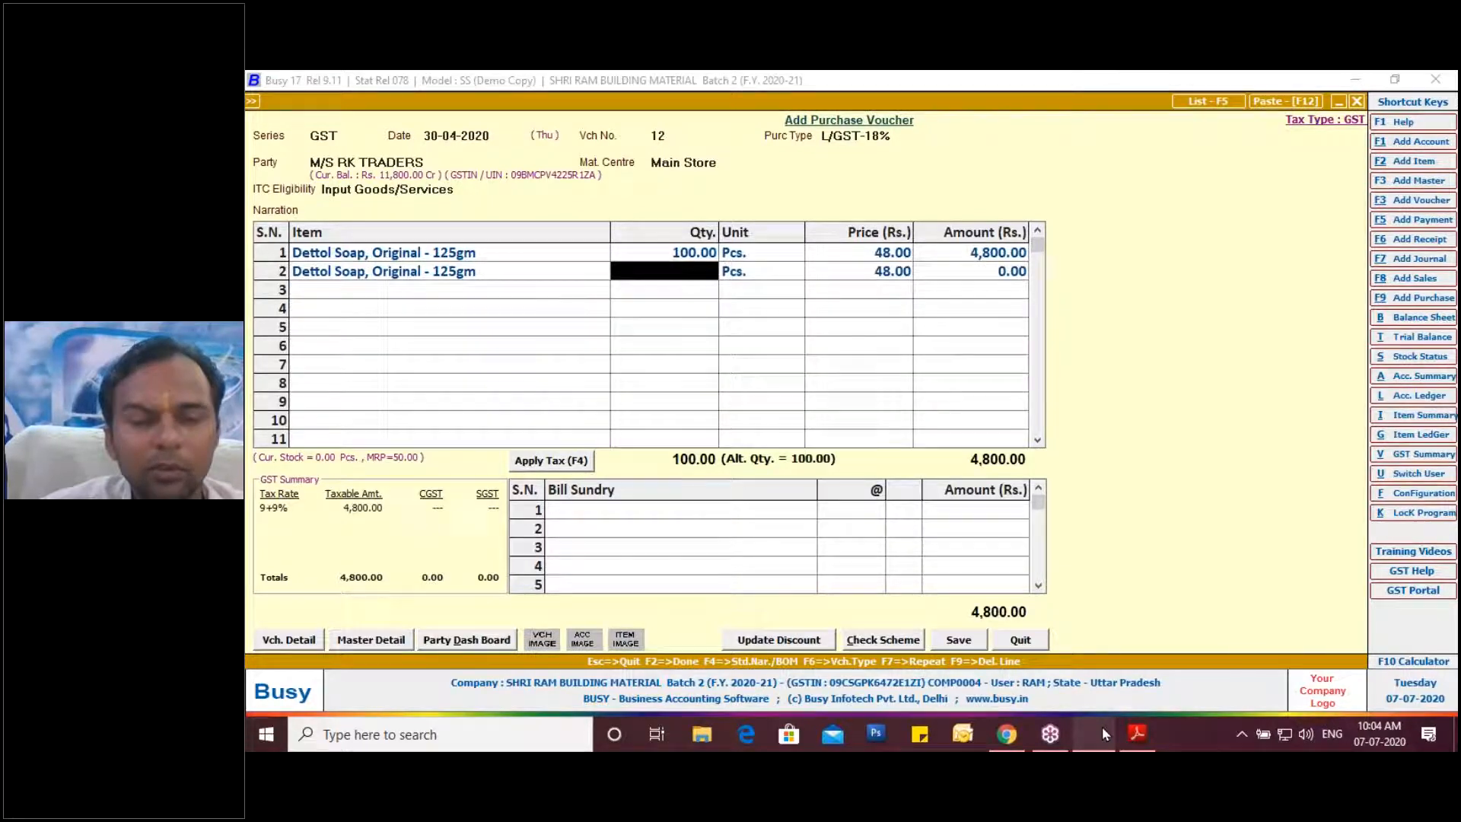
pyautogui.write('100')
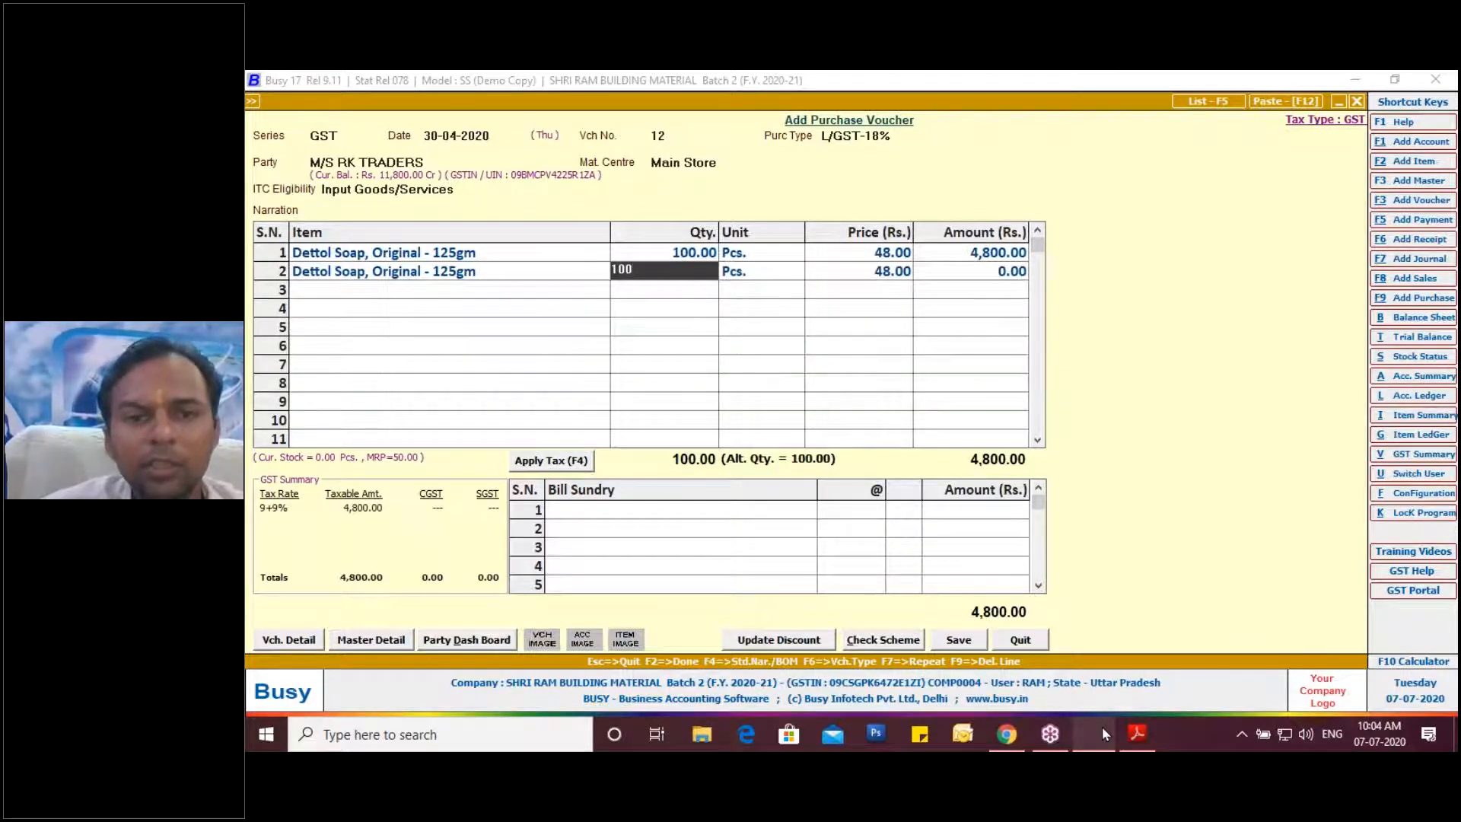
pyautogui.press('Return')
pyautogui.press('Return')
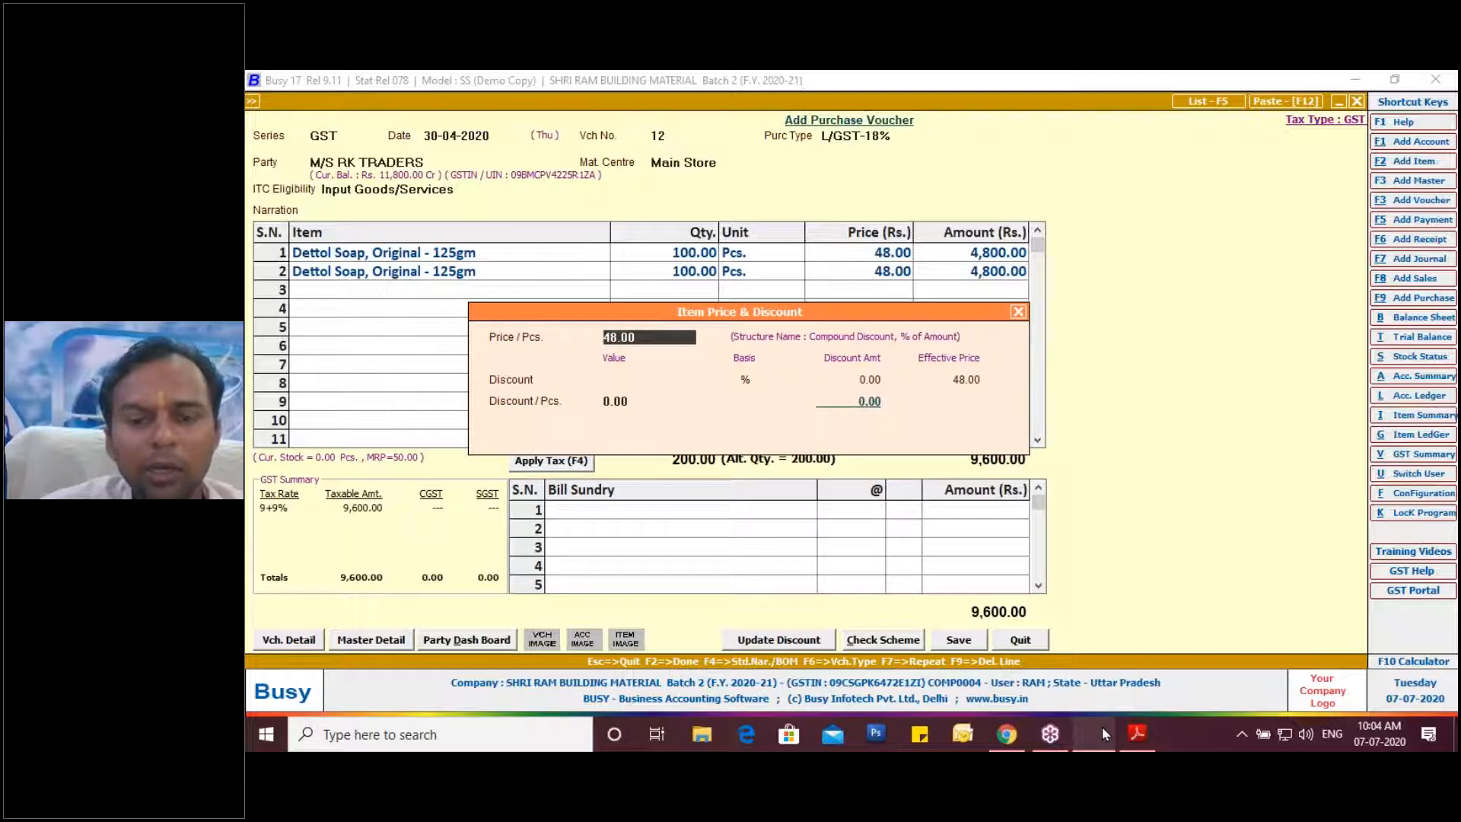
# Price the second row at 50.00, then open the first Dettol Soap line's item master.
pyautogui.click(1142, 740)
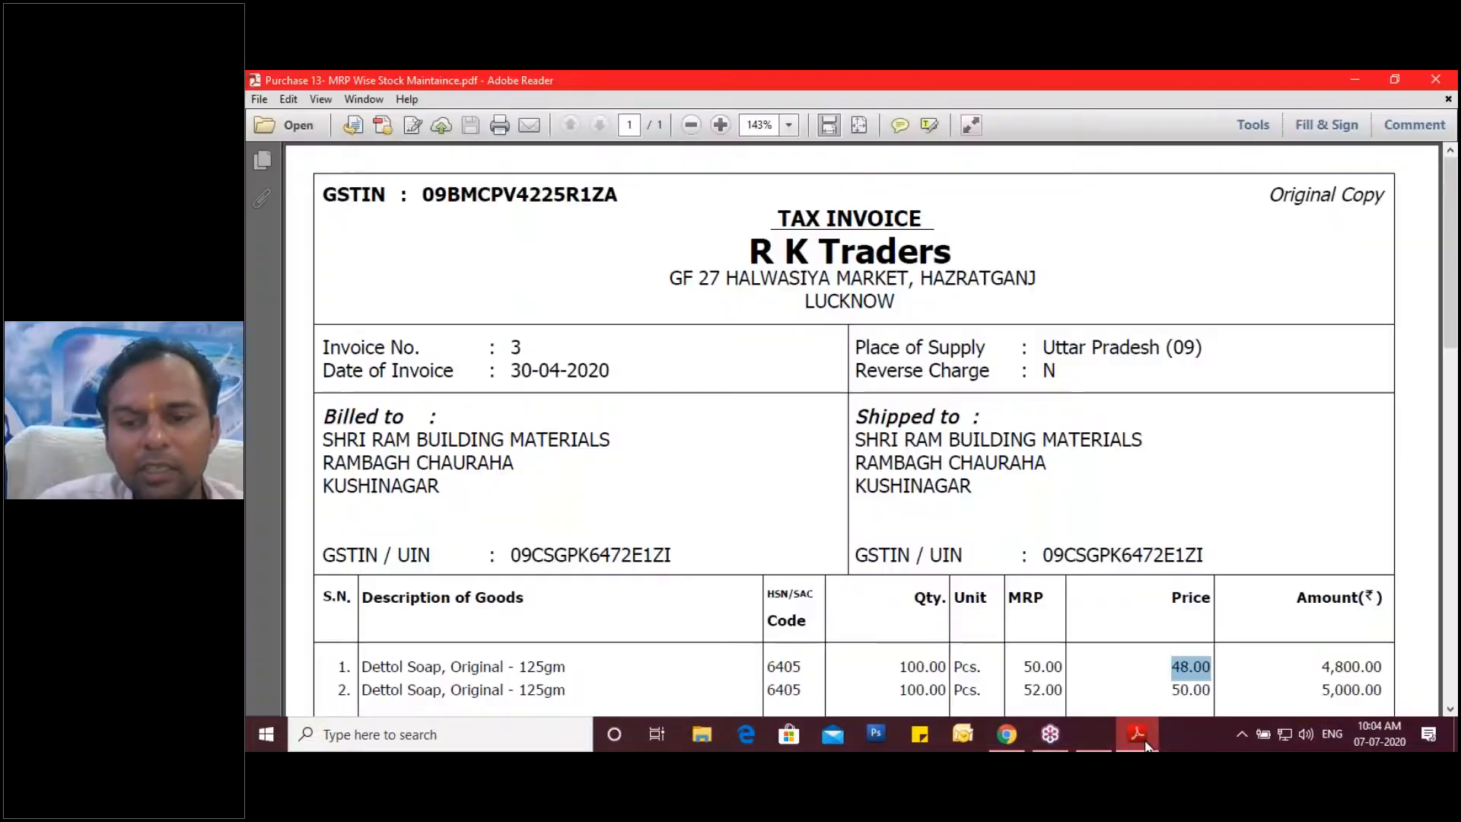
pyautogui.click(1141, 740)
pyautogui.write('50')
pyautogui.press('Return')
pyautogui.press('Return')
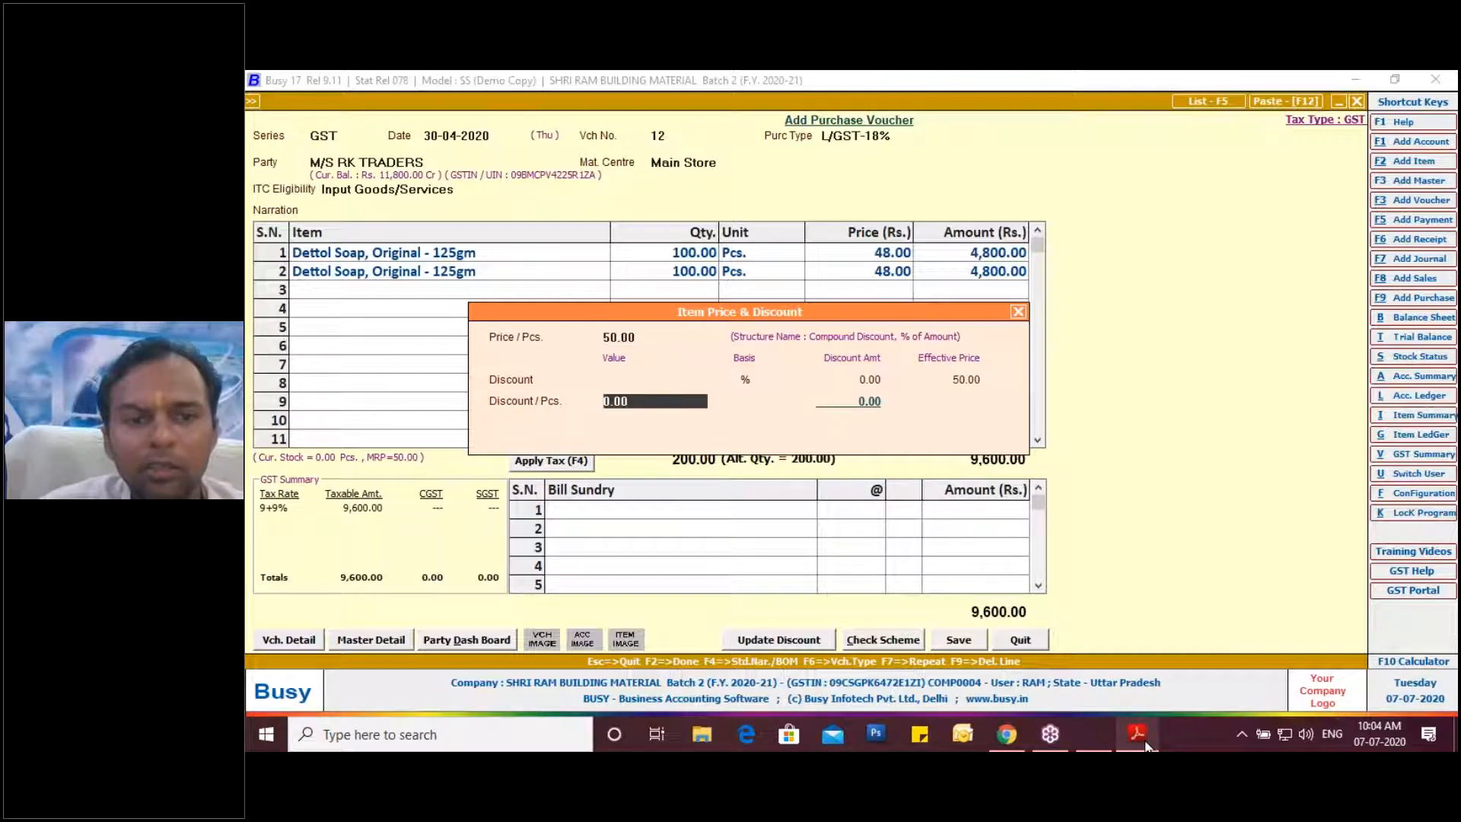
pyautogui.press('Return')
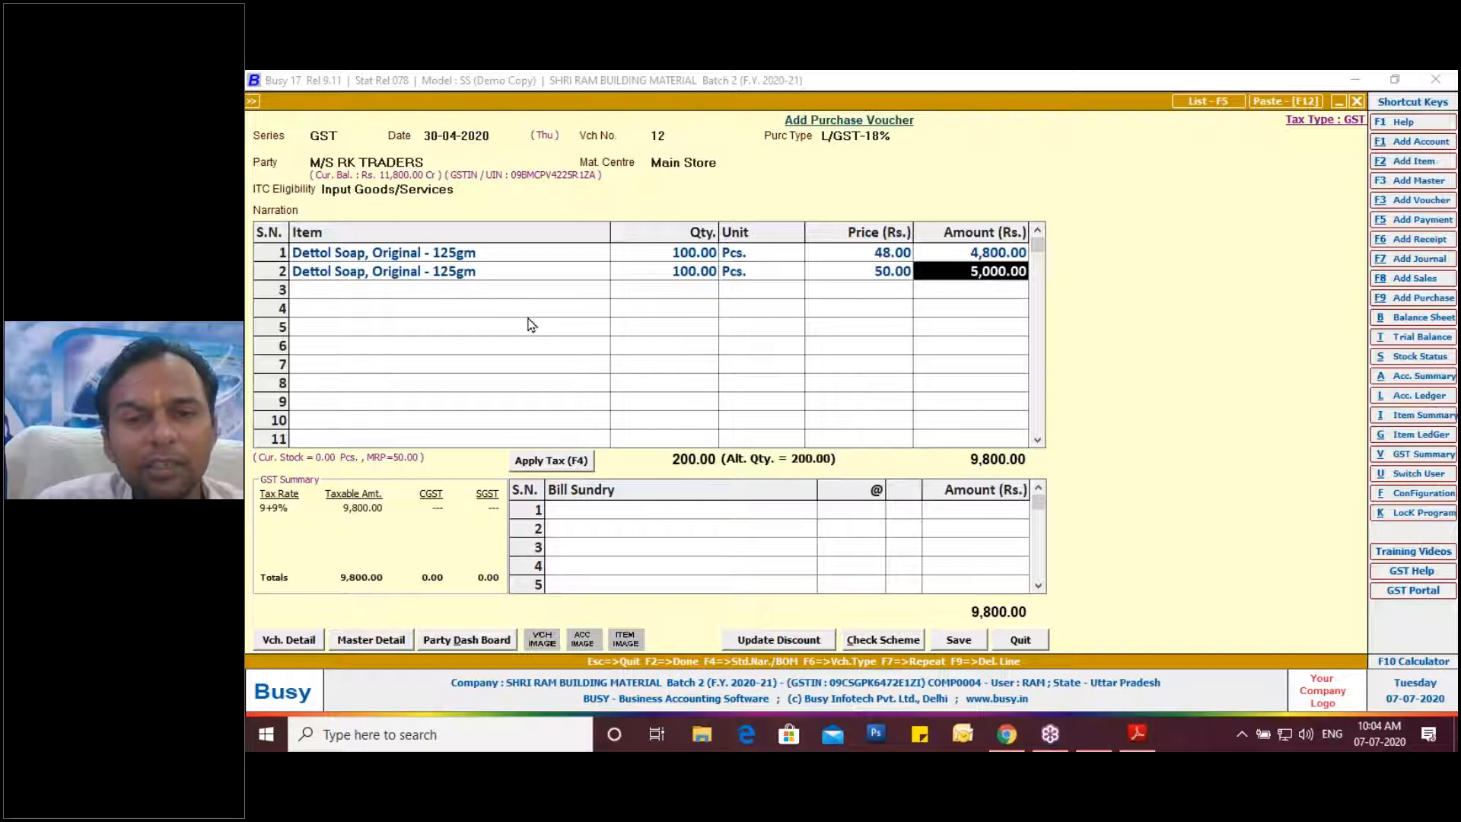
pyautogui.click(467, 255)
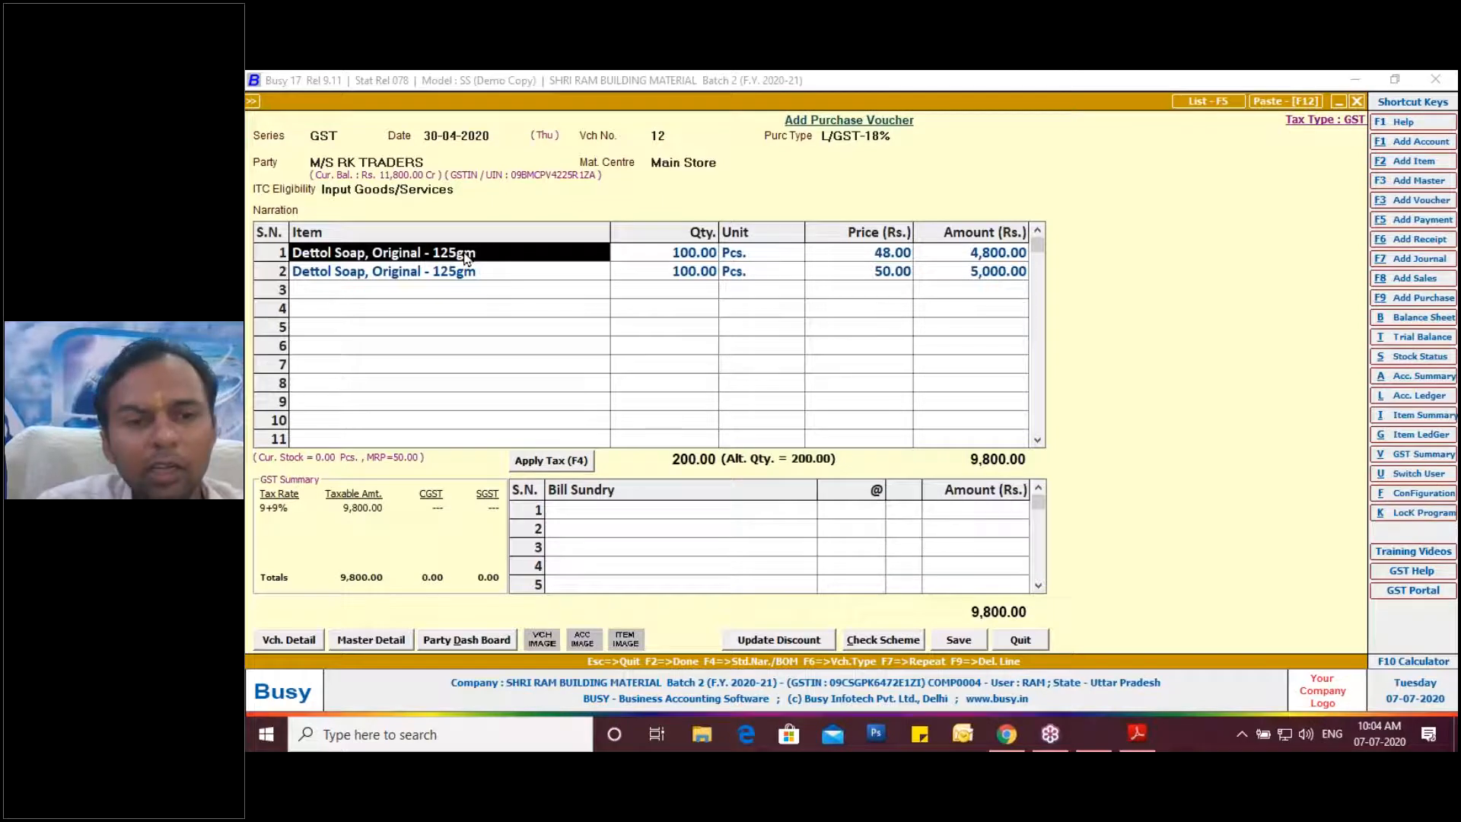
pyautogui.hotkey('ctrl', 'Return')
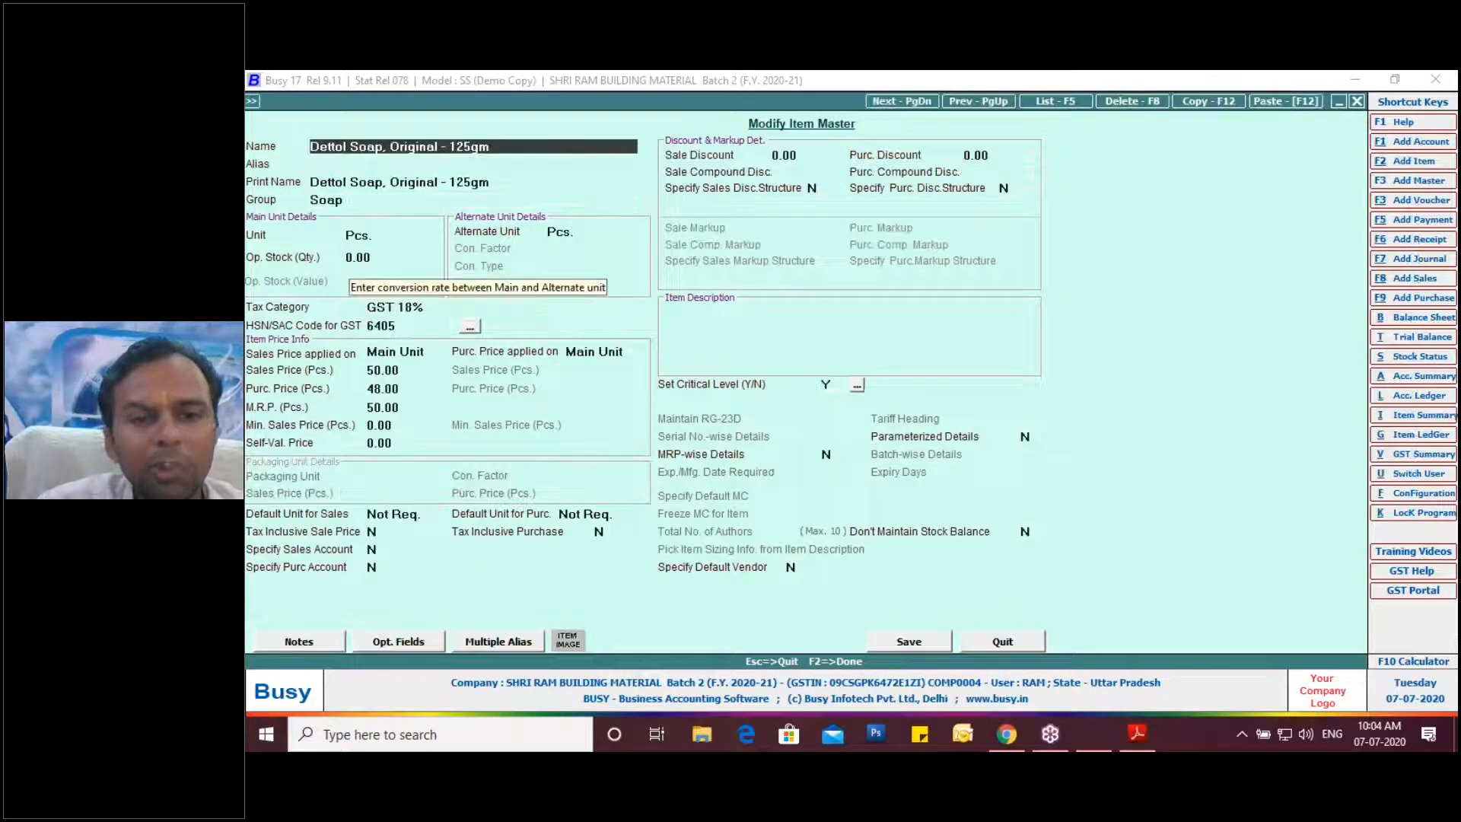
# Set MRP-wise Details to Y for Dettol Soap and save the item master.
pyautogui.click(832, 457)
pyautogui.write('Y')
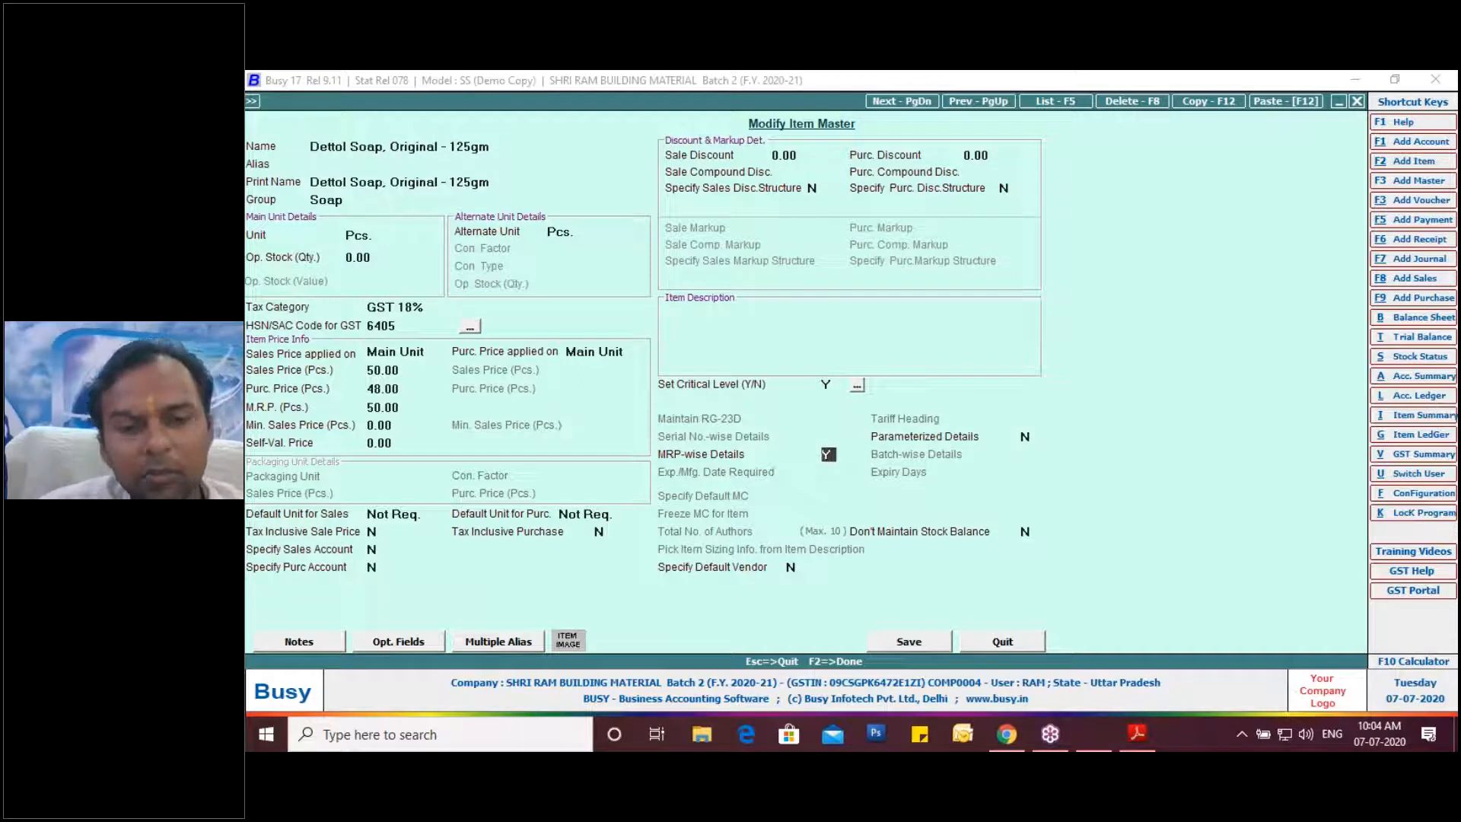
pyautogui.press('Return')
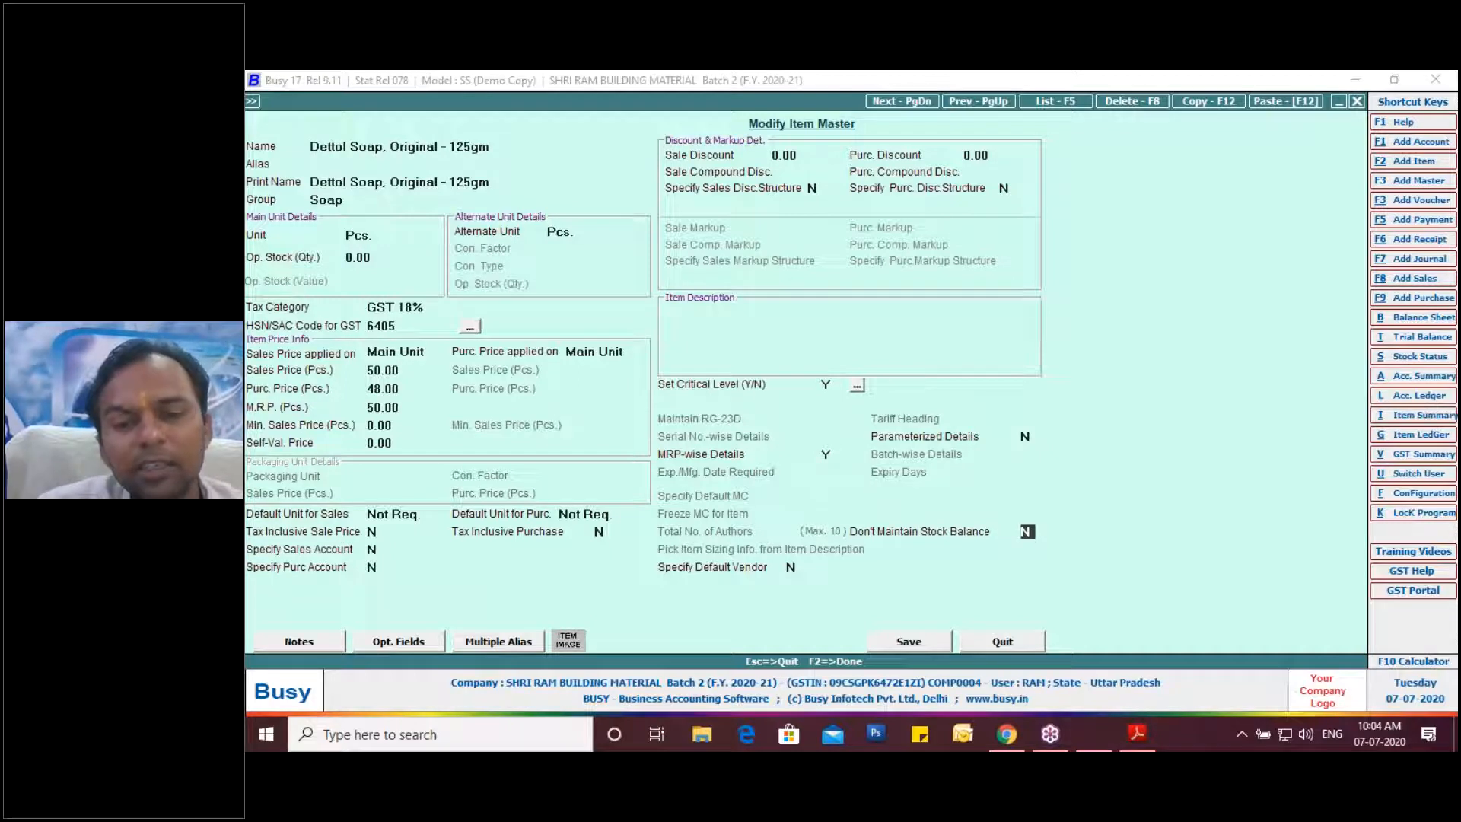
pyautogui.click(905, 644)
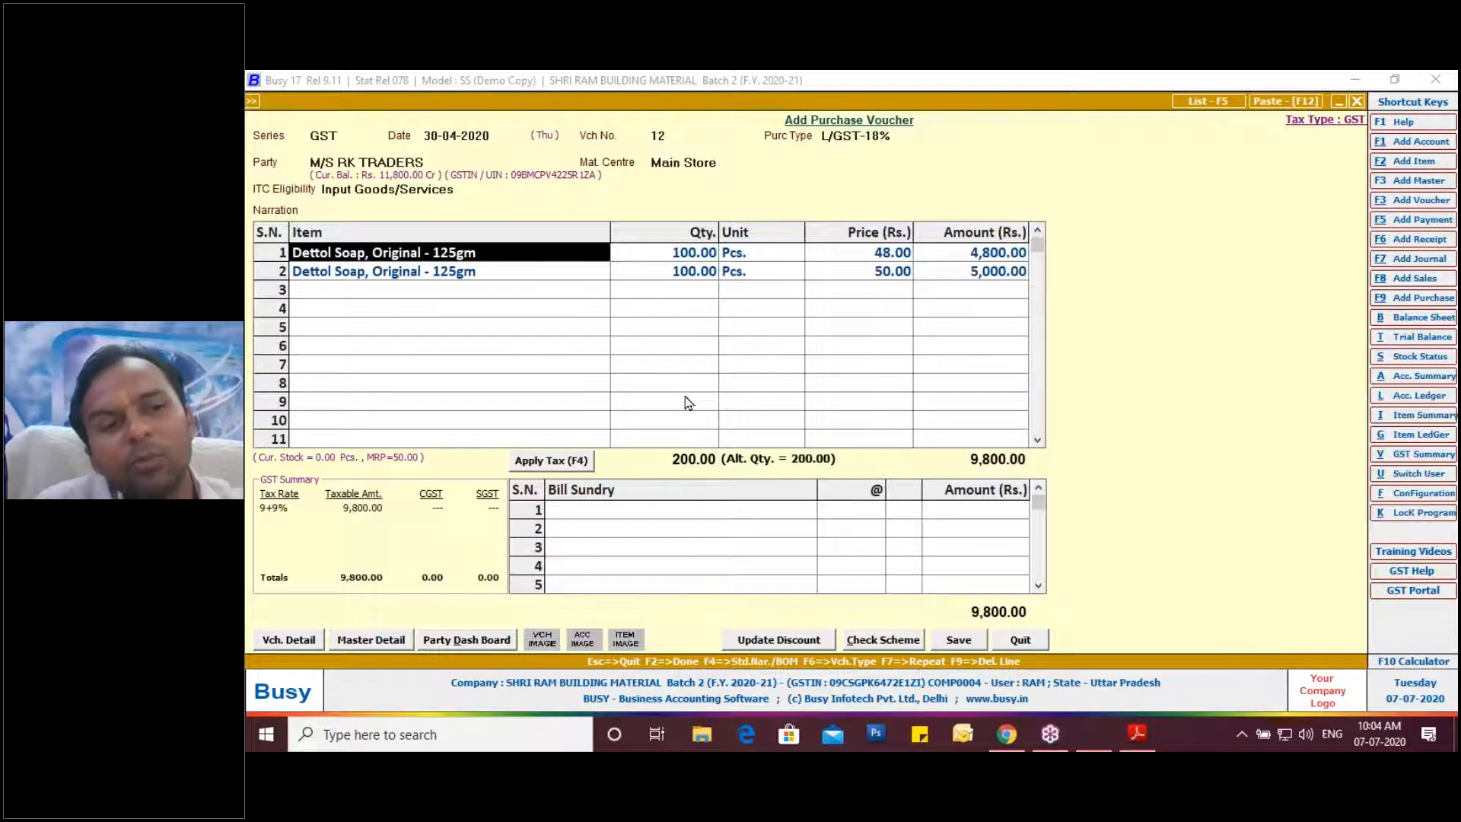
# Delete both item lines and re-add Dettol Soap at MRP 50.00 with quantity 100.
pyautogui.press('F9')
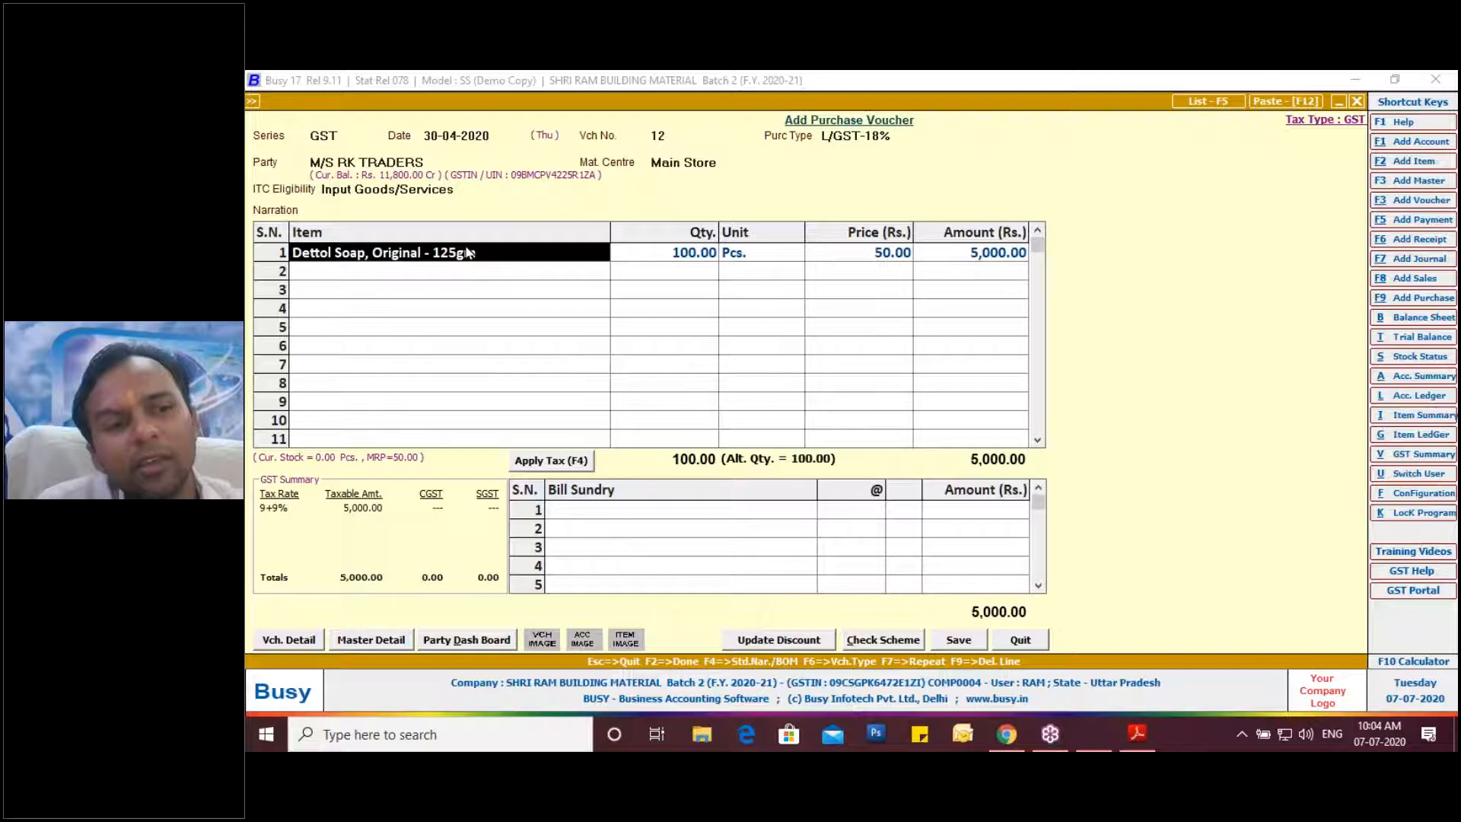
pyautogui.press('F9')
pyautogui.press('space')
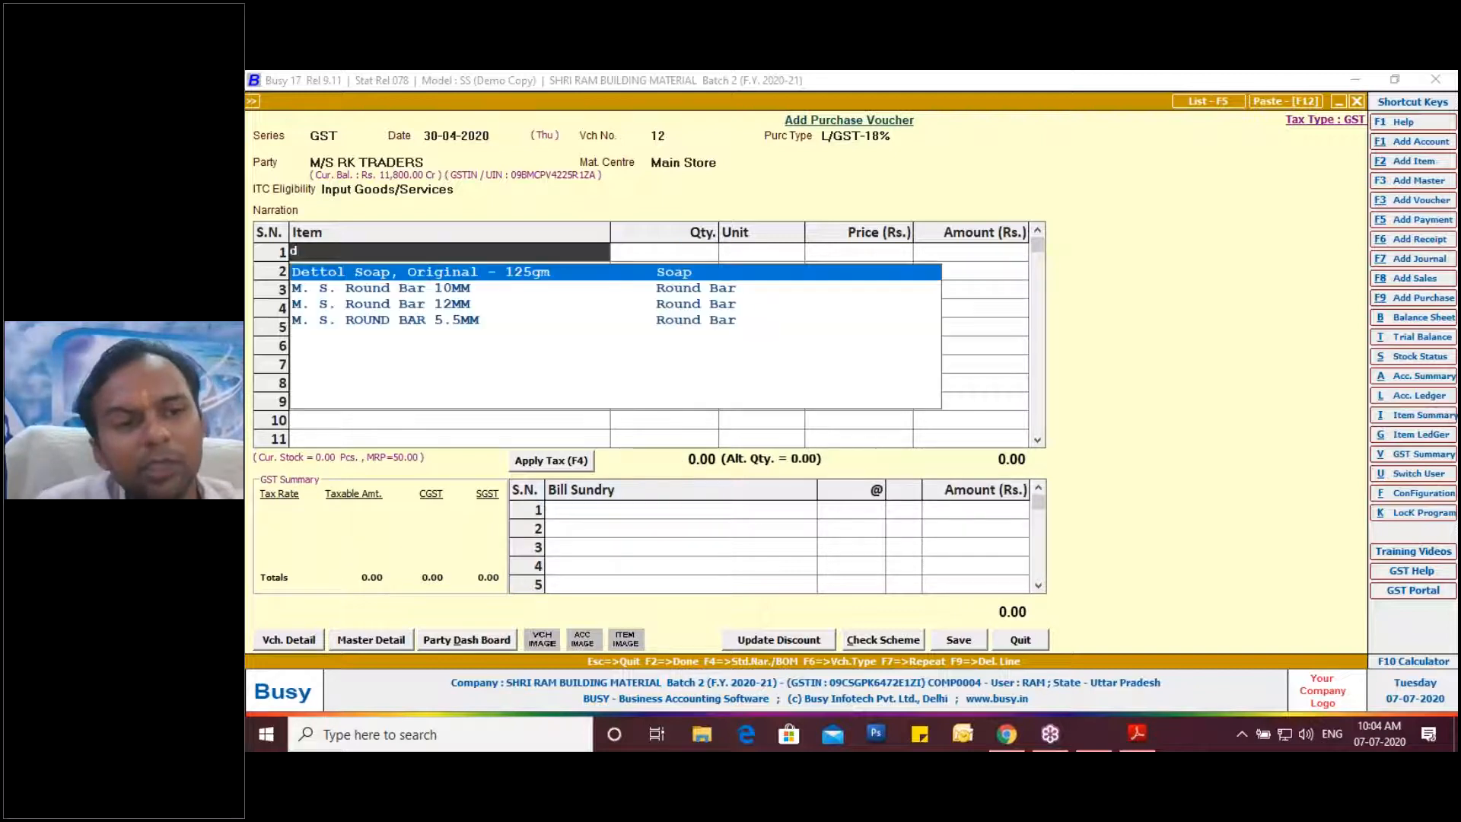
pyautogui.press('Return')
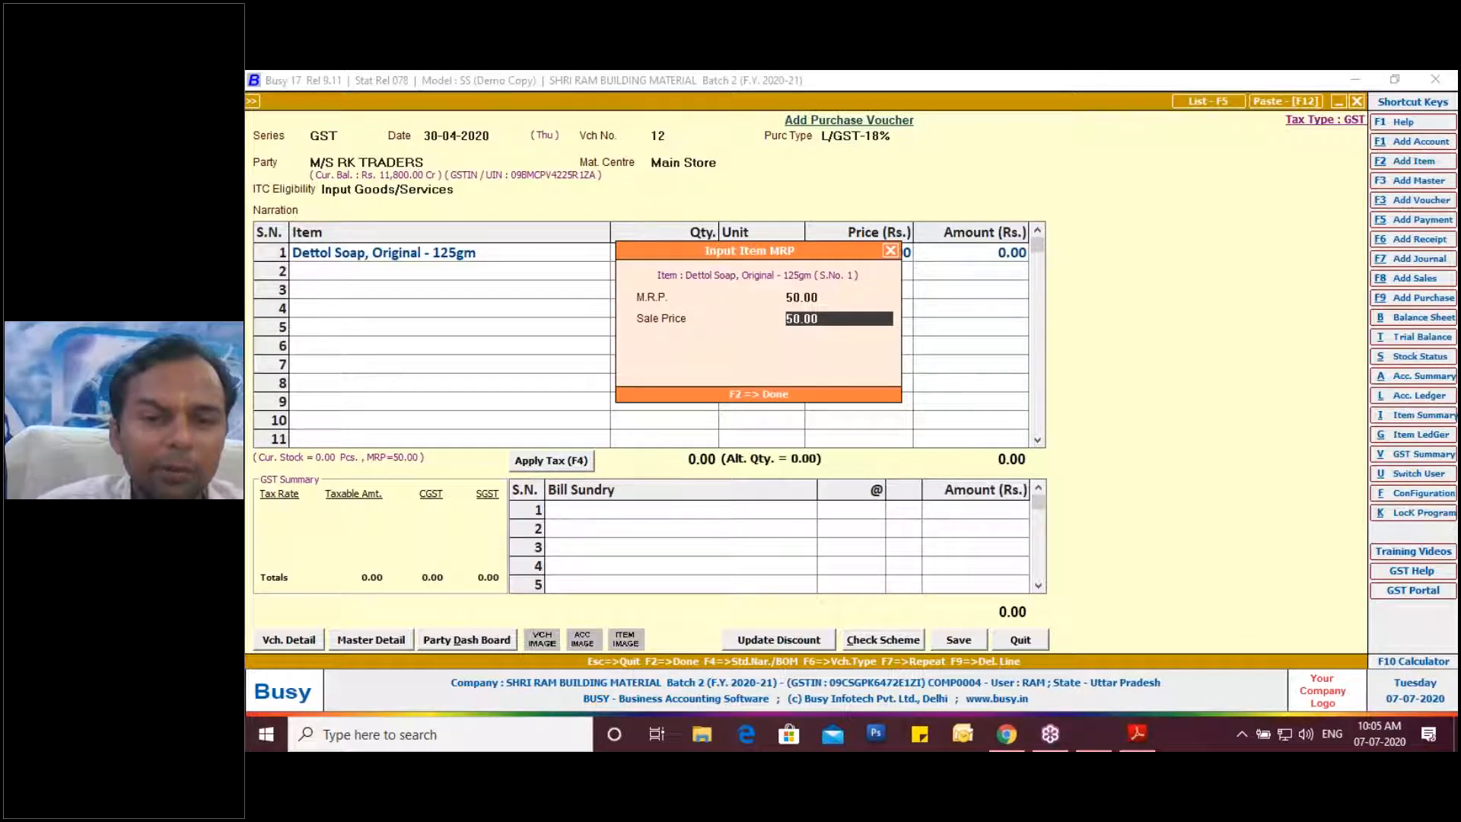
pyautogui.press('Return')
pyautogui.write('100')
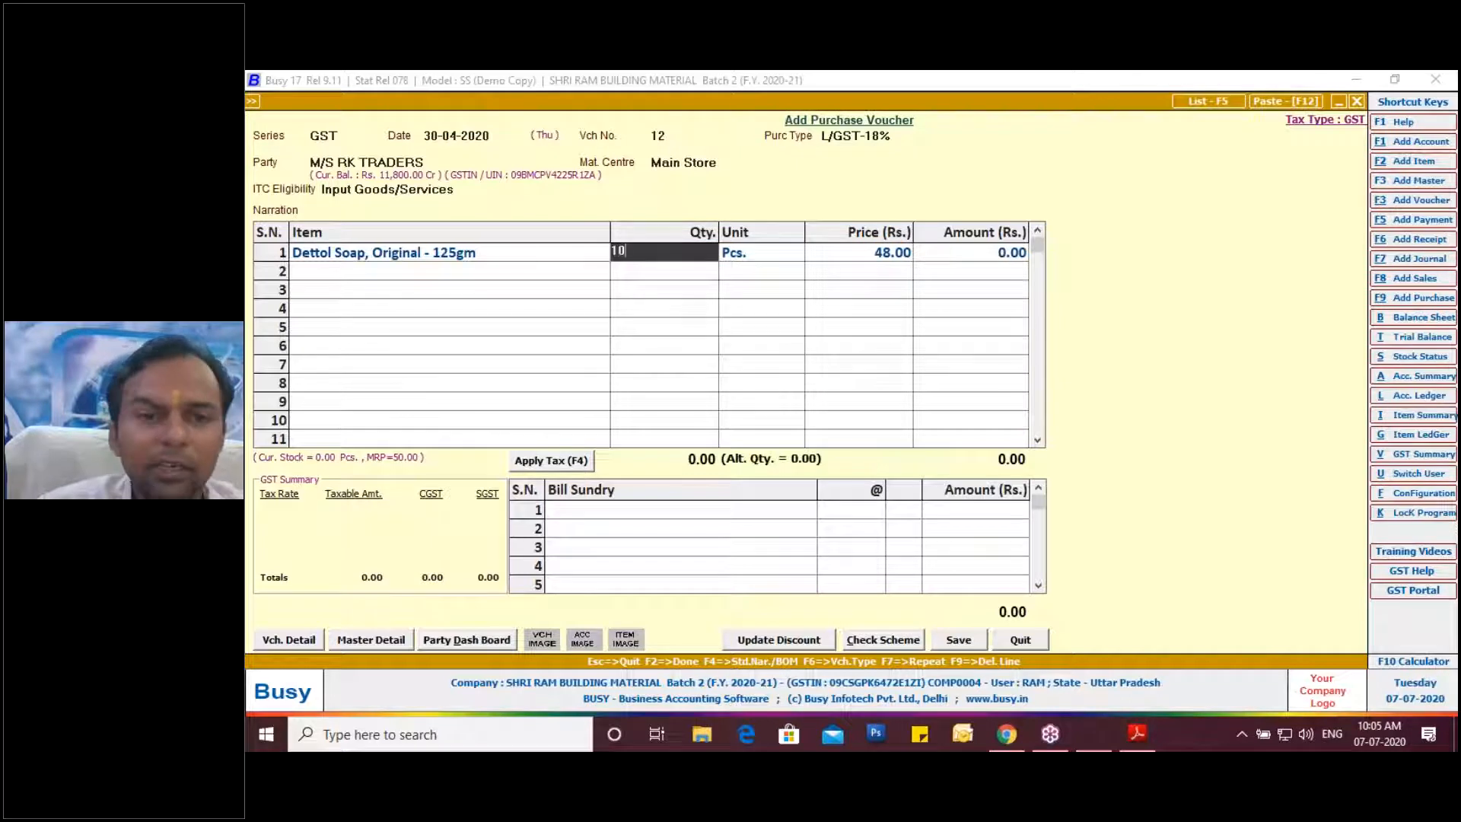
pyautogui.press('Return')
pyautogui.press('Return')
pyautogui.press('Return')
pyautogui.press('Return')
pyautogui.press('Return')
# Add a second Dettol Soap line with MRP 52, quantity 100 and price 50.
pyautogui.press('Return')
pyautogui.press('Return')
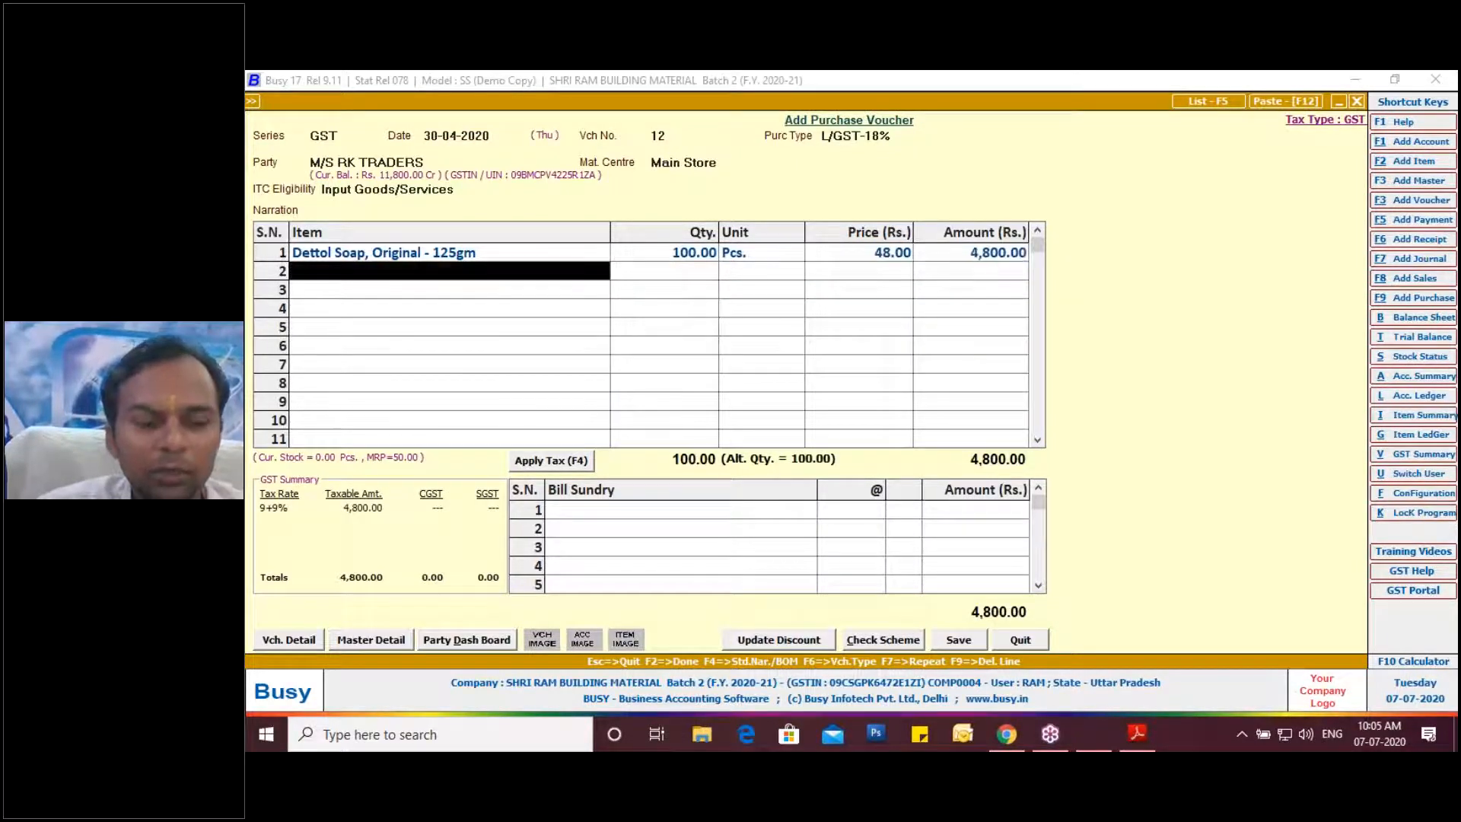
pyautogui.press('space')
pyautogui.press('Return')
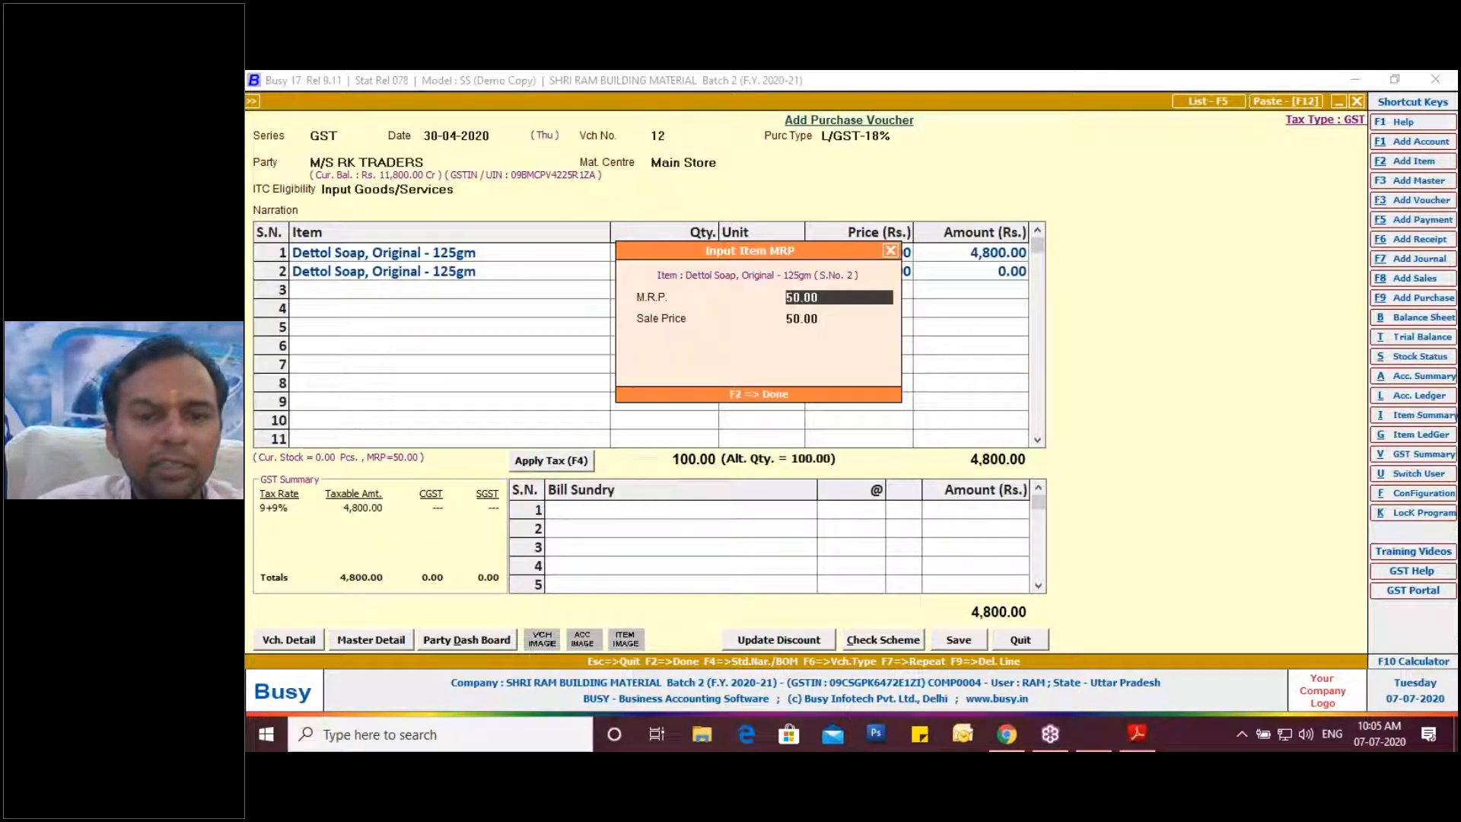
pyautogui.write('52')
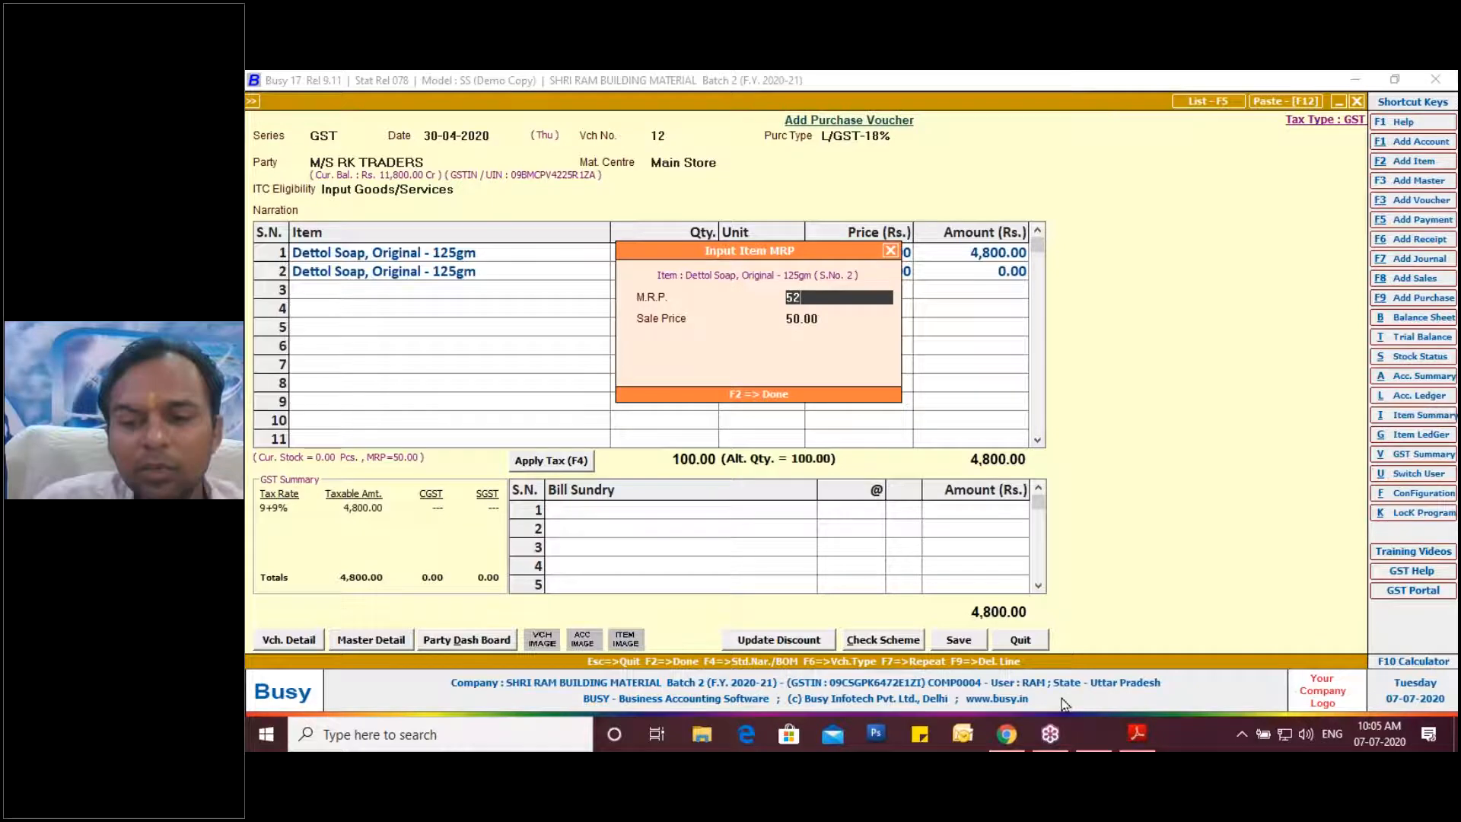
pyautogui.click(1136, 736)
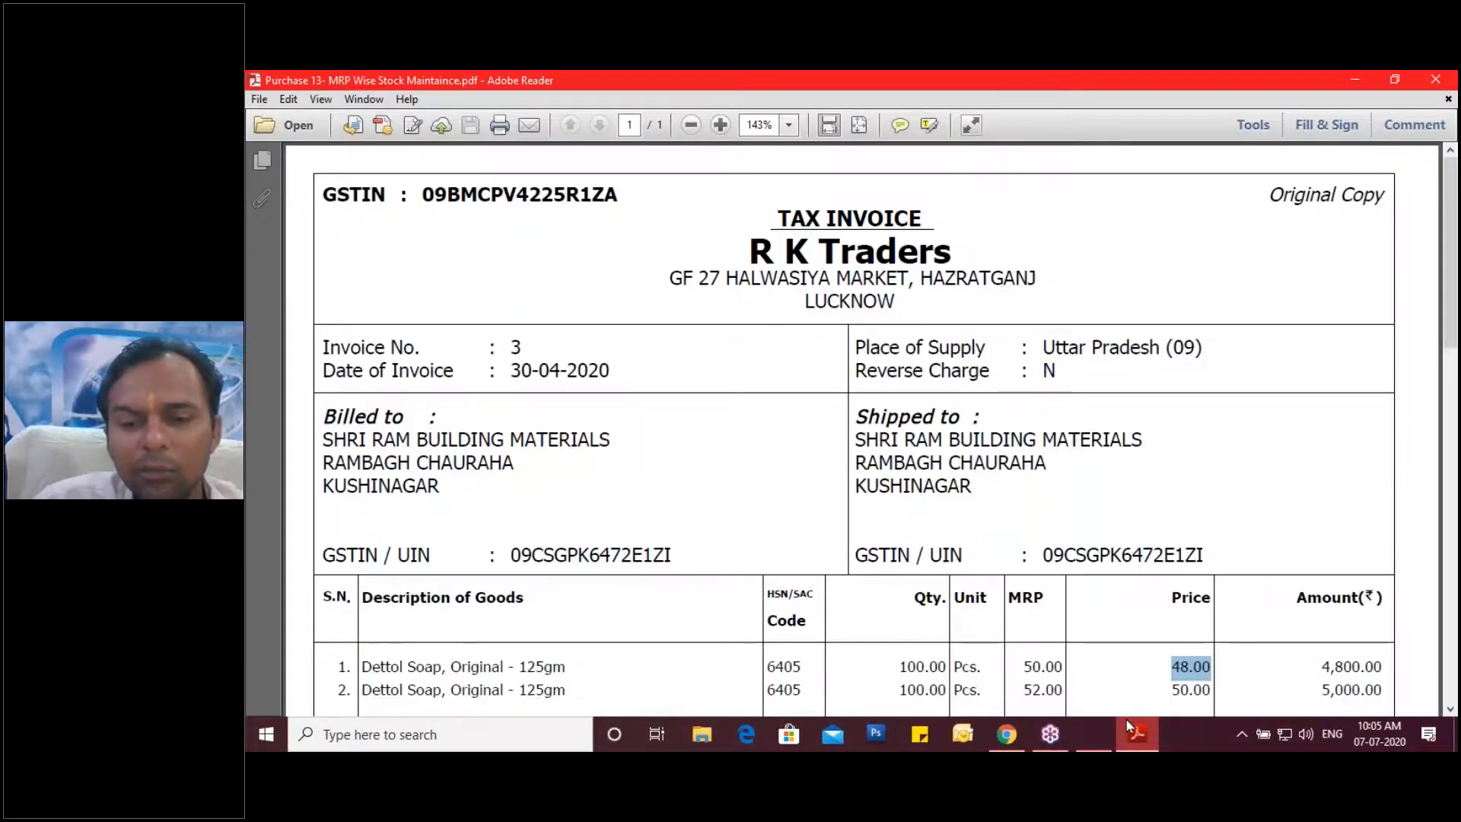
pyautogui.click(1134, 733)
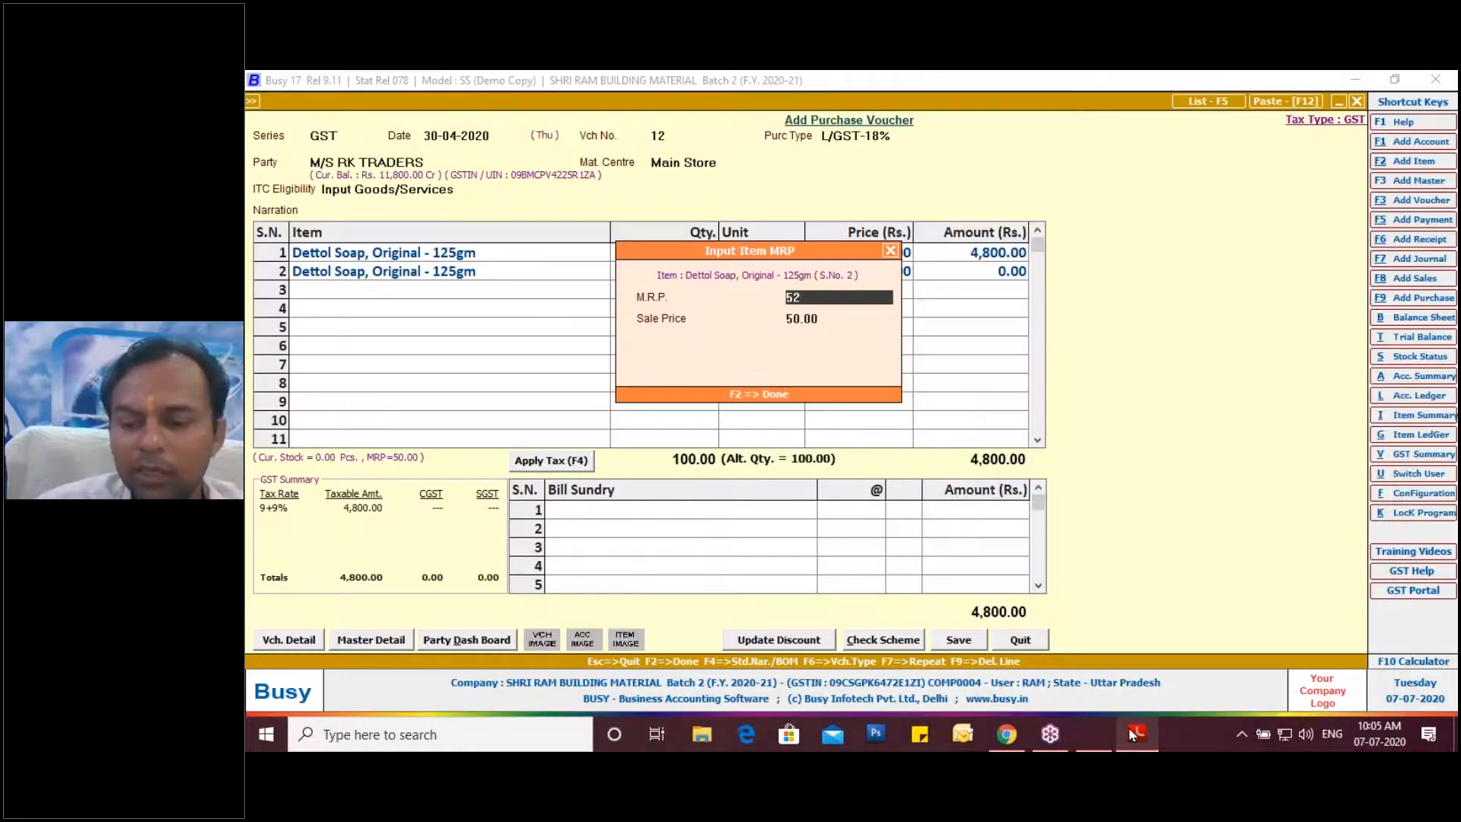
pyautogui.press('Return')
pyautogui.write('52')
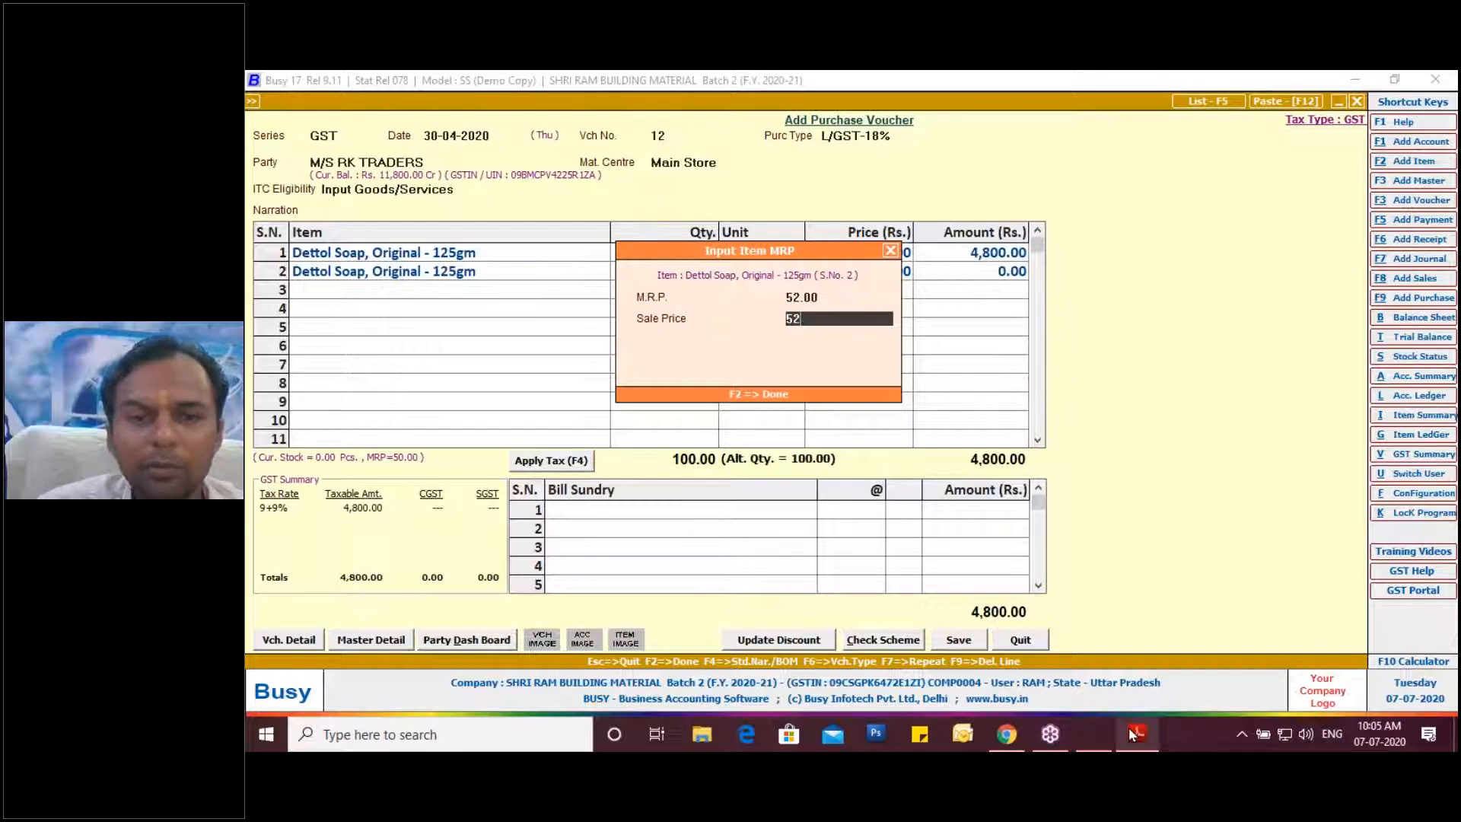
pyautogui.press('Return')
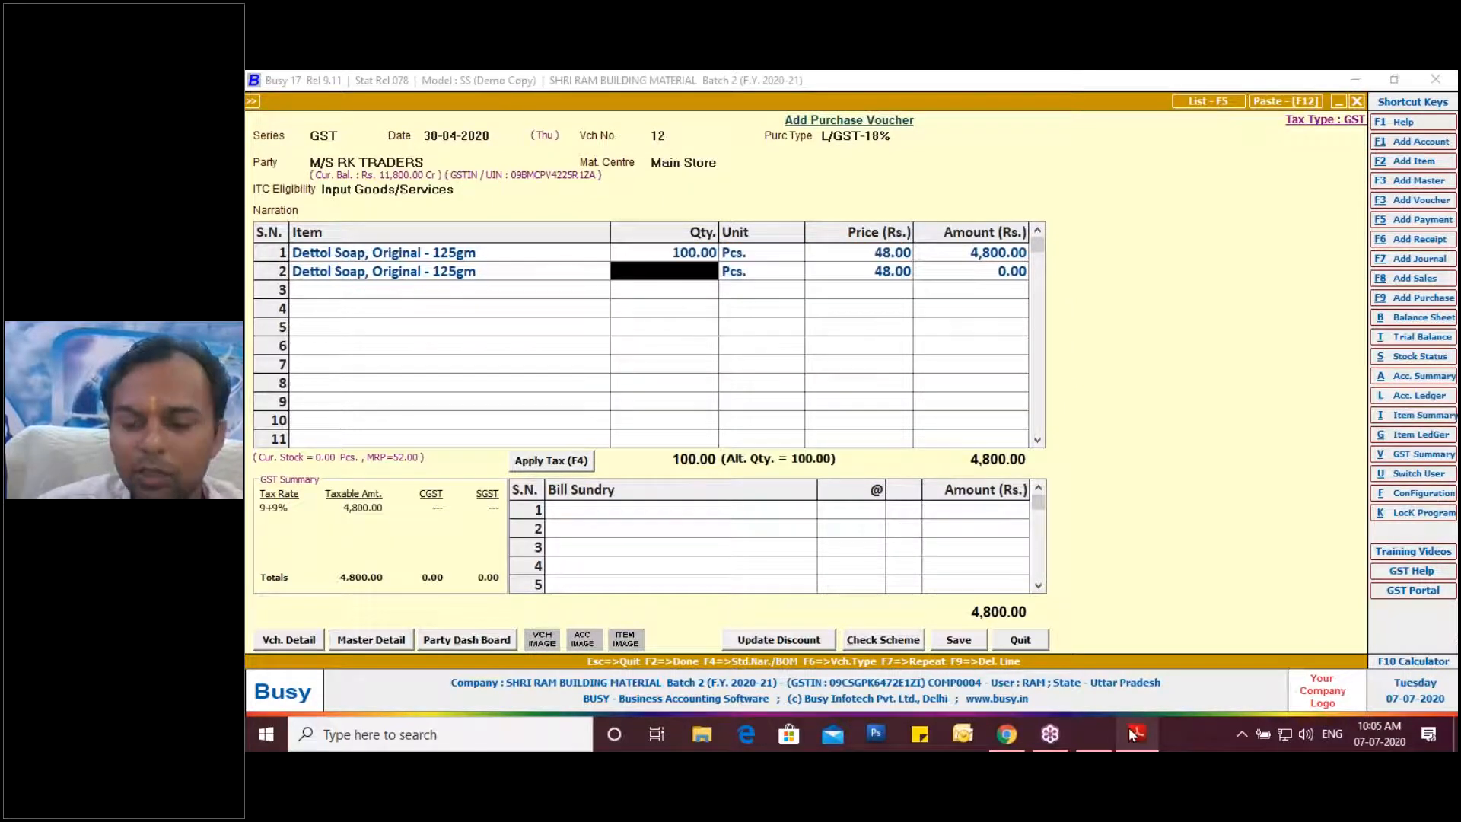
pyautogui.write('100')
pyautogui.press('Return')
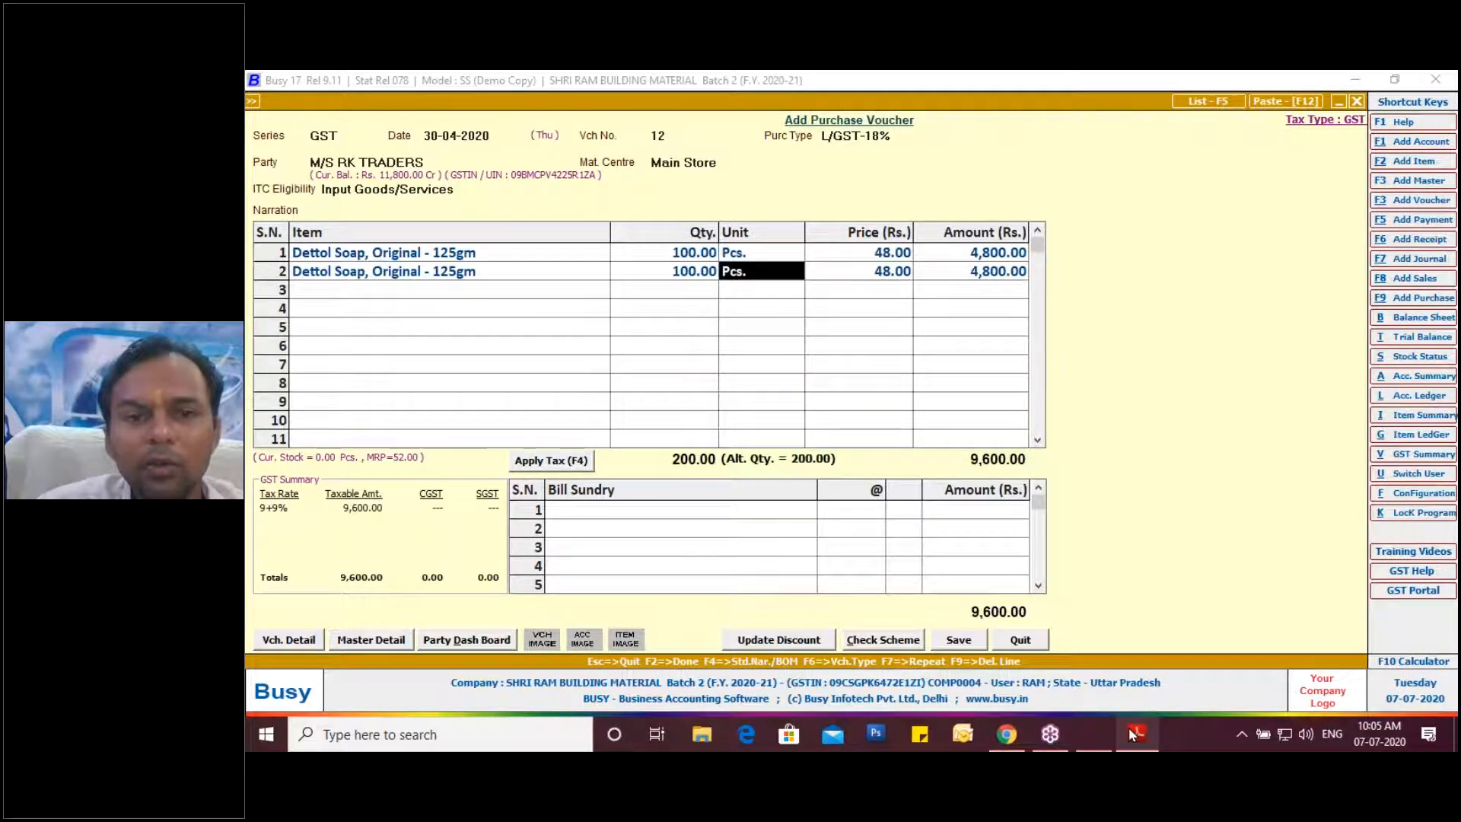
pyautogui.press('Return')
pyautogui.write('50')
pyautogui.press('Return')
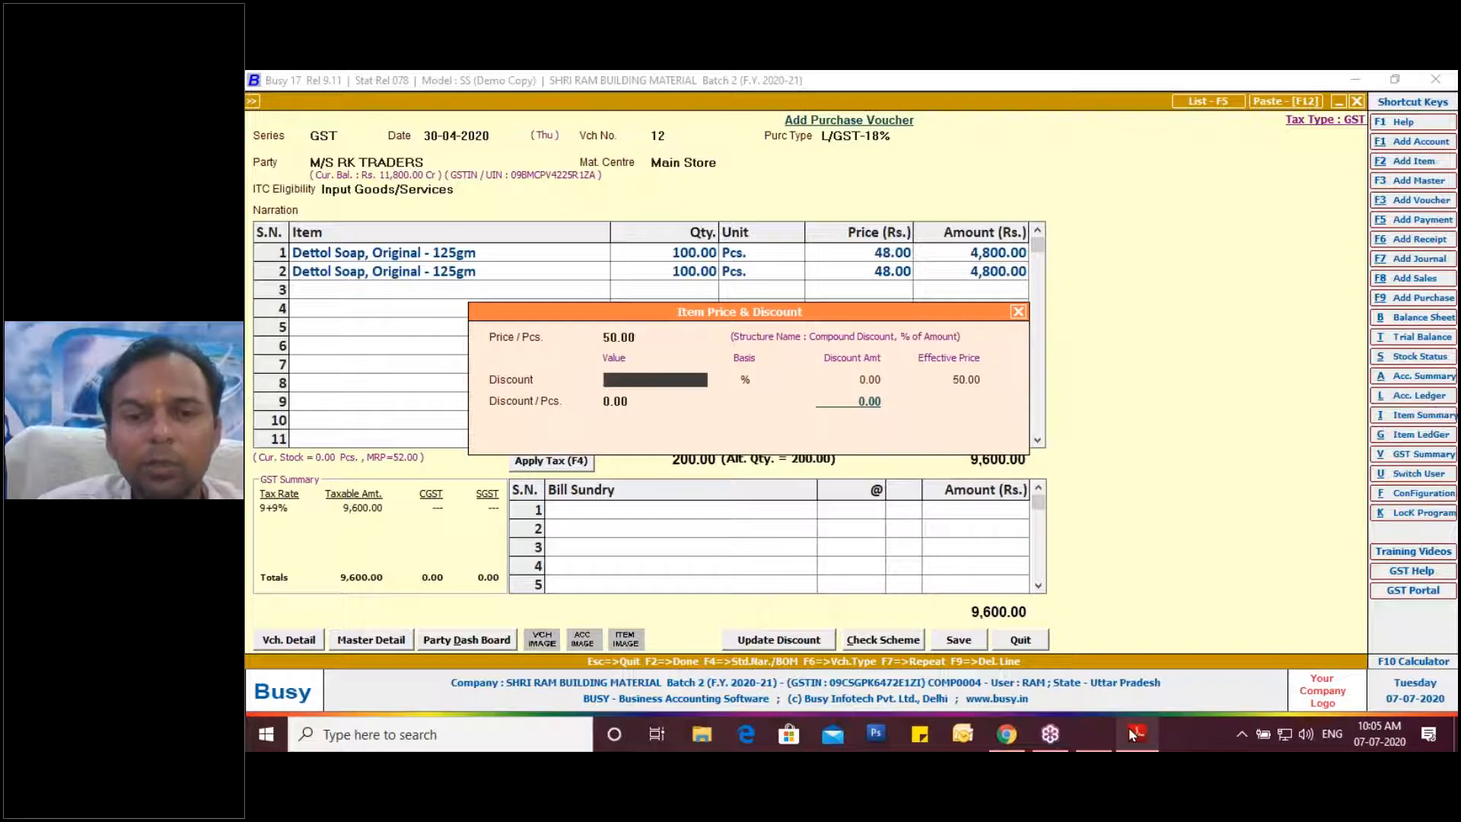
# Complete the 50.00 price entry and apply 9% CGST and SGST, totalling 11,564.00.
pyautogui.press('Return')
pyautogui.press('Return')
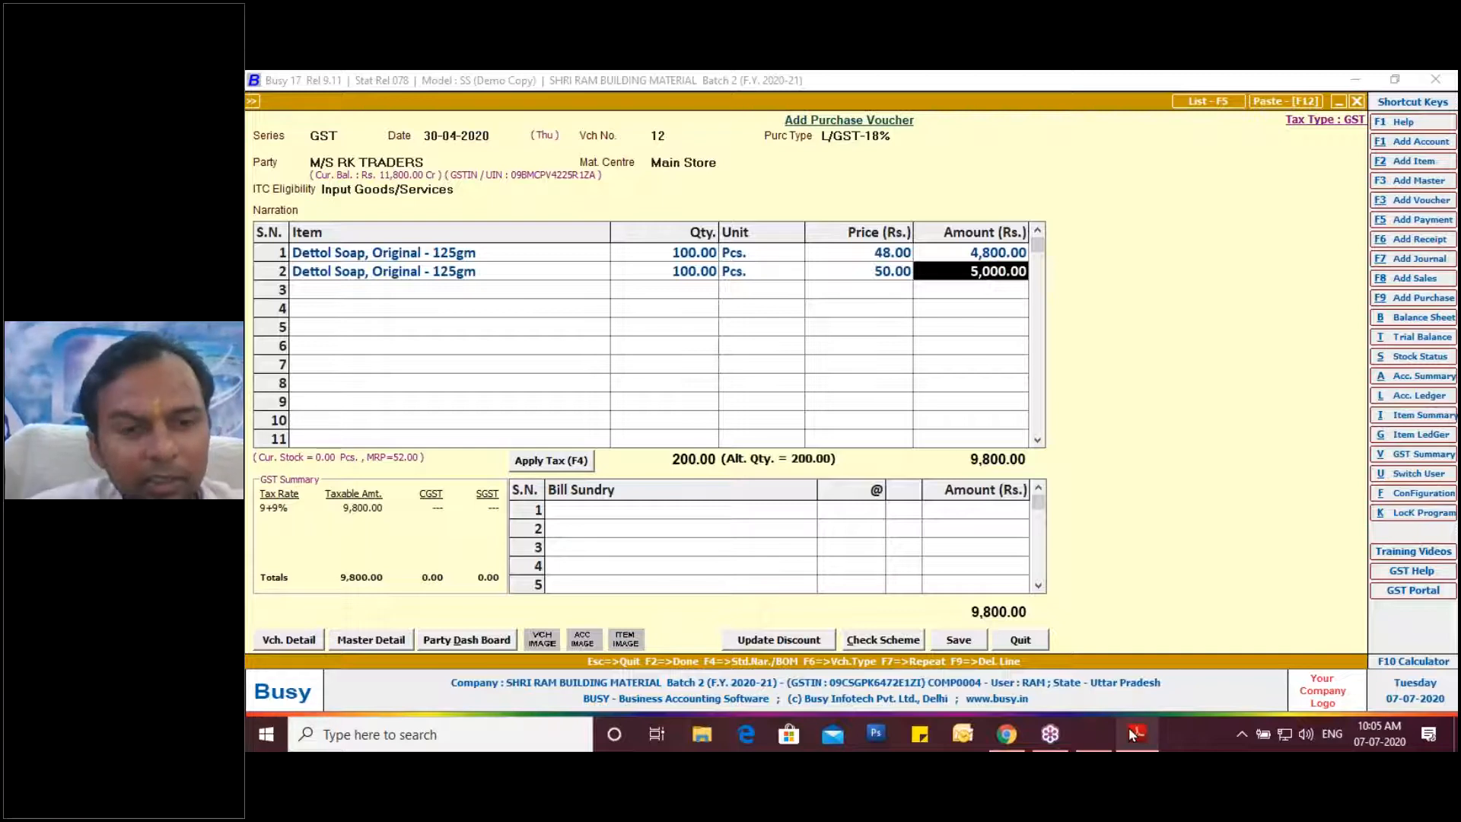
pyautogui.press('Tab')
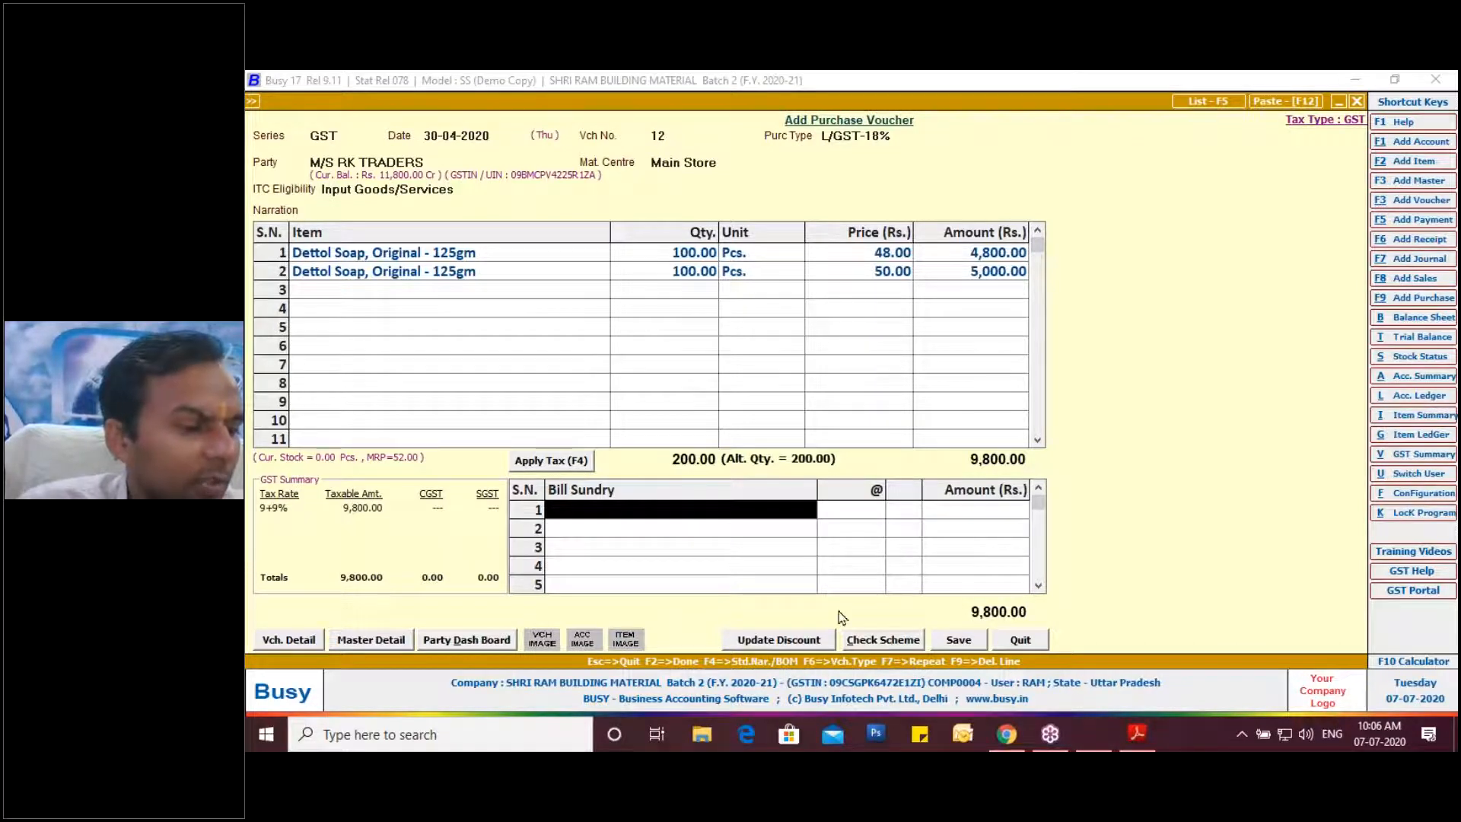
pyautogui.click(580, 466)
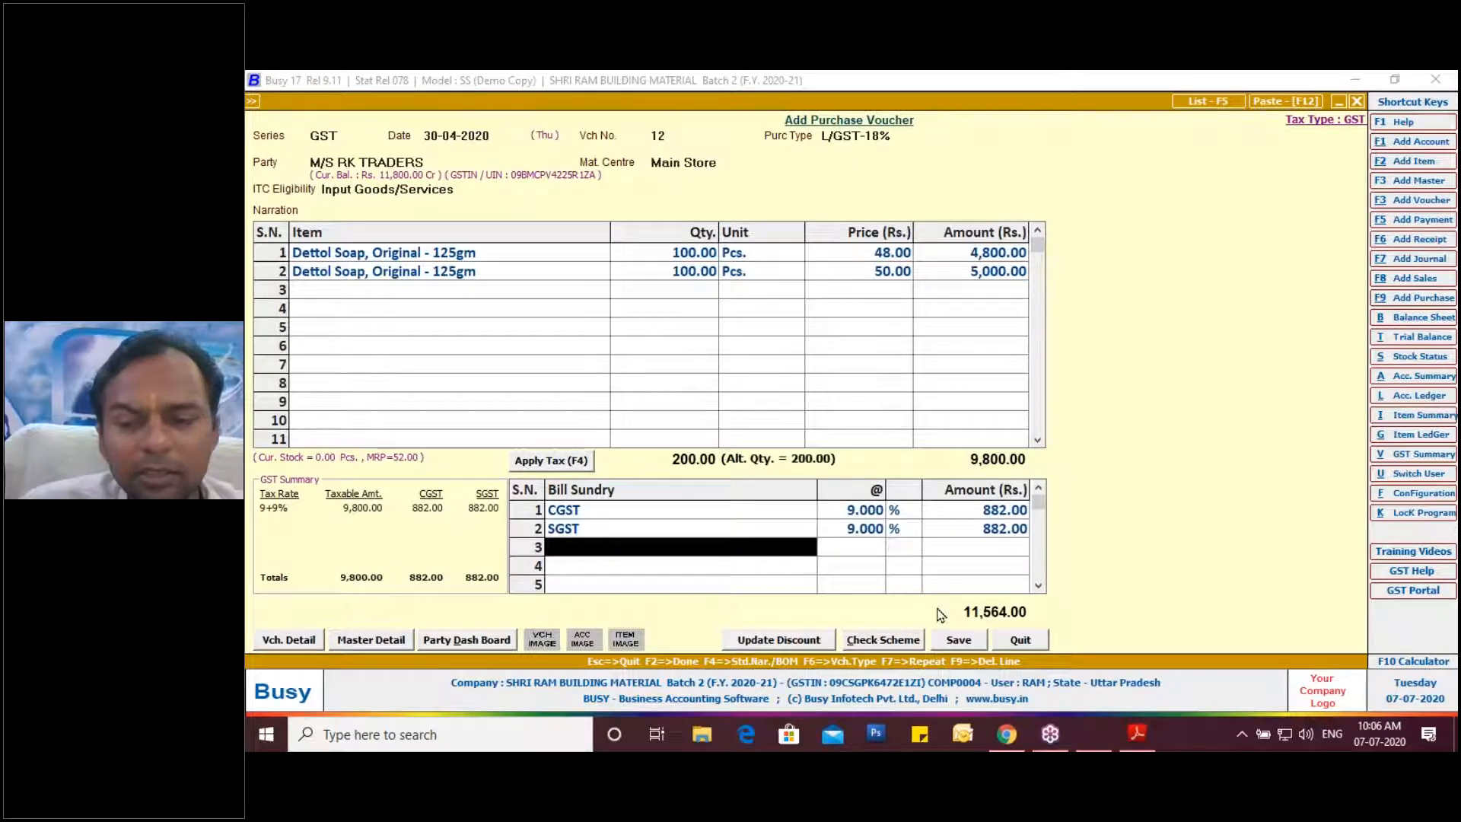
pyautogui.click(1007, 735)
pyautogui.click(1137, 735)
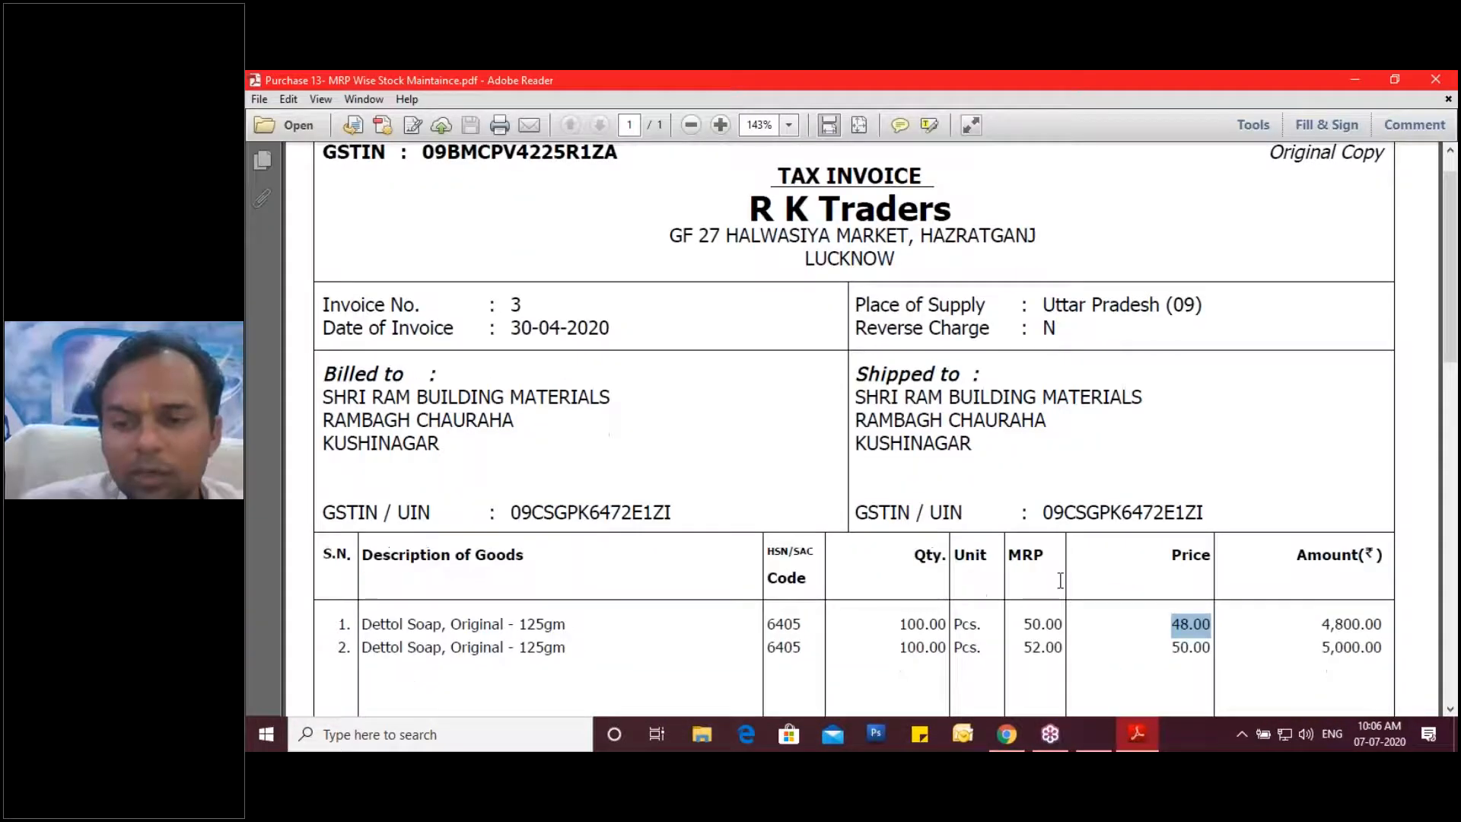
# Select the invoice's 11,564.00 grand total, then save the matching purchase voucher.
pyautogui.scroll(-10, 1060, 586)
pyautogui.moveTo(1305, 585); pyautogui.dragTo(1379, 593)
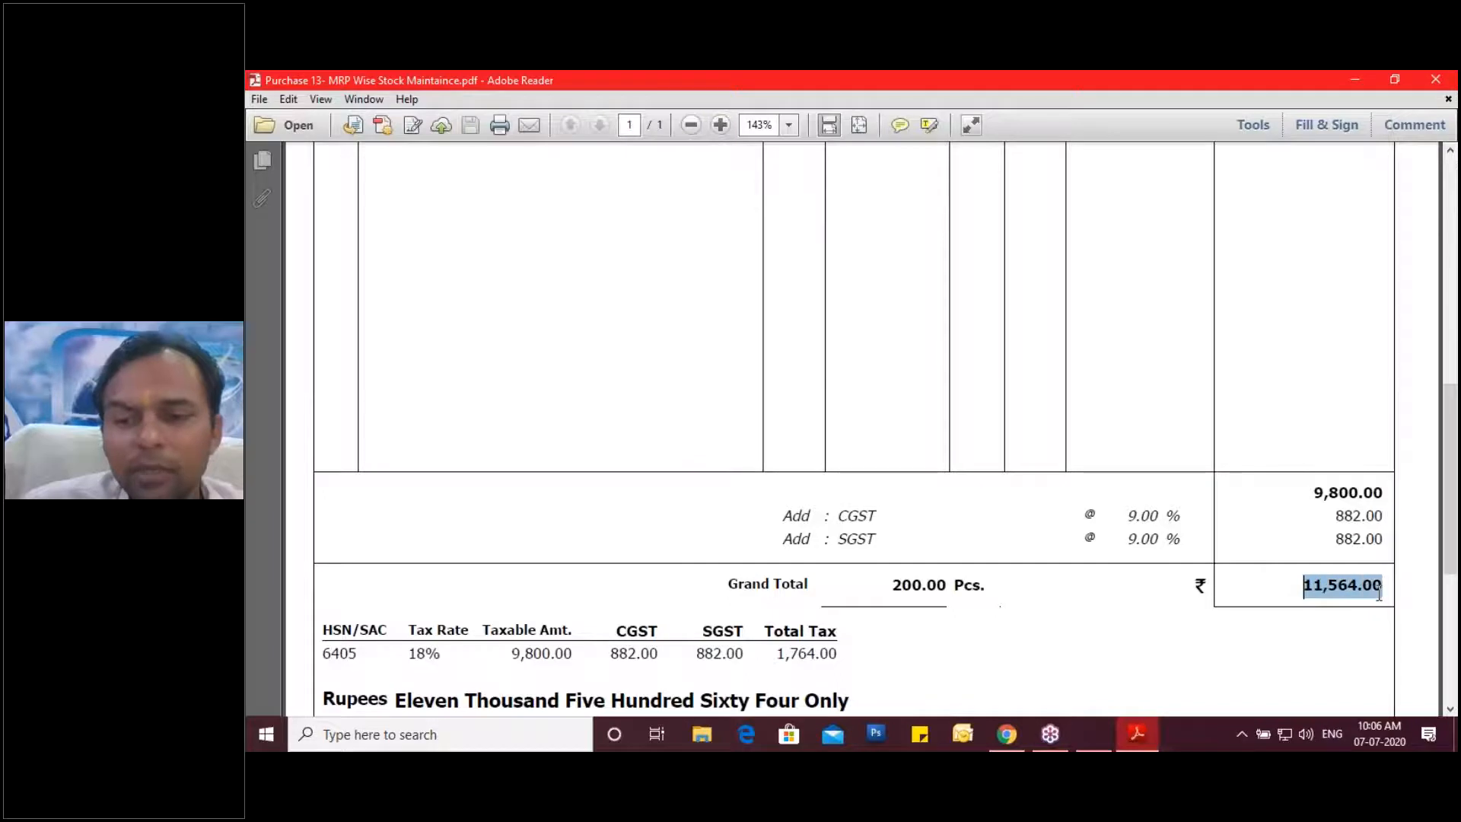
pyautogui.click(1094, 734)
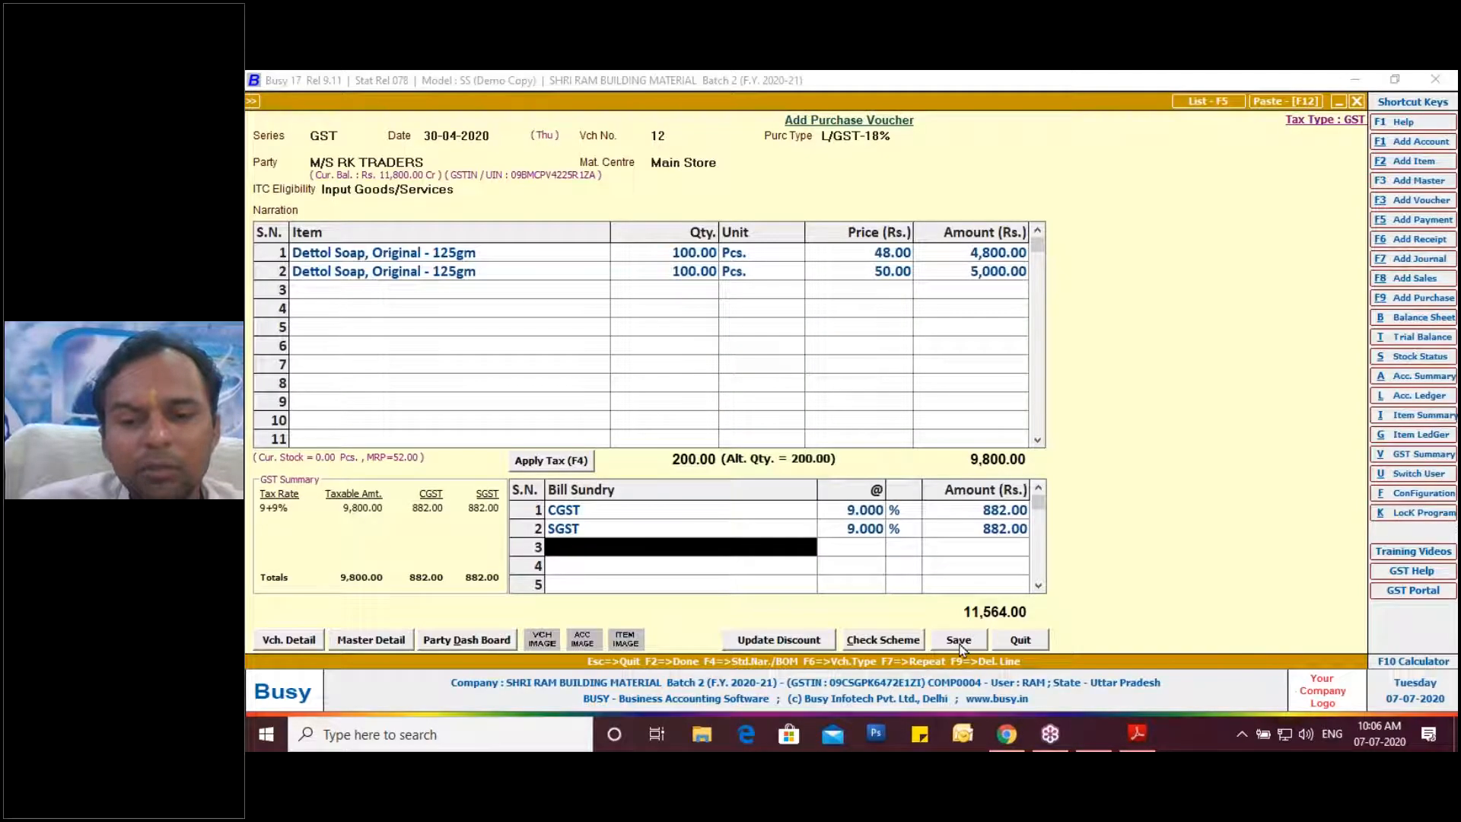
pyautogui.click(959, 641)
# Finish saving the purchase voucher, then begin sales voucher B2C-3 in series B2C dated 30-04-2020.
pyautogui.click(842, 463)
pyautogui.click(847, 518)
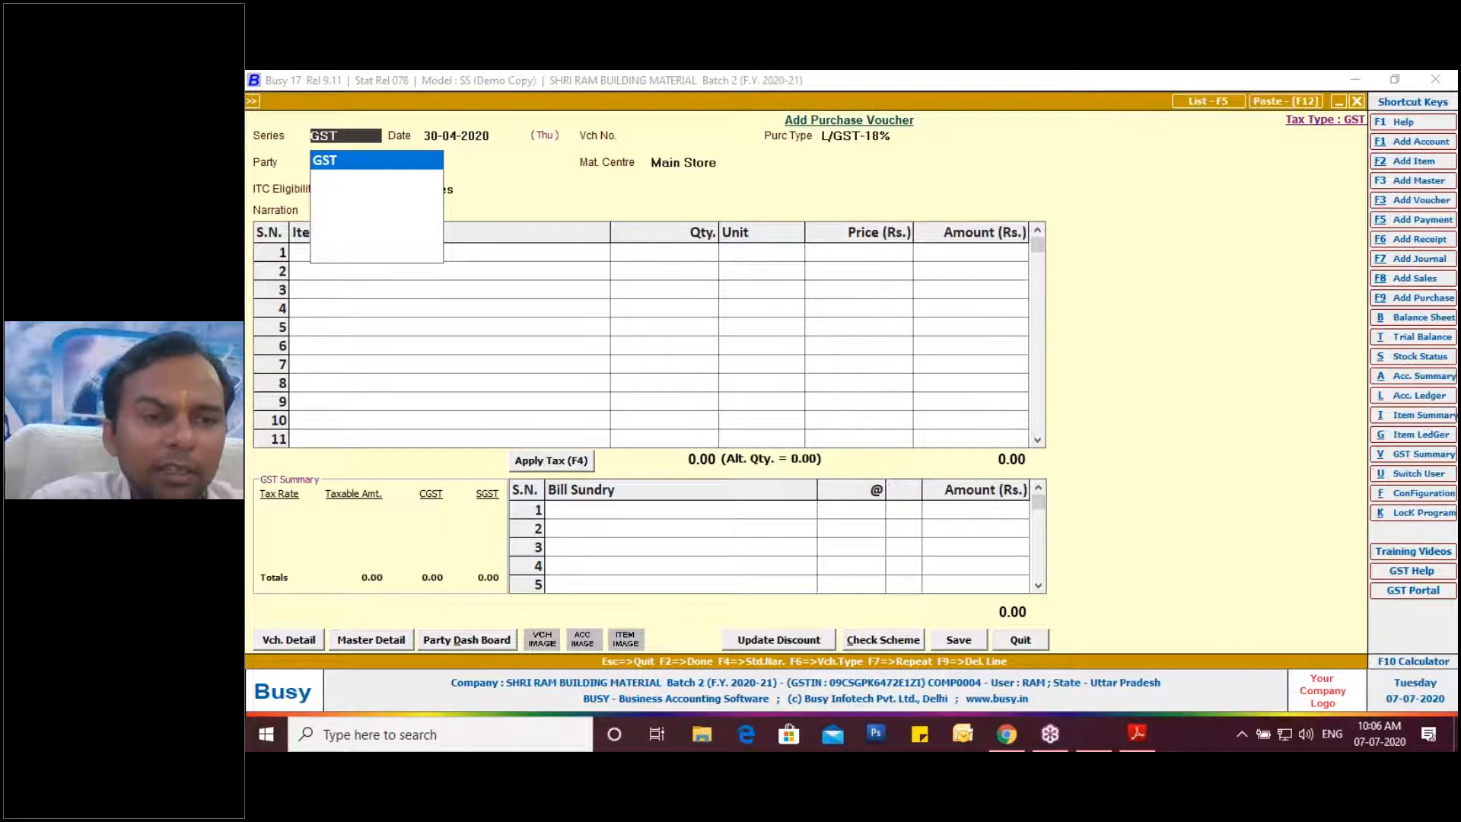
pyautogui.press('F8')
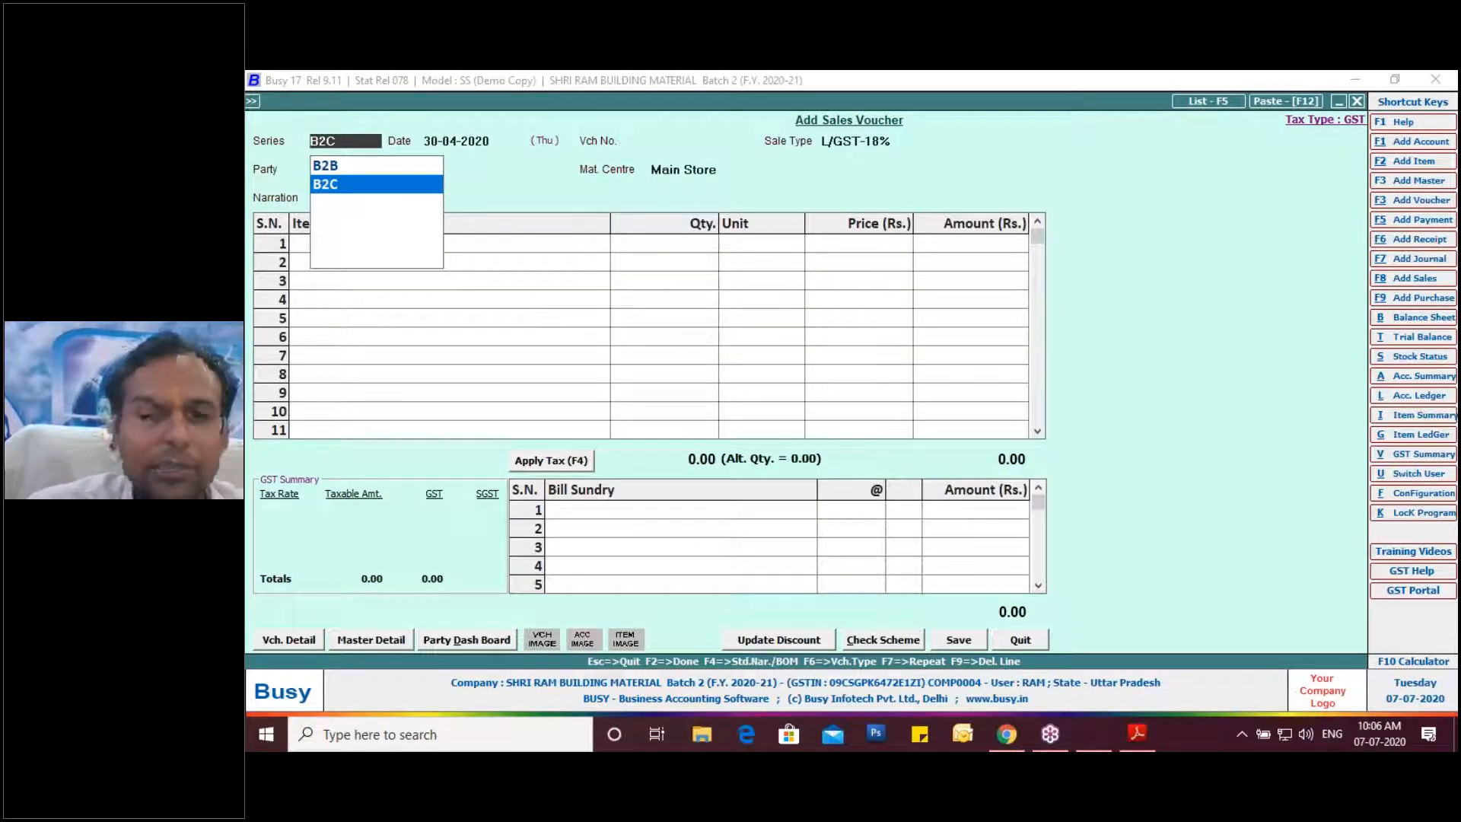
pyautogui.press('Return')
pyautogui.press('Return')
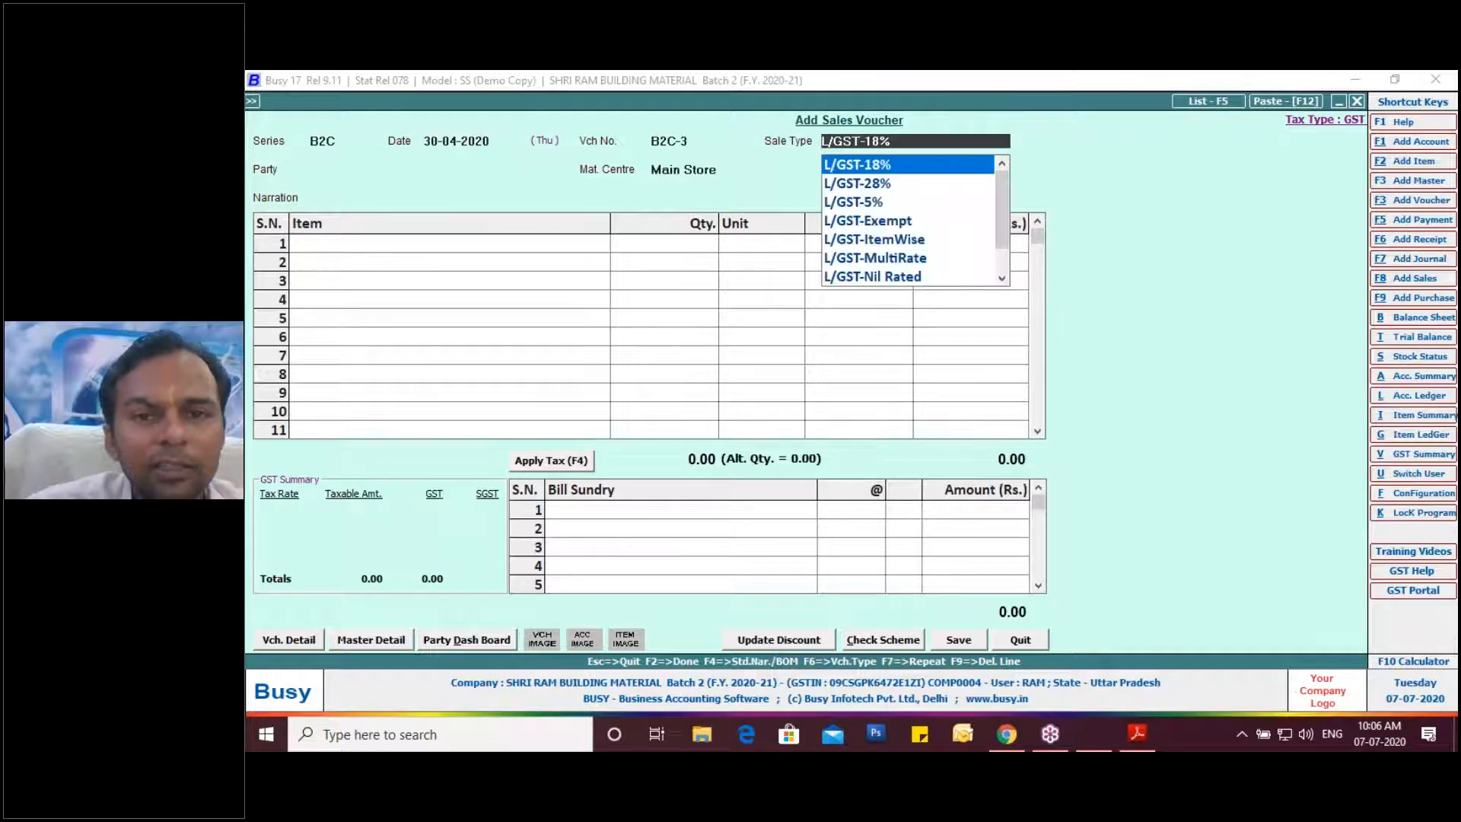
pyautogui.press('Return')
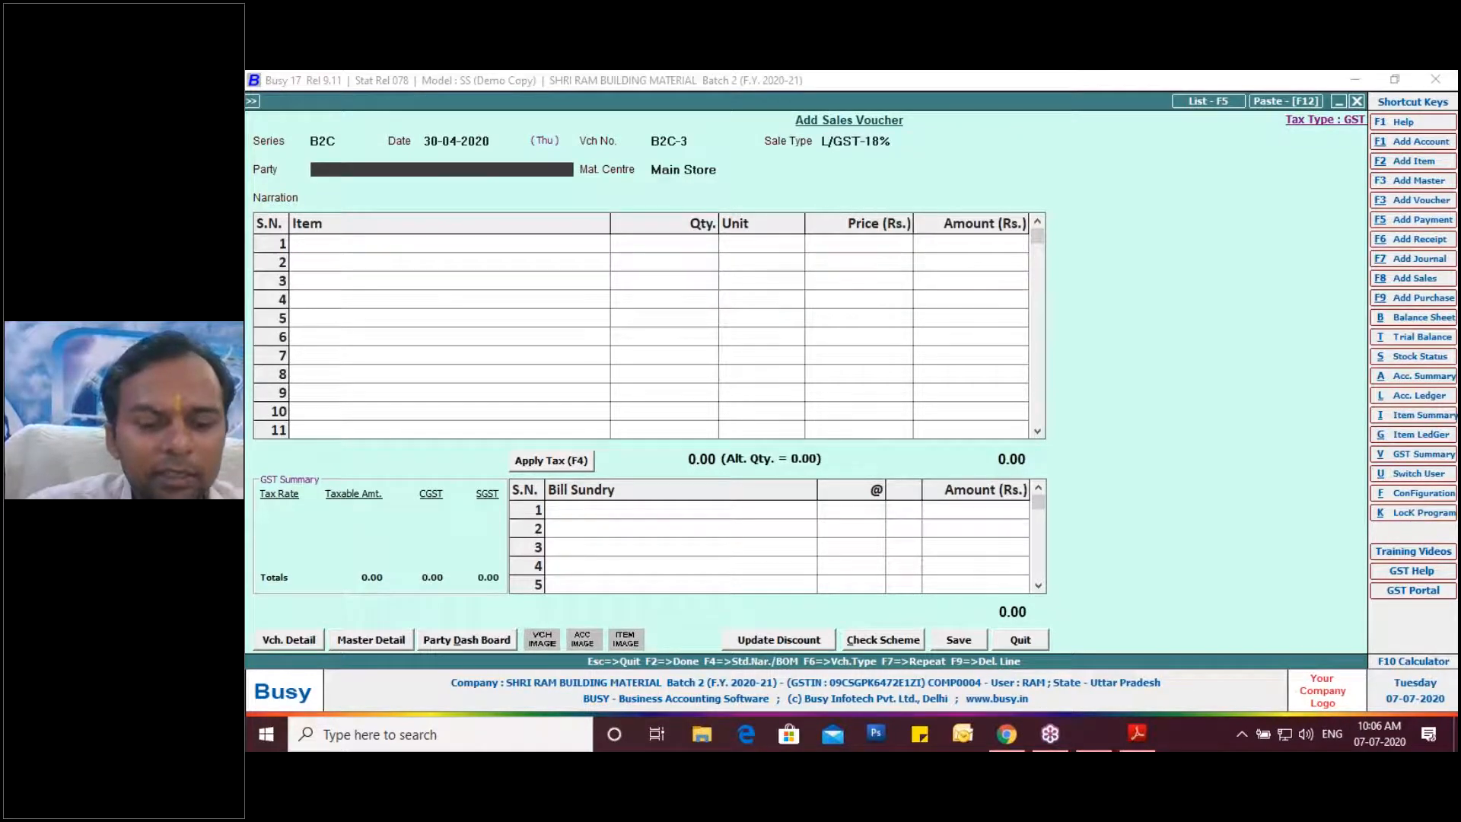
# Make Cash the voucher party and enter the customer's billing name.
pyautogui.write('c')
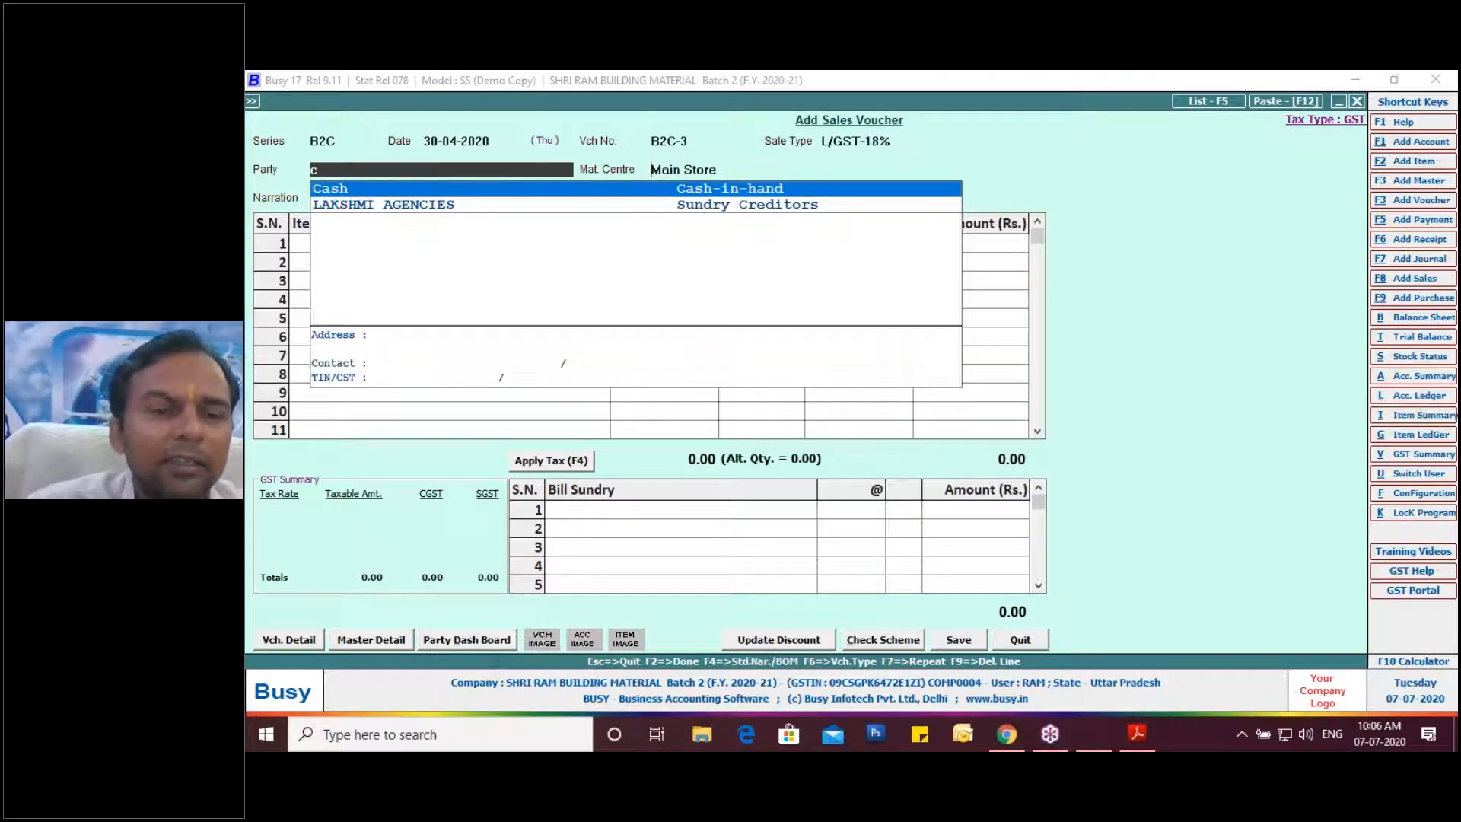
pyautogui.press('Return')
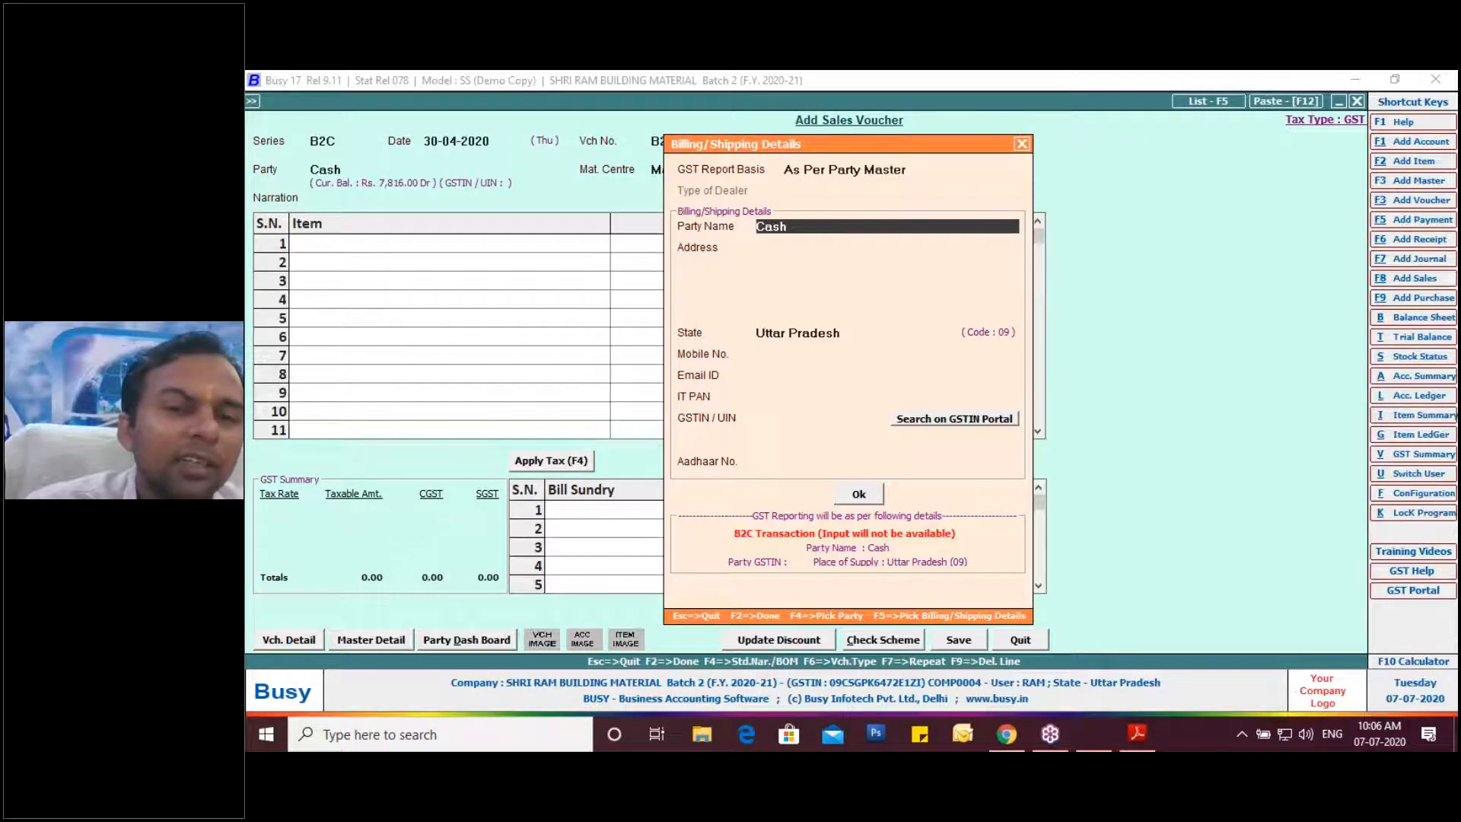
pyautogui.write('mr')
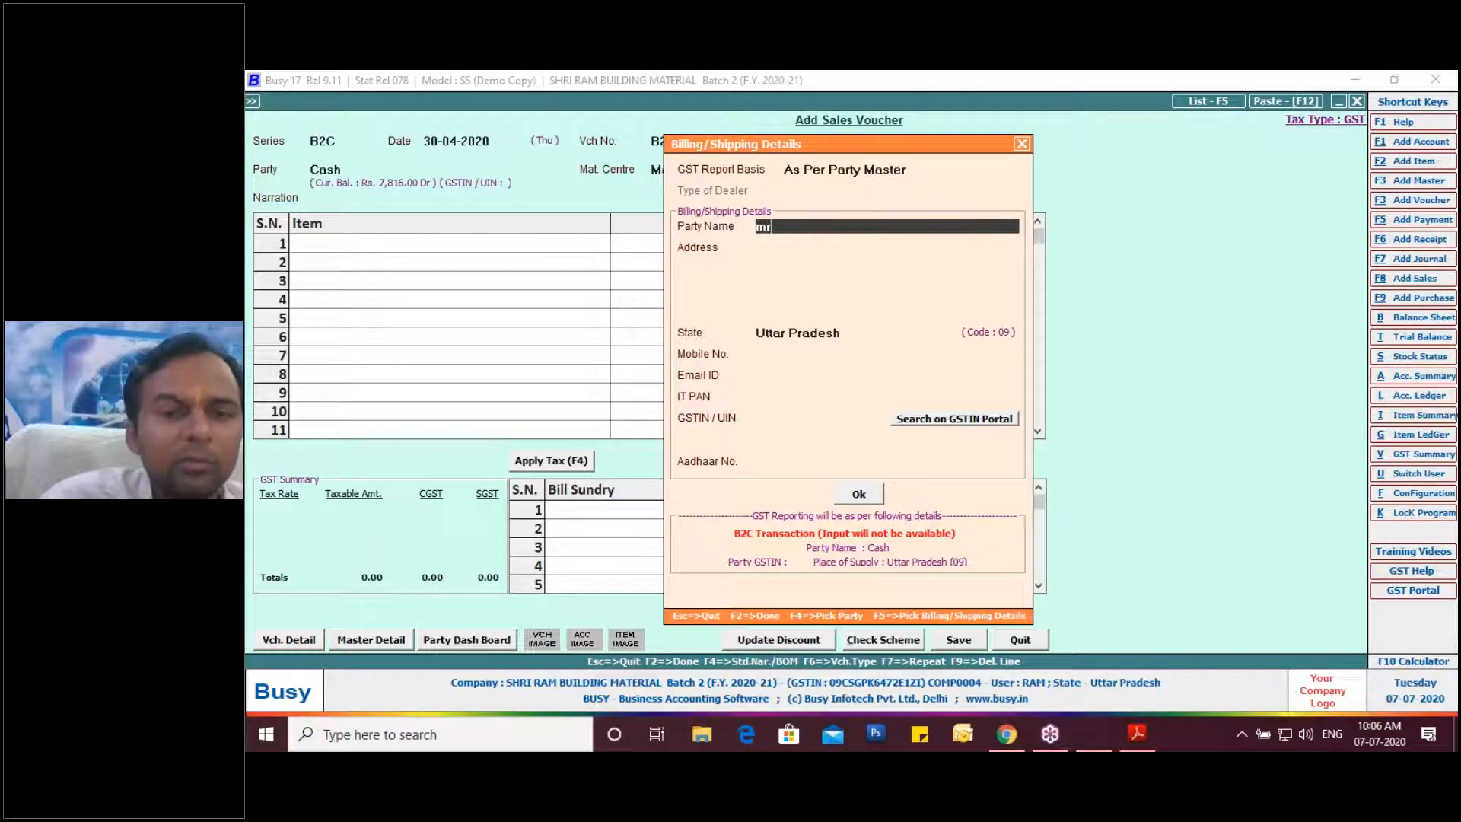
pyautogui.write('R')
pyautogui.press('BackSpace')
pyautogui.press('BackSpace')
pyautogui.write('MR RAMESH')
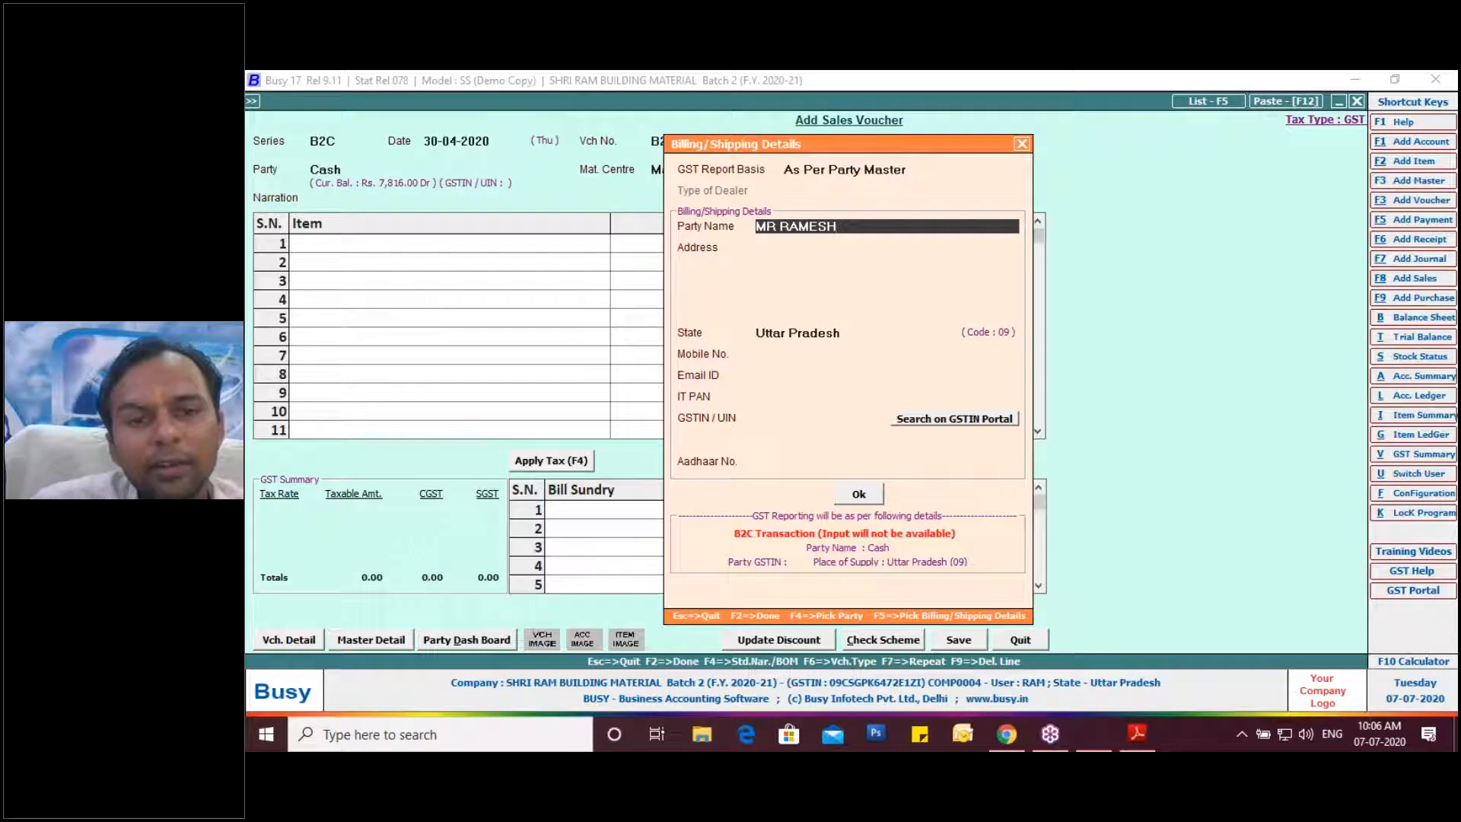
pyautogui.press('Return')
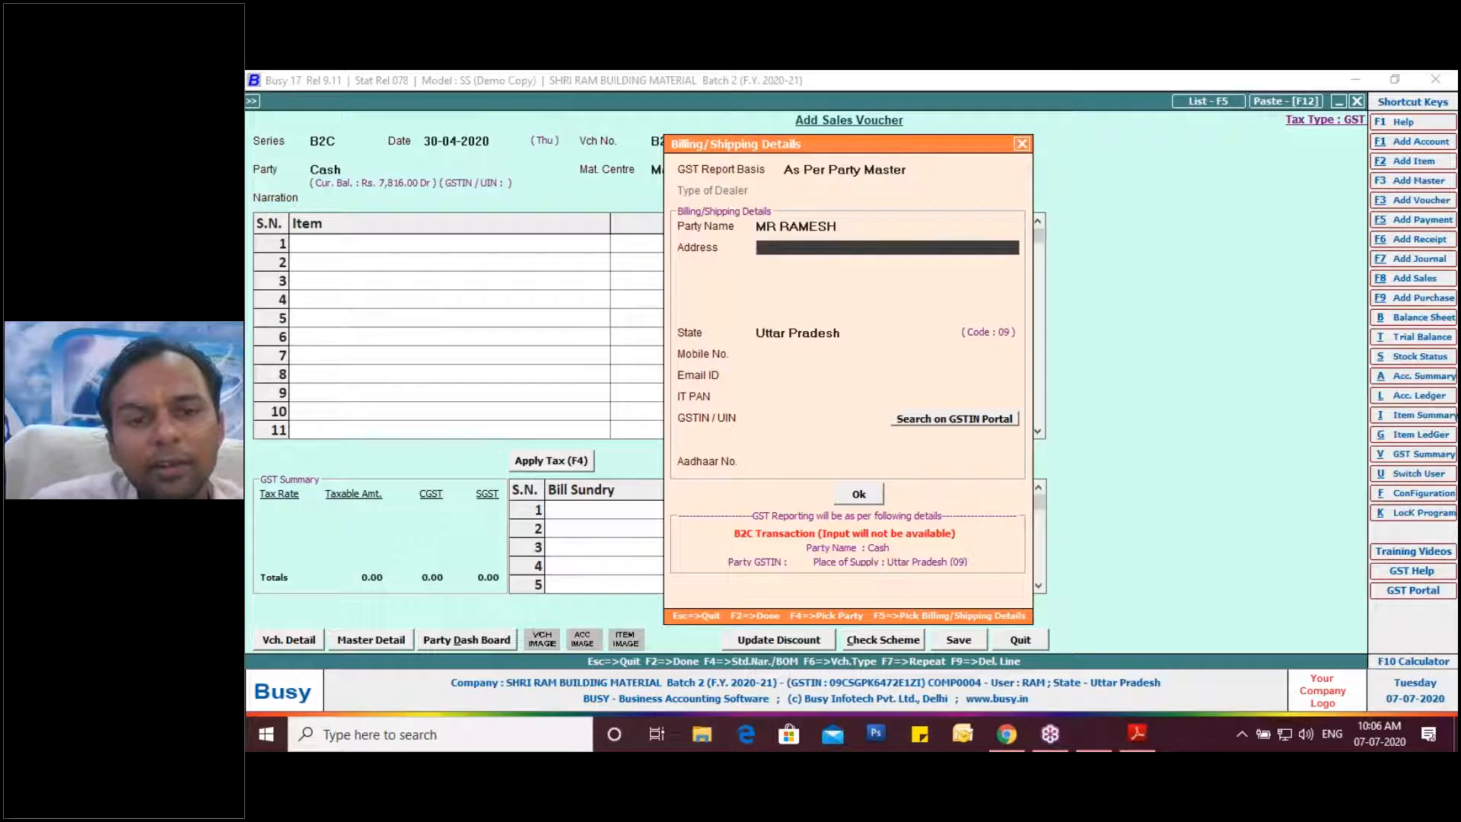
# Fill in the customer's two-line billing address and mobile number, and confirm the billing details.
pyautogui.write('PADRAUNA')
pyautogui.press('Return')
pyautogui.write('KUSHINAGAR')
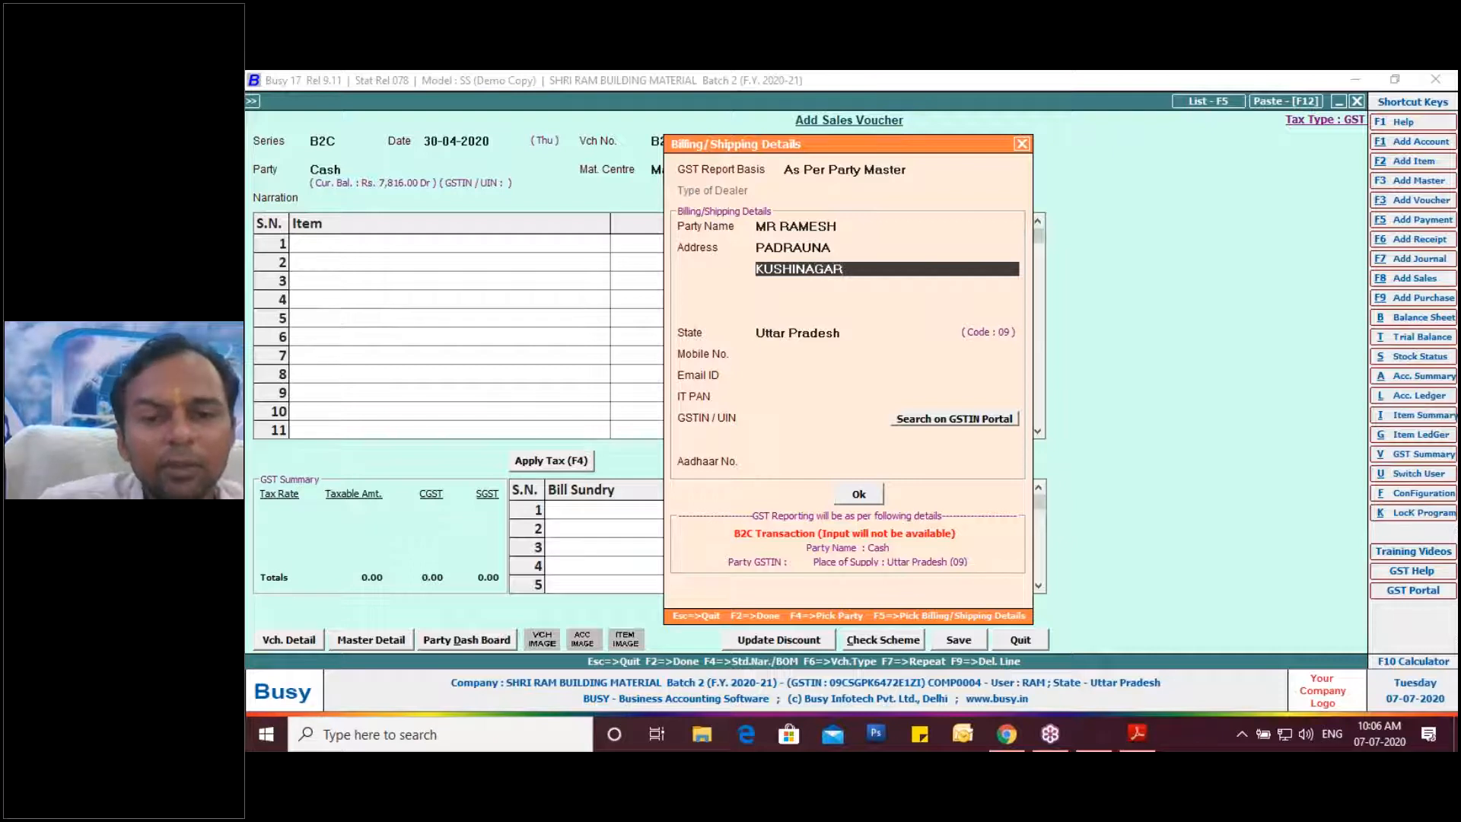
pyautogui.press('Return')
pyautogui.press('Return')
pyautogui.press('Return')
pyautogui.press('Return')
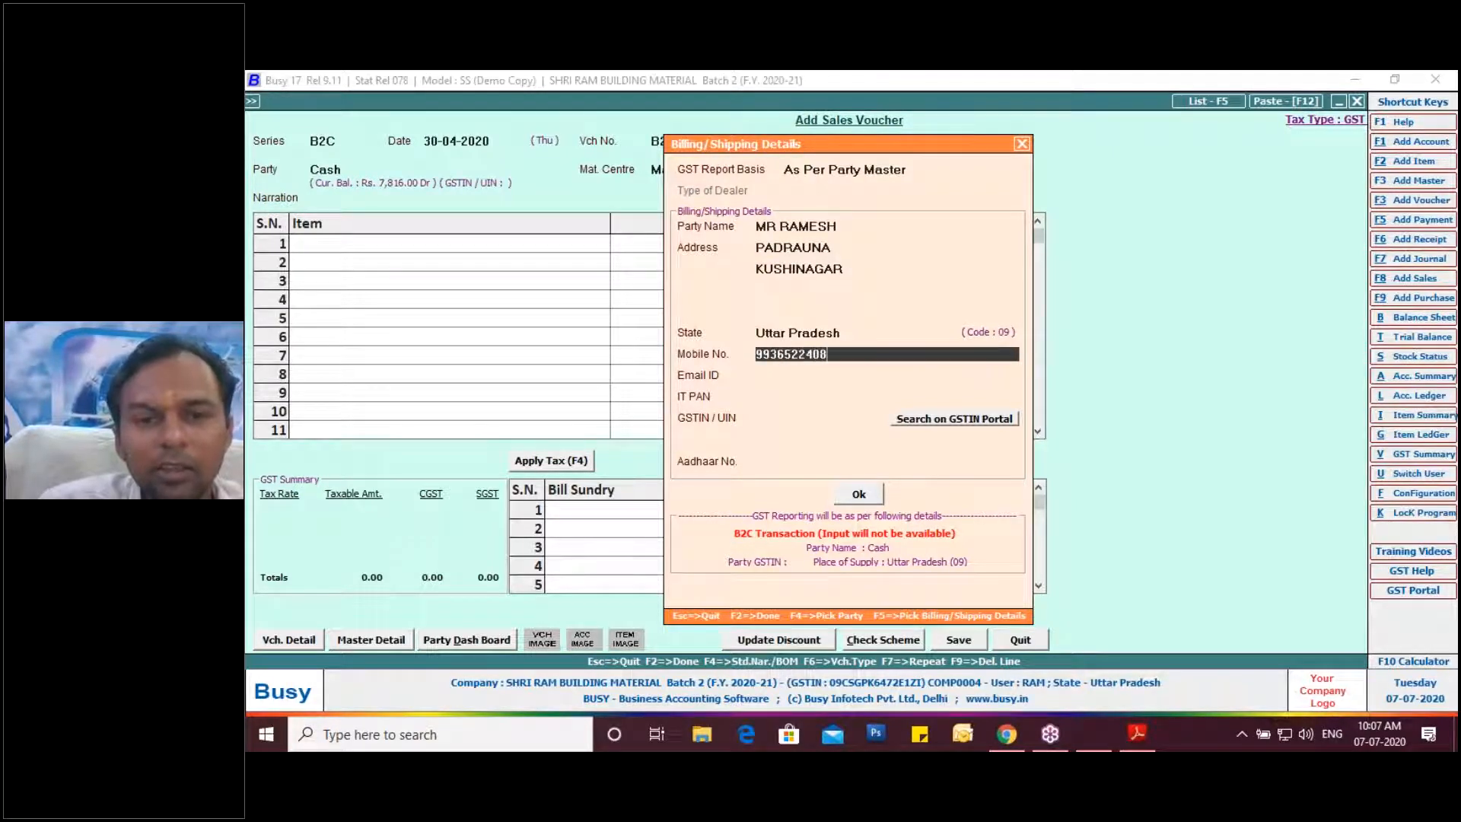
pyautogui.press('Return')
pyautogui.press('Return')
pyautogui.press('Return')
pyautogui.press('Return')
pyautogui.press('Return')
pyautogui.press('Return')
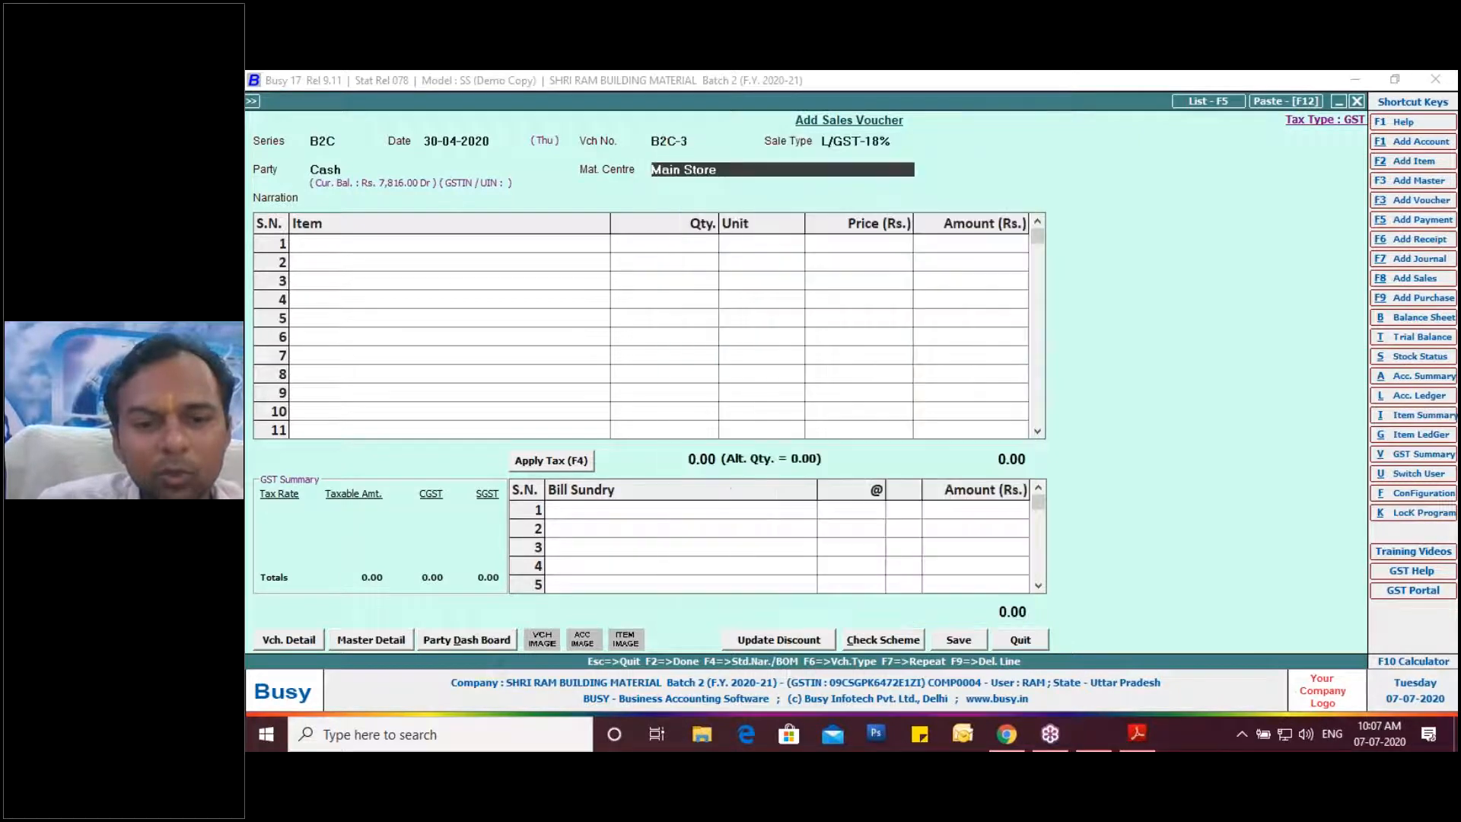
pyautogui.press('Return')
pyautogui.press('Return')
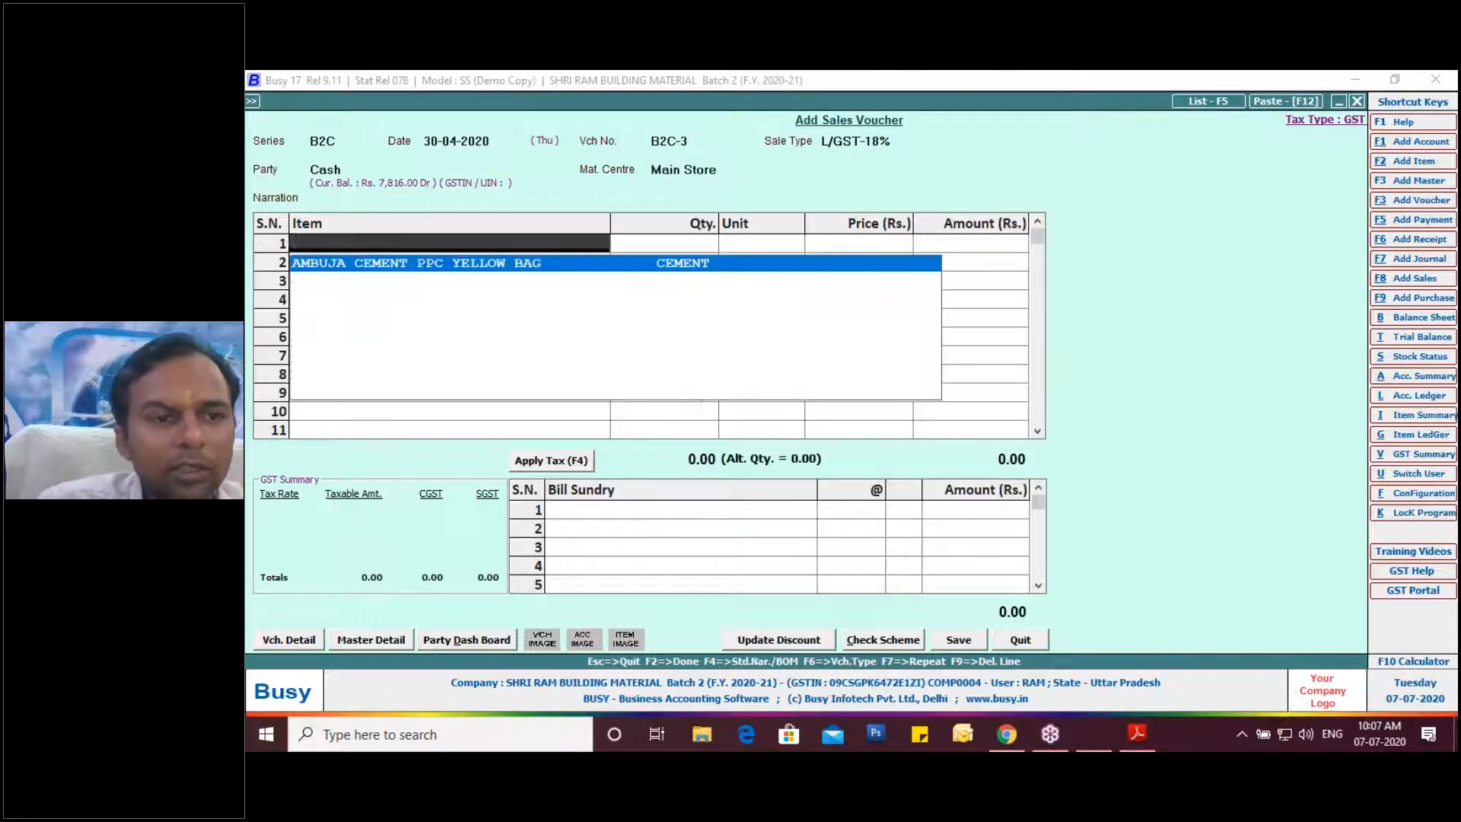
# Put Dettol Soap, Original - 125gm on the first item line.
pyautogui.press('Down')
pyautogui.press('Down')
pyautogui.press('Down')
pyautogui.press('Down')
pyautogui.press('Up')
pyautogui.press('Up')
pyautogui.press('Up')
pyautogui.press('Down')
pyautogui.press('Down')
pyautogui.press('Down')
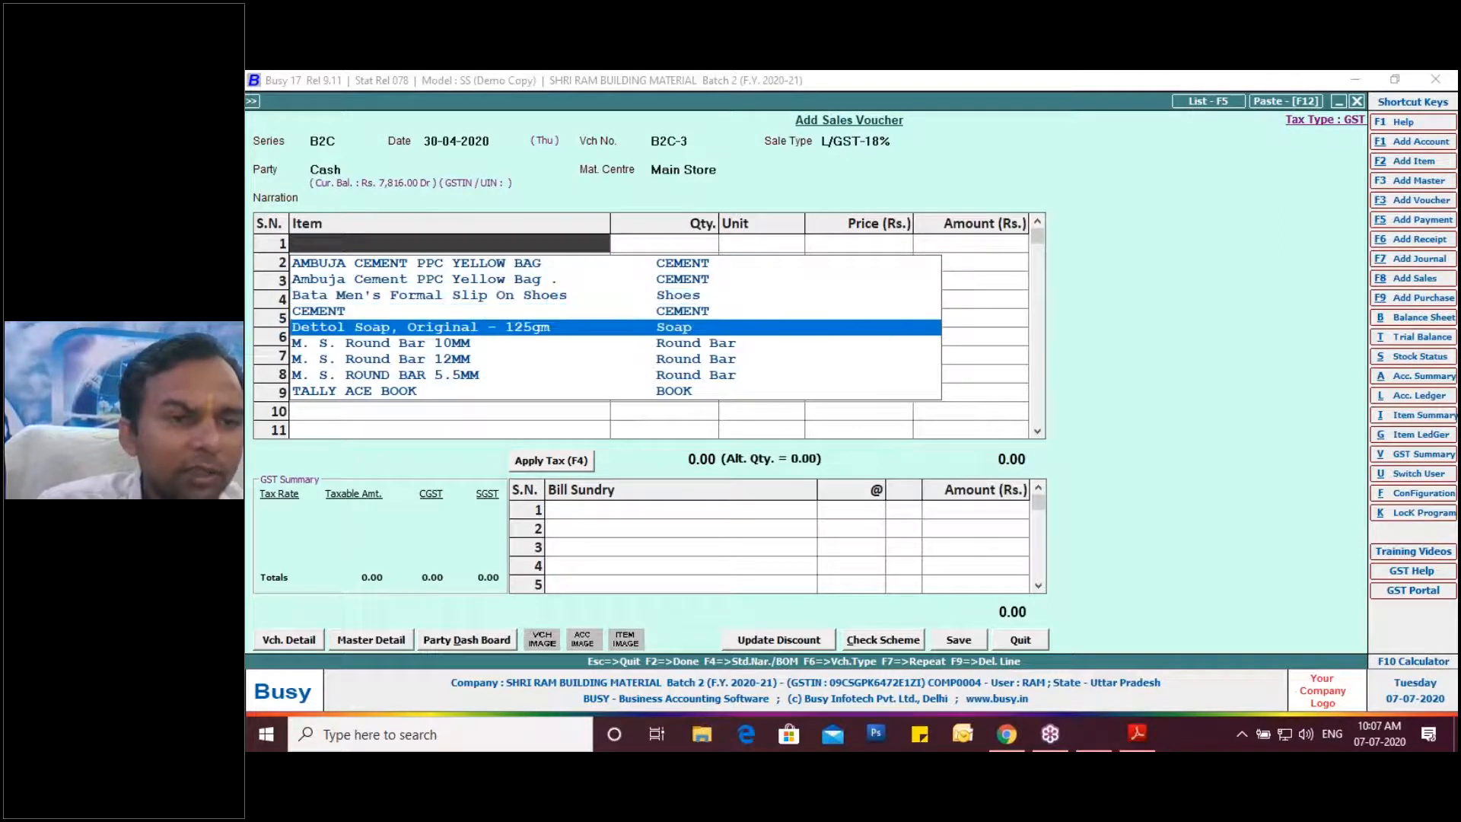
pyautogui.press('Up')
pyautogui.press('Up')
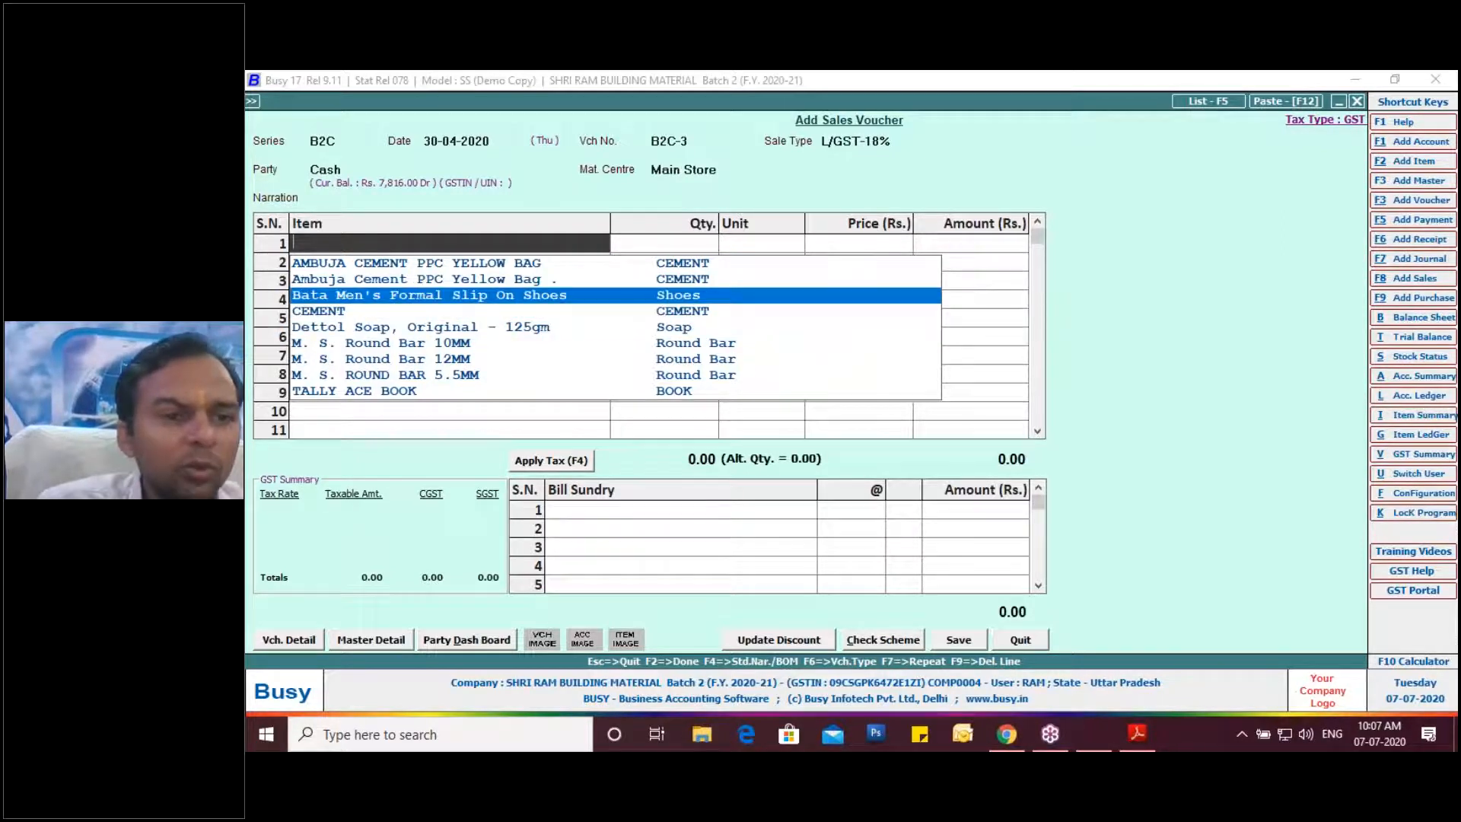
pyautogui.press('Down')
pyautogui.press('Up')
pyautogui.press('Up')
pyautogui.press('Down')
pyautogui.press('Down')
pyautogui.press('Down')
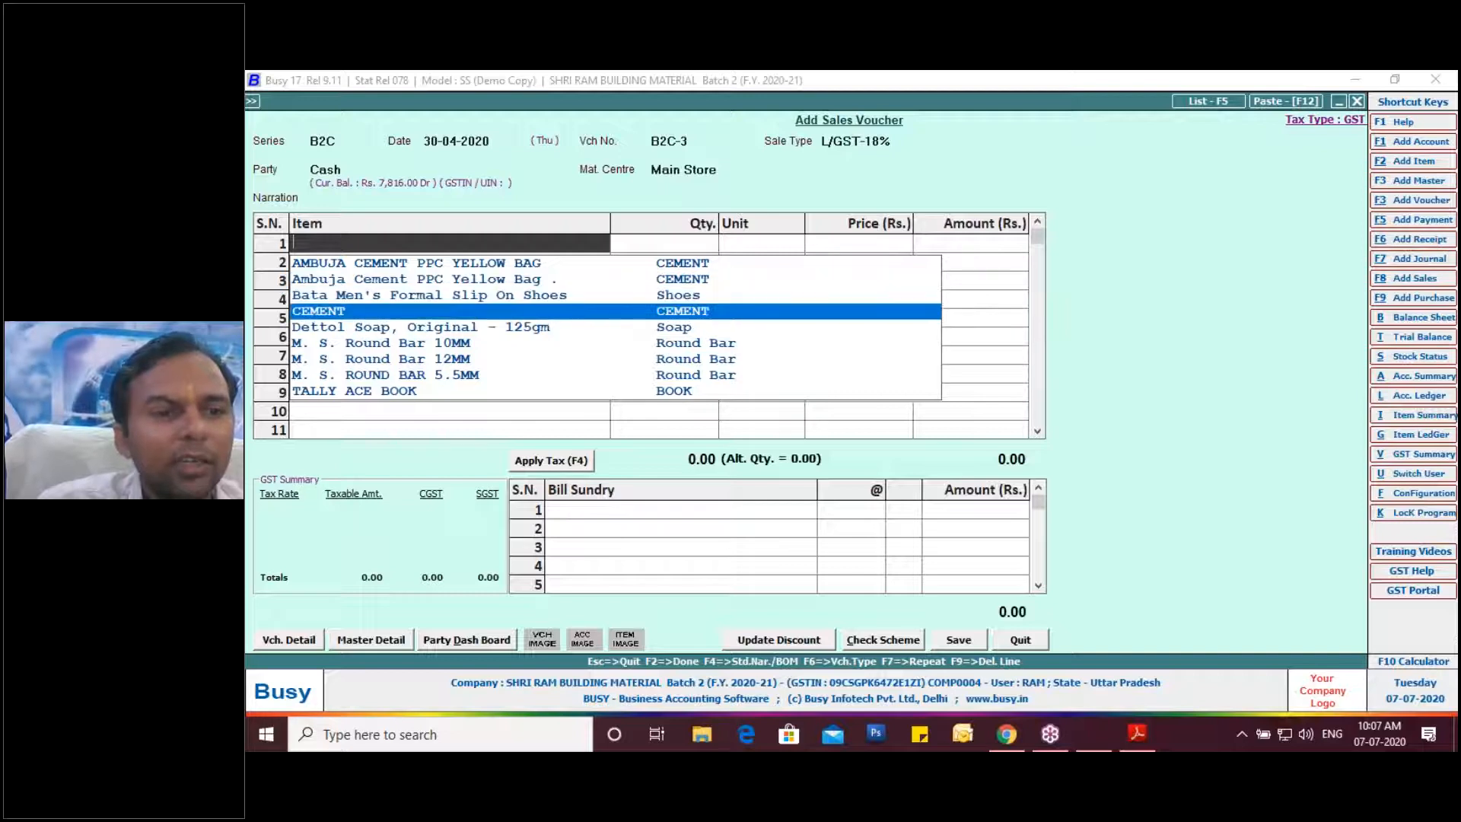
pyautogui.press('Return')
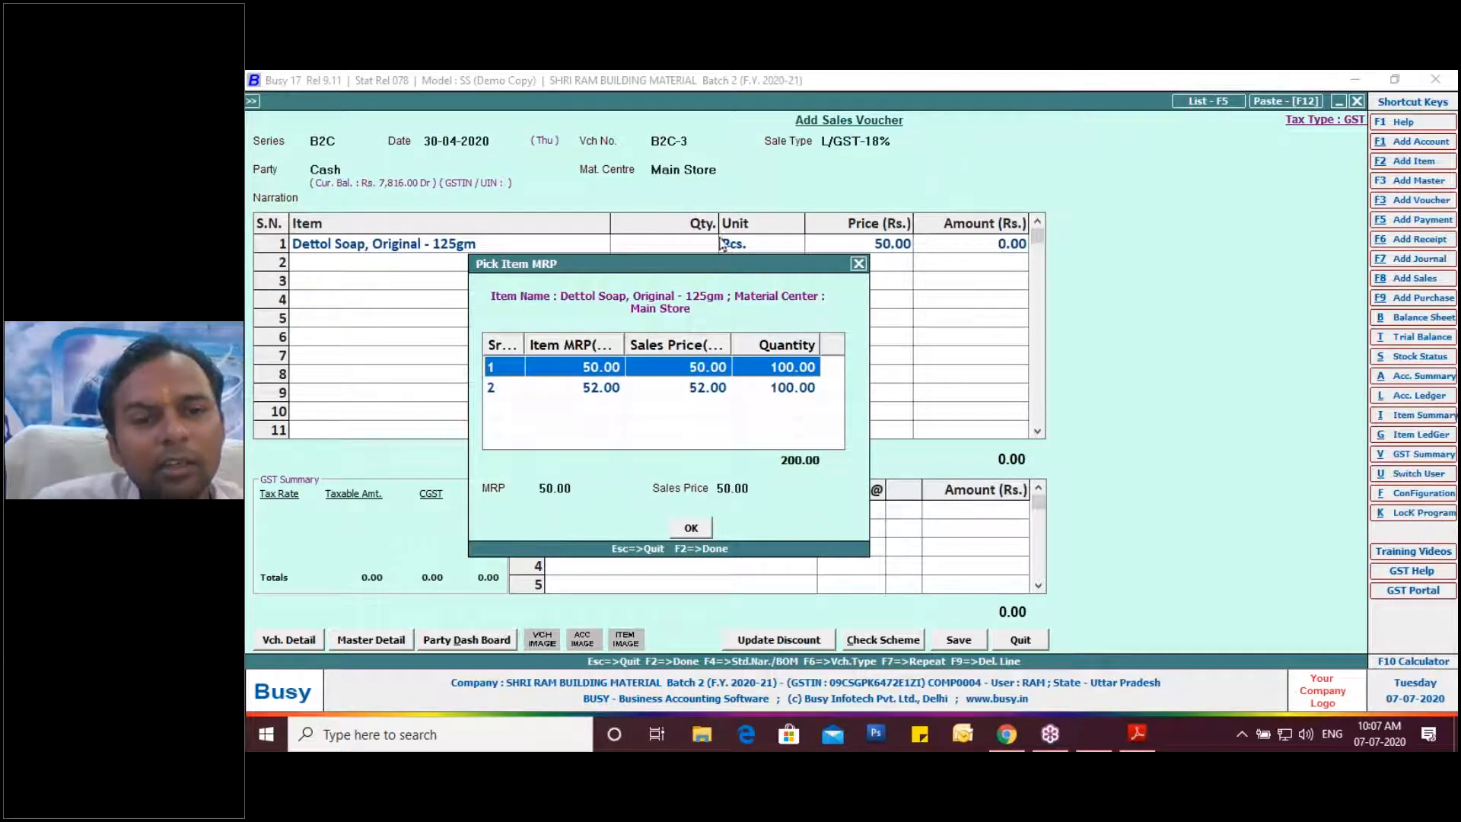
# Choose the MRP 50.00 batch and enter quantity 10 for a 500.00 amount.
pyautogui.moveTo(679, 263); pyautogui.dragTo(1040, 159)
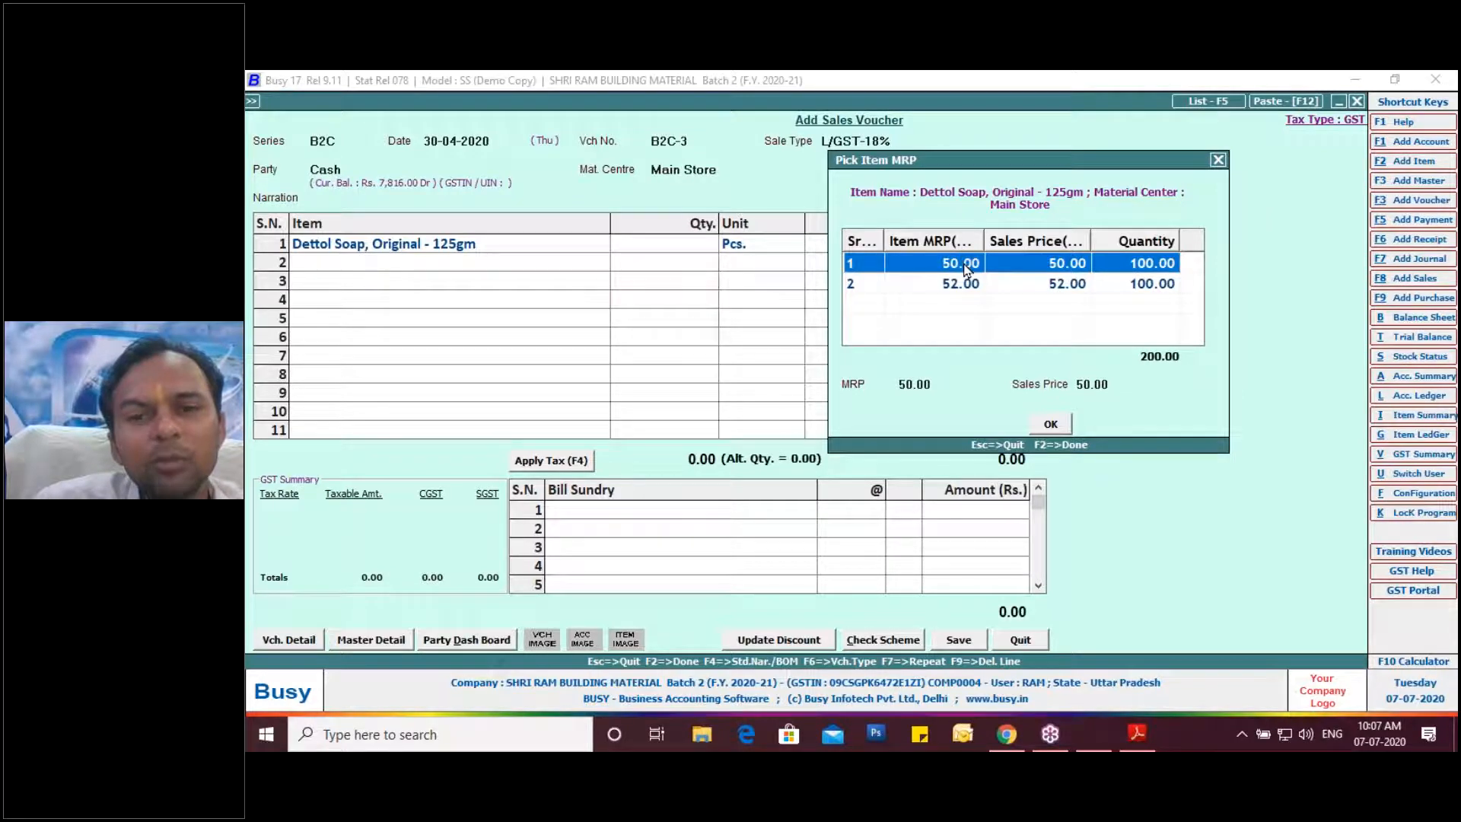
pyautogui.click(1051, 424)
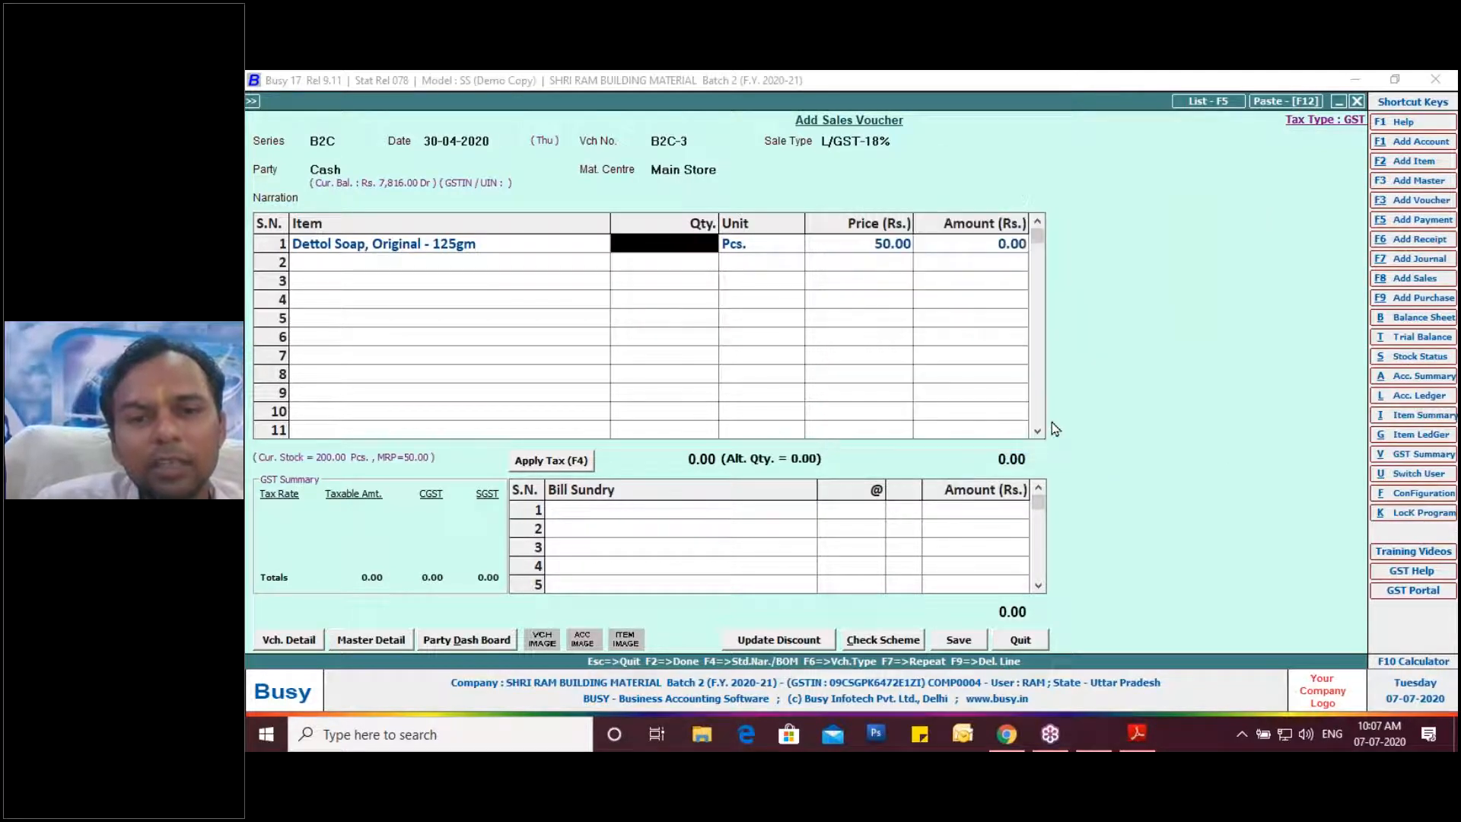
pyautogui.write('100')
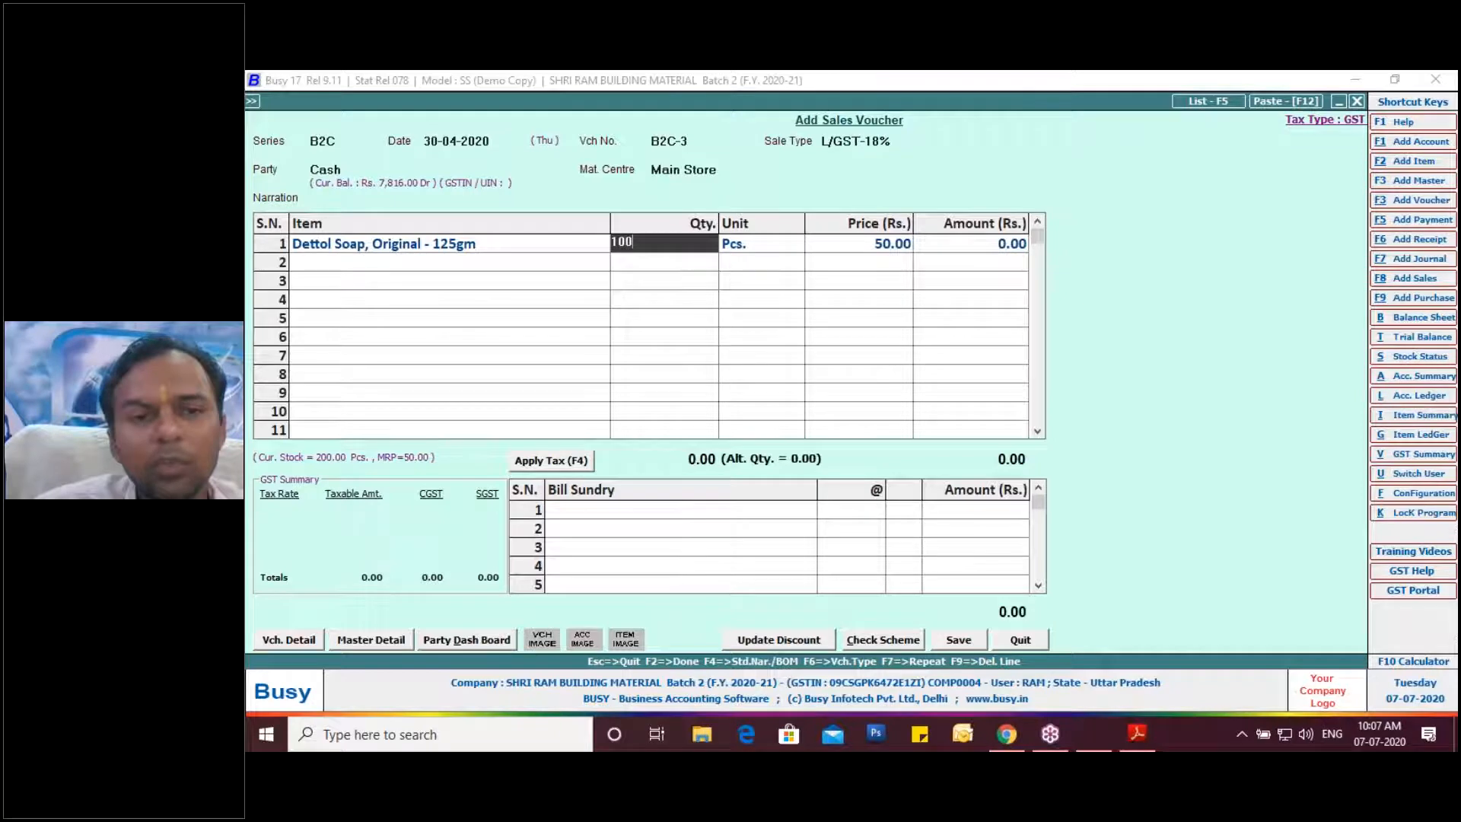
pyautogui.press('BackSpace')
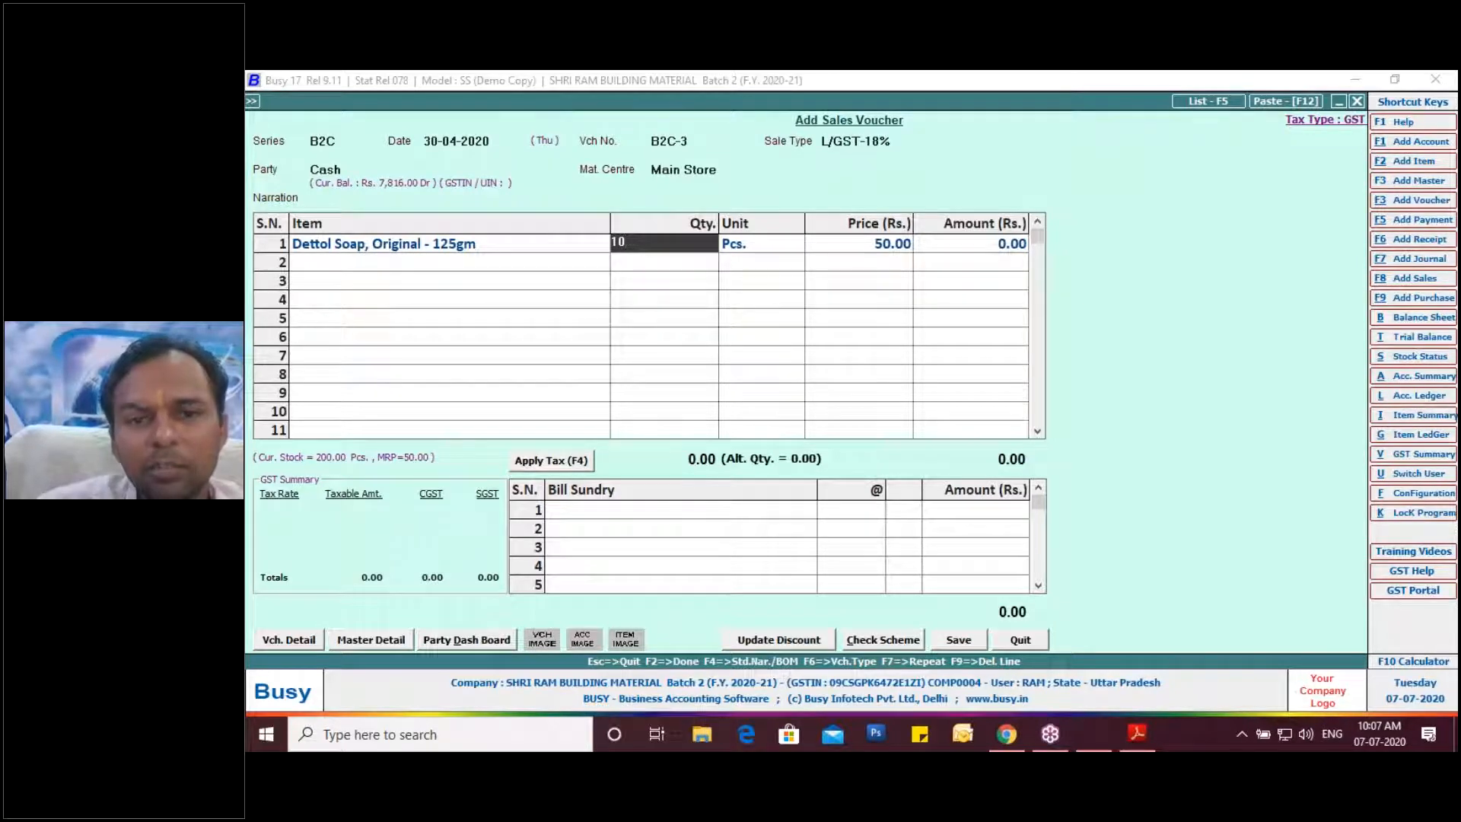
pyautogui.press('Return')
pyautogui.press('Return')
pyautogui.press('Return')
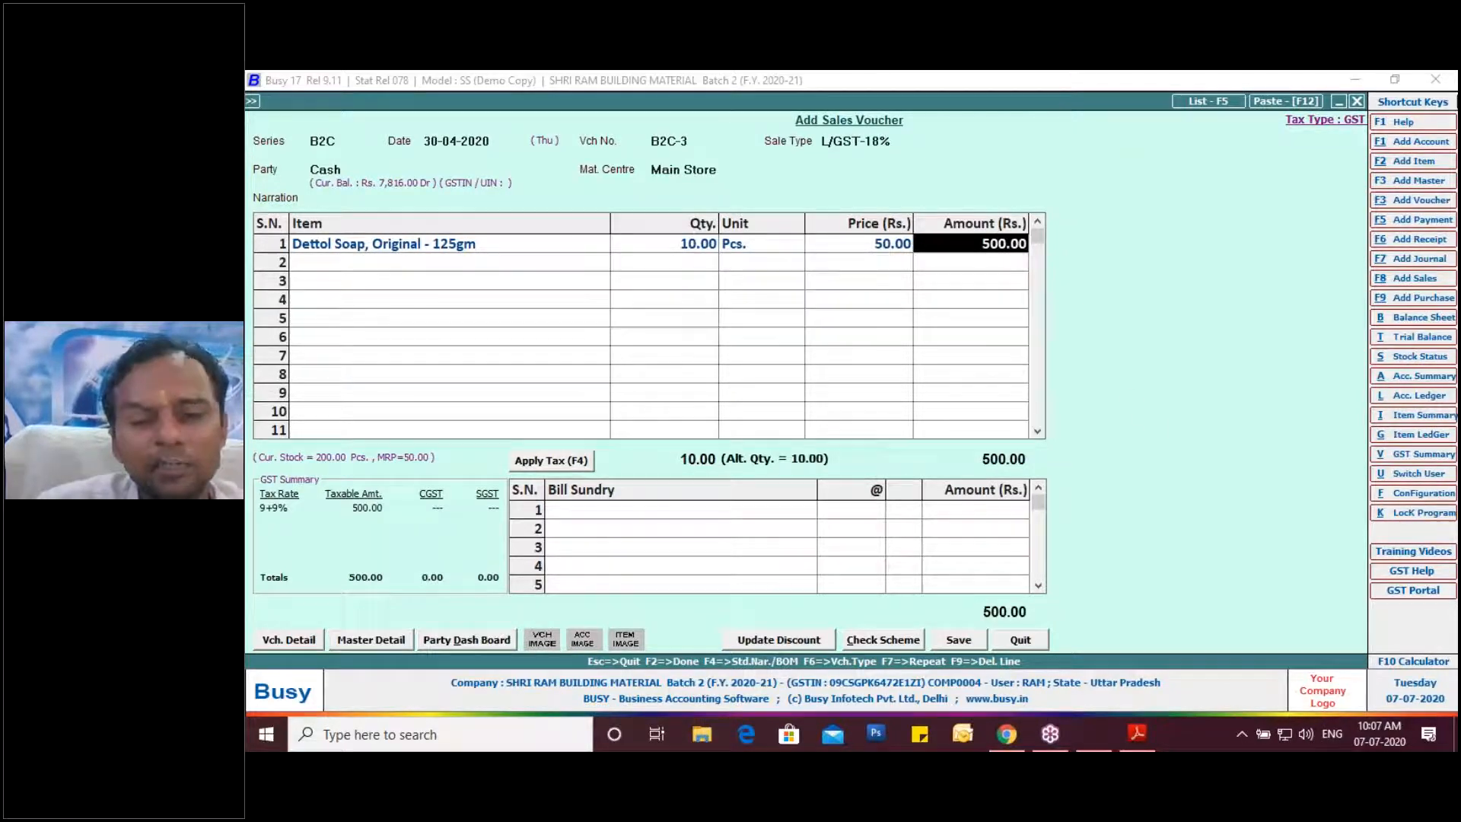
# Apply 9% CGST and SGST (45.00 each) for a 590.00 total and save the voucher.
pyautogui.press('Return')
pyautogui.press('Return')
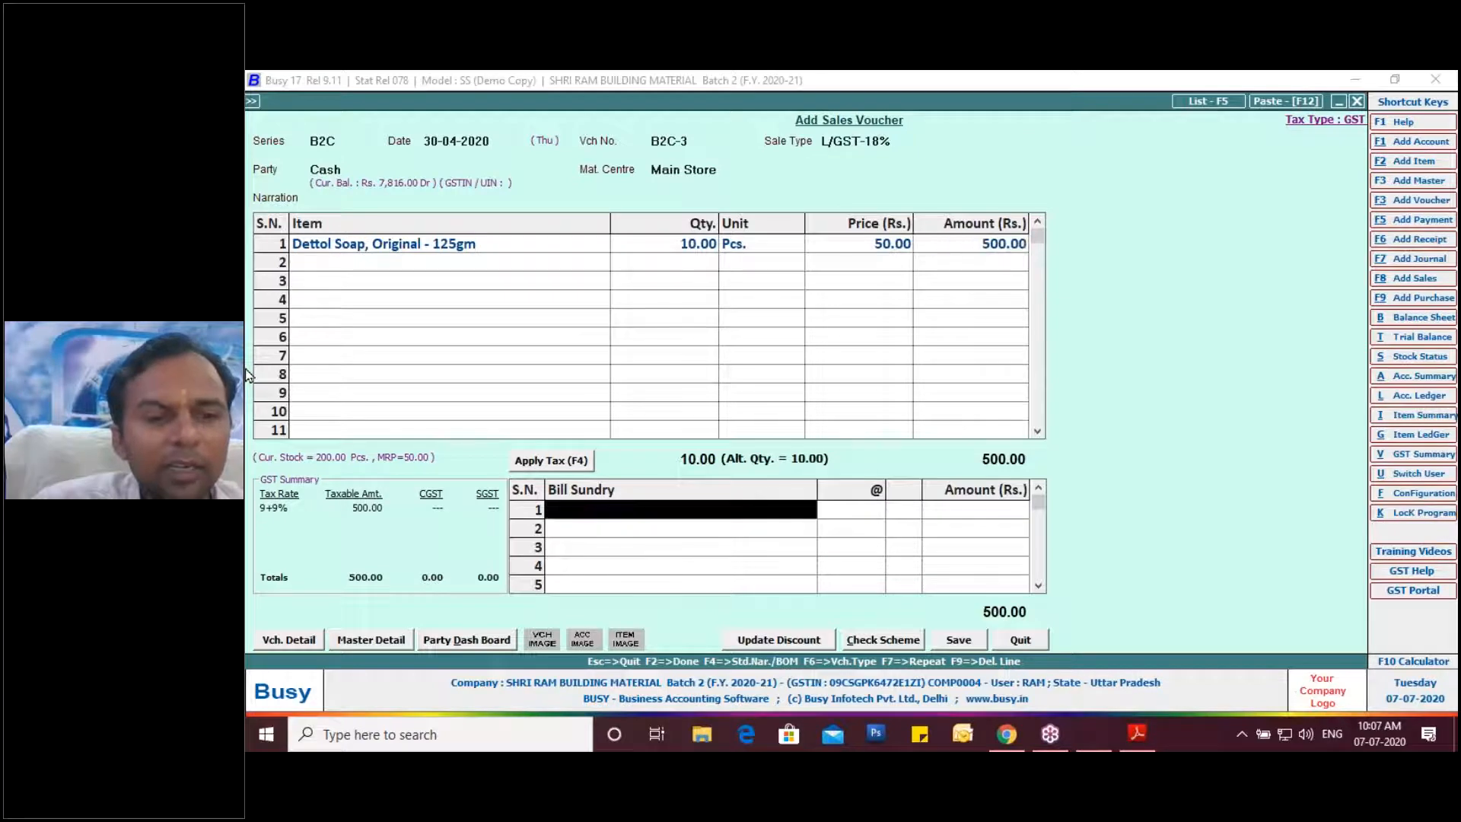
pyautogui.press('F4')
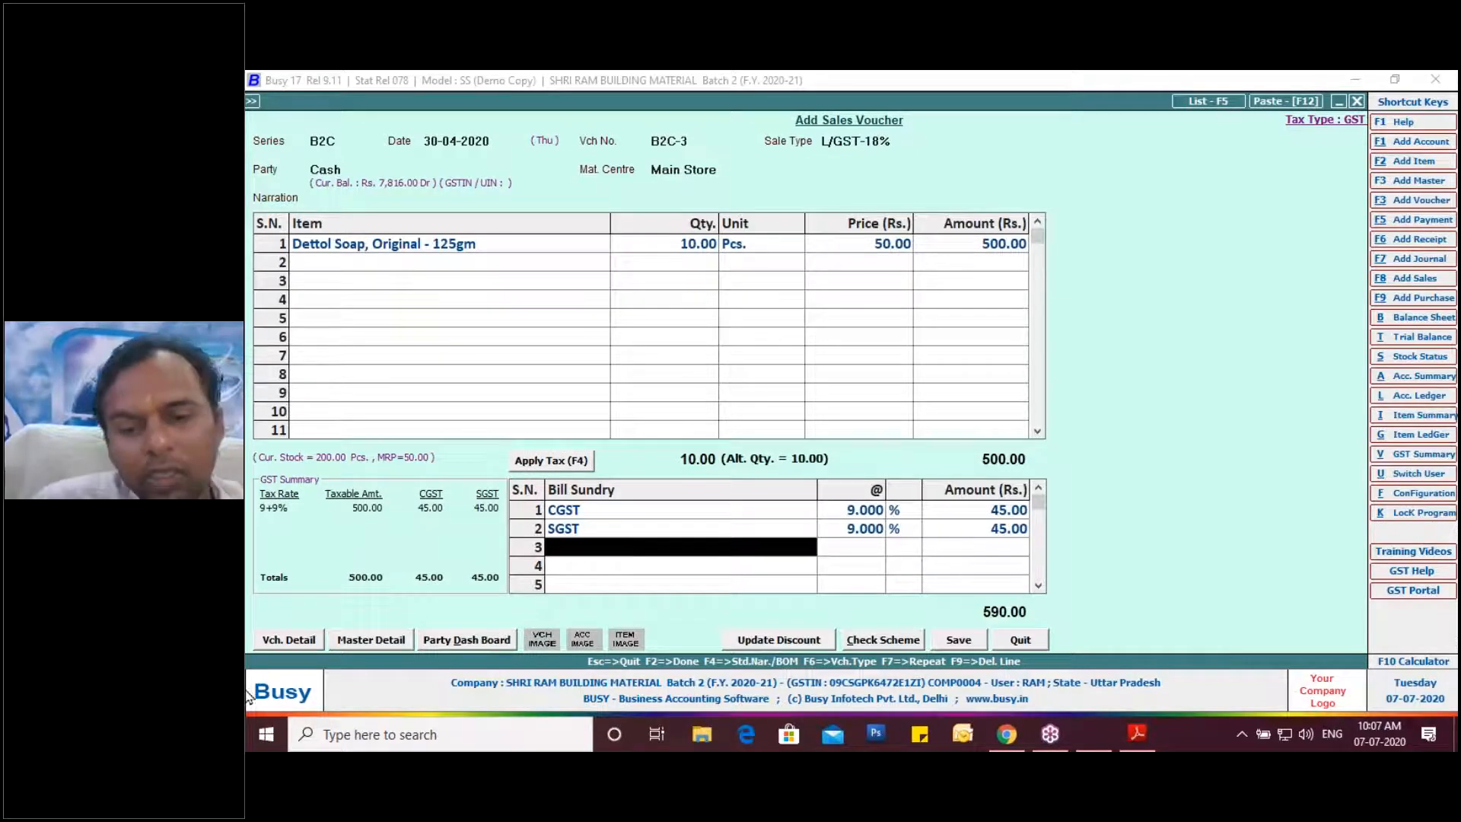
pyautogui.click(953, 641)
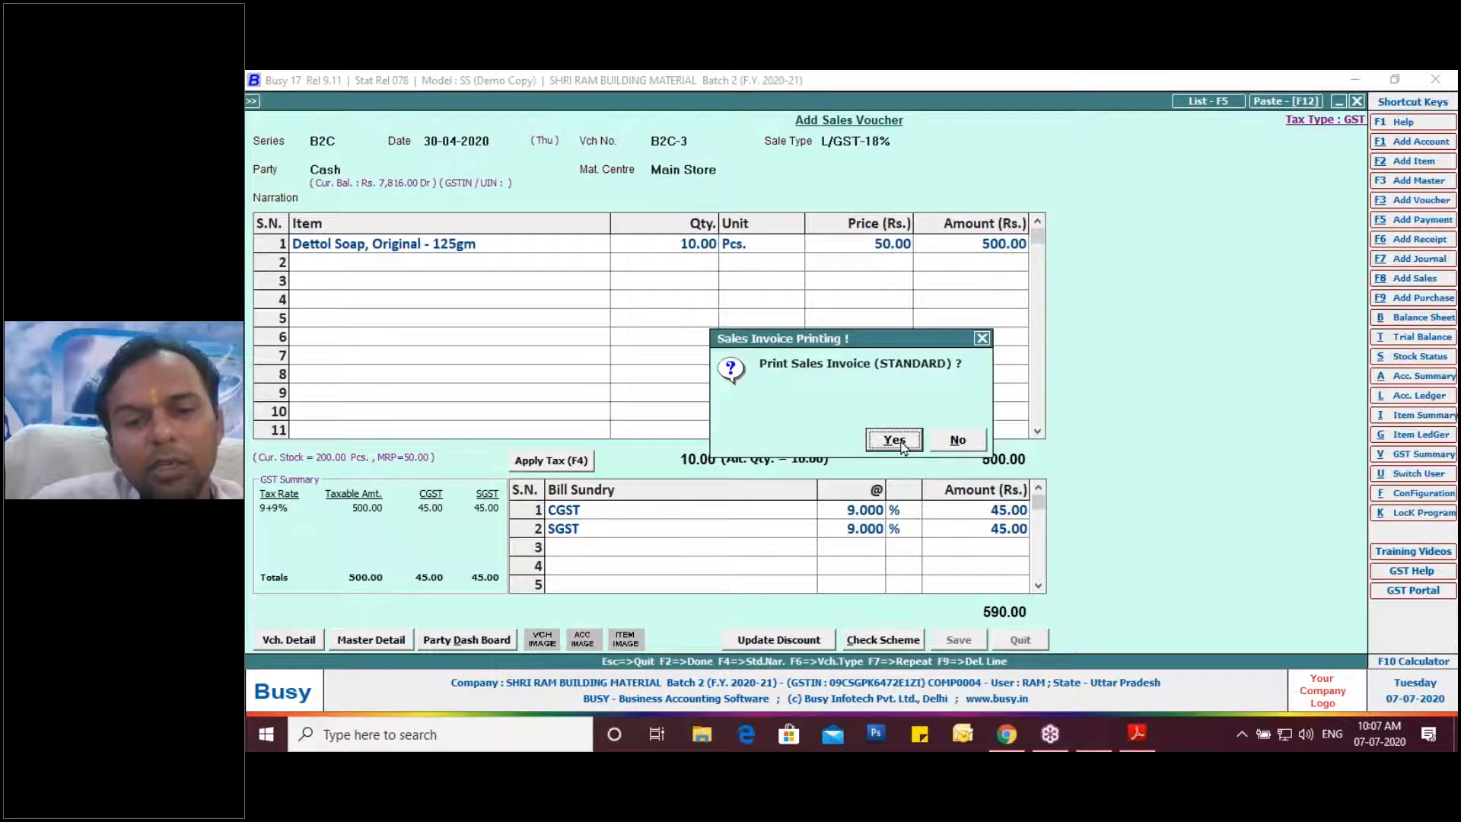
# Print the B2C-3 invoice in STANDARD format and send it to export.
pyautogui.click(902, 442)
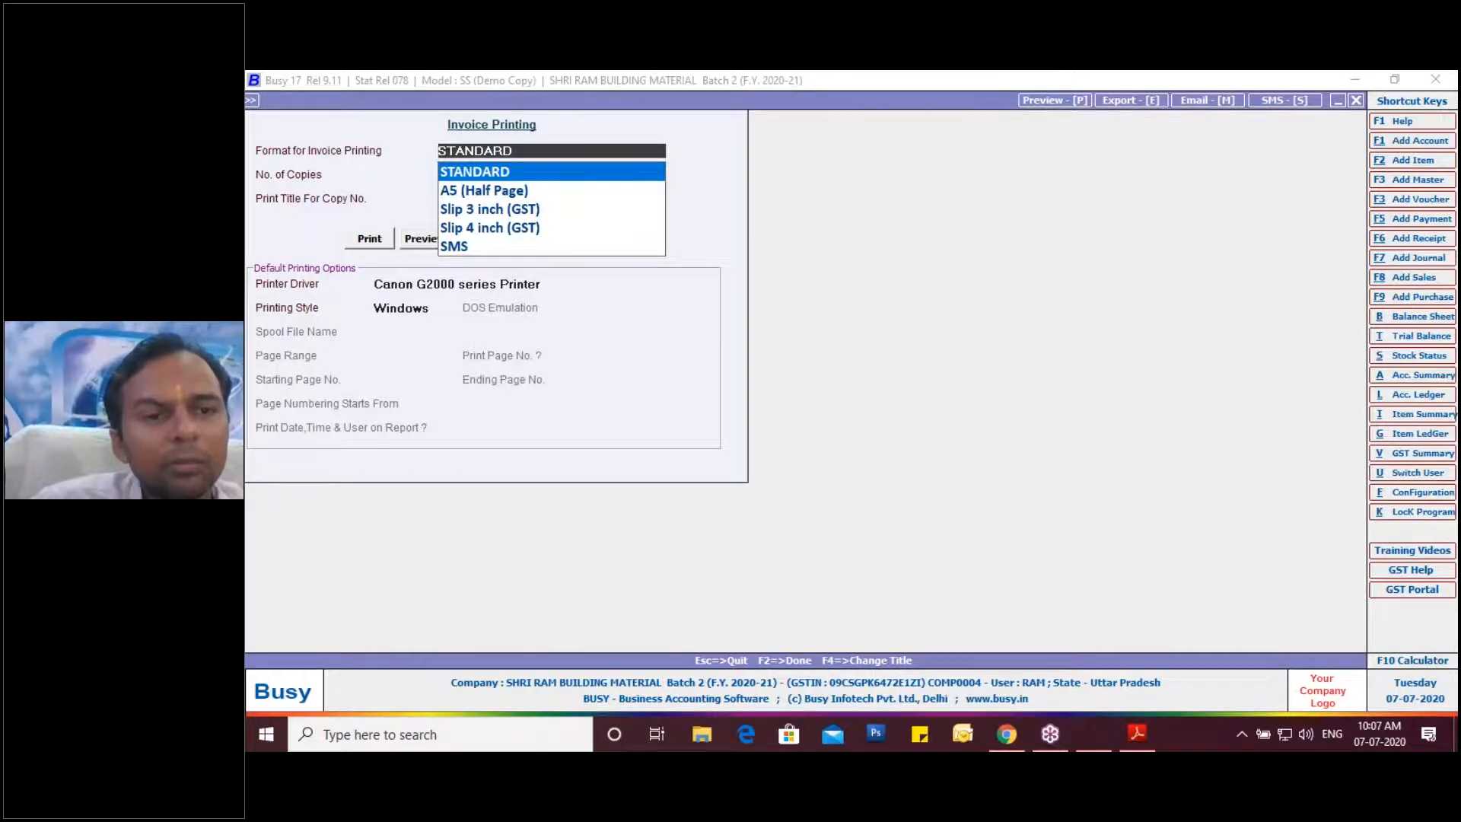
pyautogui.press('Return')
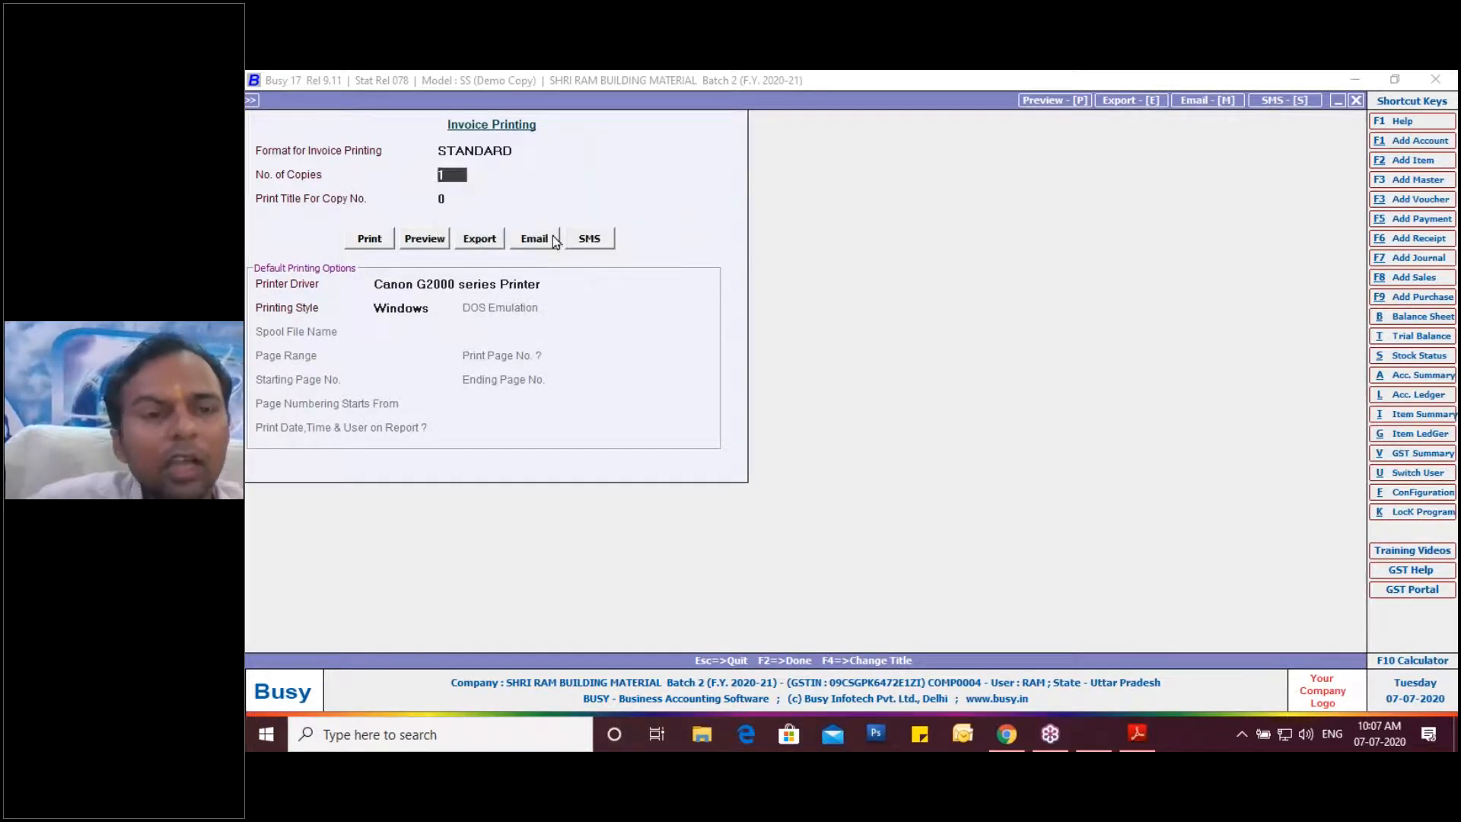
pyautogui.click(491, 239)
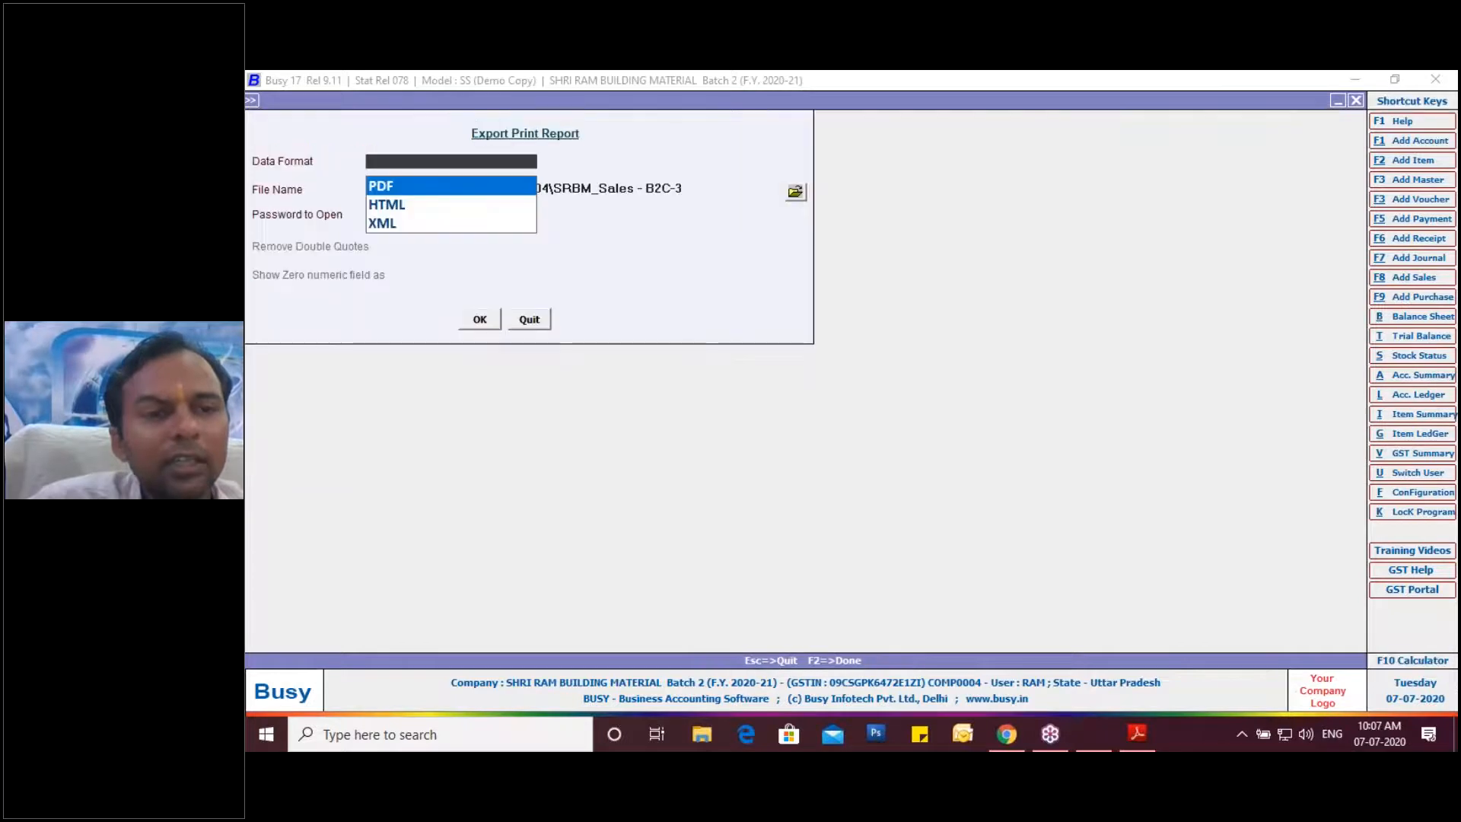
# Export the invoice as a PDF named 'Sales 5 MRP Wise Stock Maintence'.
pyautogui.press('Return')
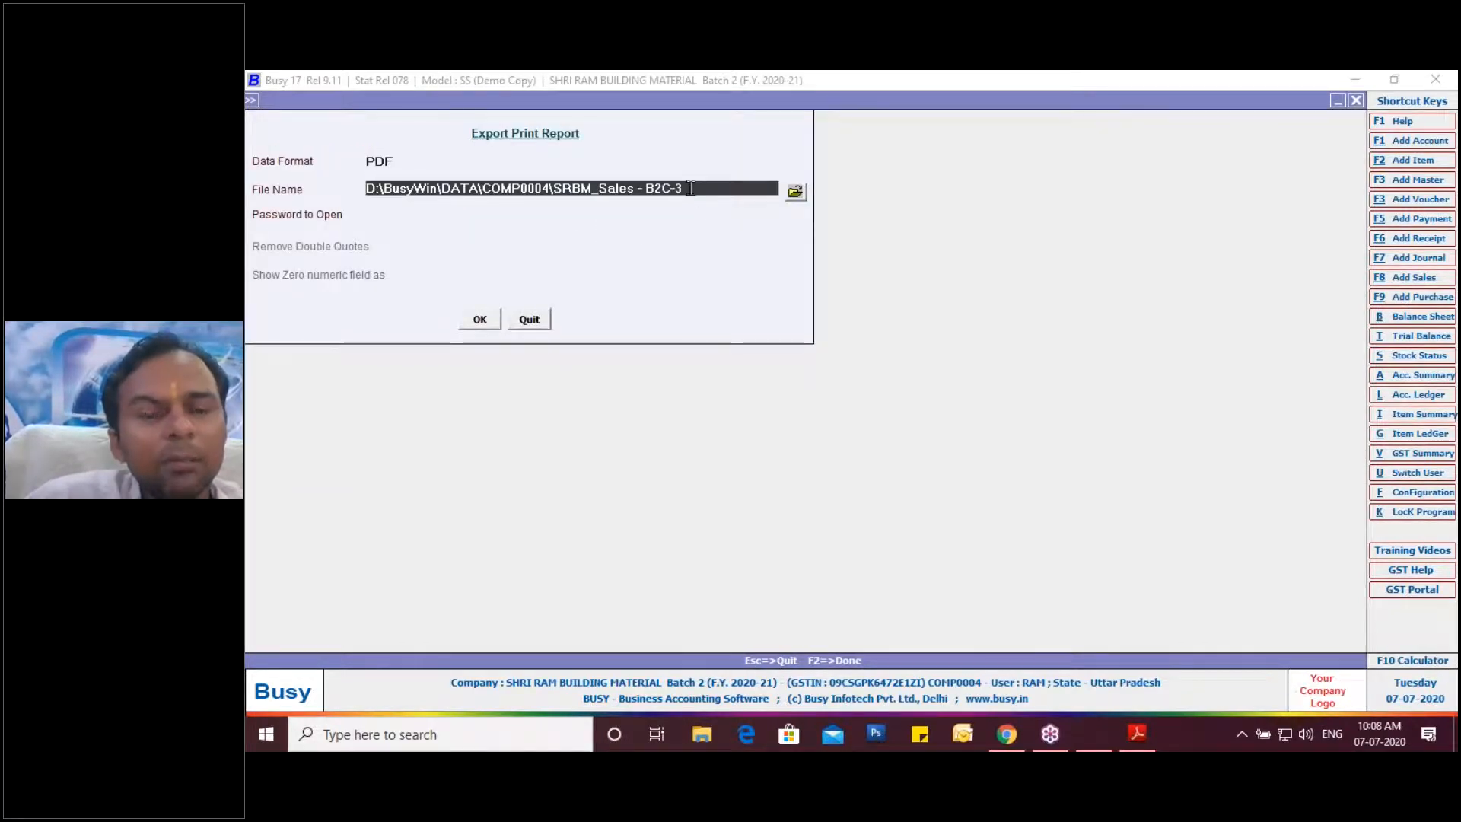
pyautogui.press('BackSpace')
pyautogui.press('BackSpace')
pyautogui.press('BackSpace')
pyautogui.press('BackSpace')
pyautogui.press('BackSpace')
pyautogui.press('BackSpace')
pyautogui.press('BackSpace')
pyautogui.press('BackSpace')
pyautogui.press('BackSpace')
pyautogui.press('BackSpace')
pyautogui.press('BackSpace')
pyautogui.press('BackSpace')
pyautogui.press('BackSpace')
pyautogui.press('BackSpace')
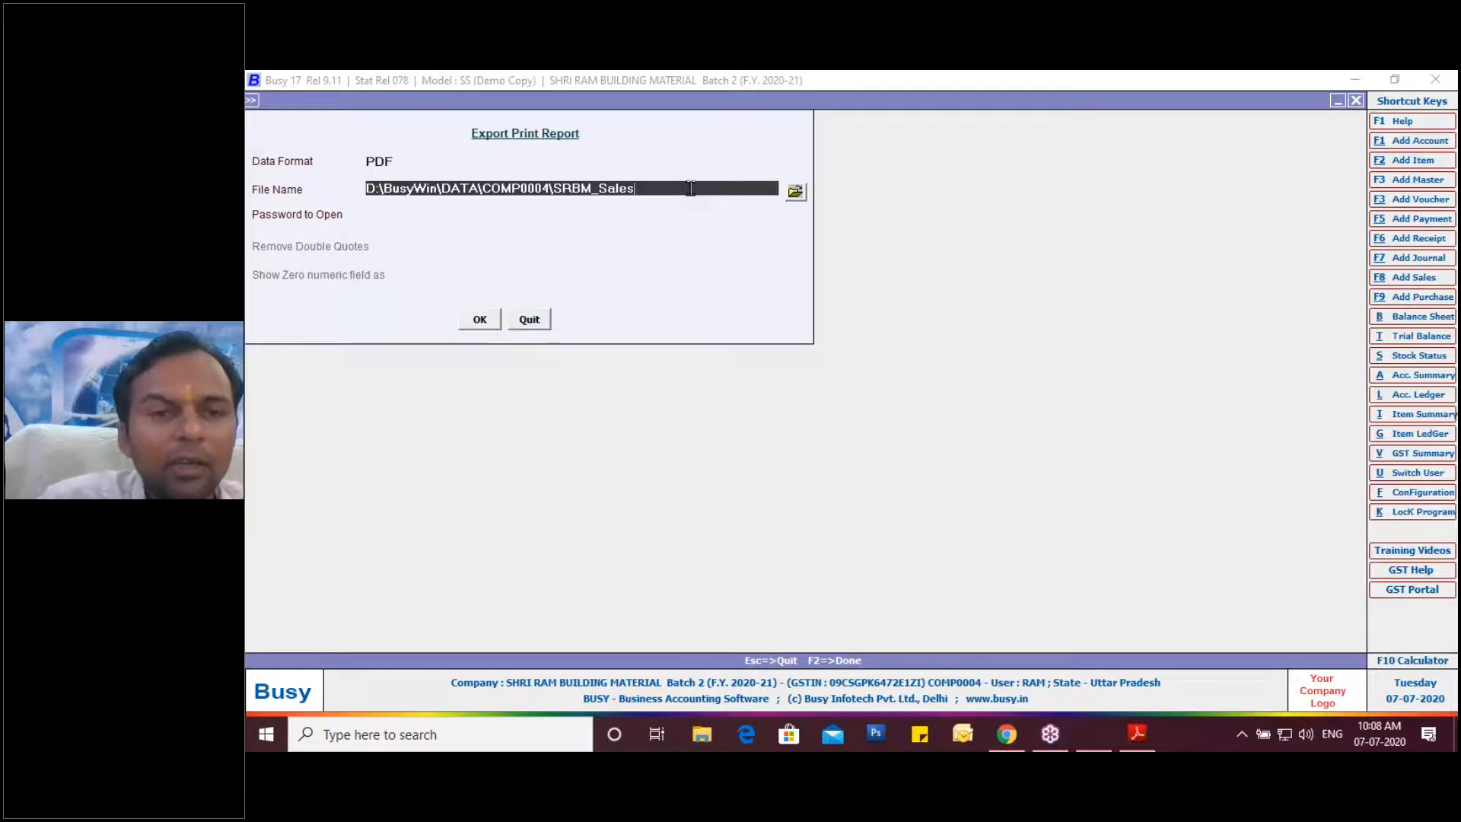
pyautogui.press('BackSpace')
pyautogui.press('BackSpace')
pyautogui.press('BackSpace')
pyautogui.press('BackSpace')
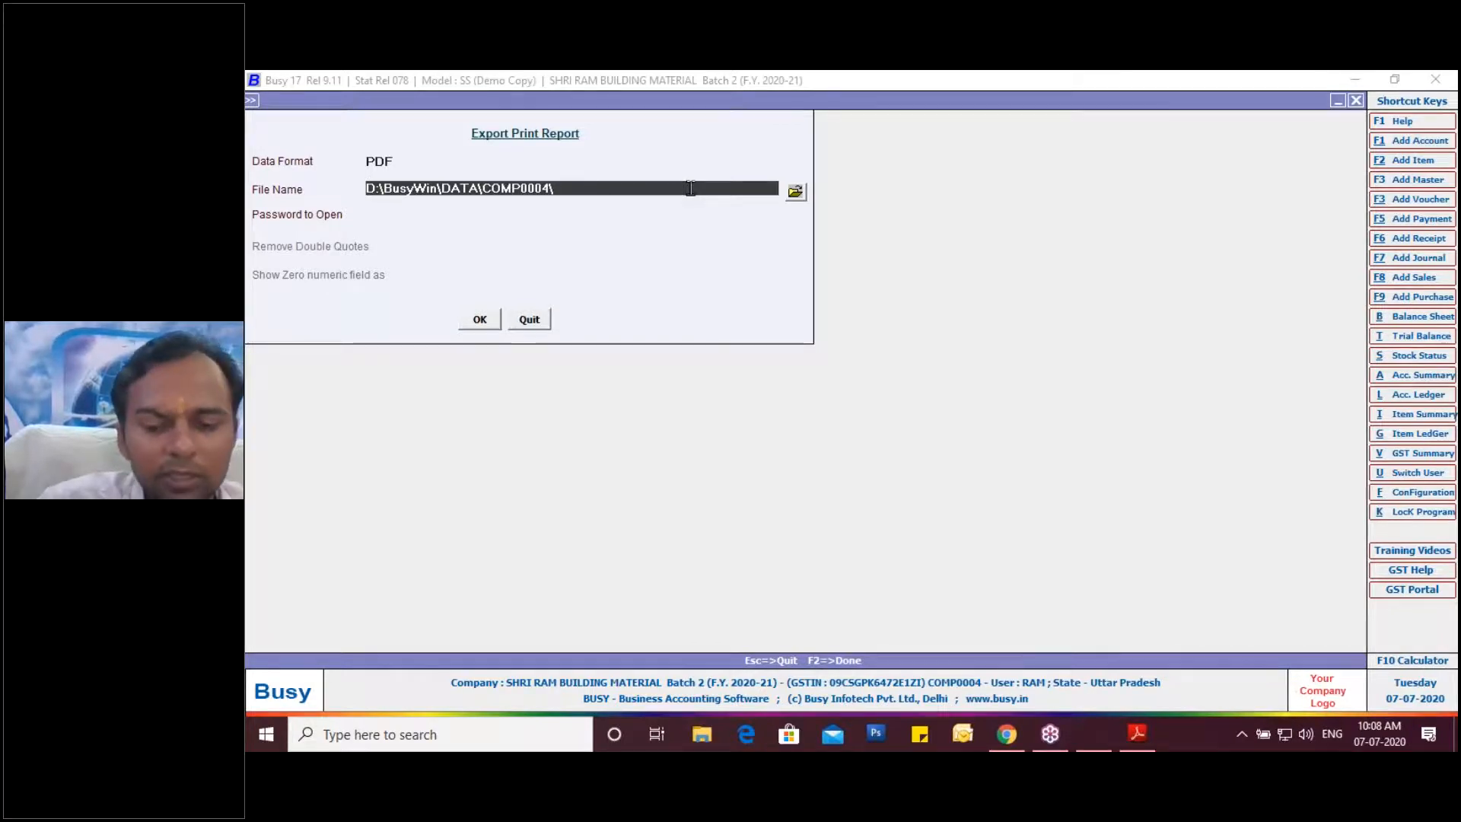
pyautogui.write('SR')
pyautogui.press('BackSpace')
pyautogui.press('BackSpace')
pyautogui.write('Sales')
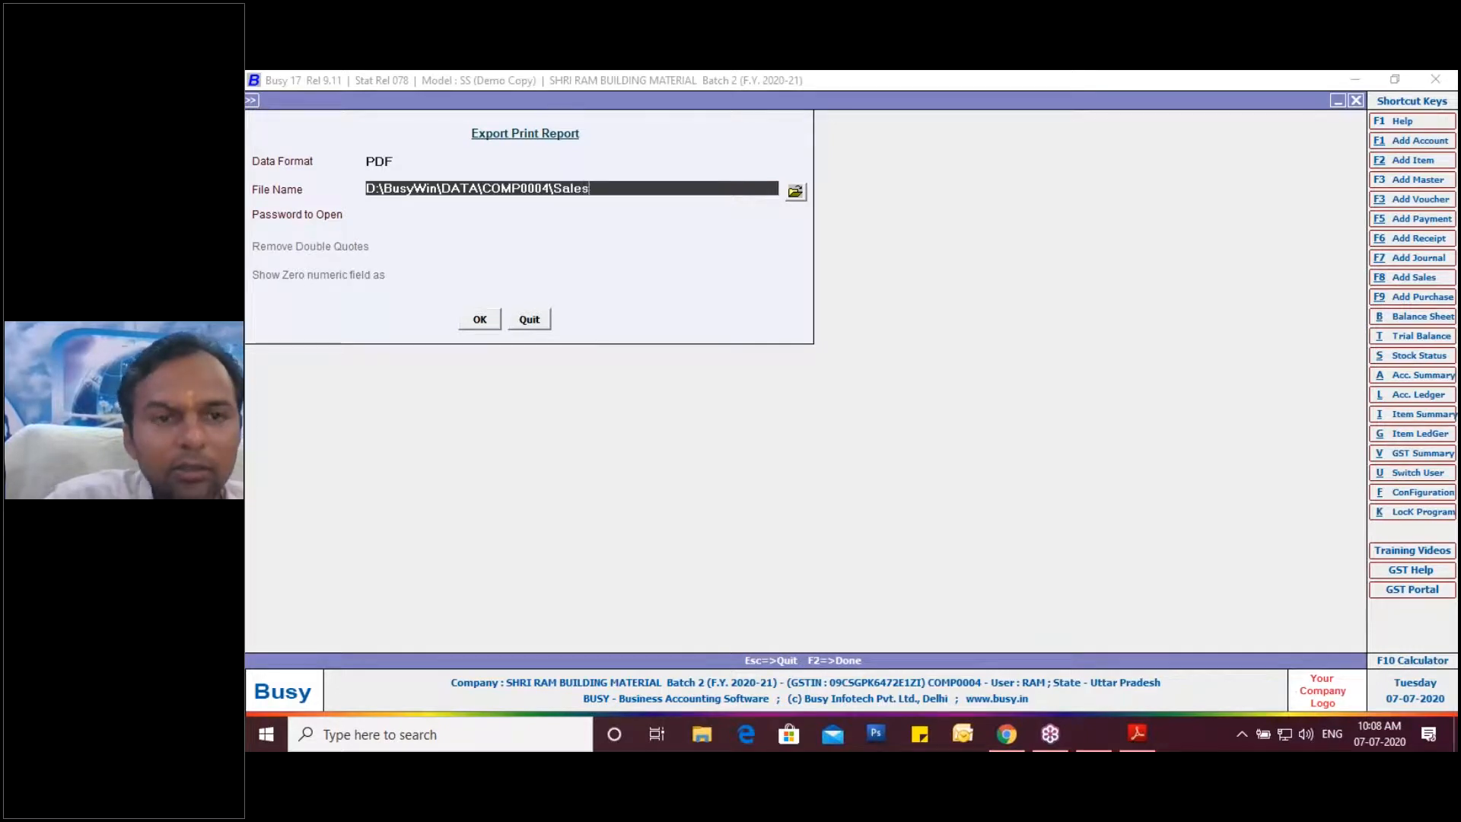
pyautogui.write(' 5 M')
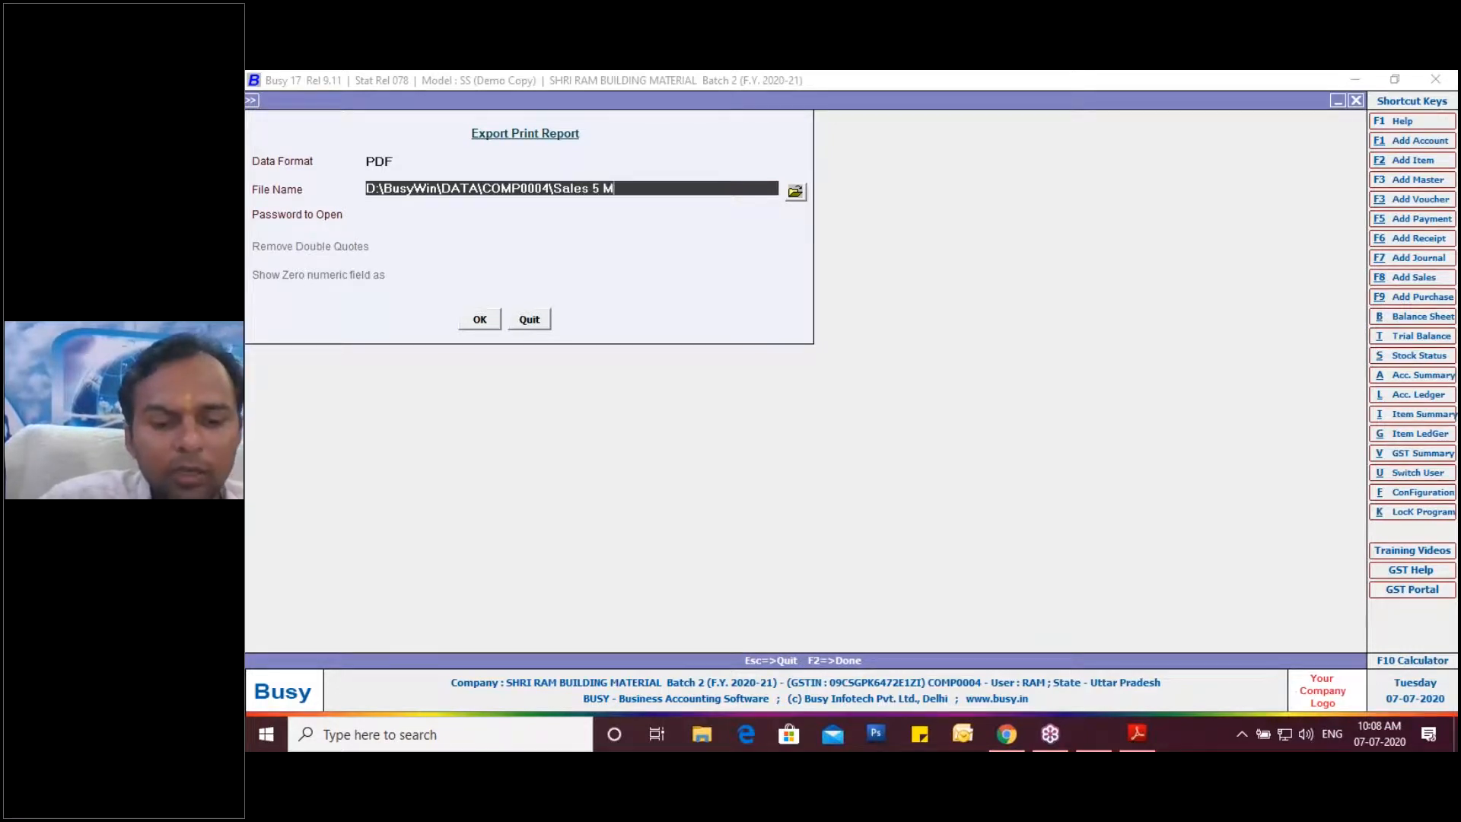
pyautogui.write('RP Wis')
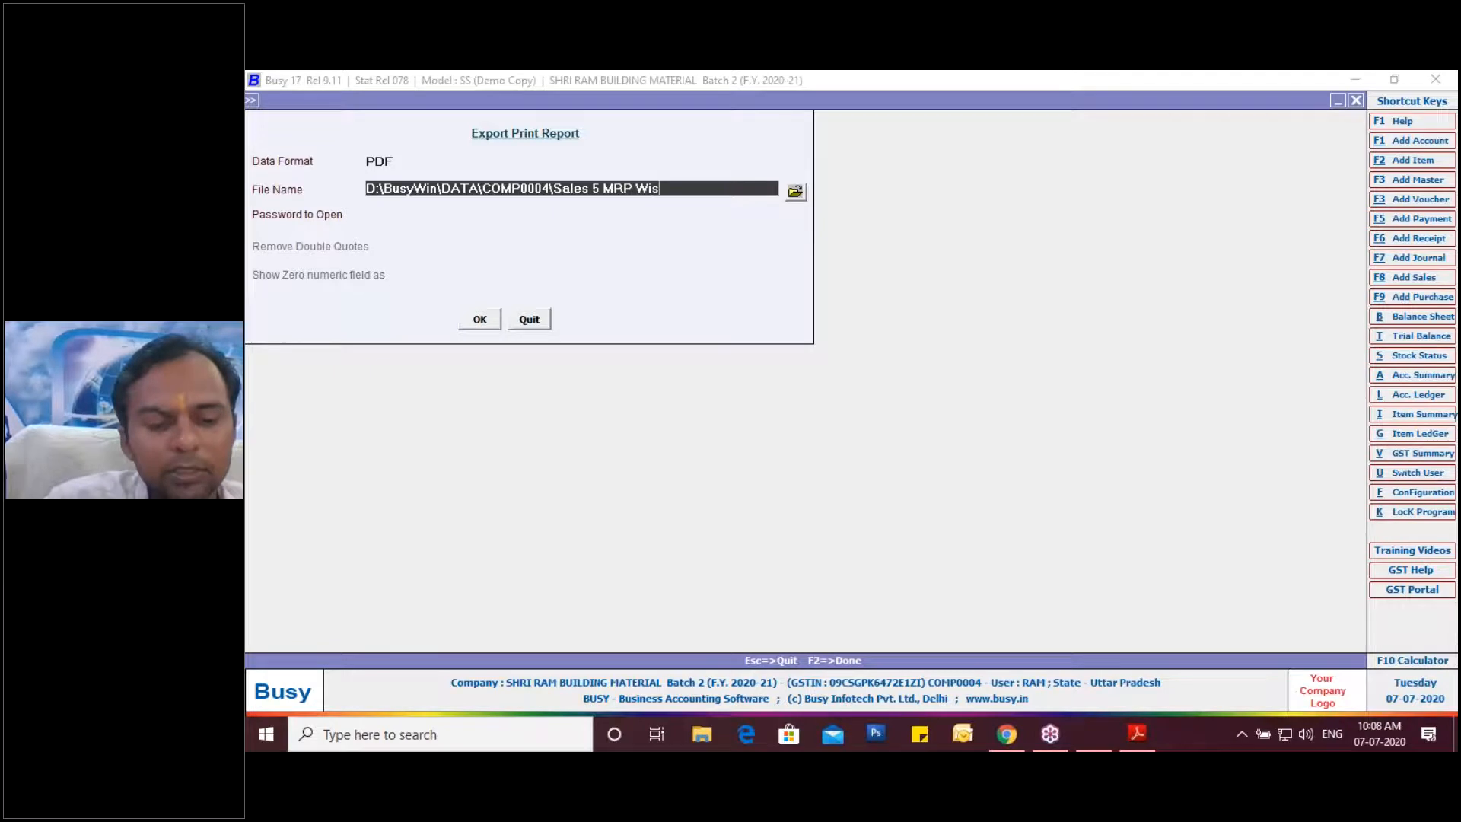
pyautogui.write('e Sto')
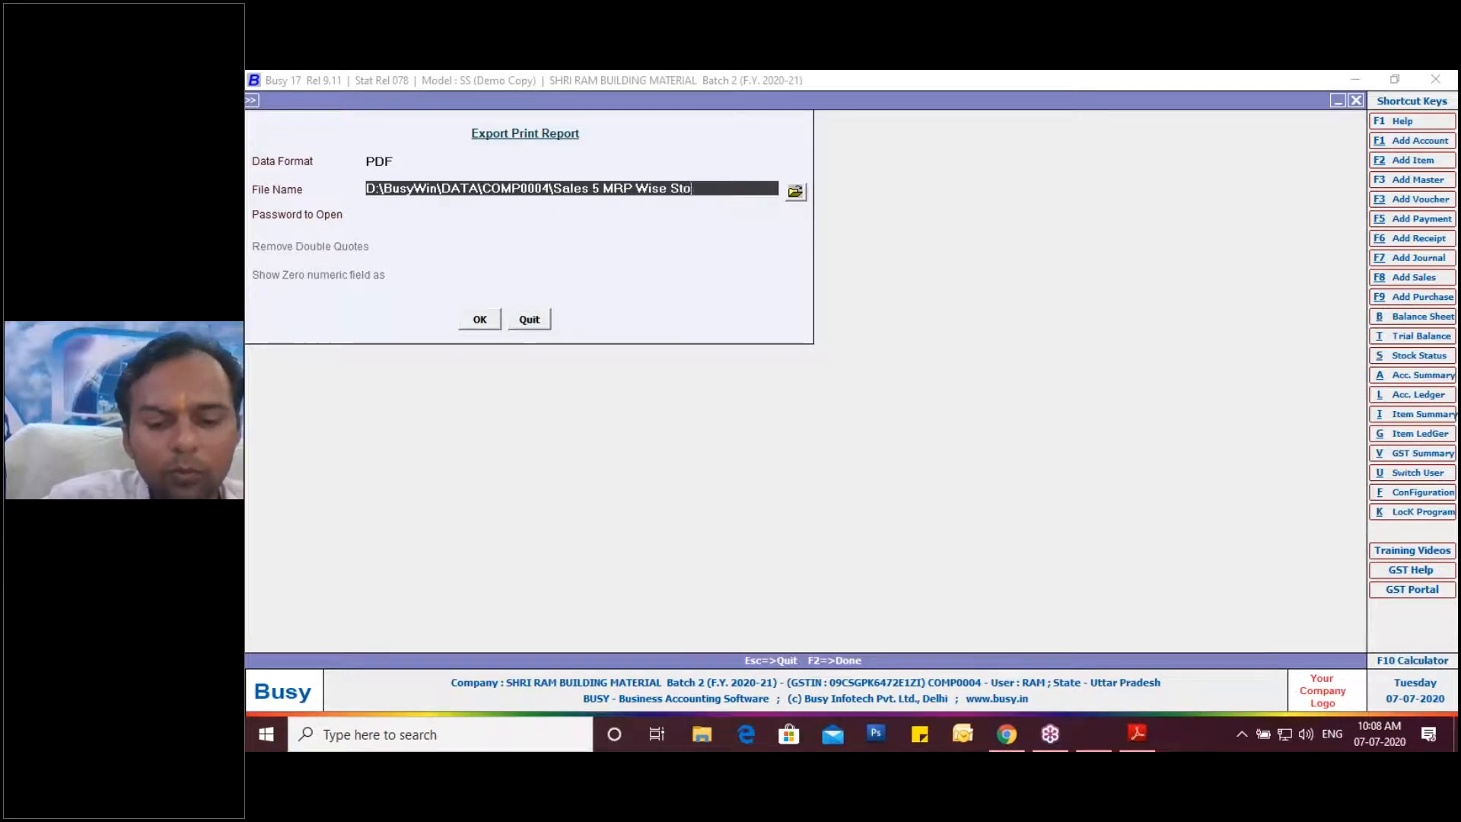
pyautogui.write('ck Main')
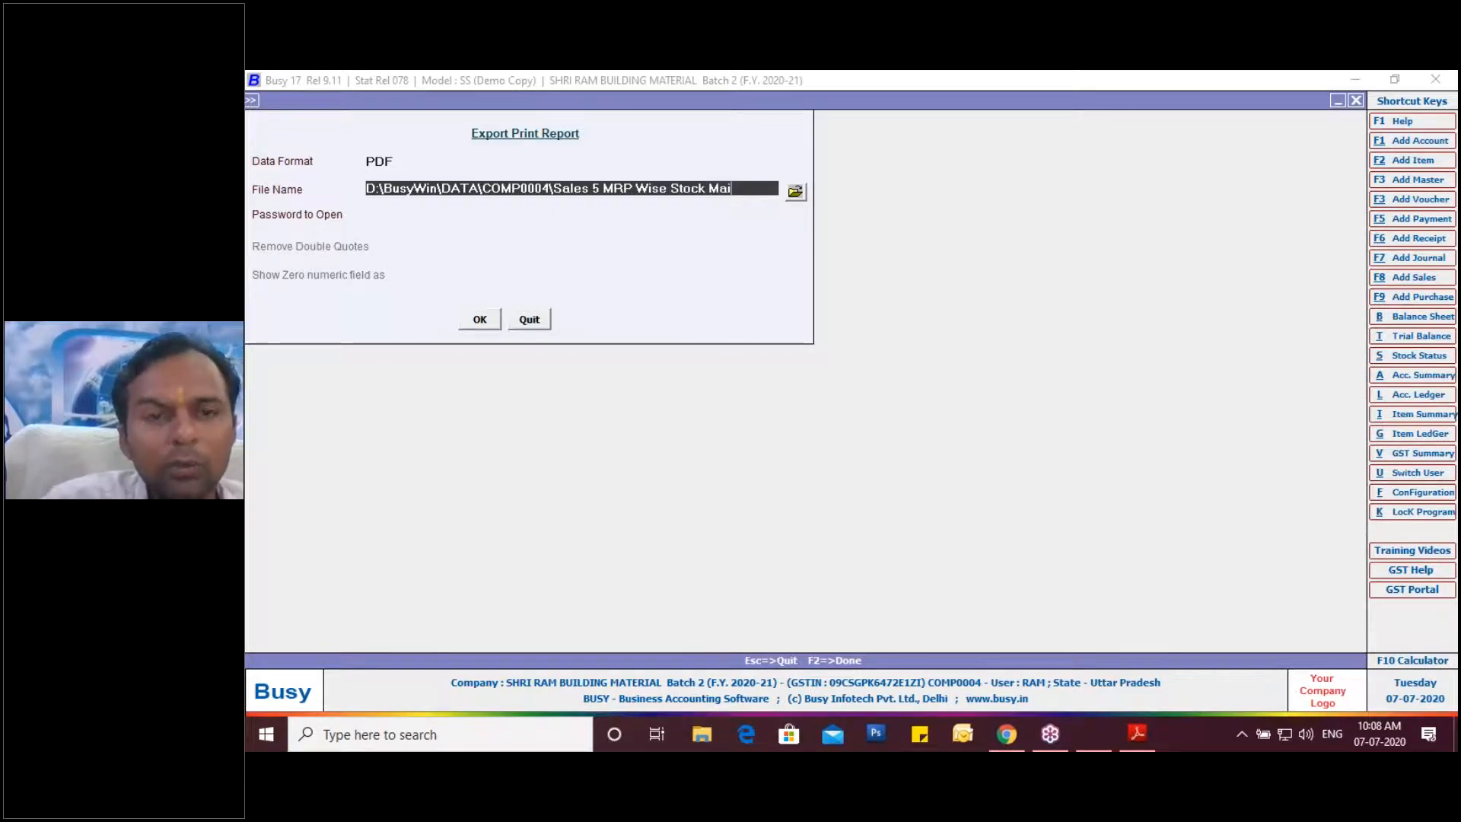
pyautogui.write('ence')
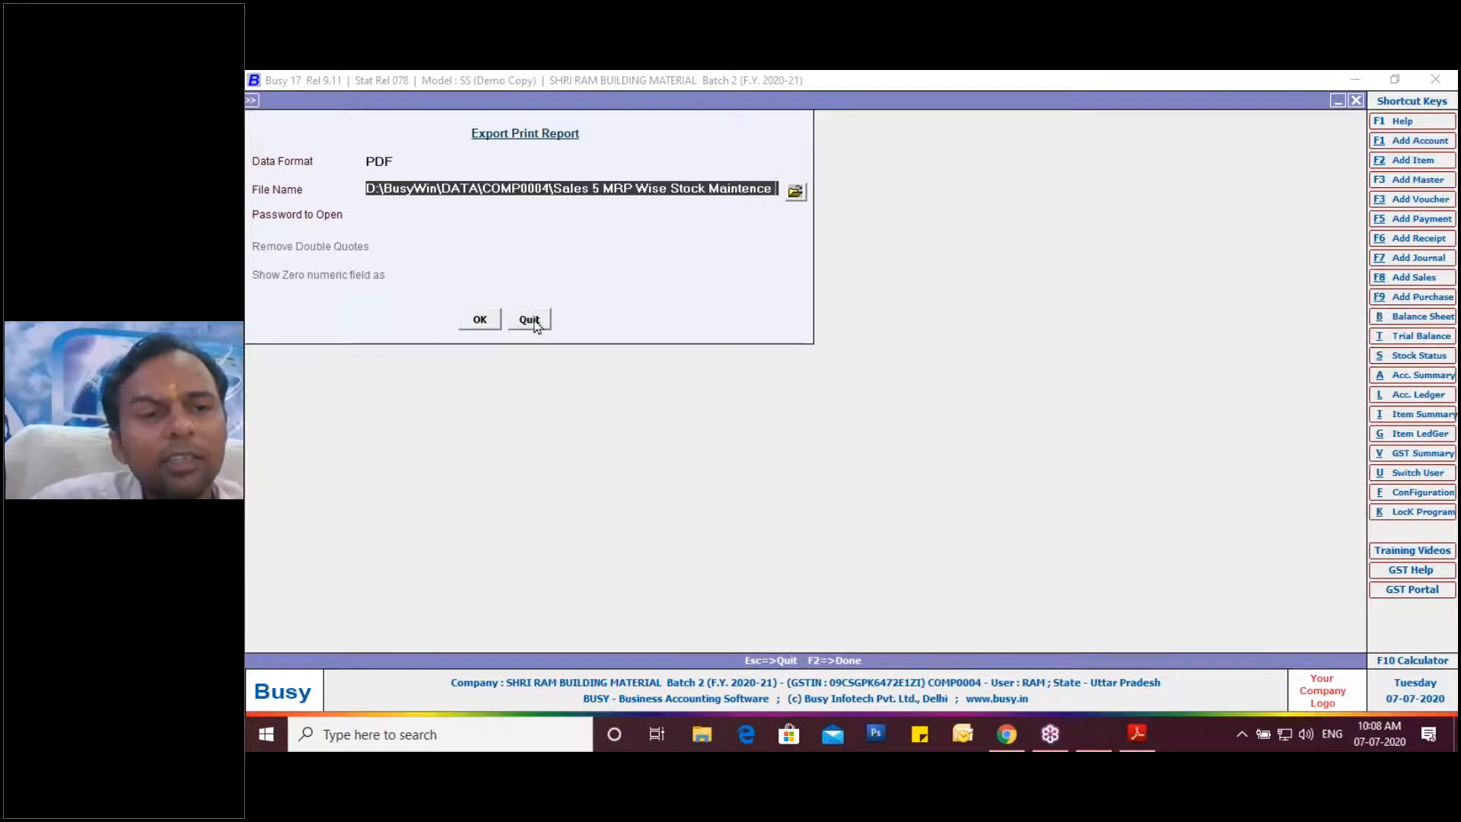
pyautogui.click(480, 320)
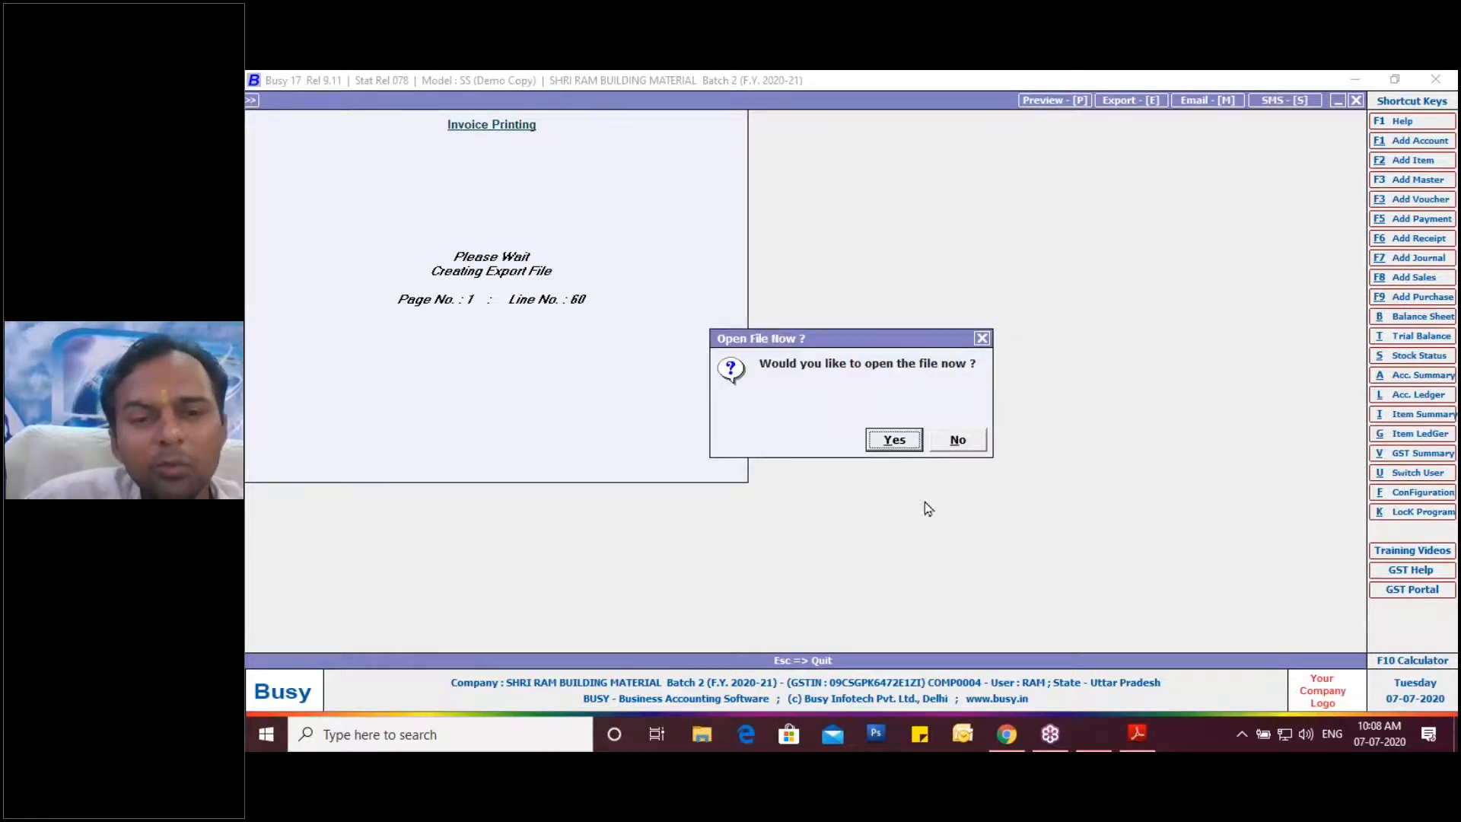
# Open the exported PDF, then leave the empty purchase voucher and transactions menu in Busy.
pyautogui.click(919, 441)
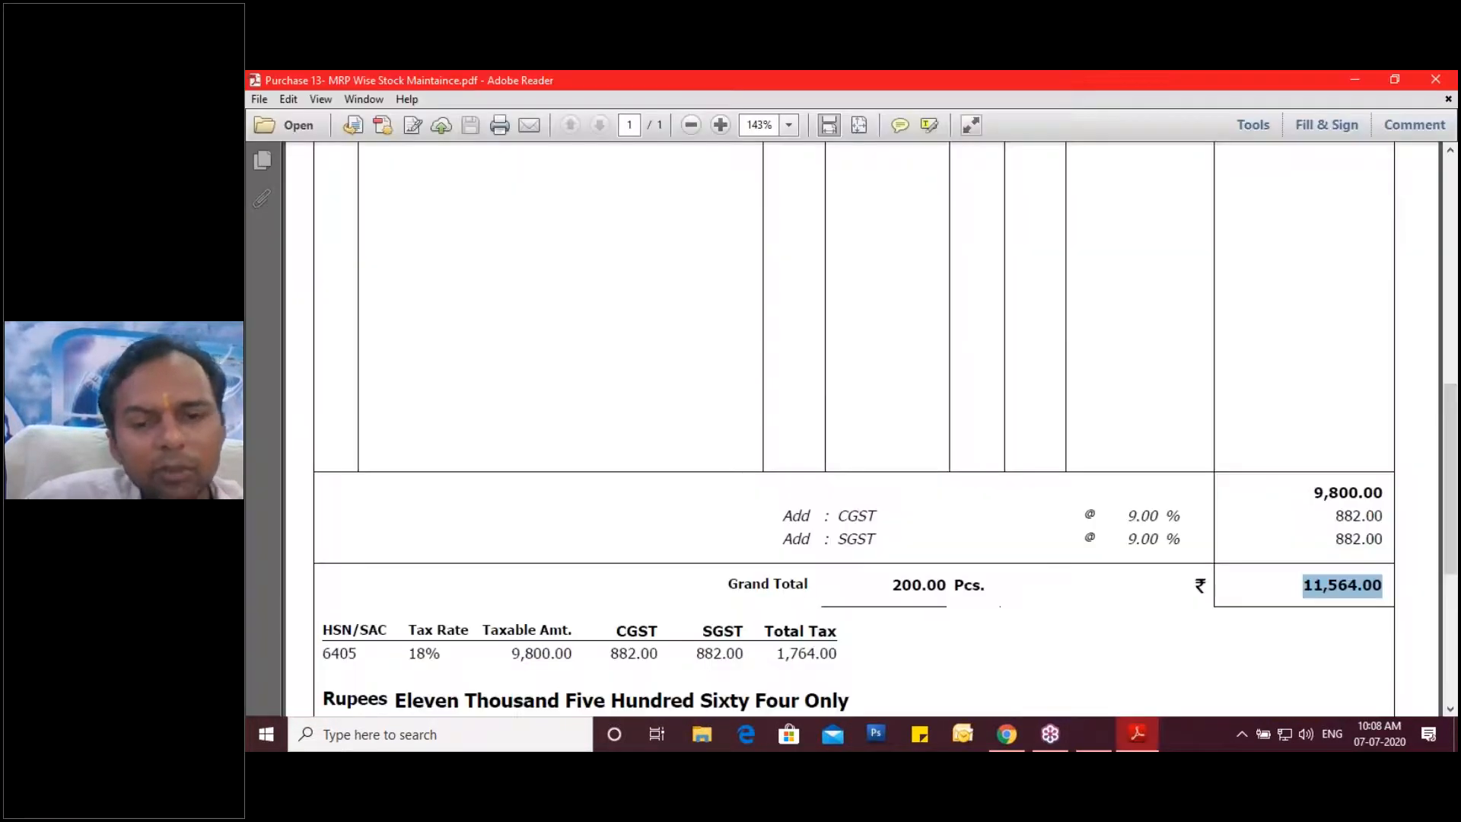
pyautogui.click(1081, 728)
pyautogui.press('Escape')
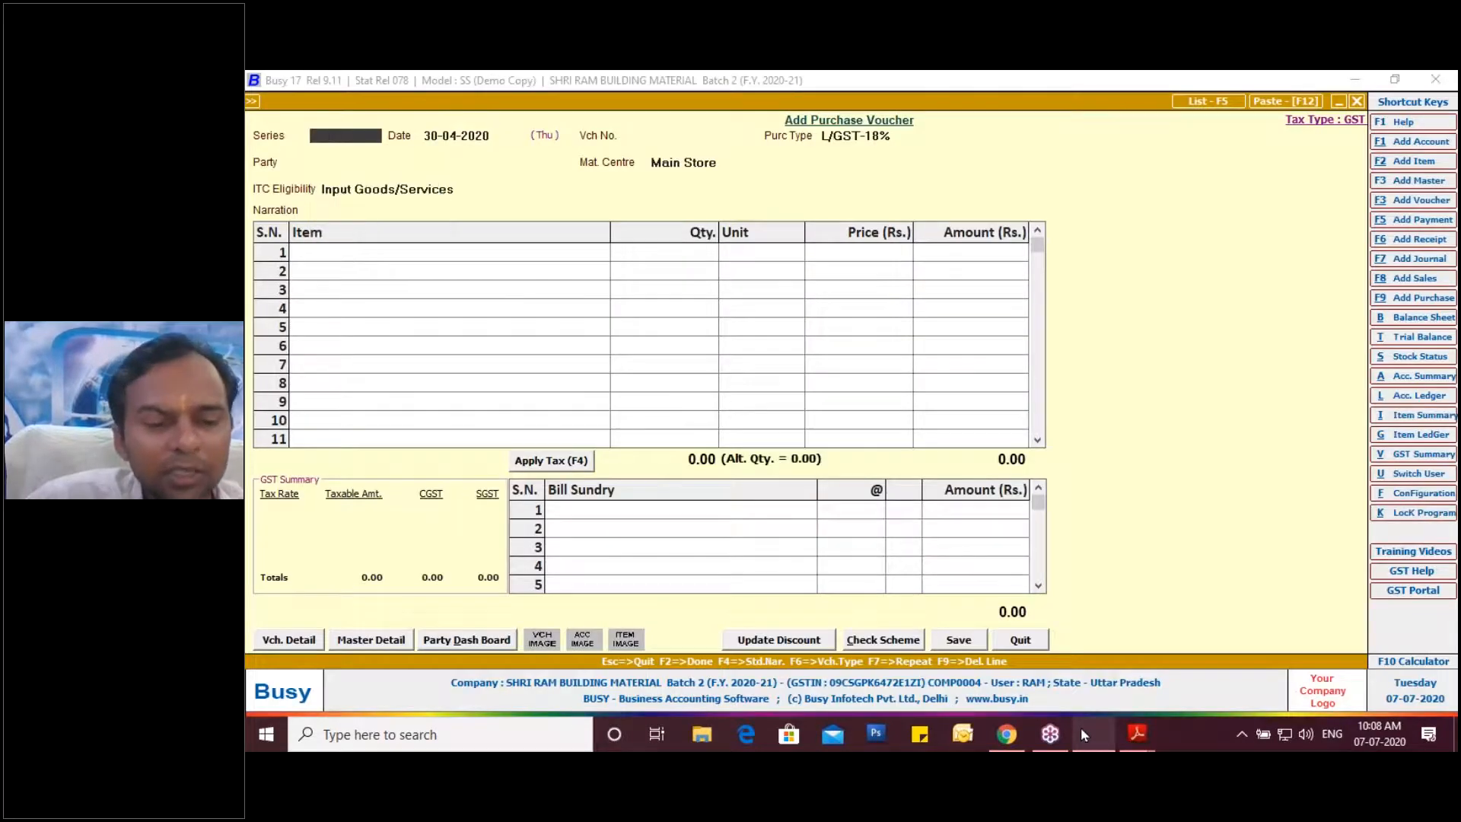
pyautogui.press('Escape')
pyautogui.press('Return')
pyautogui.press('Escape')
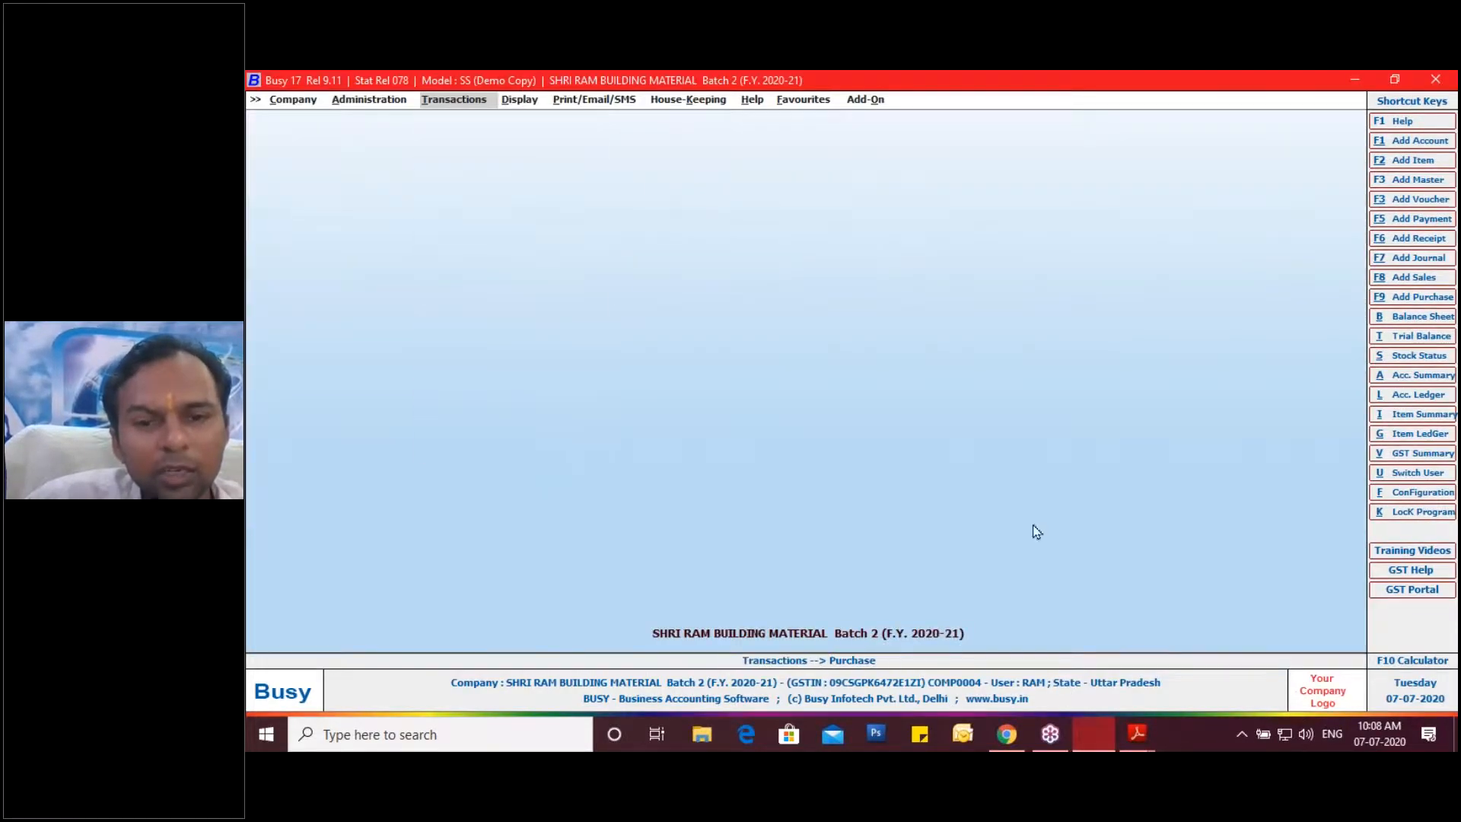
# Review the Sales 5 invoice PDF in Adobe Reader, close it, and return to Busy.
pyautogui.click(1136, 735)
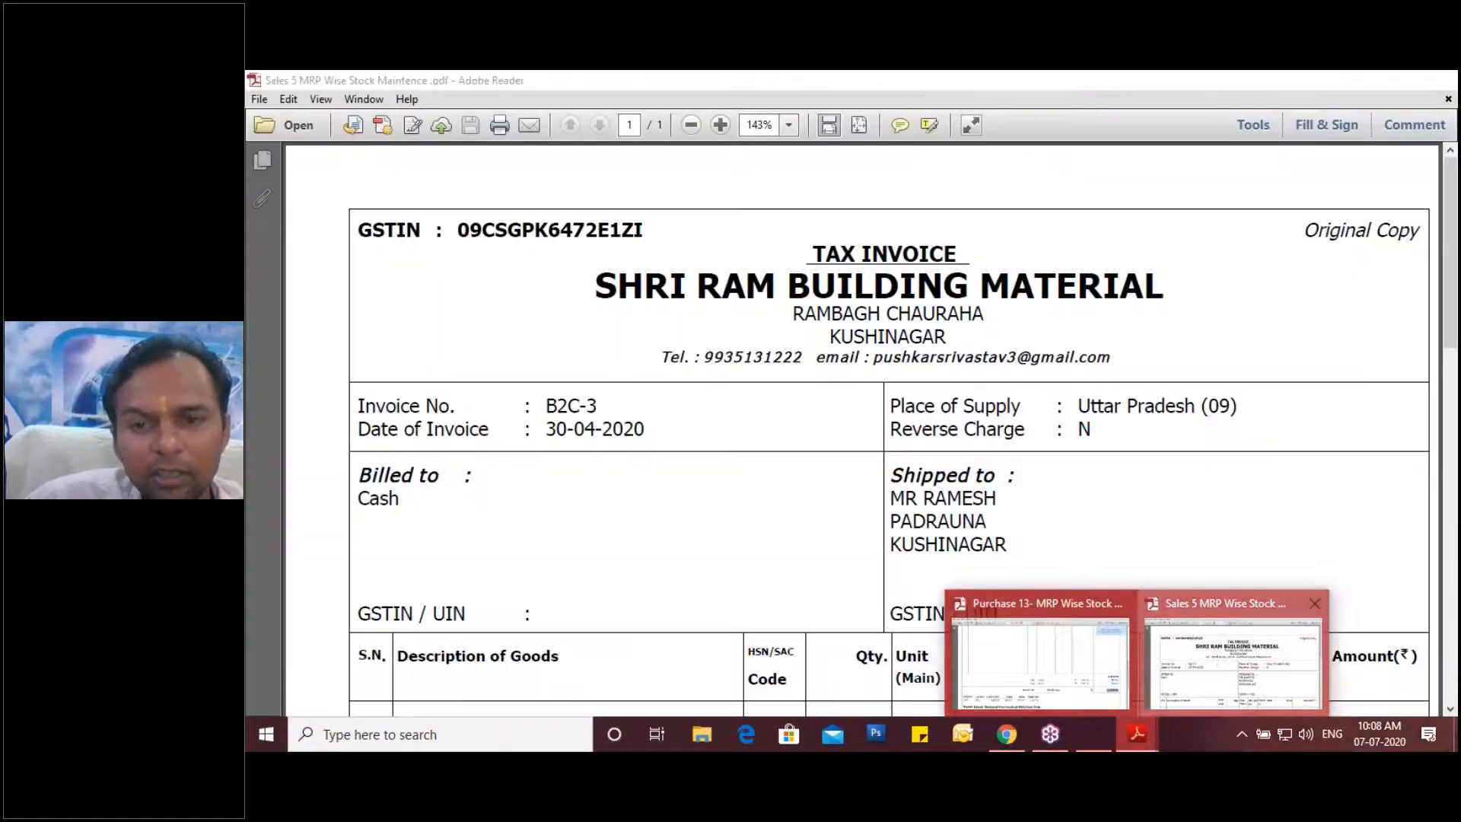
pyautogui.click(1218, 655)
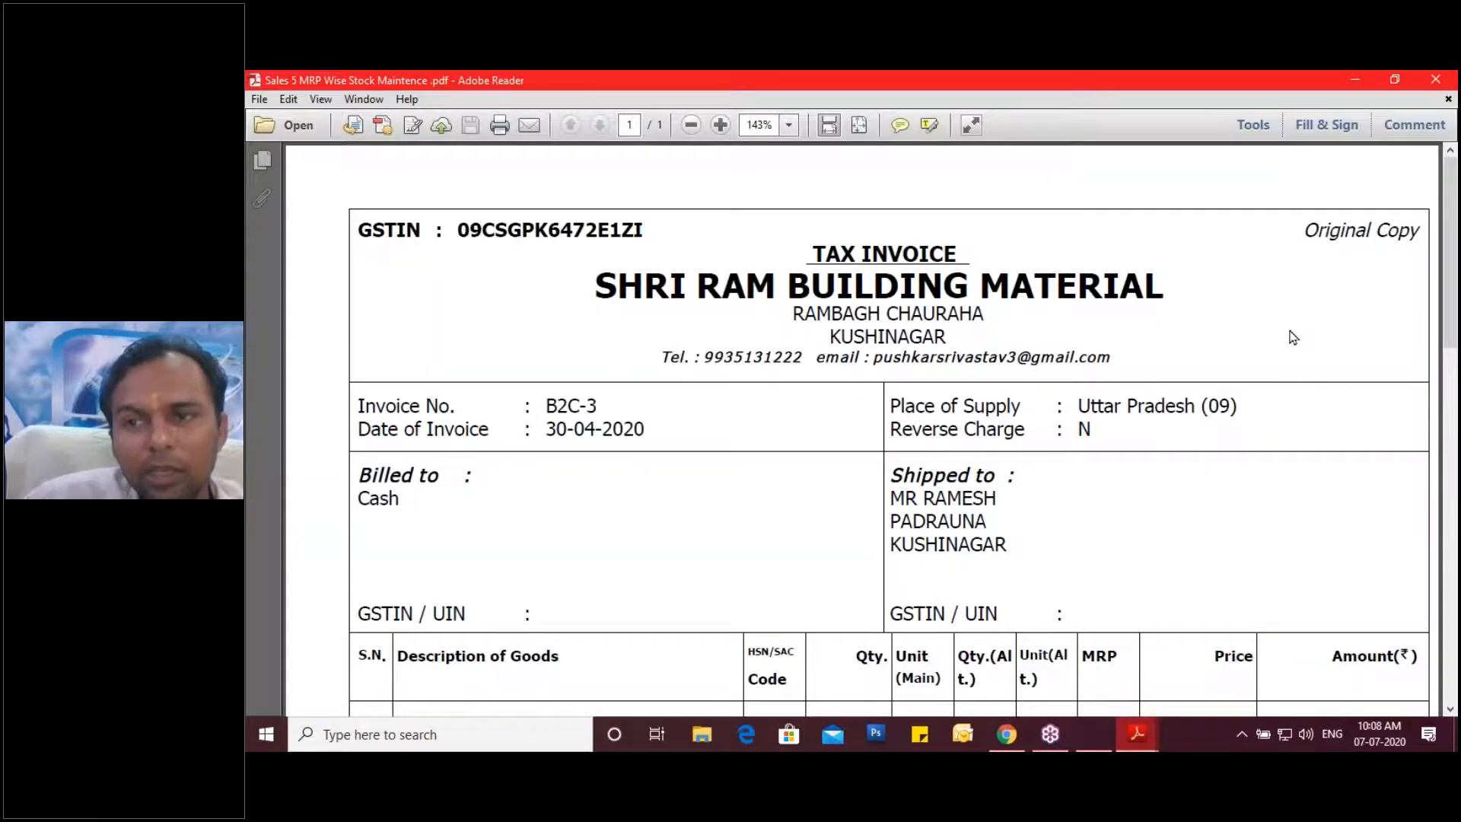
pyautogui.click(1437, 81)
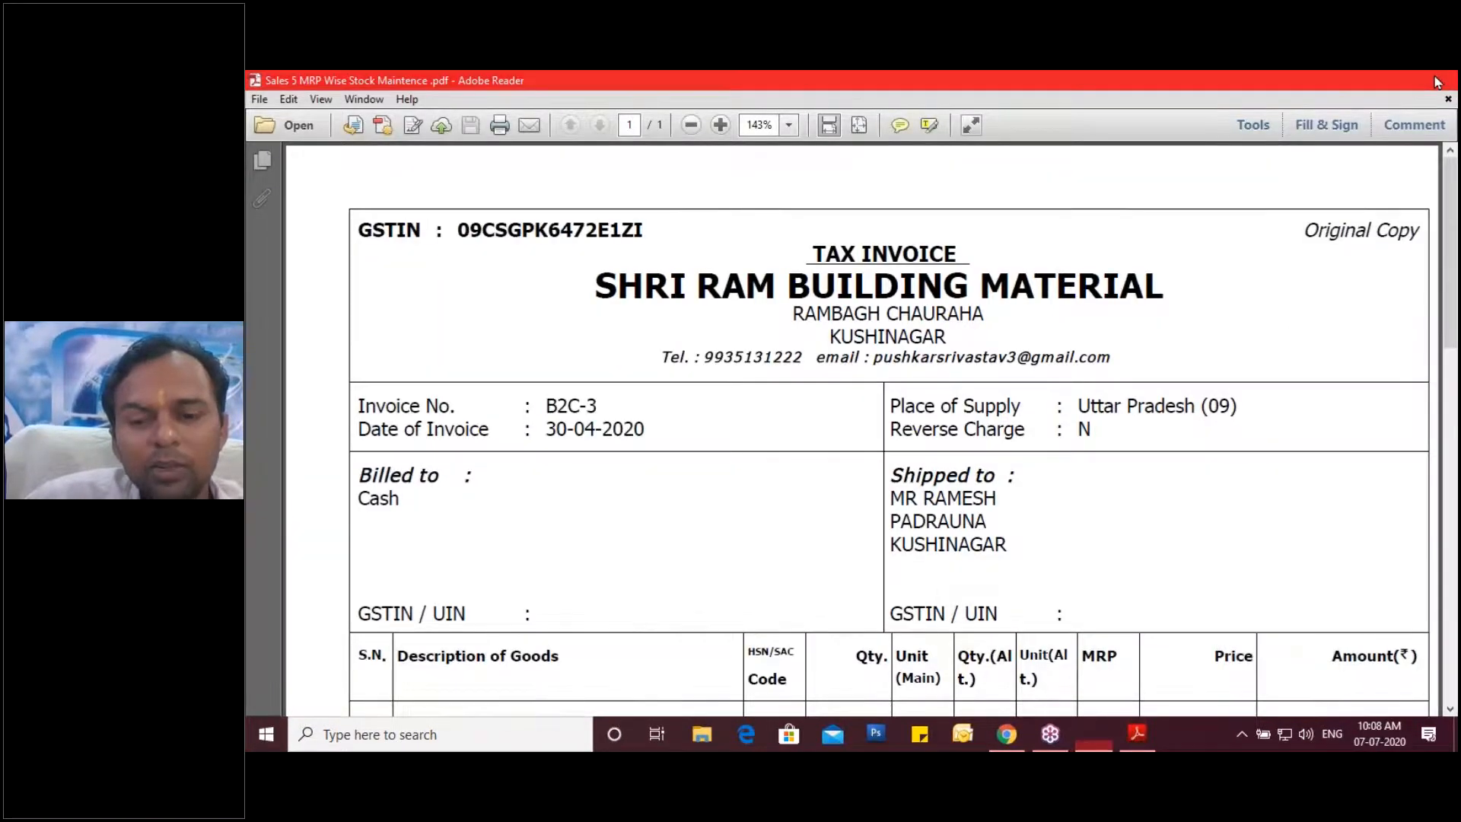
pyautogui.click(1082, 738)
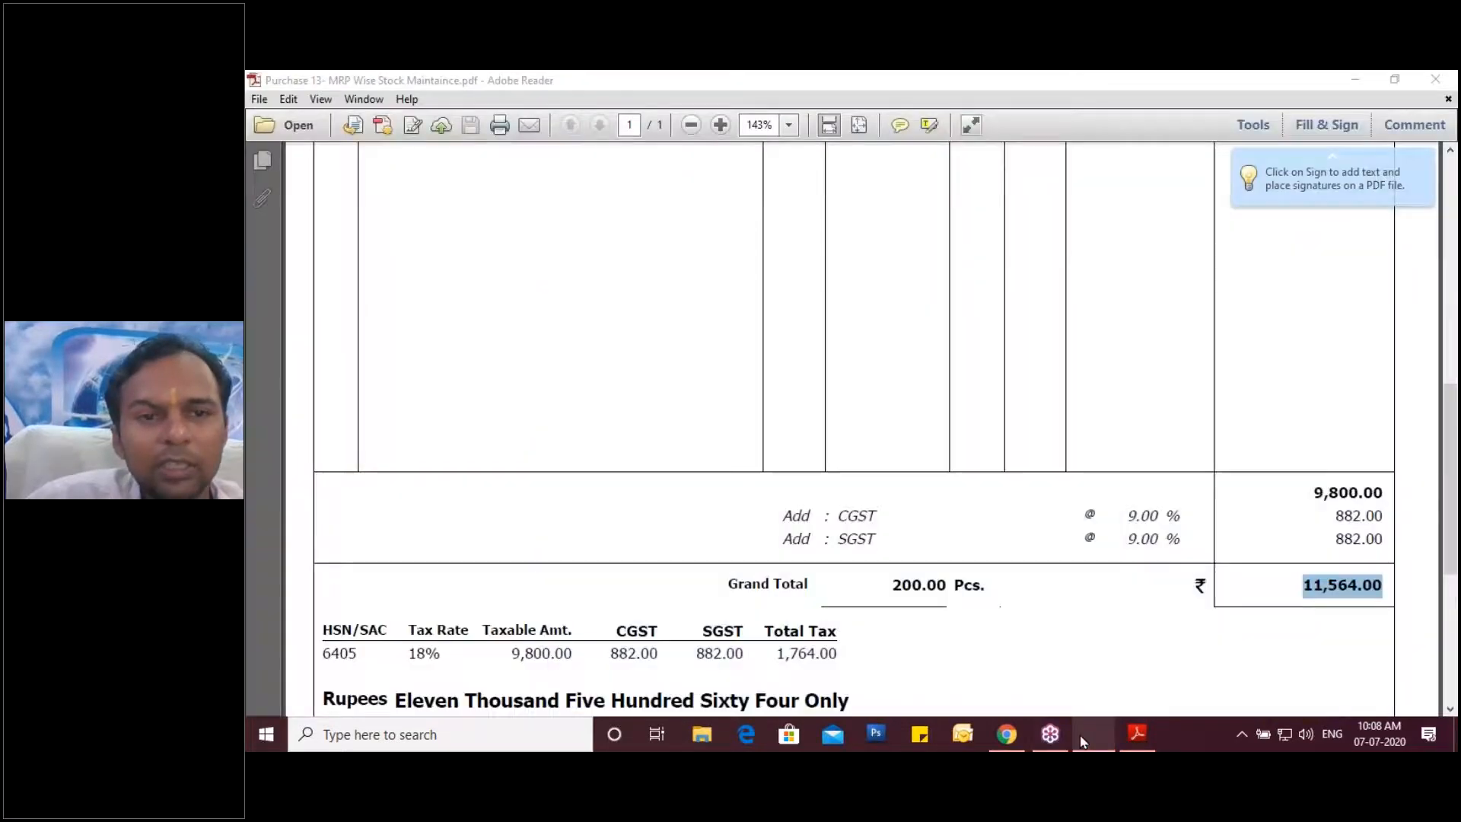
pyautogui.click(1081, 735)
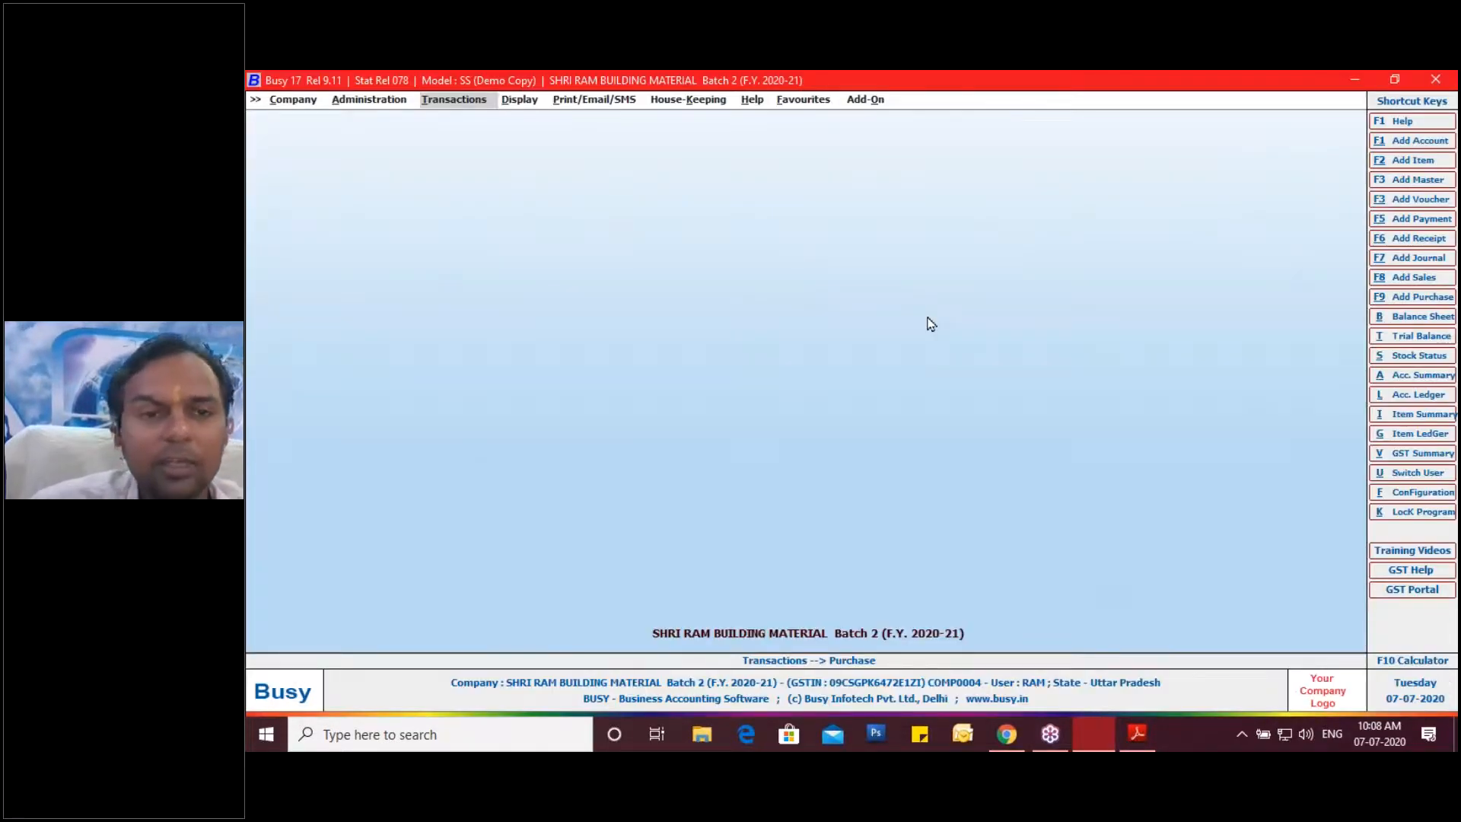
pyautogui.press('Right')
# Open the options for Display > MRP/Param.-wise Reports > MRP Closing Stock > Detailed.
pyautogui.press('Return')
pyautogui.press('Down')
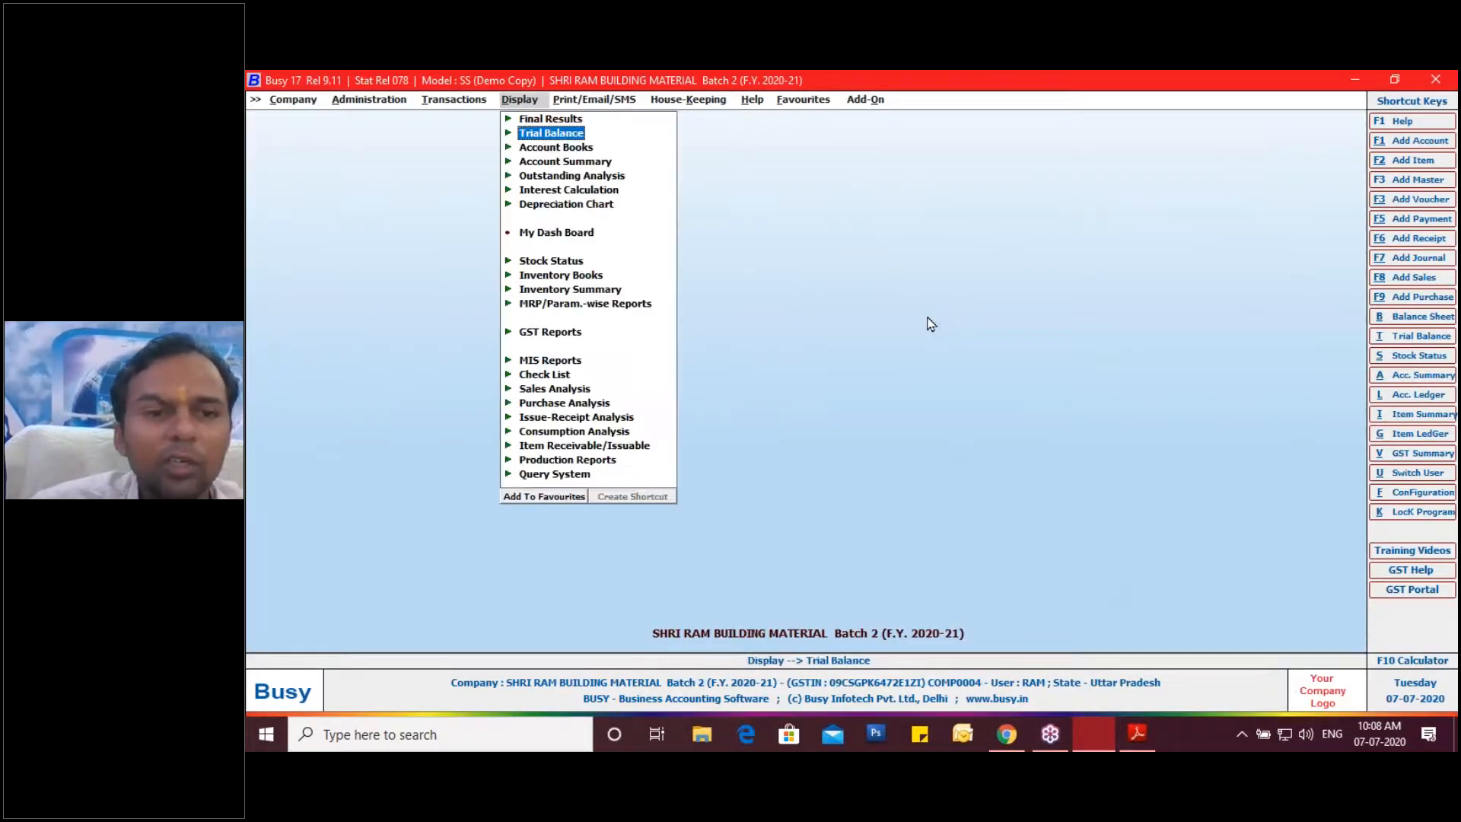
pyautogui.press('Down')
pyautogui.press('Down')
pyautogui.press('Down')
pyautogui.press('Down')
pyautogui.press('Down')
pyautogui.press('Down')
pyautogui.press('Down')
pyautogui.press('Down')
pyautogui.press('Down')
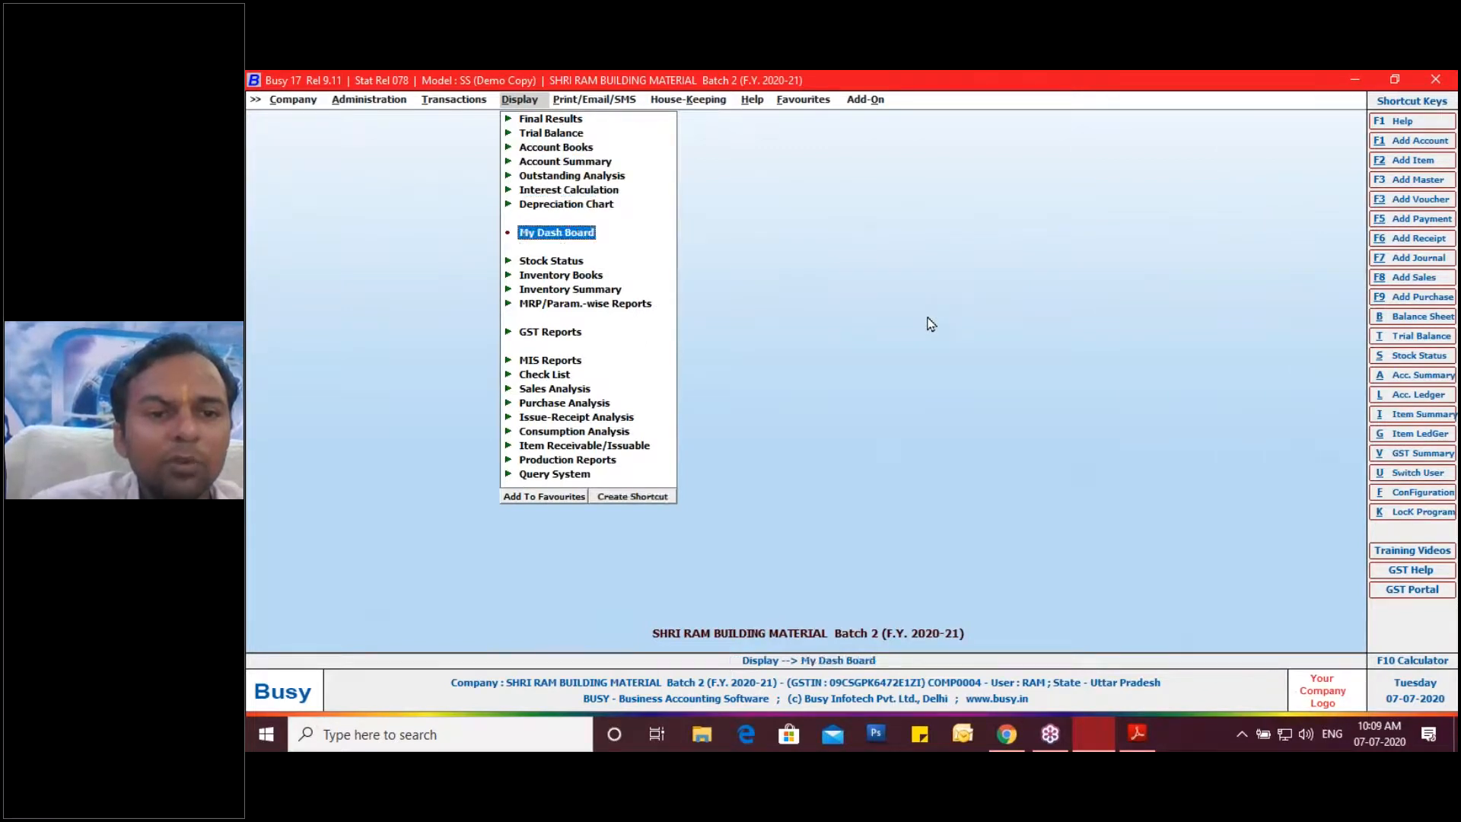
pyautogui.press('Down')
pyautogui.press('Return')
pyautogui.press('Down')
pyautogui.press('Down')
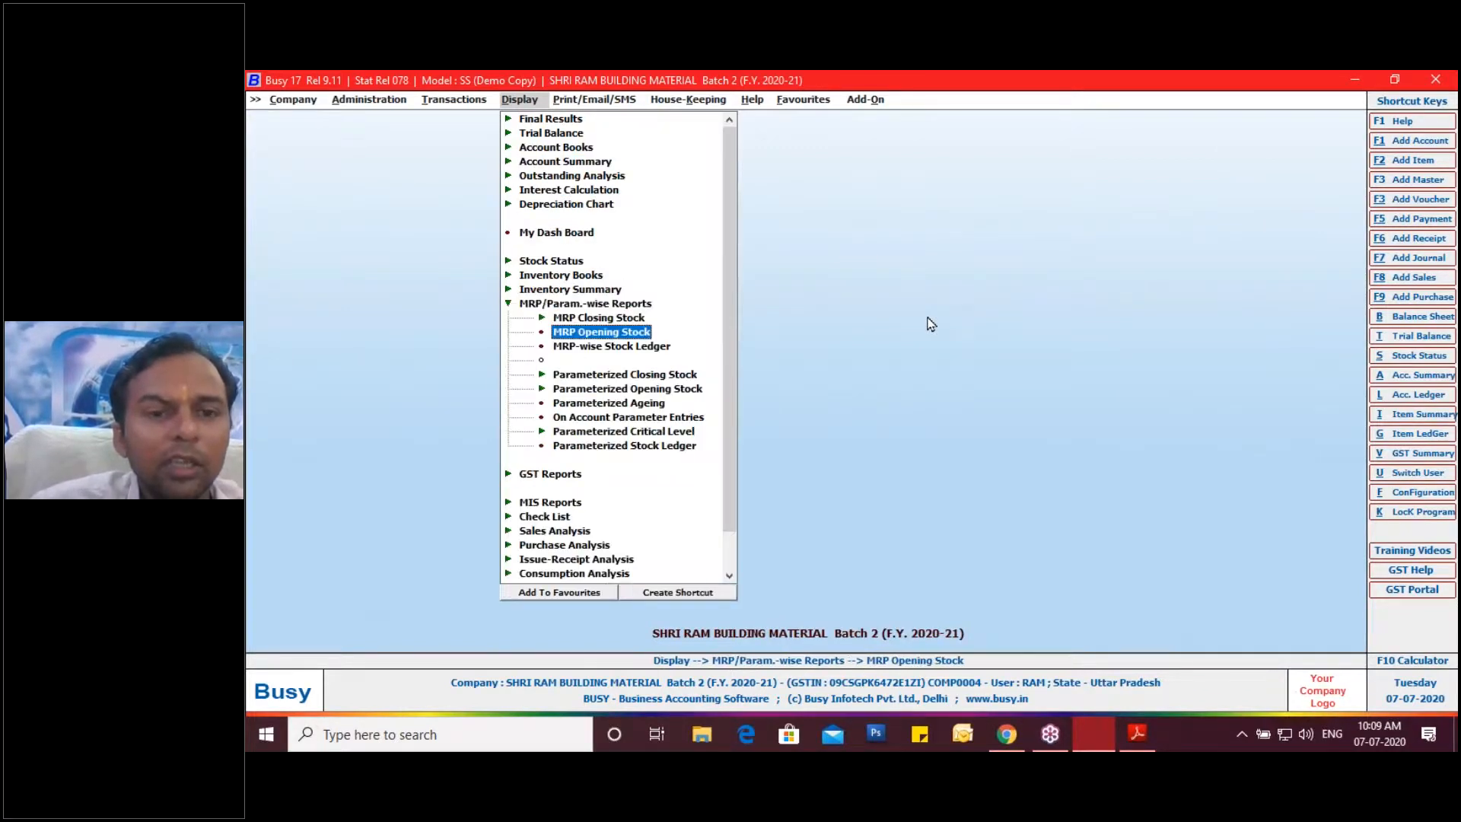
pyautogui.press('Up')
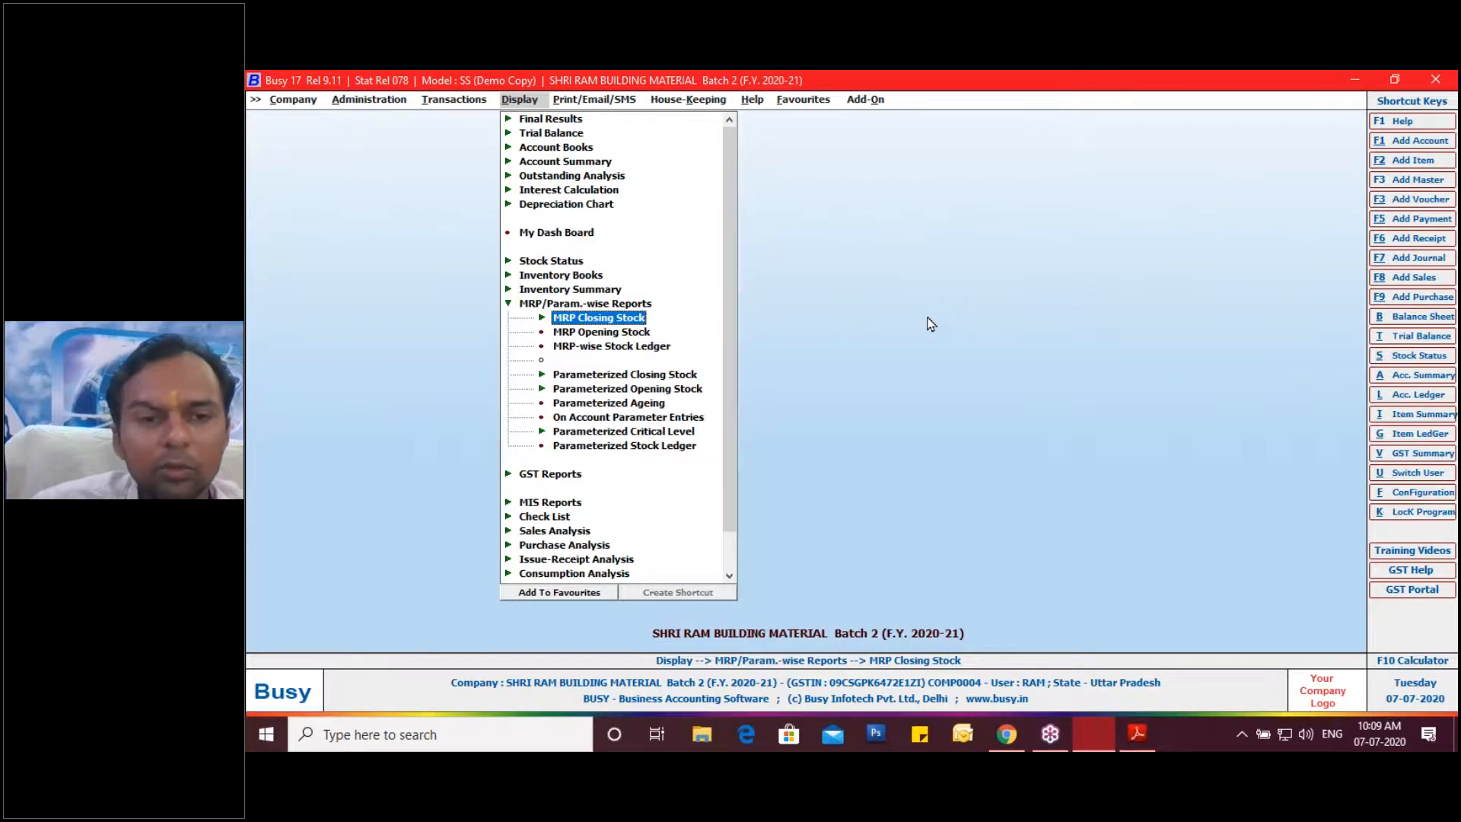
pyautogui.press('Return')
pyautogui.press('Down')
pyautogui.press('Down')
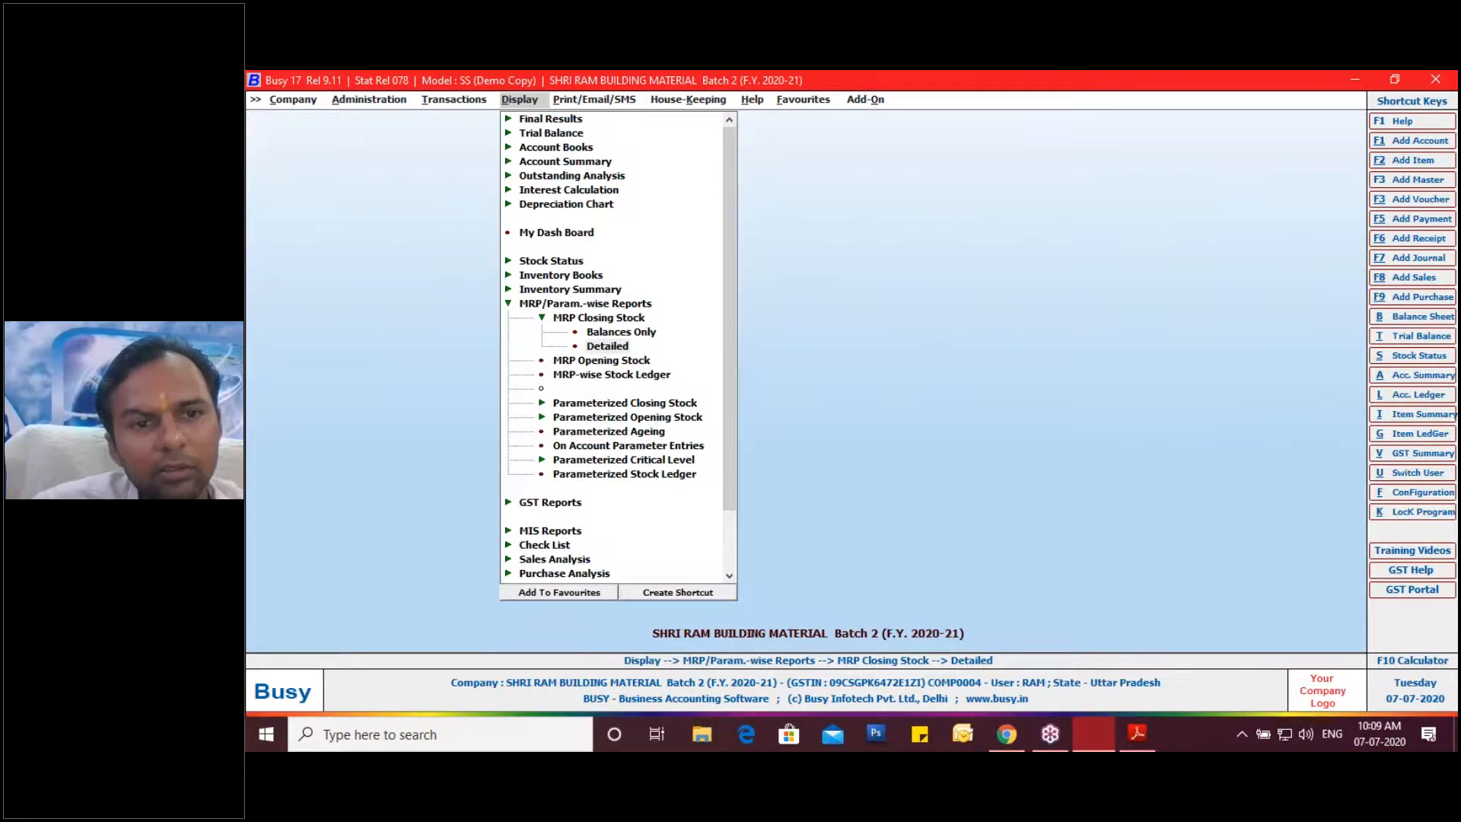
pyautogui.press('Return')
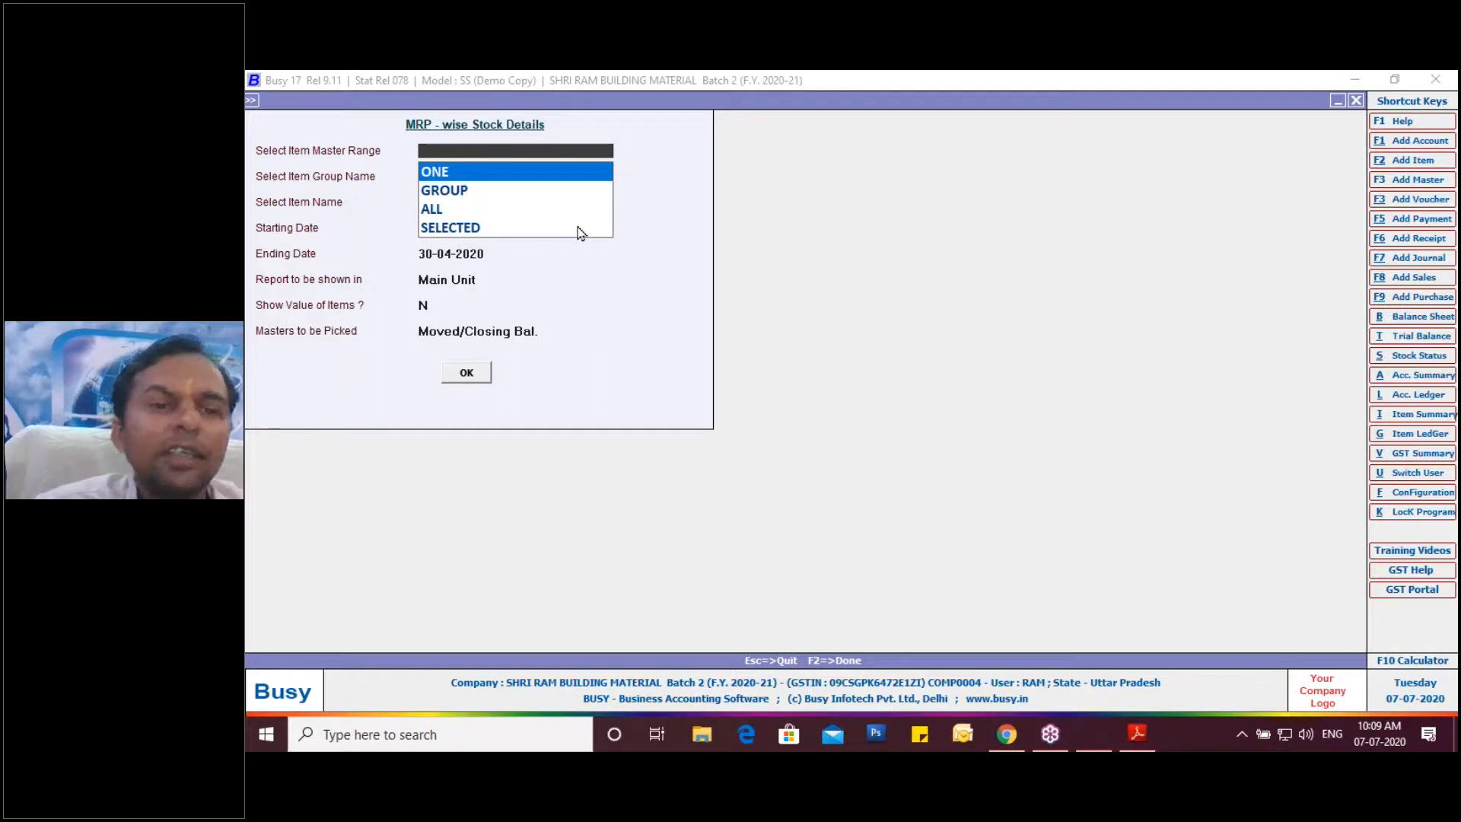
# Run the report for Dettol Soap, Original - 125gm only over April 2020 with default options.
pyautogui.click(509, 177)
pyautogui.click(509, 177)
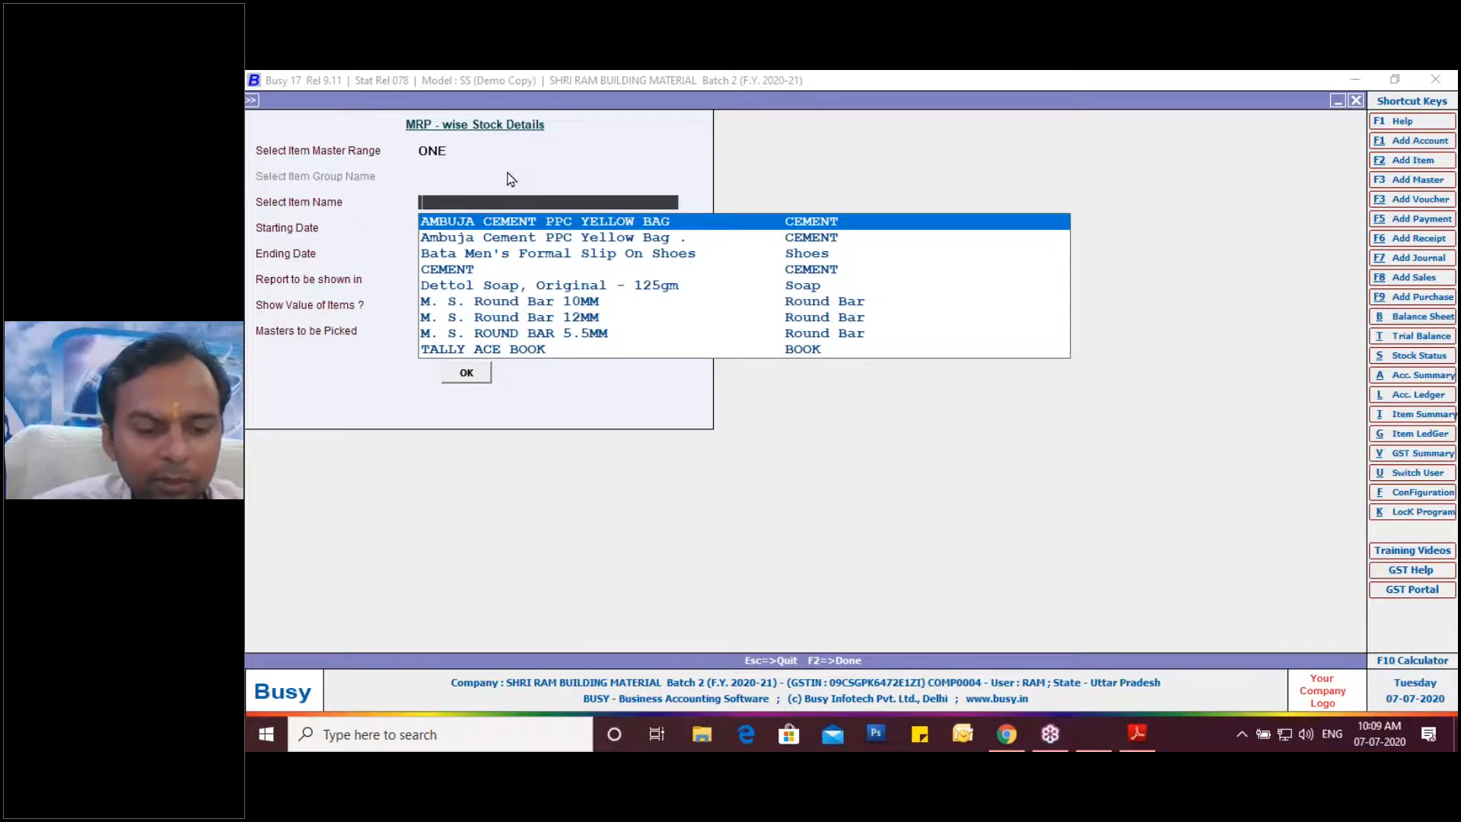
pyautogui.write('d')
pyautogui.press('Return')
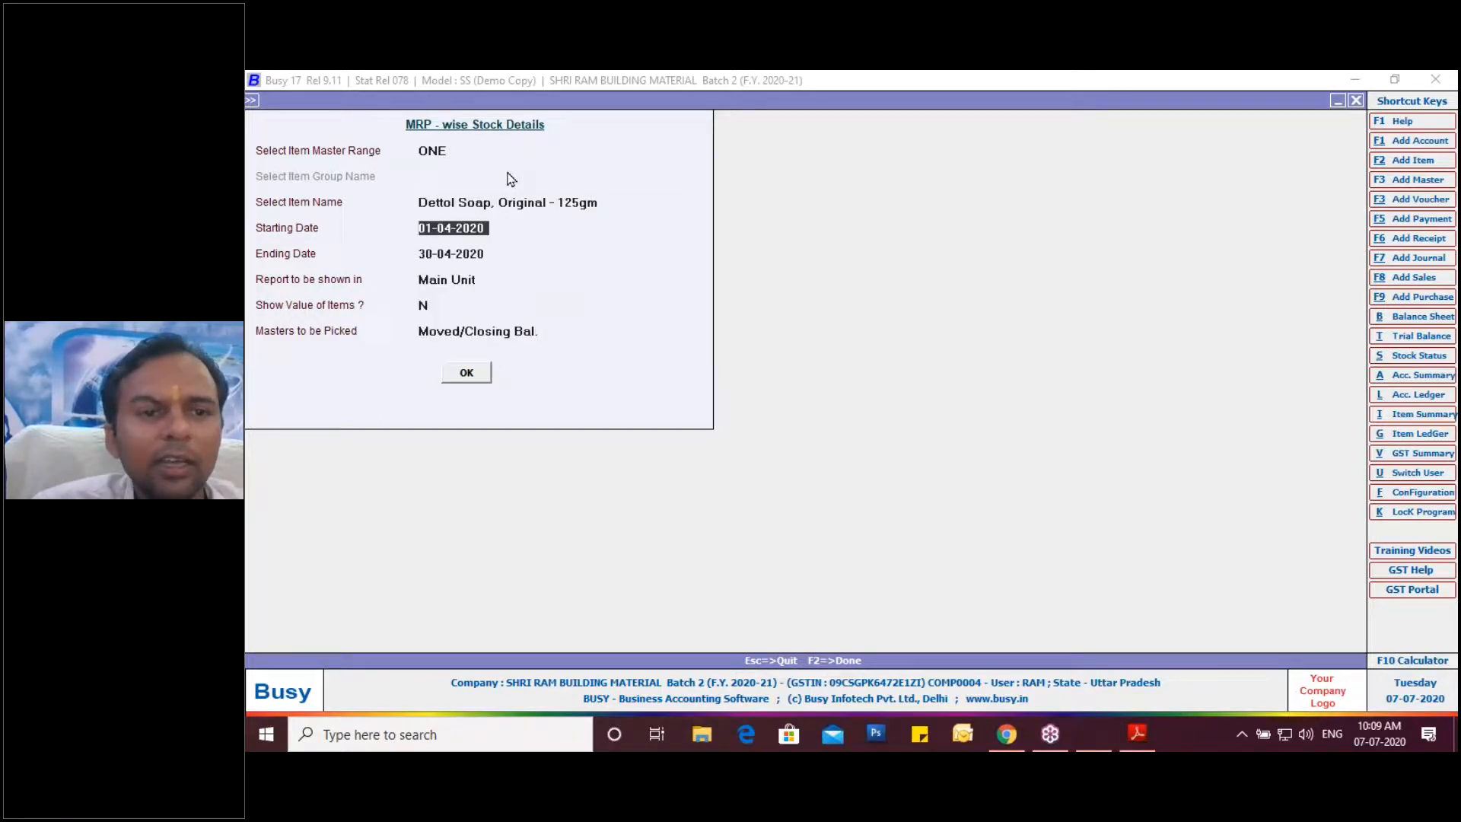
pyautogui.press('Return')
pyautogui.press('Return')
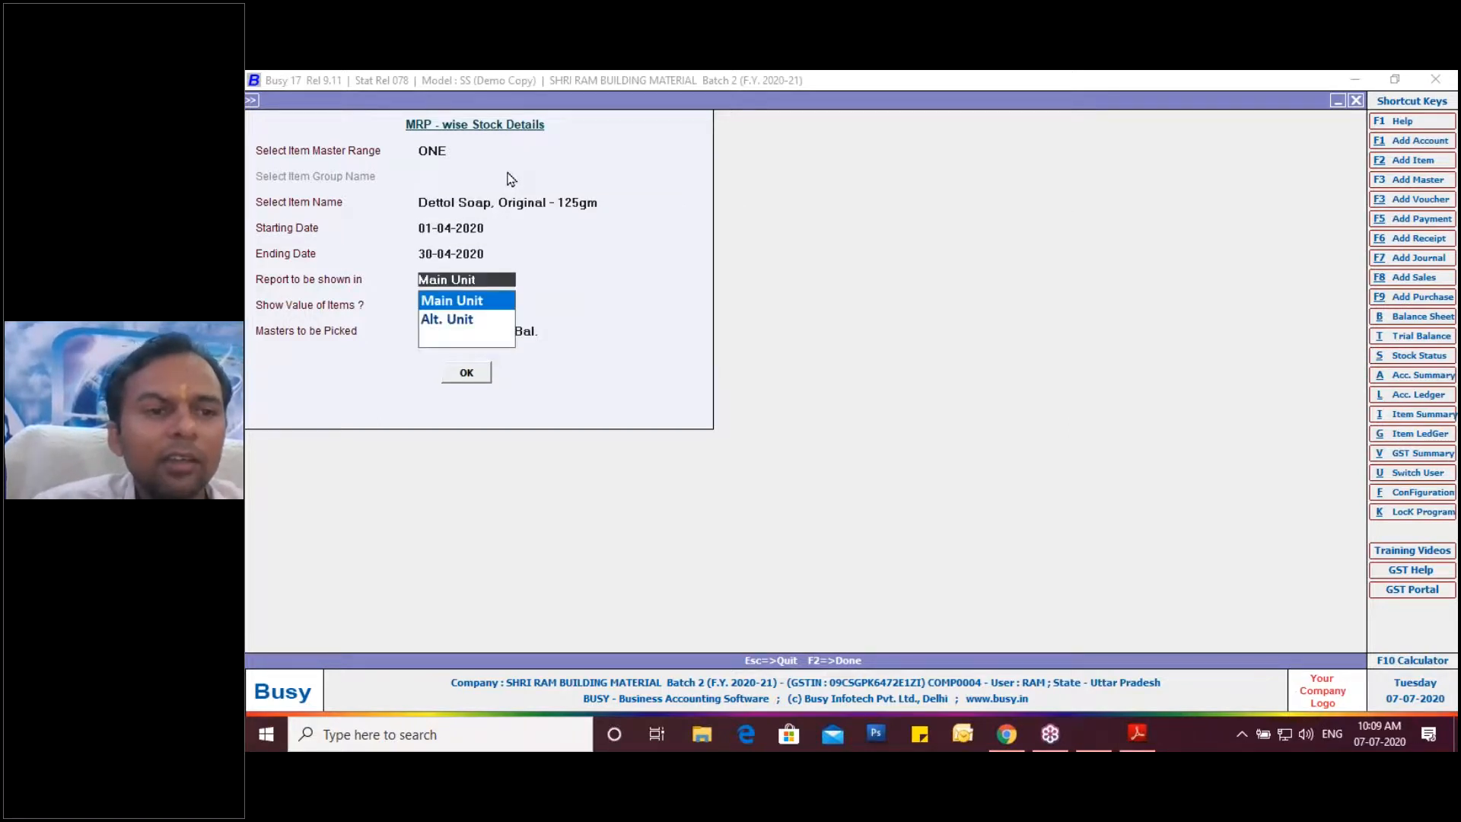
pyautogui.press('Return')
pyautogui.press('Return')
pyautogui.press('Return')
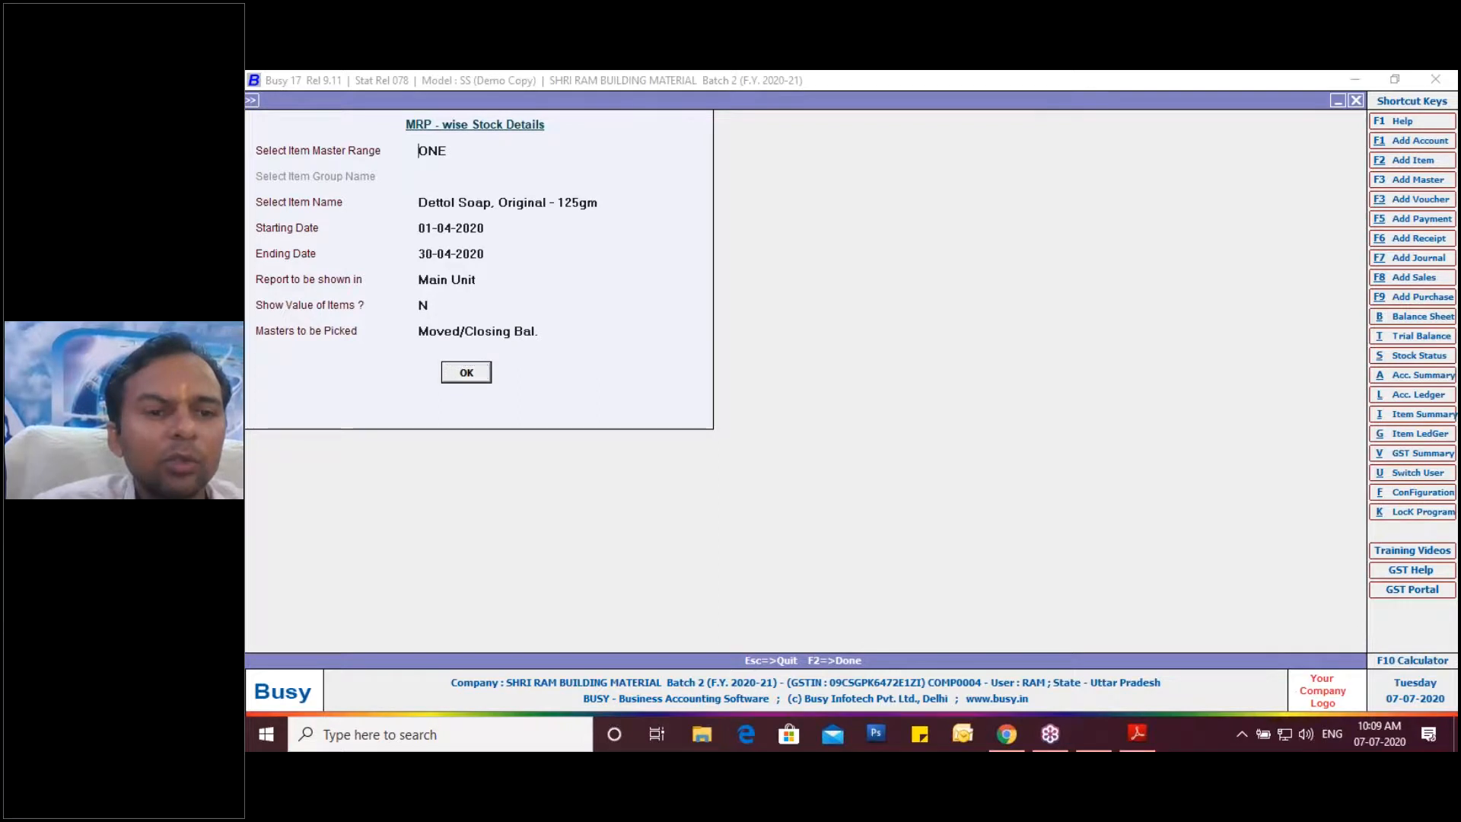
pyautogui.press('Return')
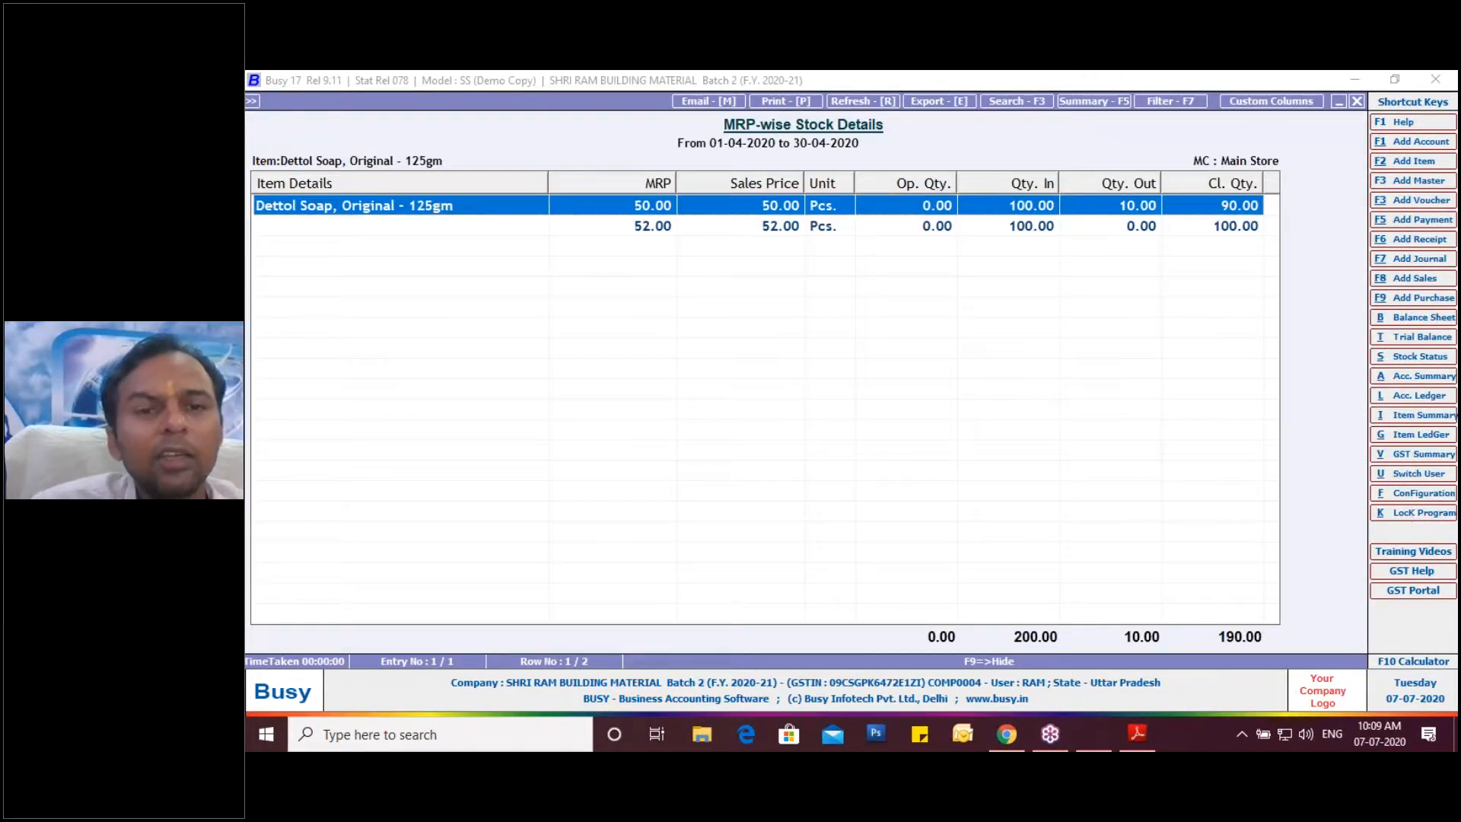
pyautogui.press('Down')
# Check the Dettol Soap totals (200 in, 10 out, 190 closing) and close the report.
pyautogui.press('Up')
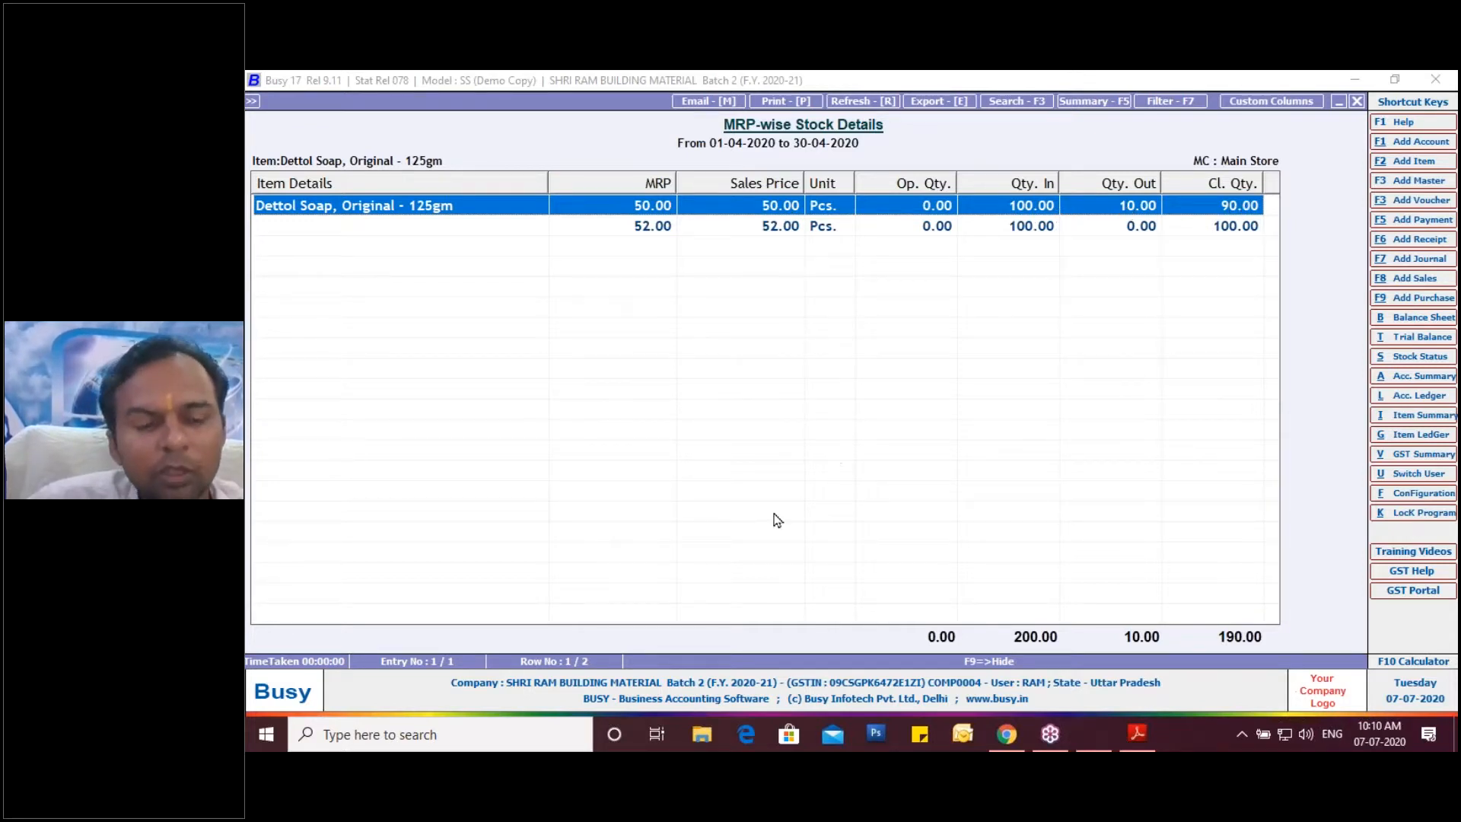
pyautogui.press('Escape')
pyautogui.press('Escape')
pyautogui.press('Escape')
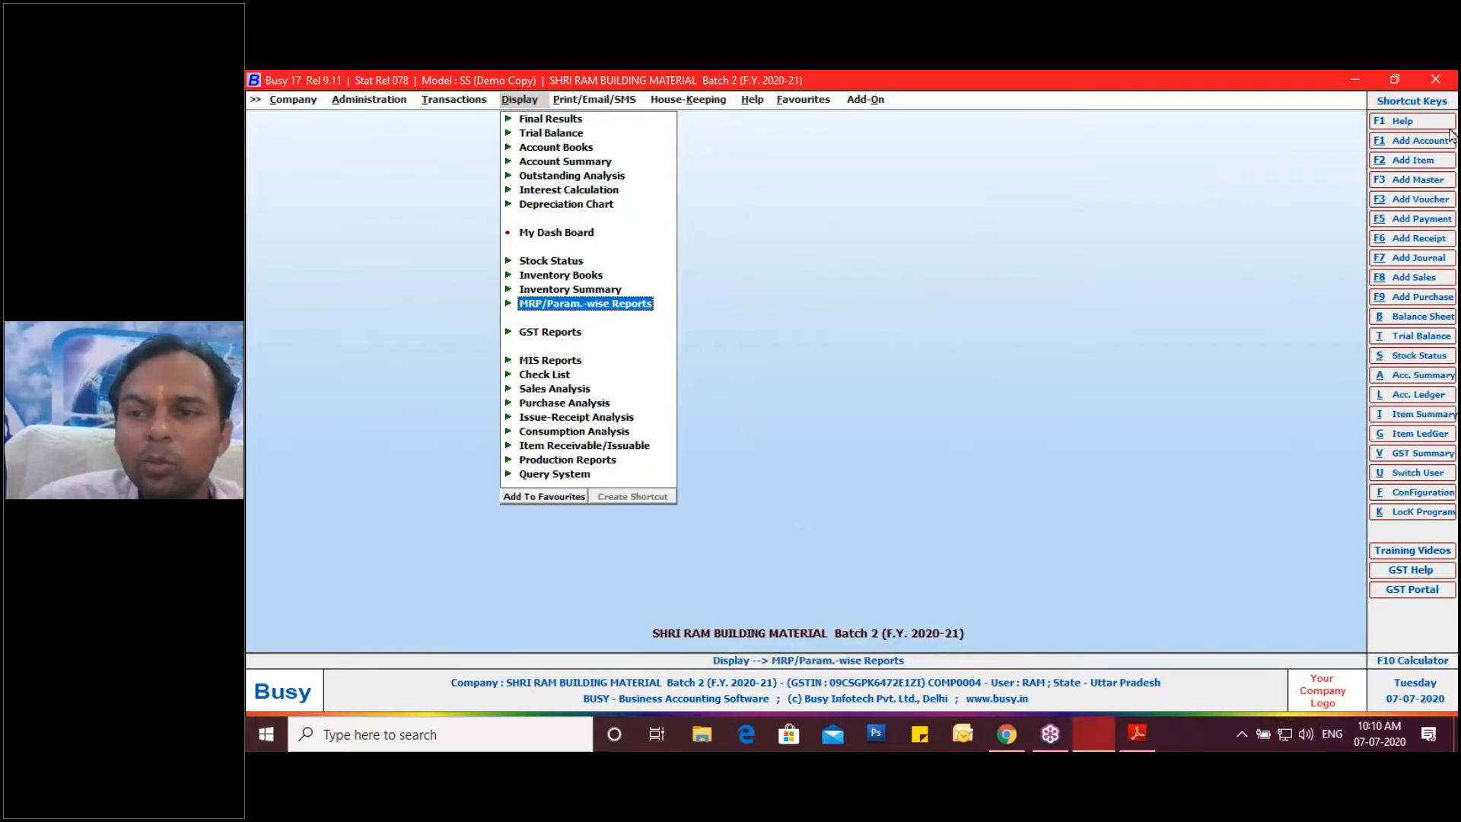
pyautogui.click(1272, 253)
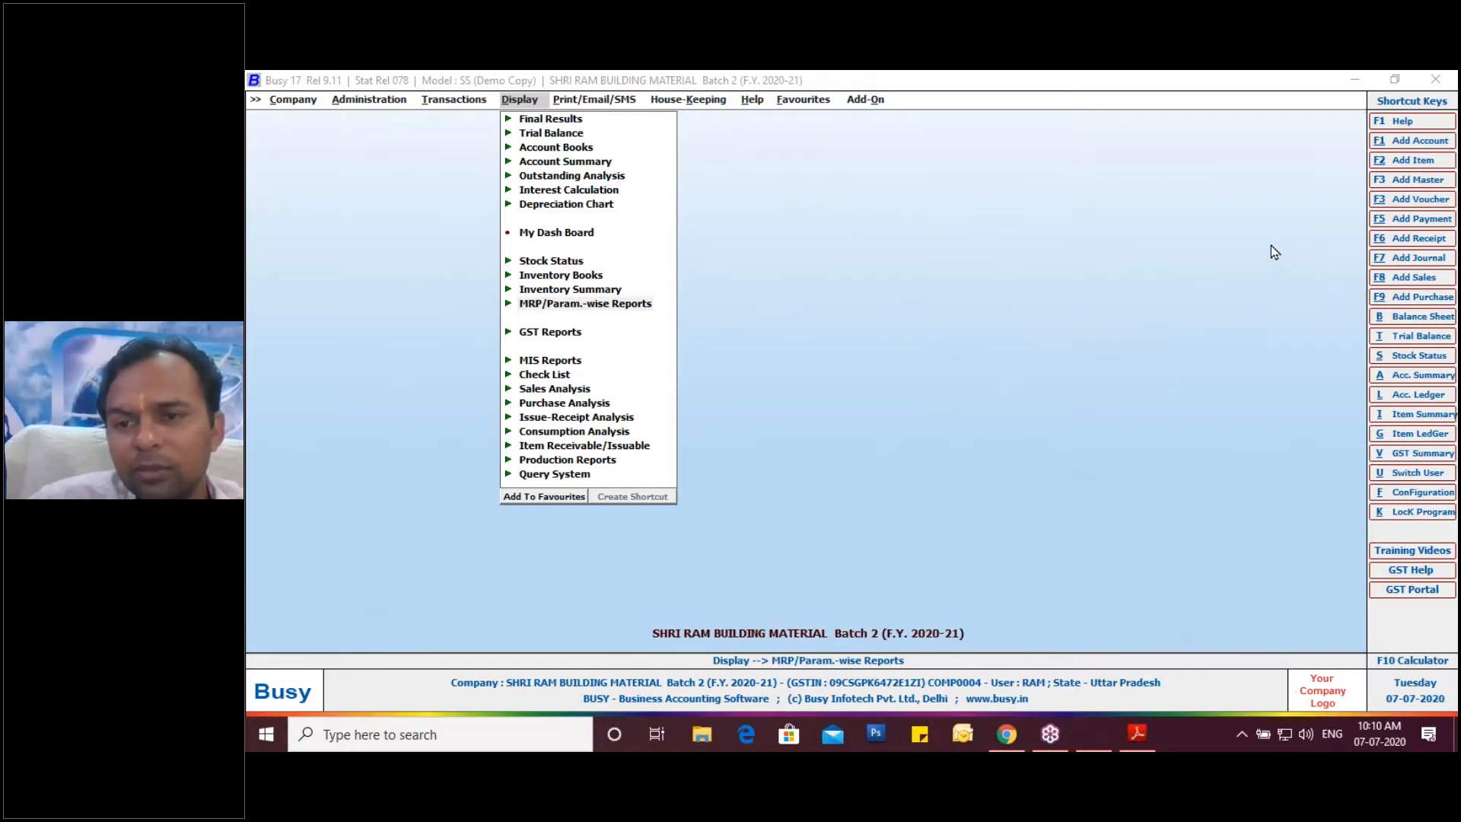
pyautogui.click(1271, 246)
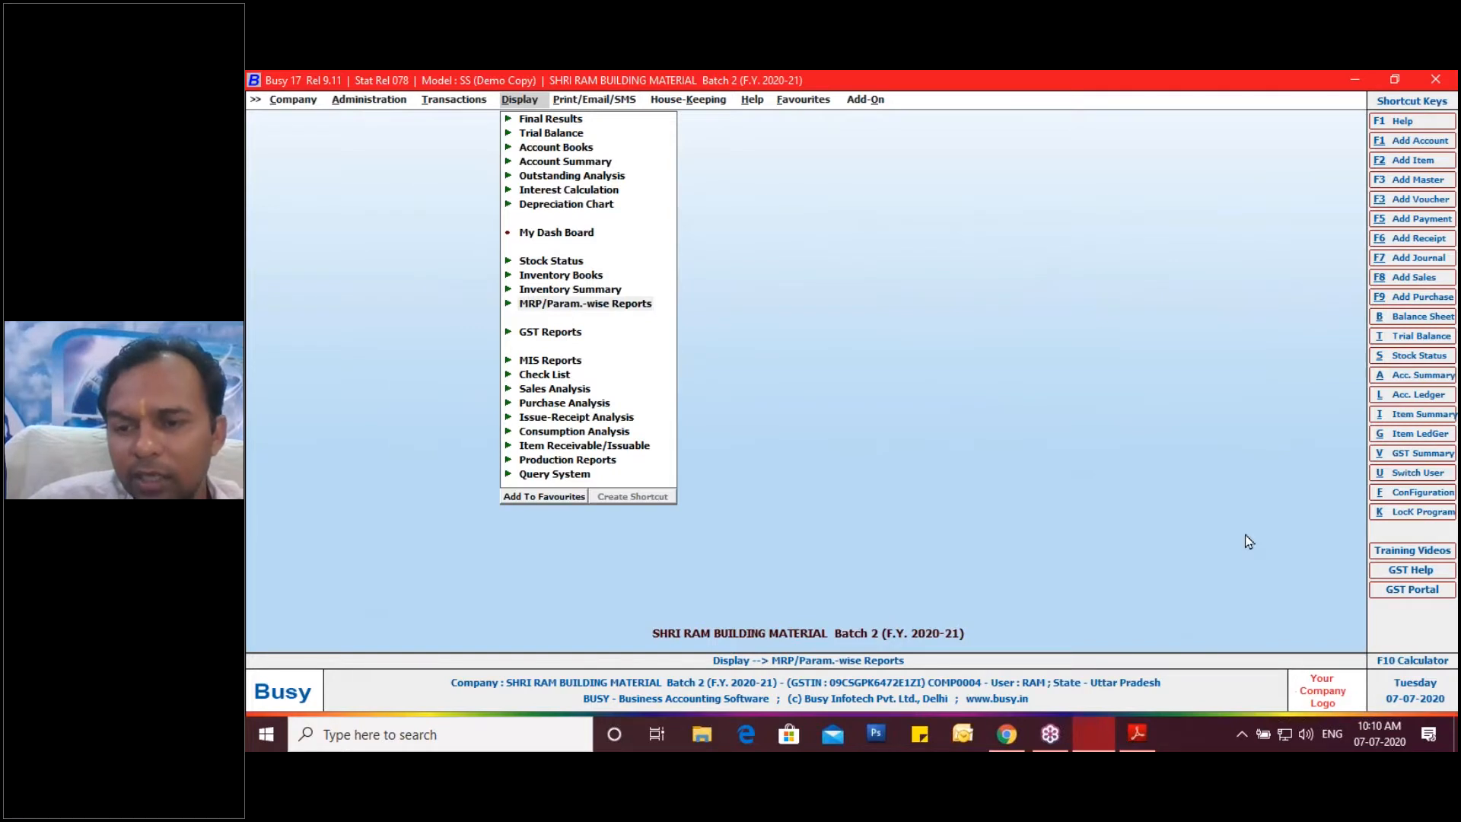
pyautogui.click(1445, 454)
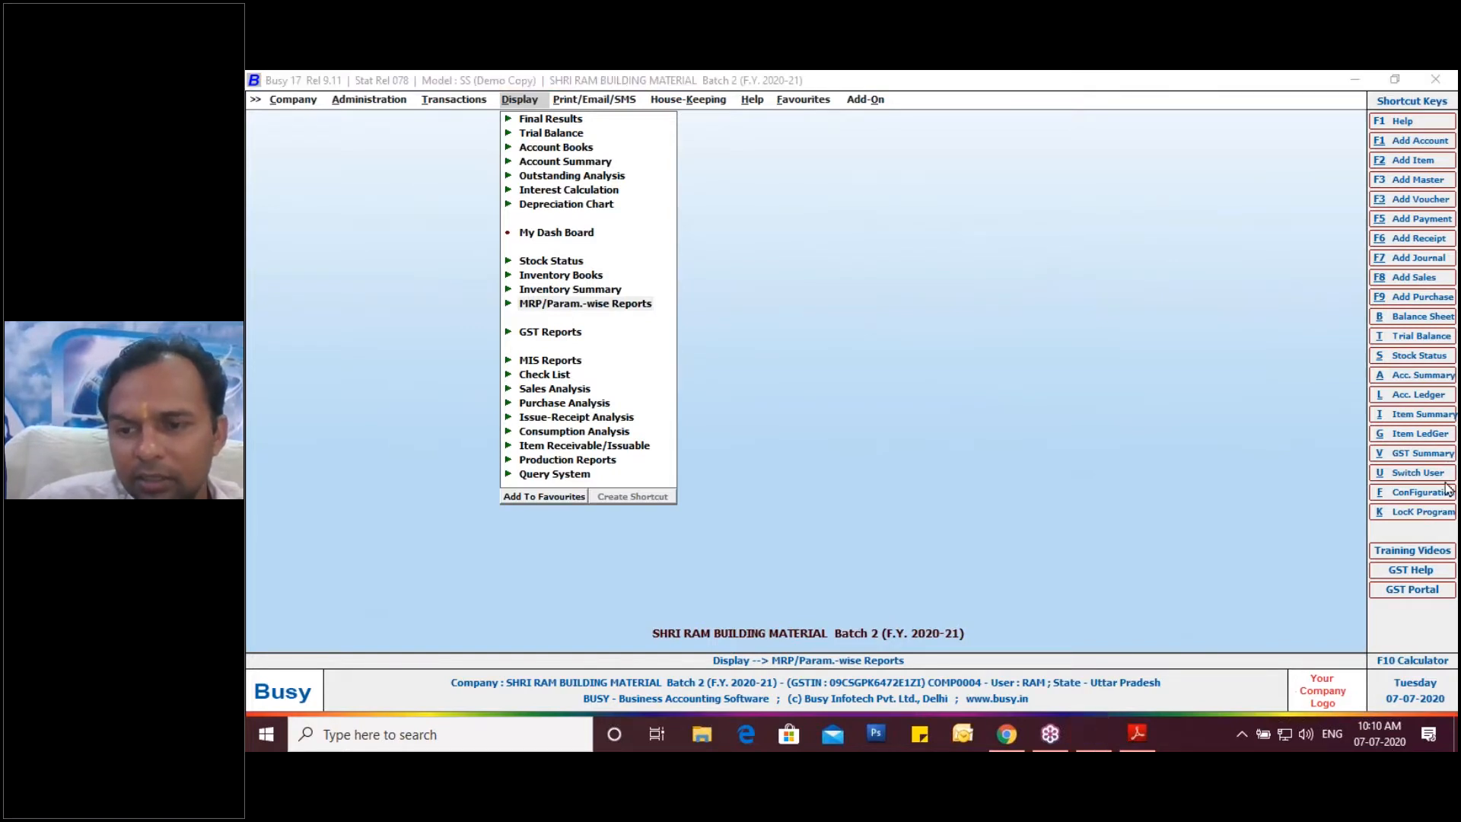